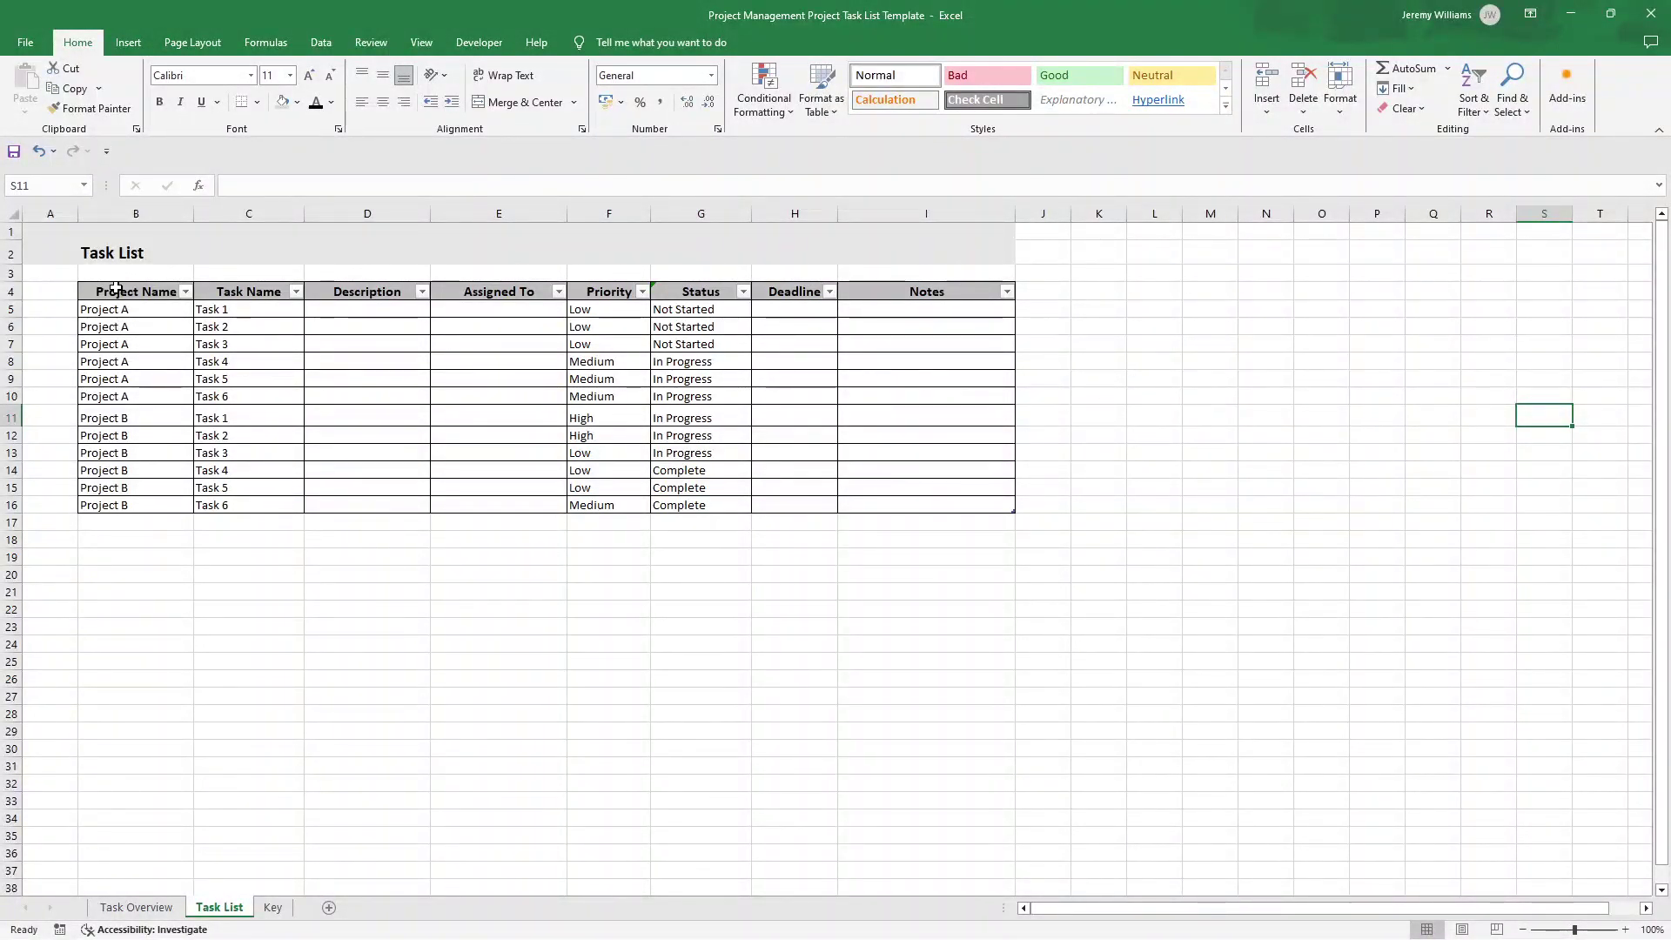
- Review the finished Task List table and the Task Overview sheet, then return to Task List
{"action": "left_click_drag", "start_coordinate": [115, 289], "coordinate": [900, 500]}
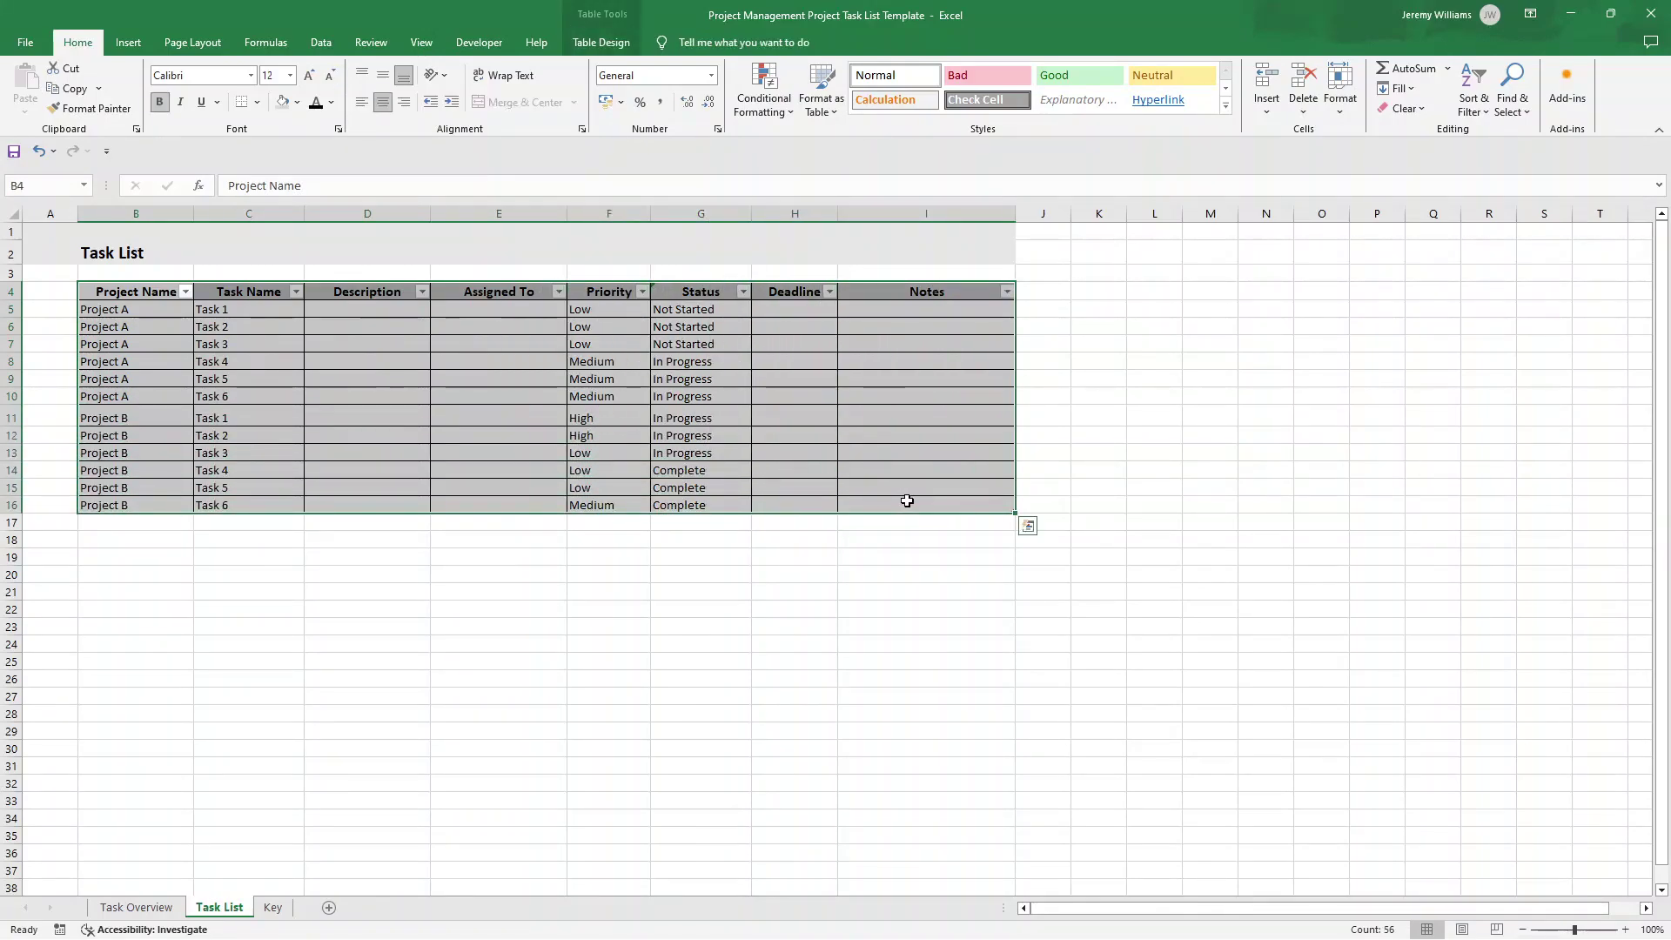
{"action": "left_click", "coordinate": [136, 906]}
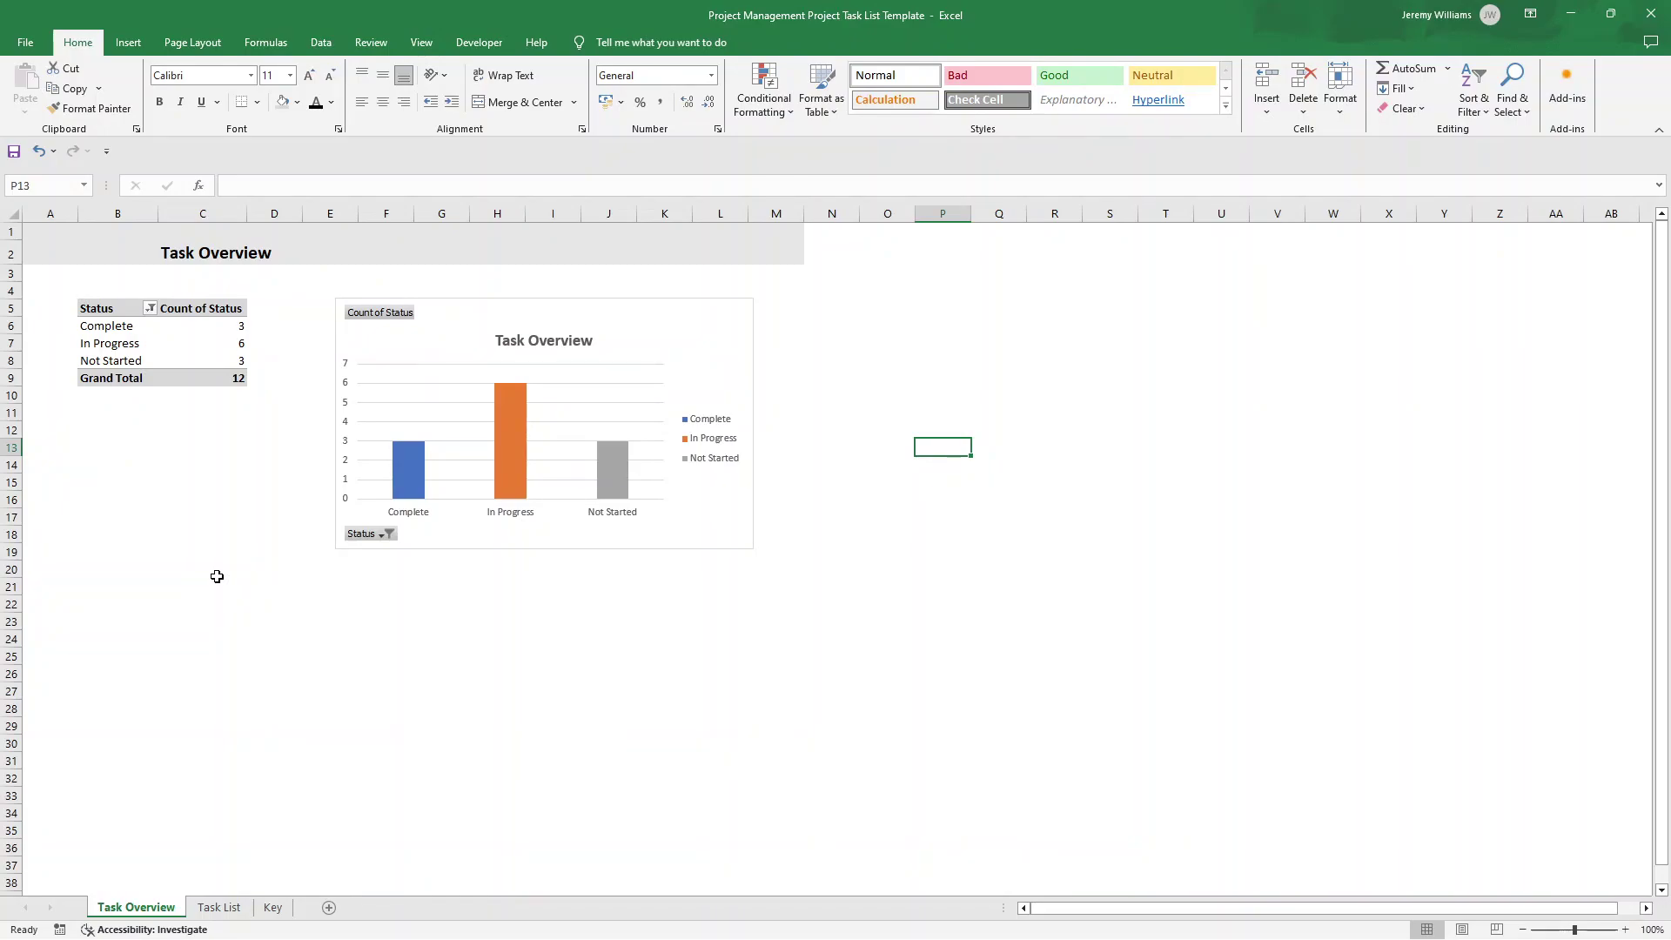
{"action": "left_click", "coordinate": [228, 908]}
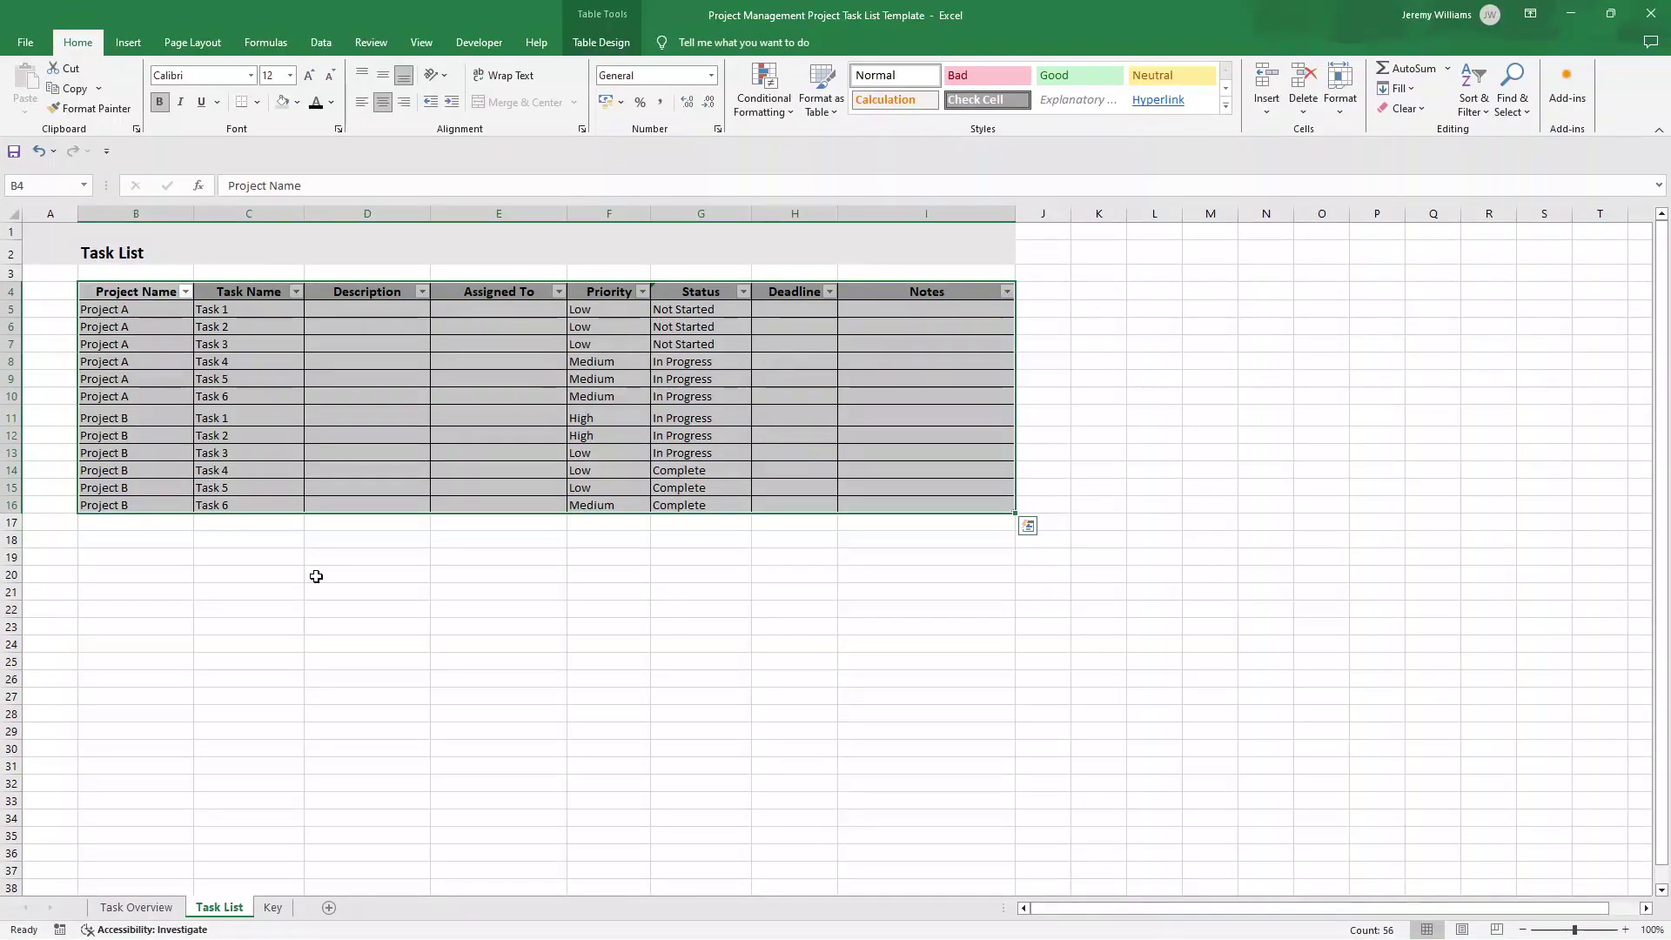
{"action": "left_click", "coordinate": [316, 577]}
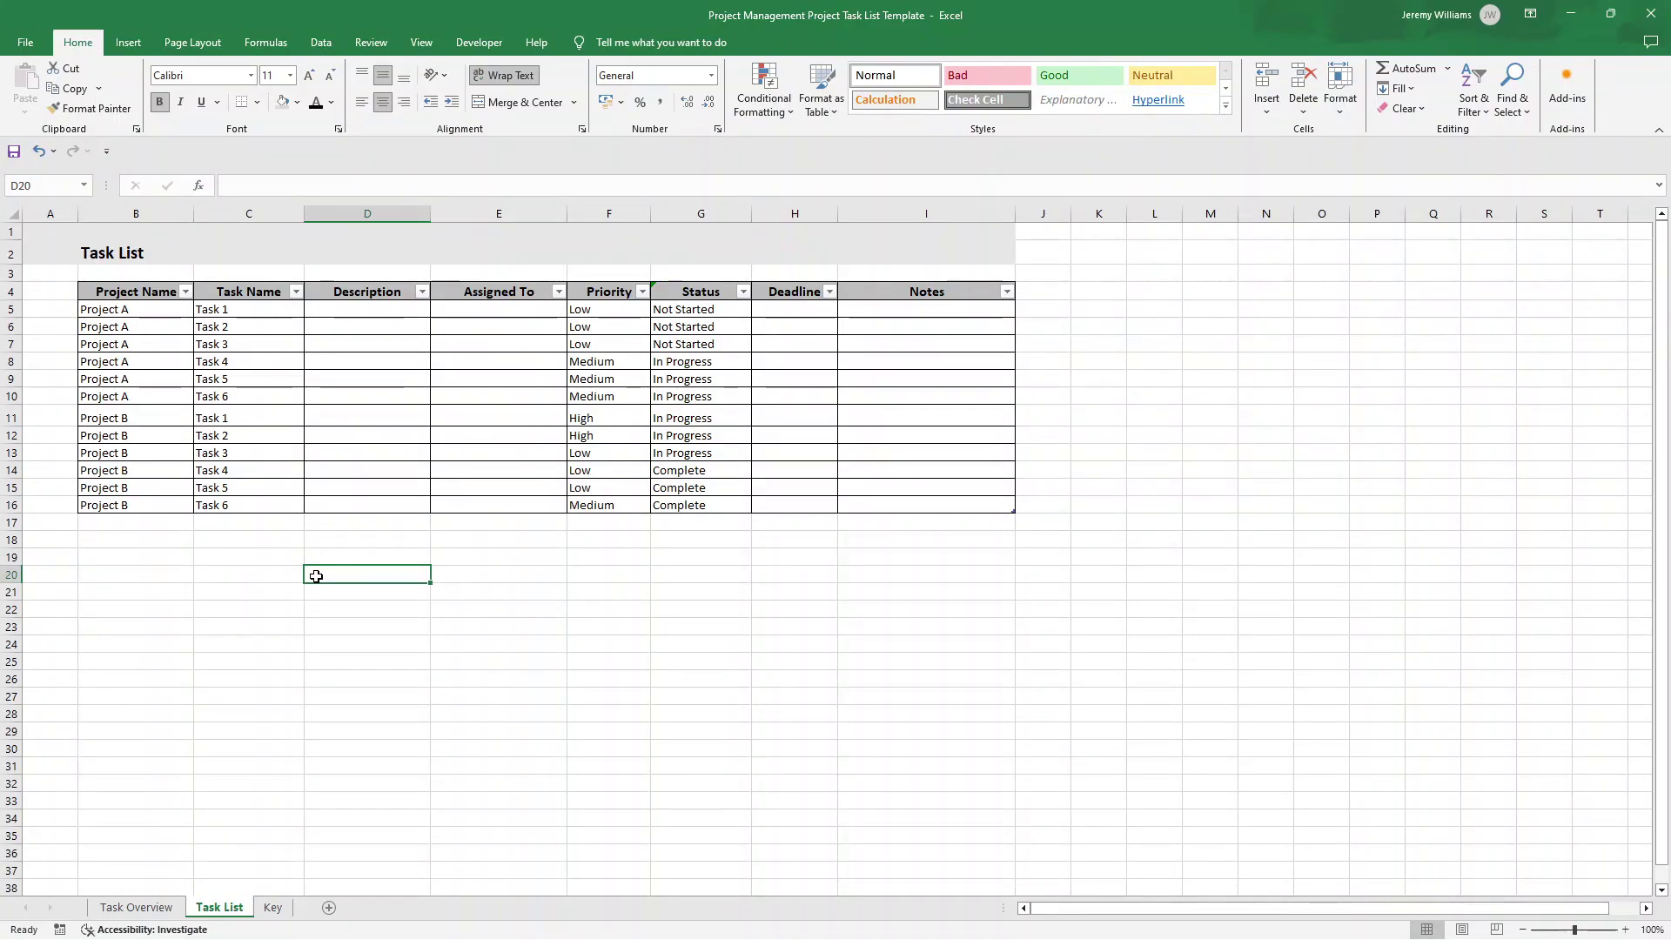
- Create a new blank workbook
{"action": "left_click", "coordinate": [39, 41]}
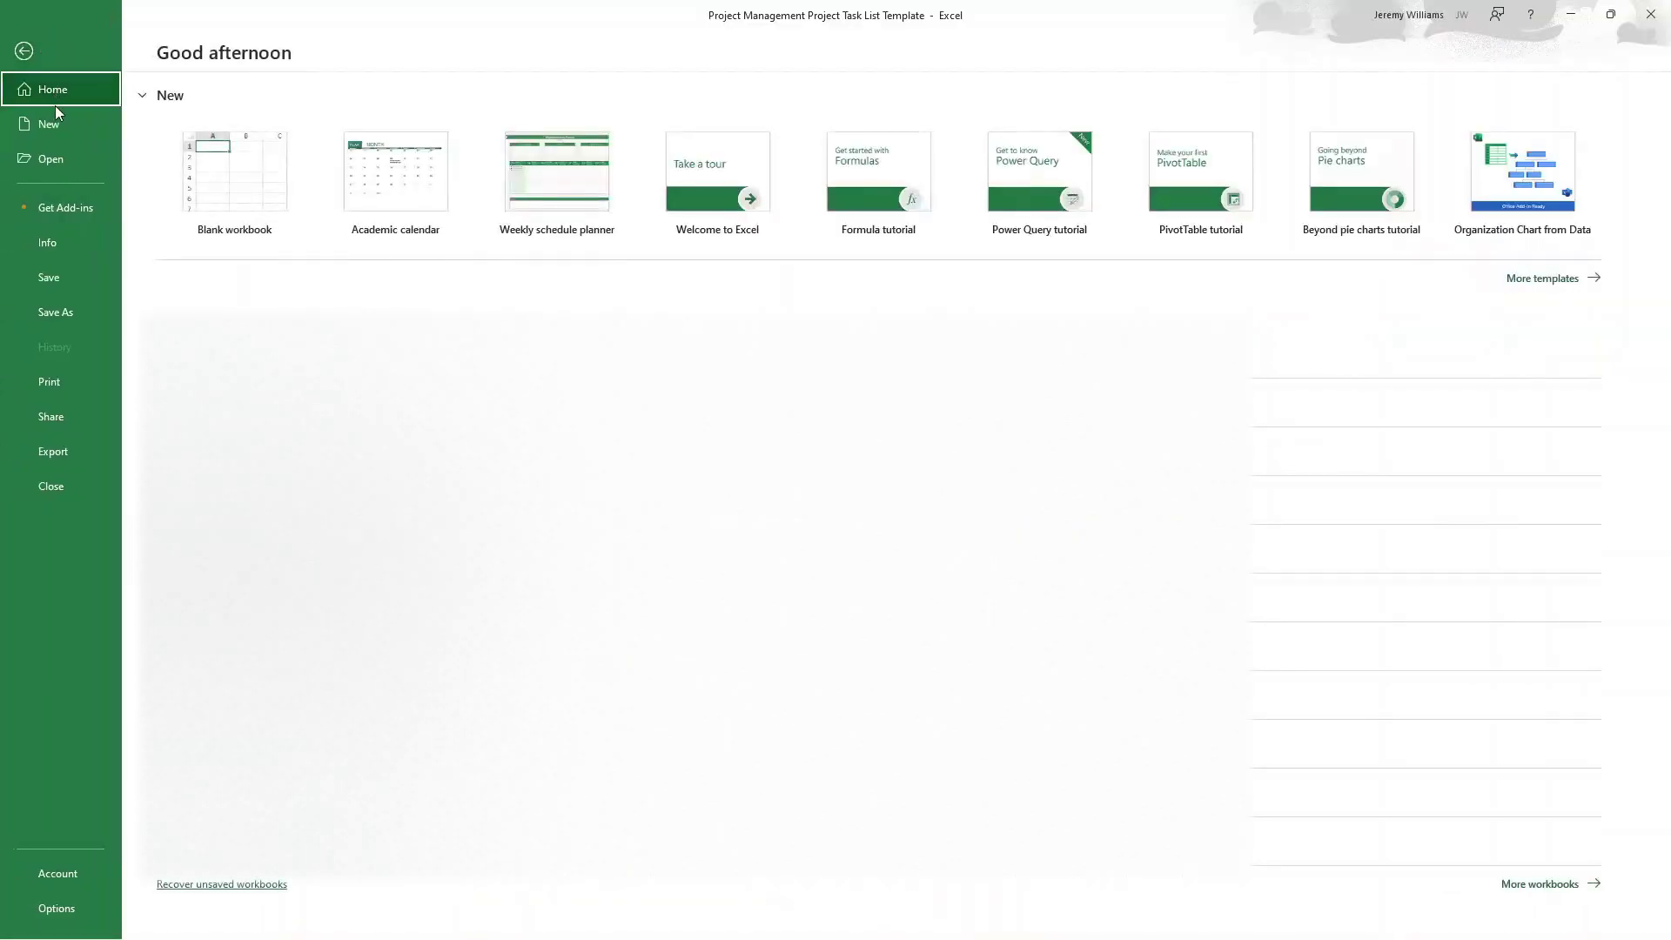
{"action": "left_click", "coordinate": [55, 127]}
{"action": "left_click", "coordinate": [229, 172]}
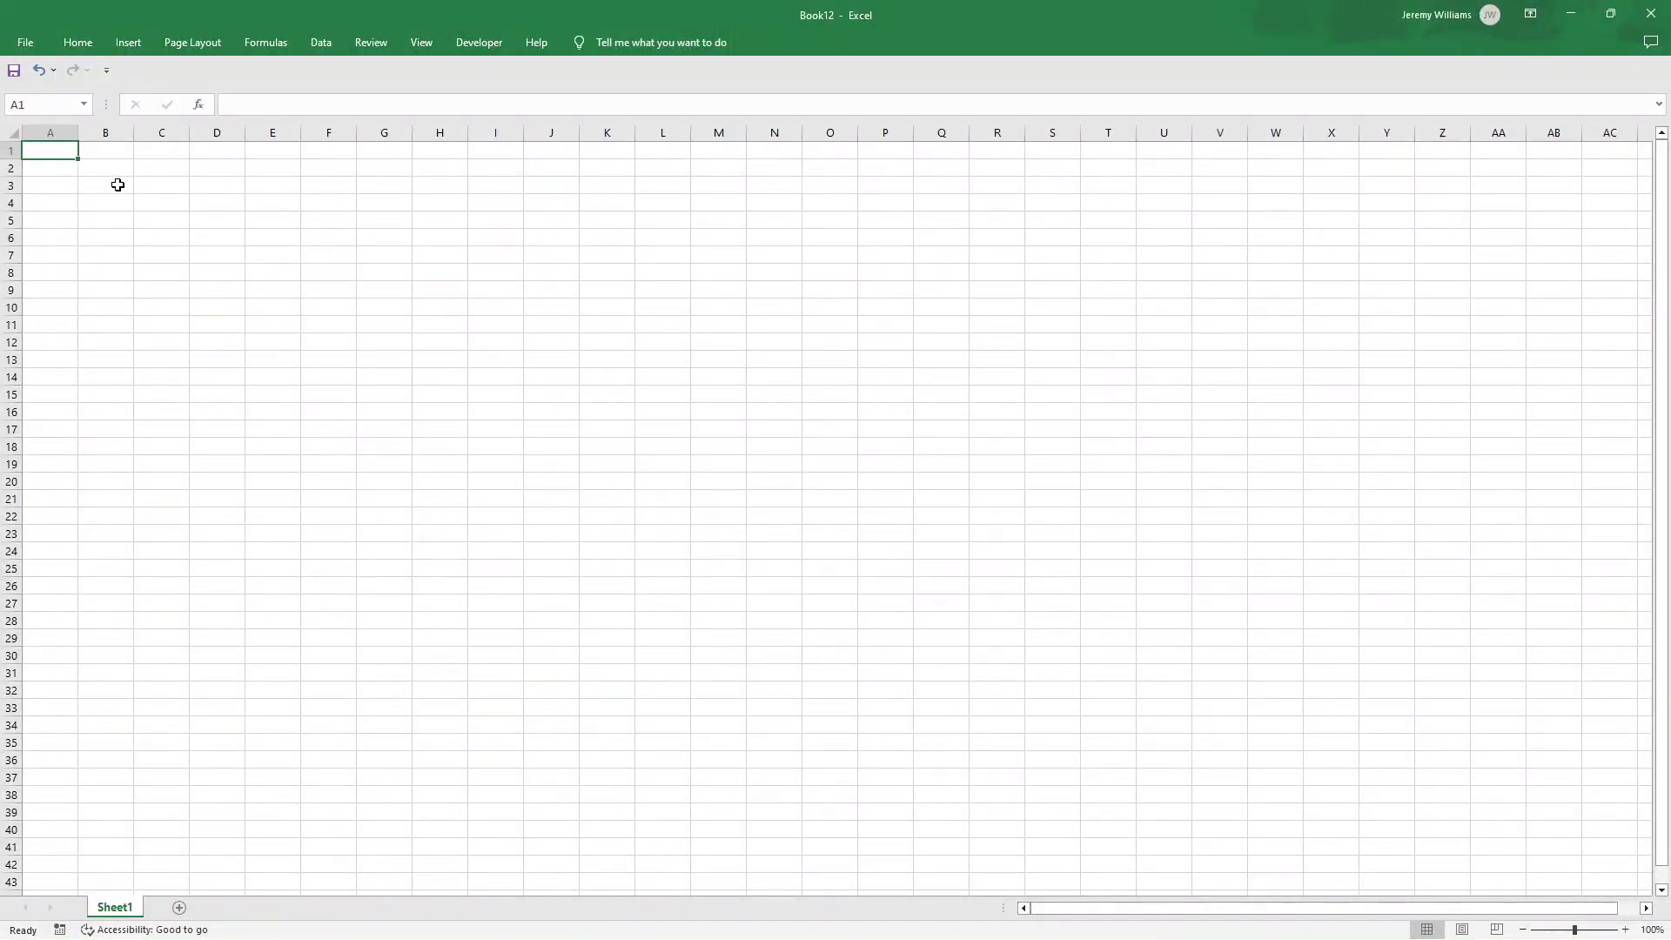
{"action": "left_click", "coordinate": [106, 166]}
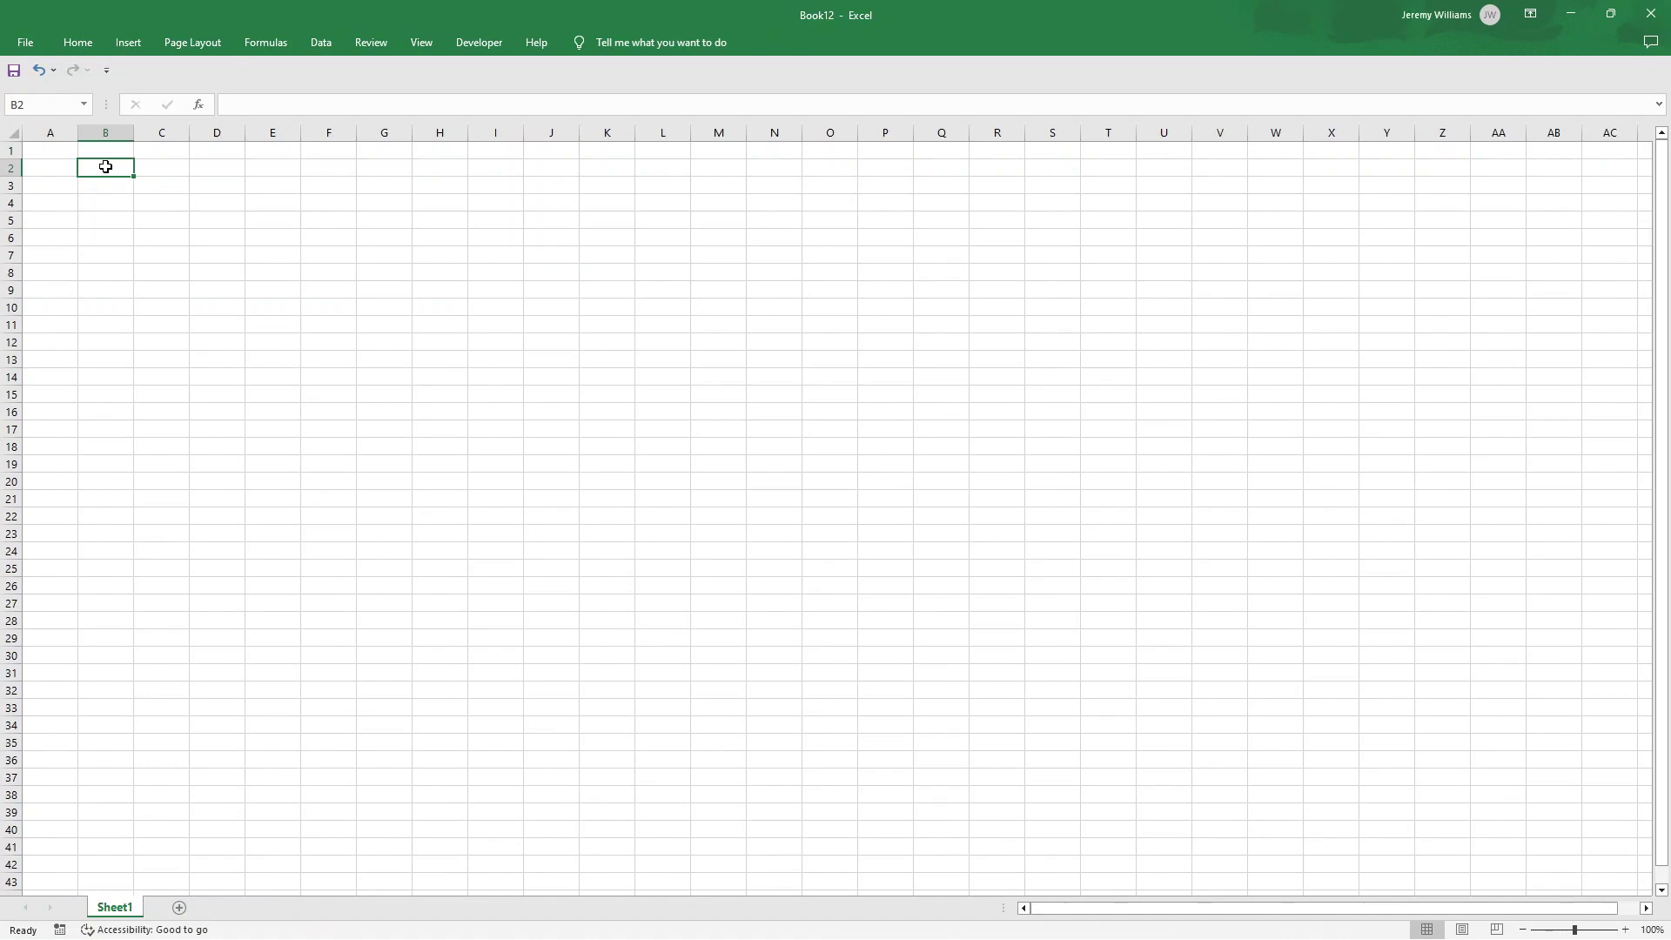
- Rename the sheet 'Task List' and enter the heading 'Task List' in B2
{"action": "double_click", "coordinate": [127, 907]}
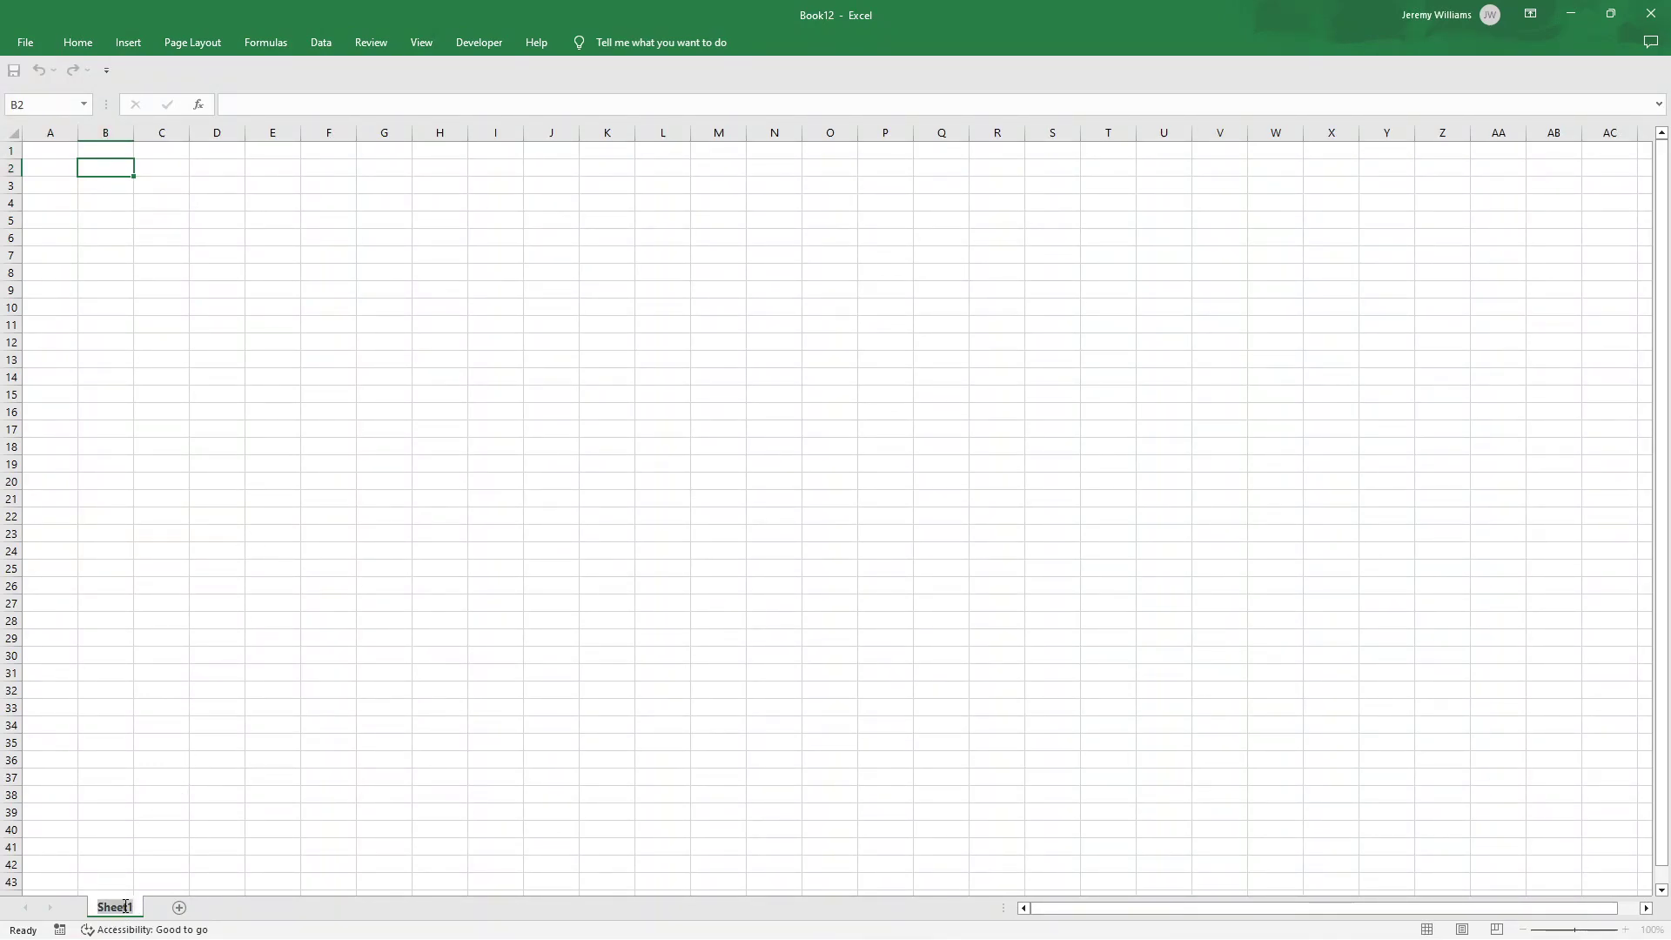
{"action": "type", "text": "Task List"}
{"action": "left_click", "coordinate": [111, 168]}
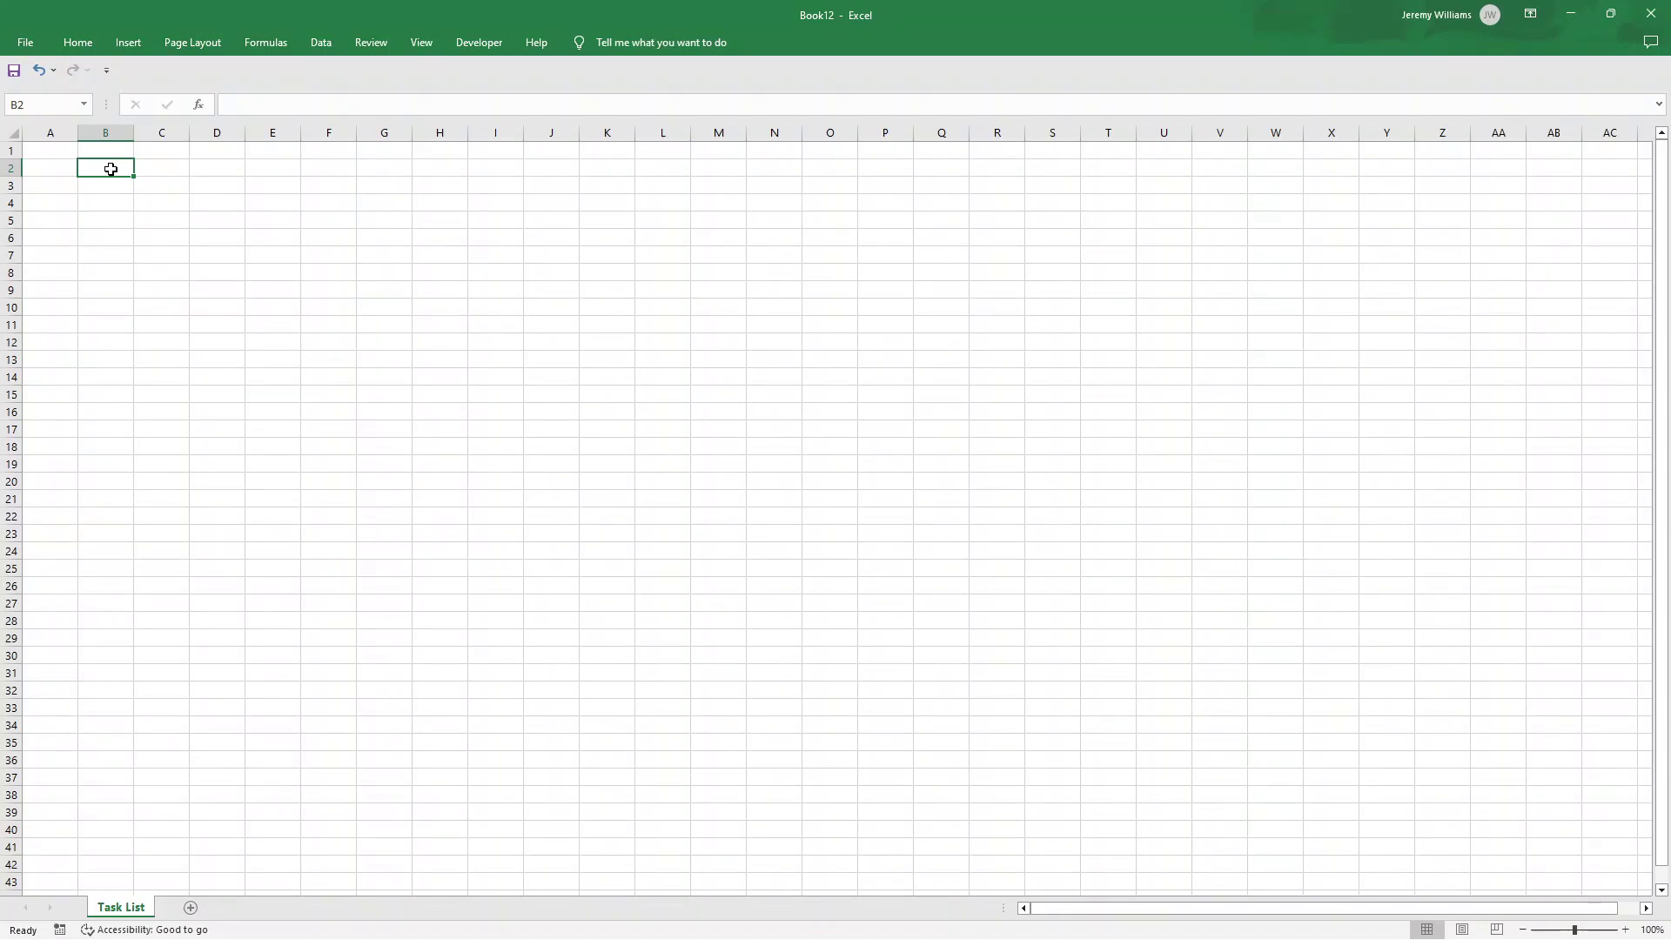
{"action": "double_click", "coordinate": [111, 169]}
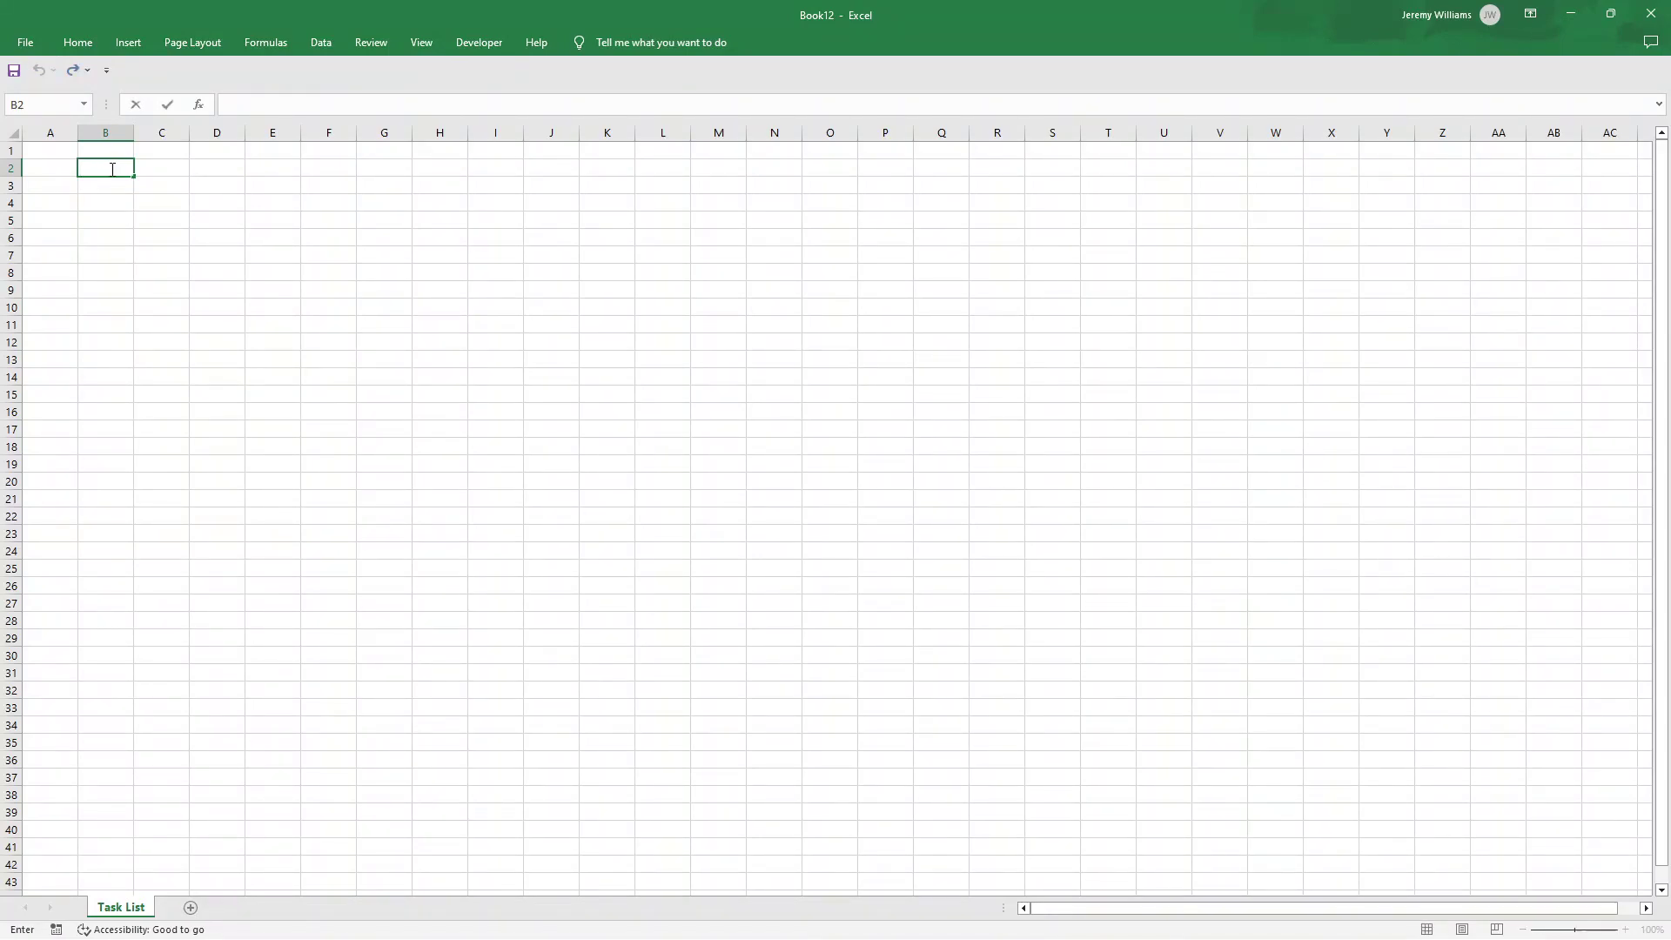
{"action": "type", "text": "Task List"}
{"action": "key", "text": "ctrl+Return"}
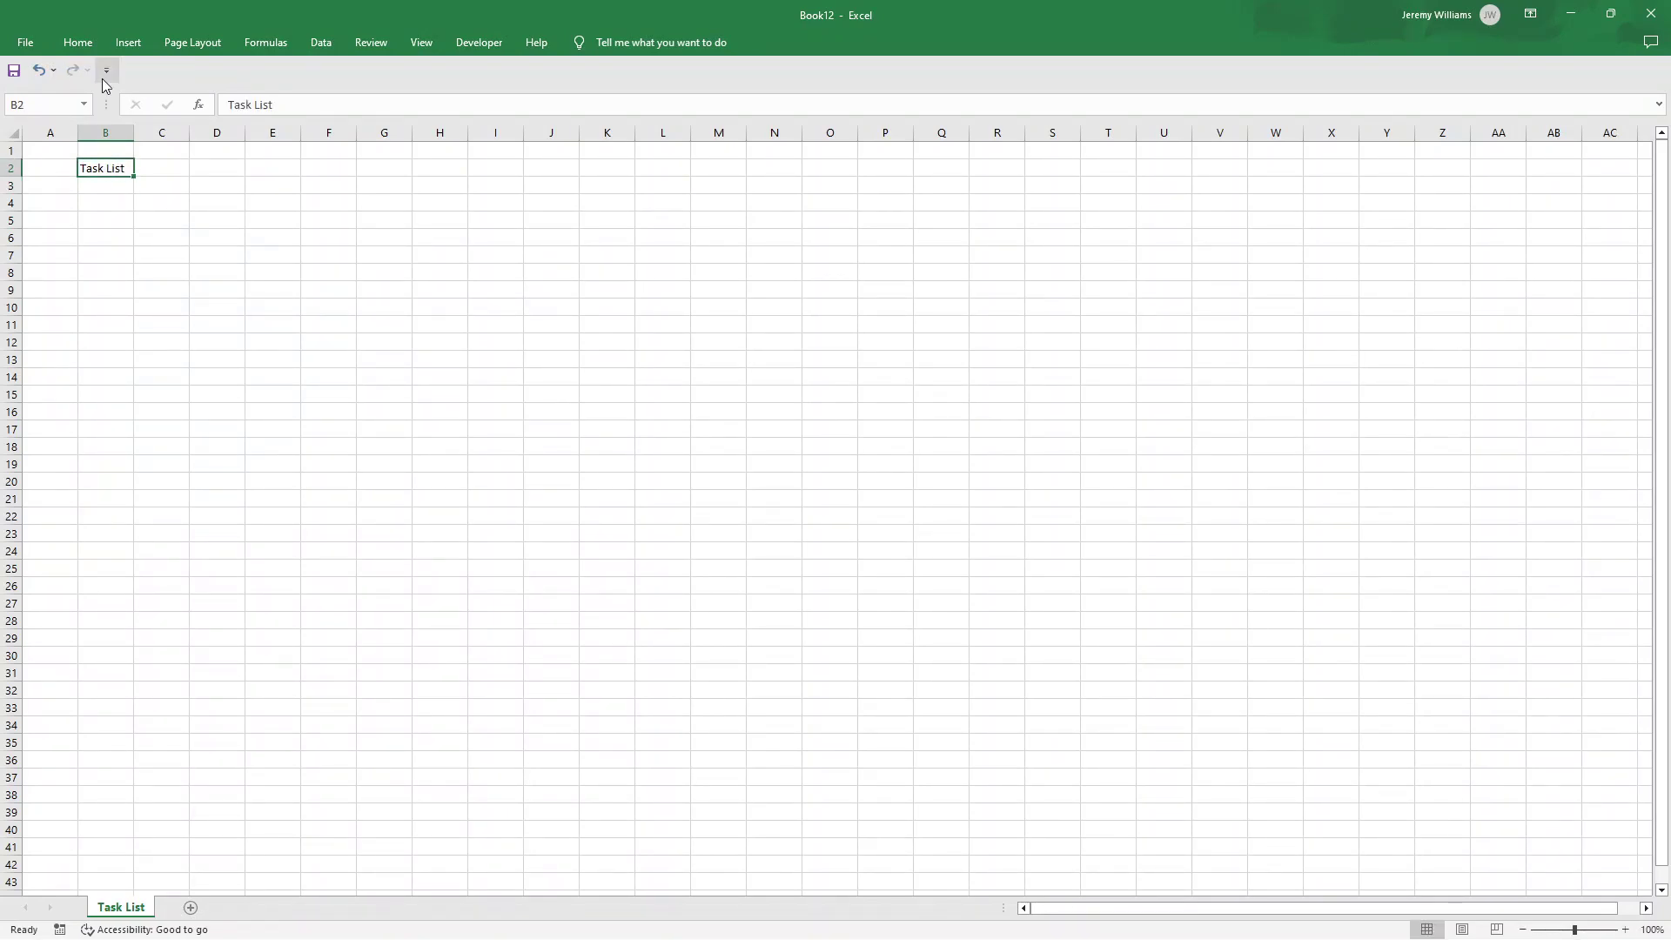
- Make the Task List heading bold, 20 pt, keeping the Calibri font
{"action": "left_click", "coordinate": [91, 44]}
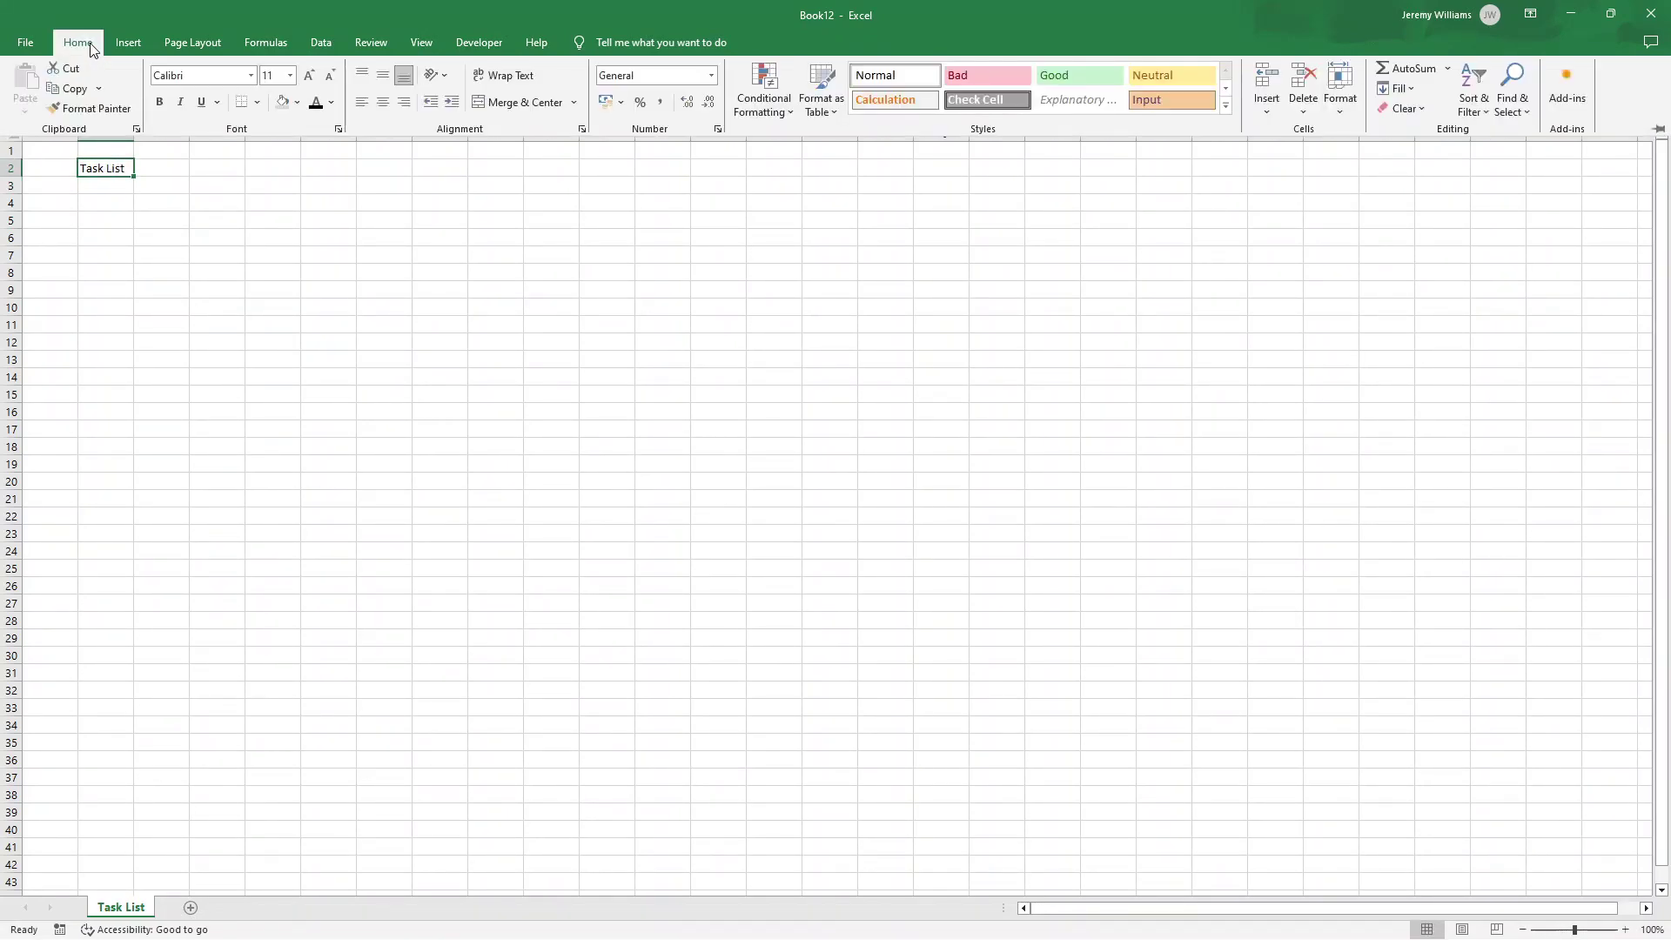
{"action": "left_click", "coordinate": [160, 101]}
{"action": "left_click", "coordinate": [308, 76]}
{"action": "left_click", "coordinate": [308, 77]}
{"action": "left_click", "coordinate": [308, 76]}
{"action": "left_click", "coordinate": [308, 77]}
{"action": "left_click", "coordinate": [308, 77]}
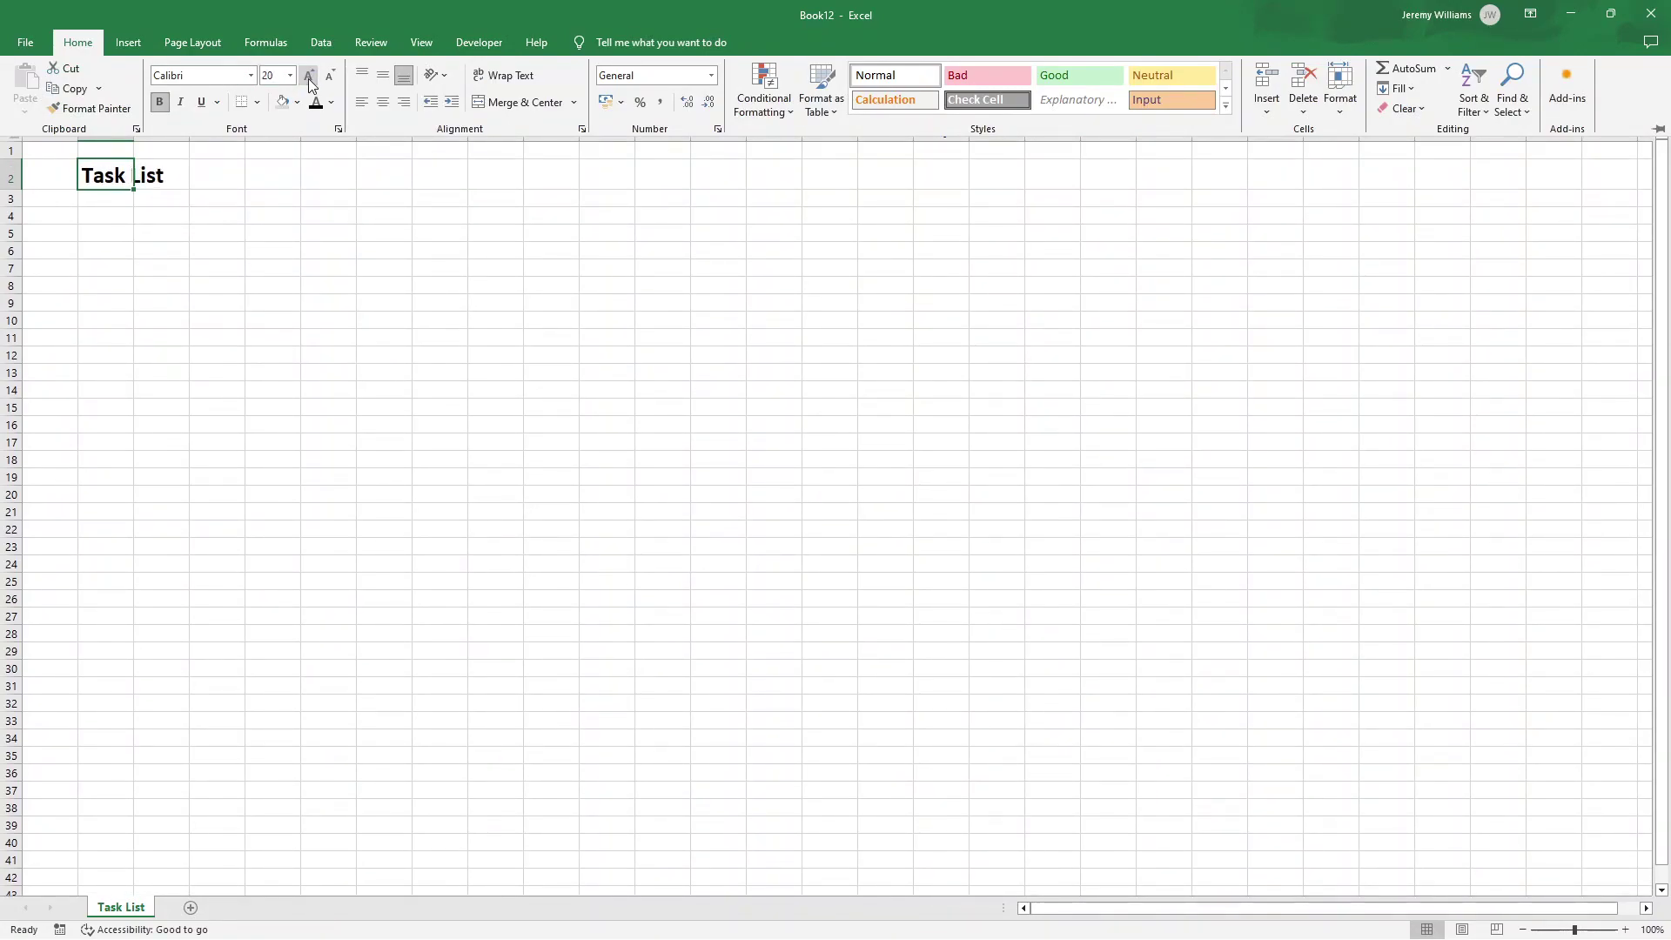
{"action": "left_click", "coordinate": [250, 76]}
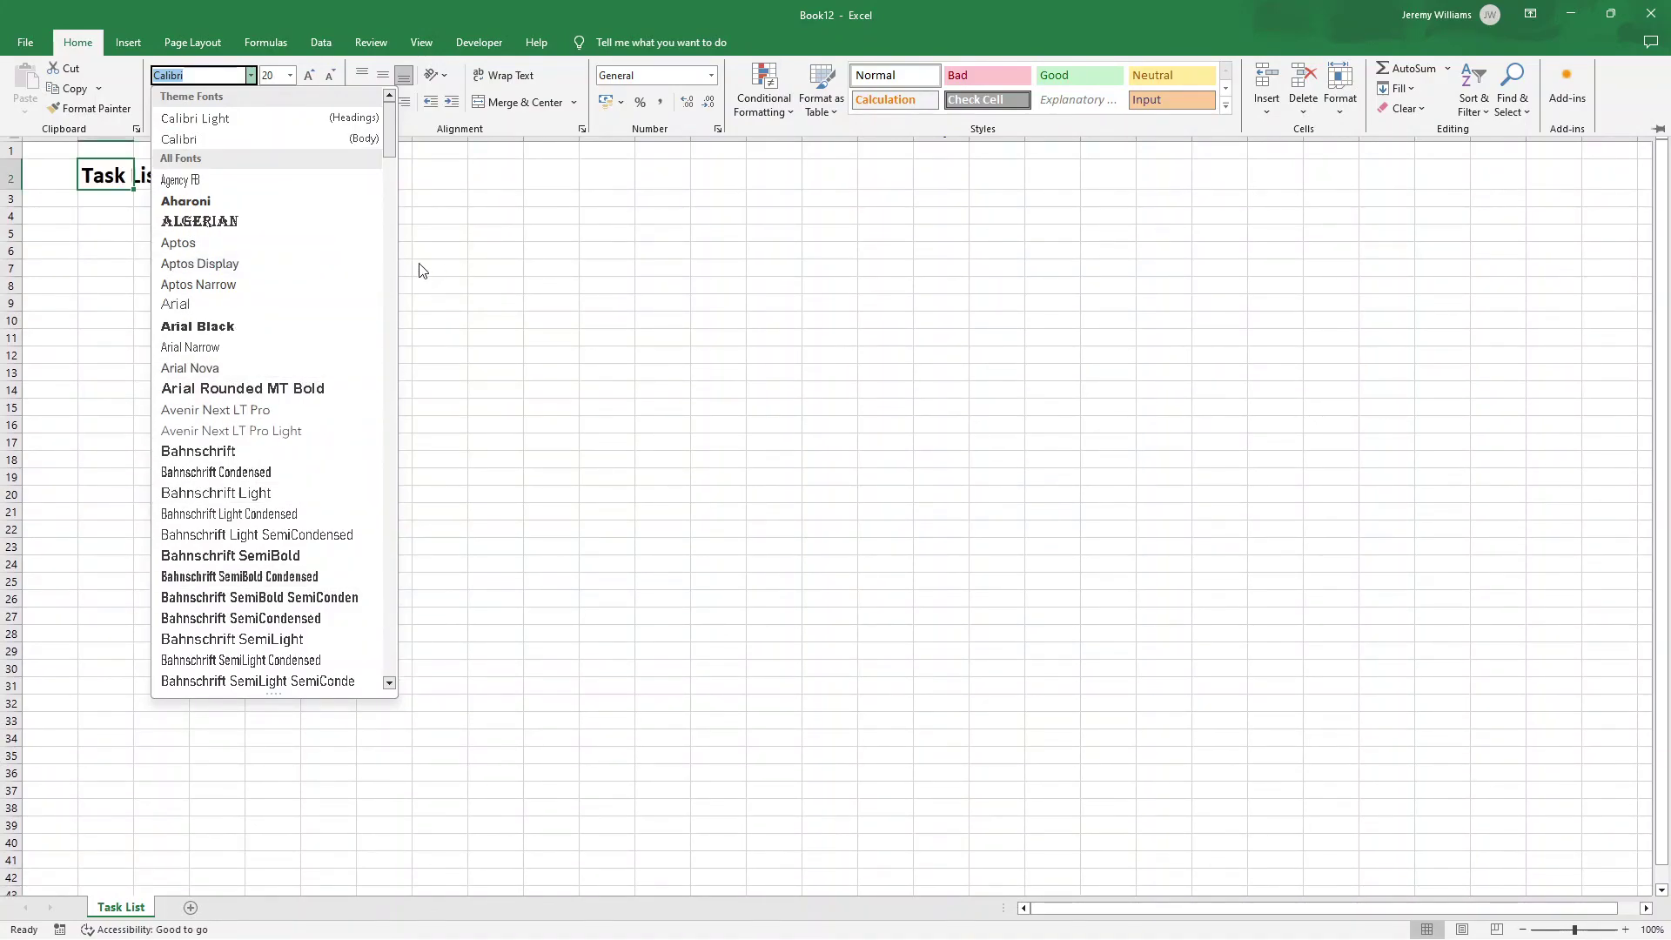
{"action": "left_click", "coordinate": [428, 209]}
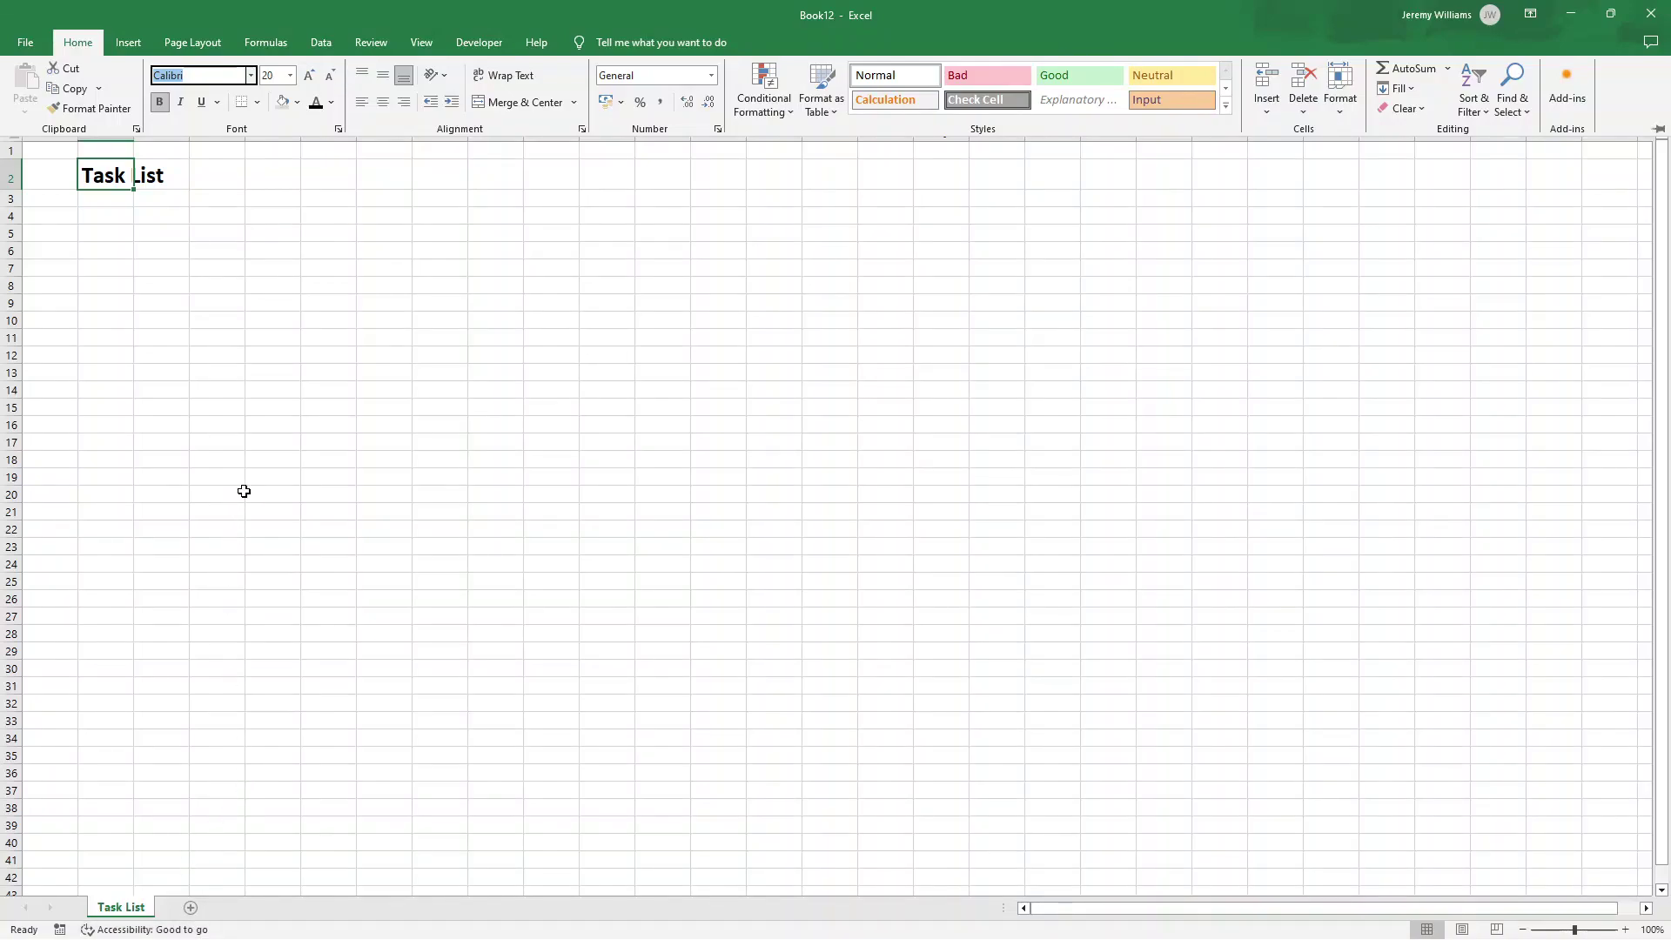
{"action": "left_click", "coordinate": [209, 199]}
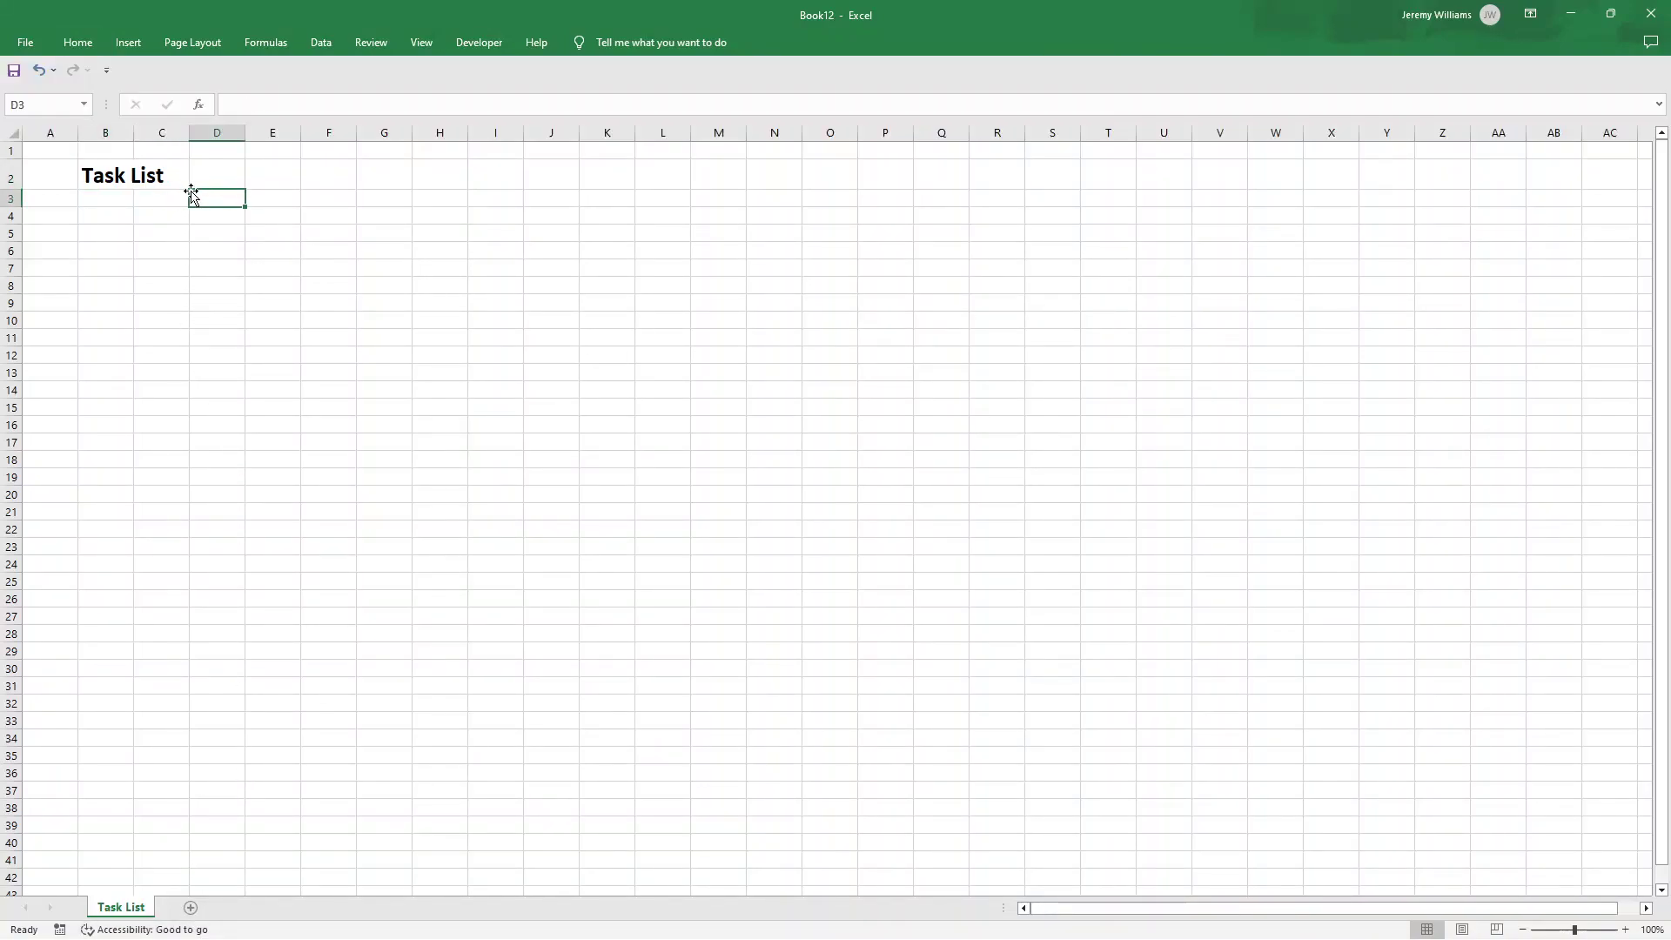
- Shade rows 1–2 across columns A to L with a grey fill
{"action": "left_click", "coordinate": [30, 149]}
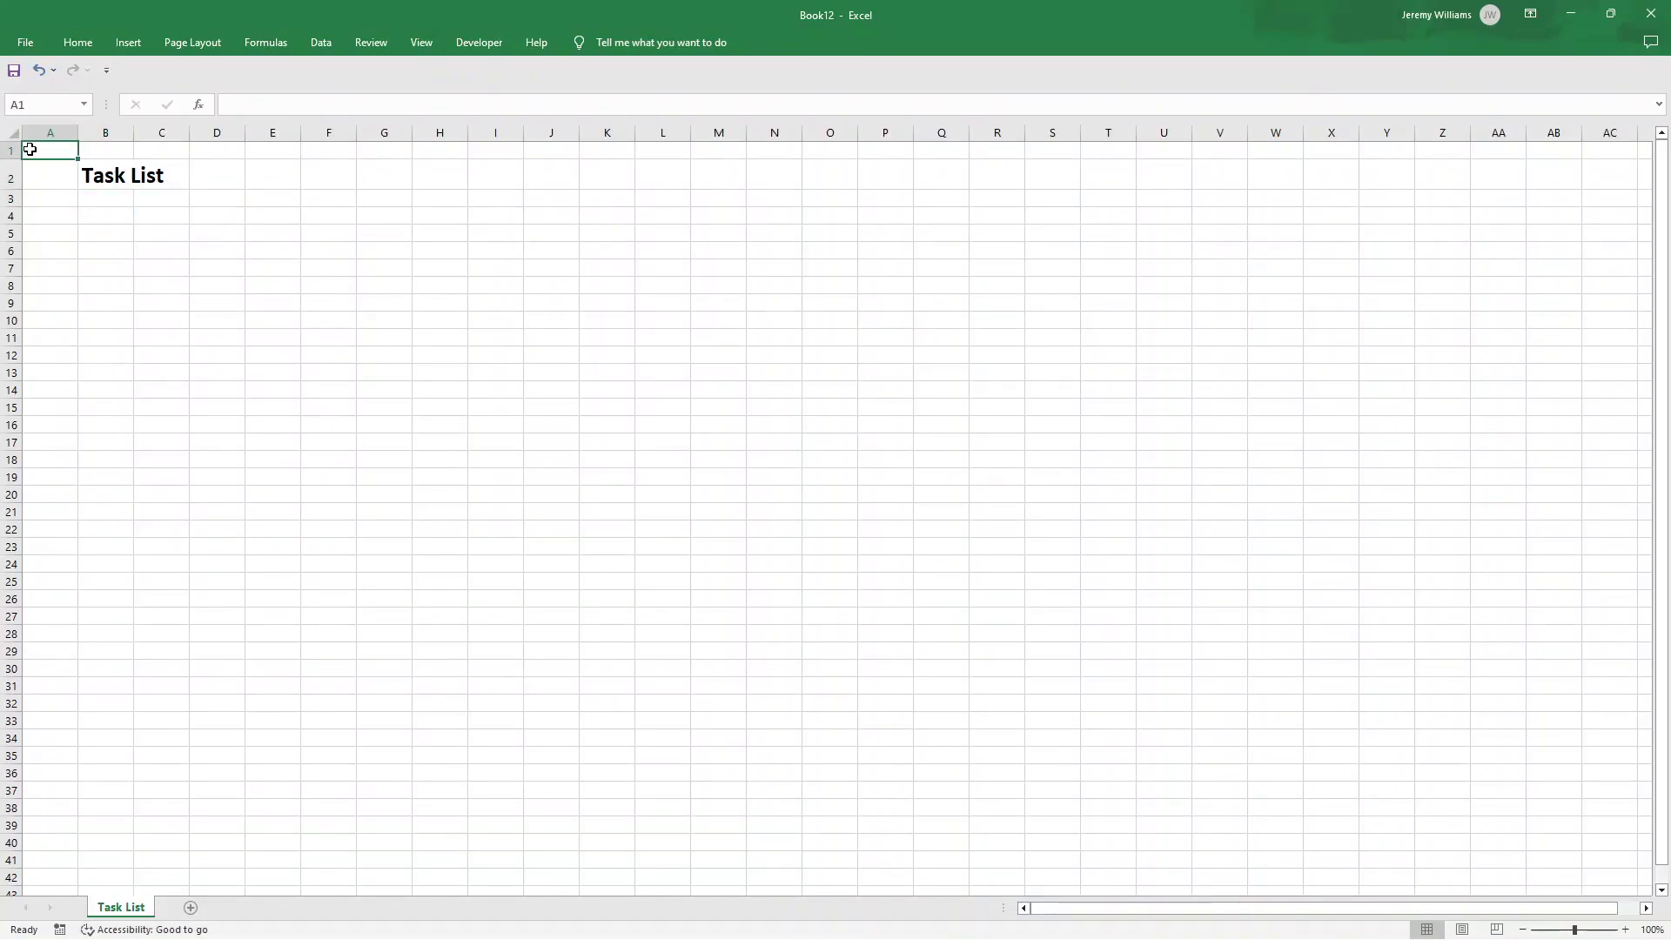
{"action": "left_click_drag", "start_coordinate": [29, 150], "coordinate": [643, 165]}
{"action": "left_click", "coordinate": [77, 42]}
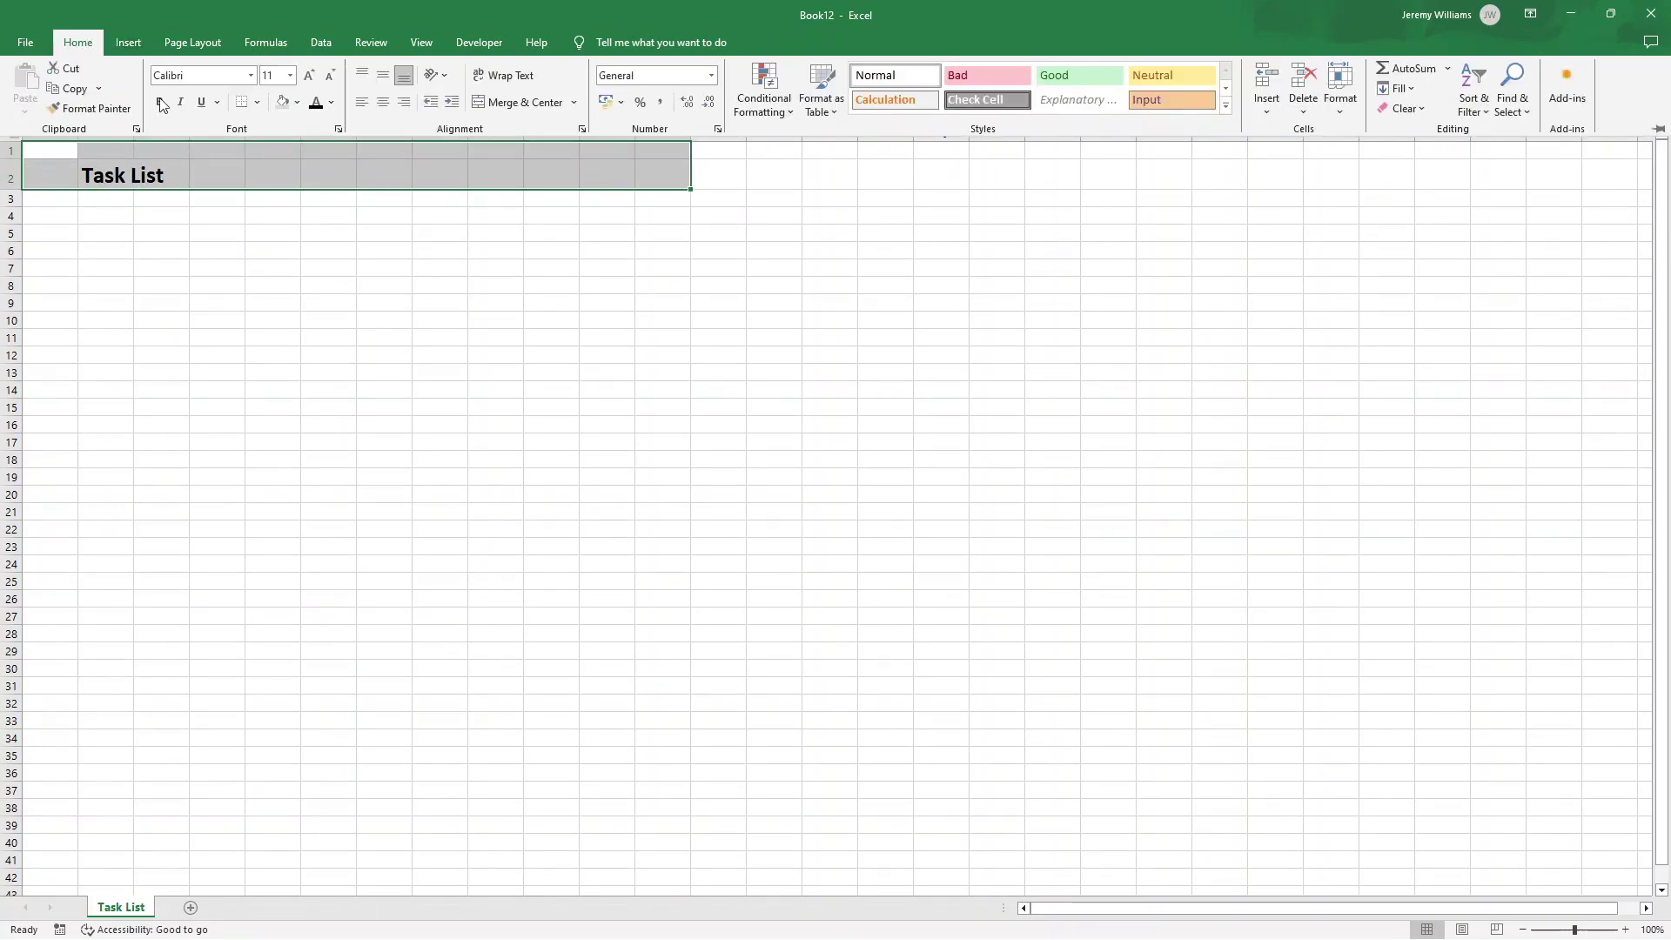
{"action": "left_click", "coordinate": [297, 102]}
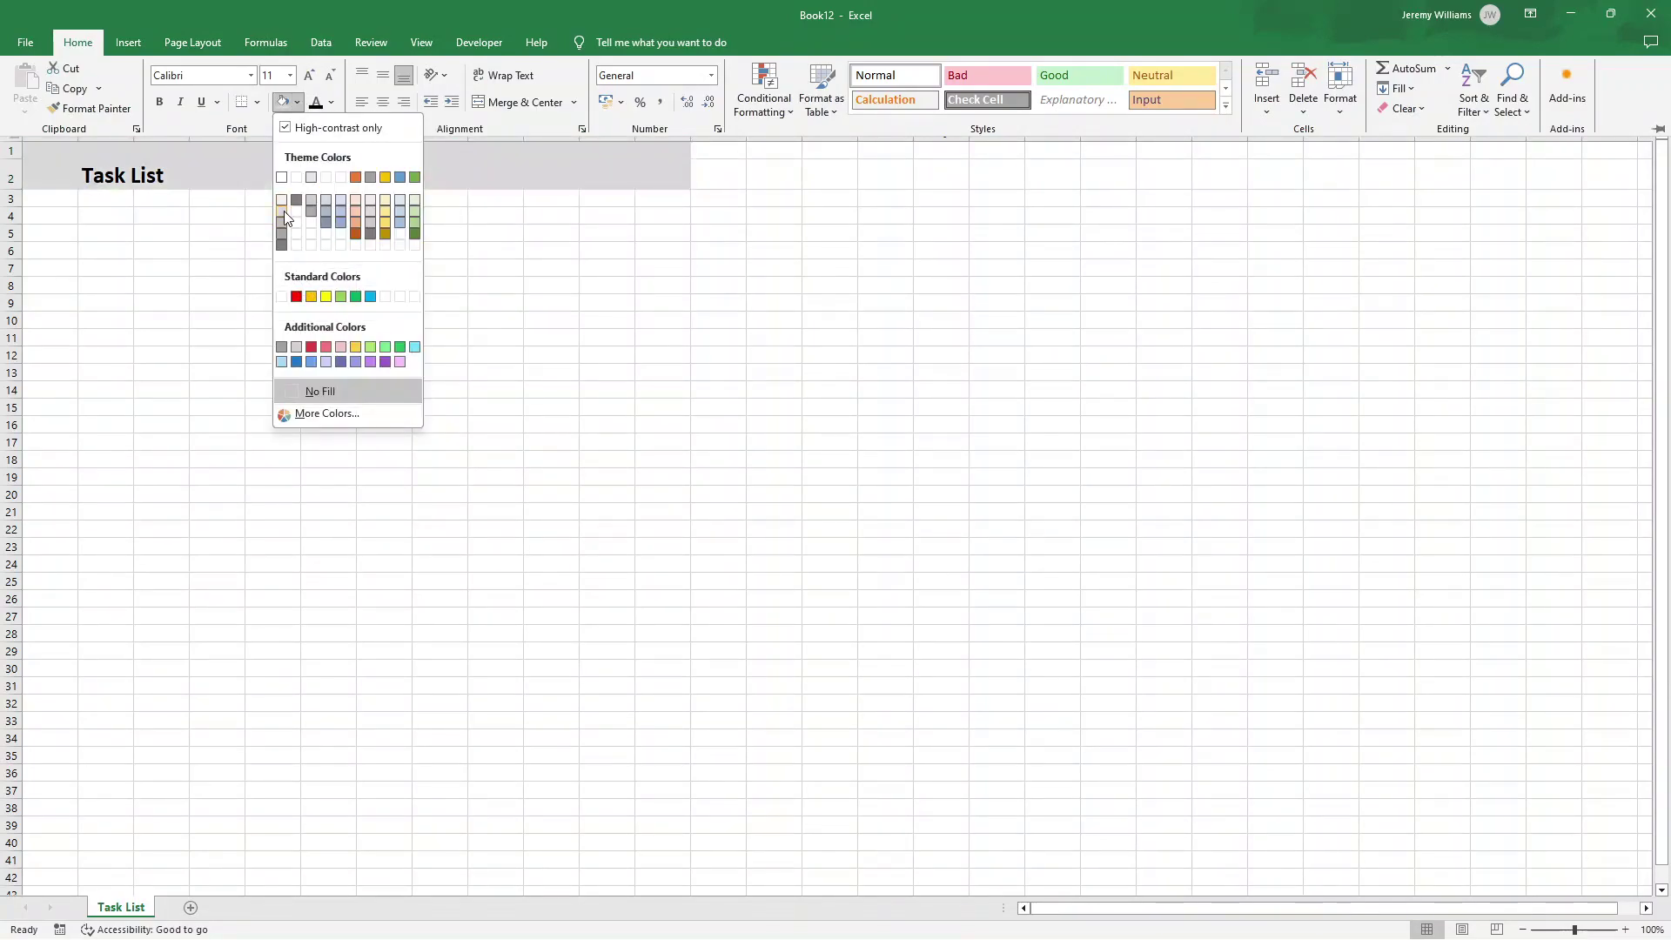
{"action": "left_click", "coordinate": [284, 211]}
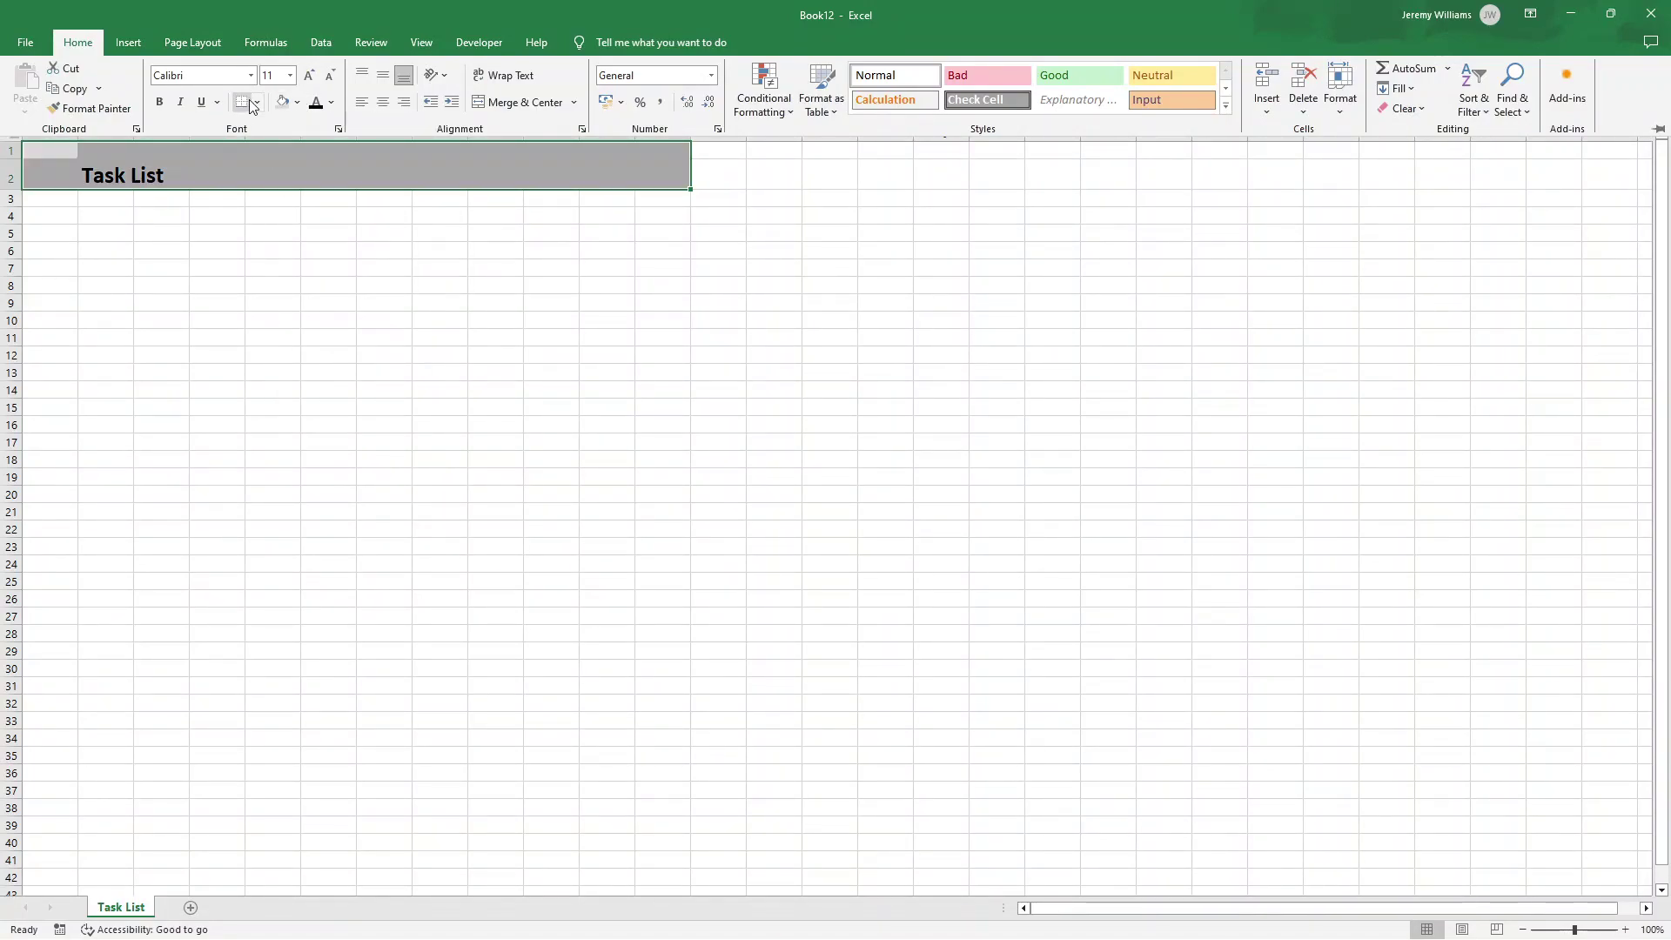
{"action": "left_click", "coordinate": [296, 102]}
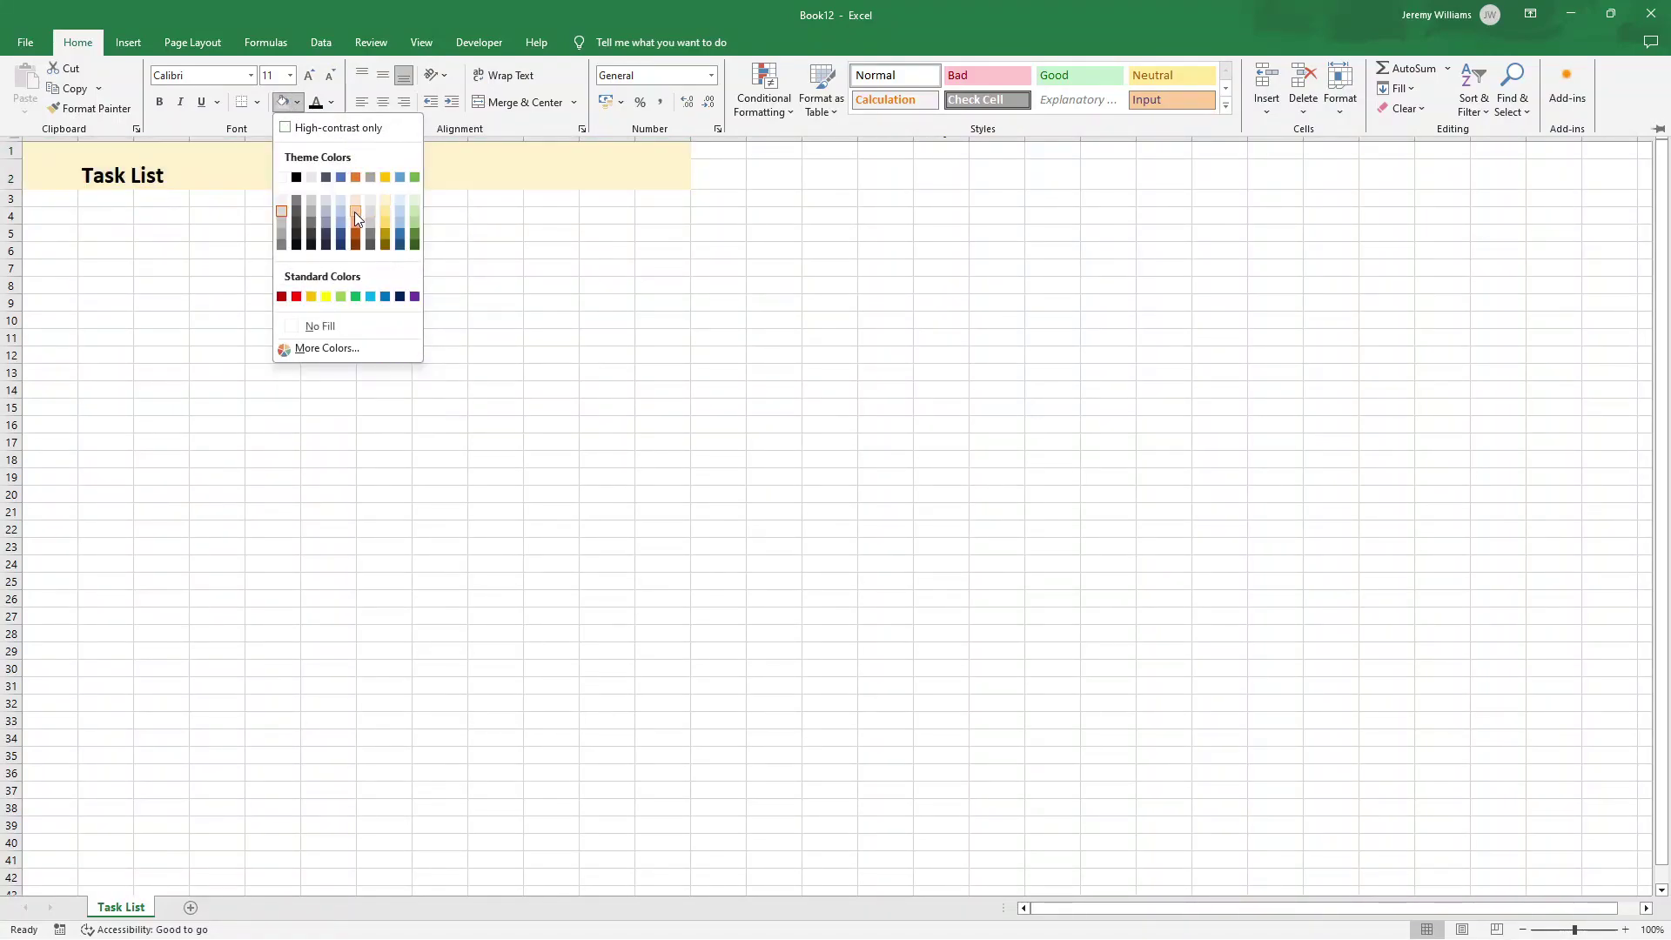
{"action": "left_click", "coordinate": [280, 212]}
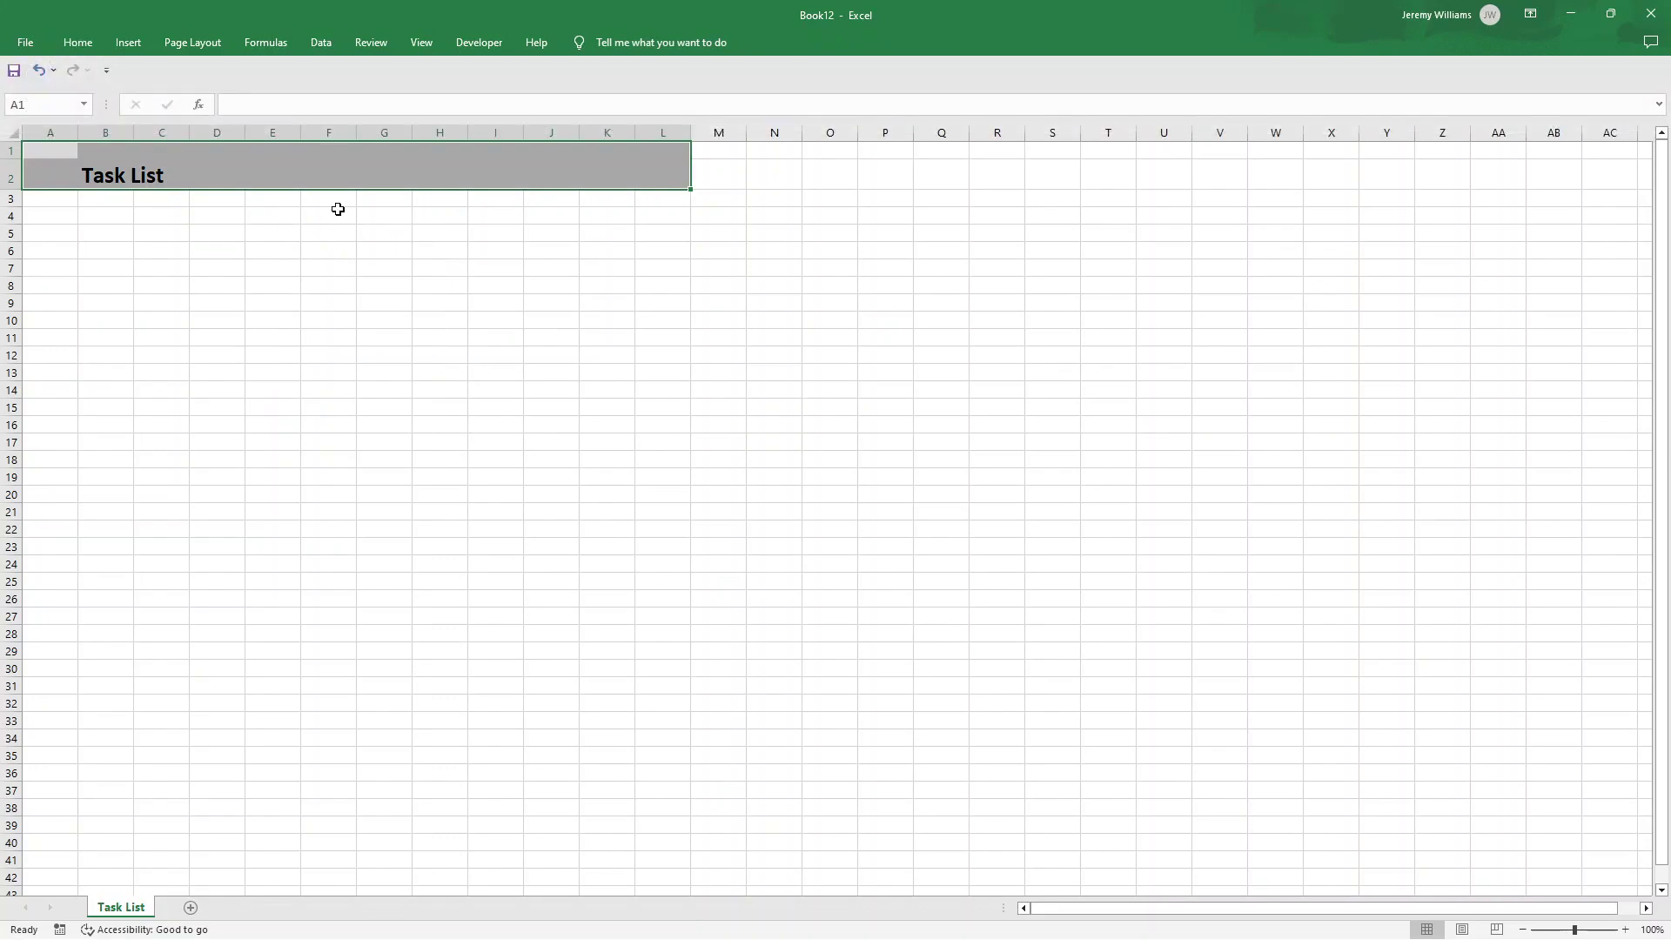
{"action": "left_click", "coordinate": [339, 216]}
- Enter the headers 'Project Name' in B4 and 'Task Name' in C4
{"action": "left_click", "coordinate": [110, 218]}
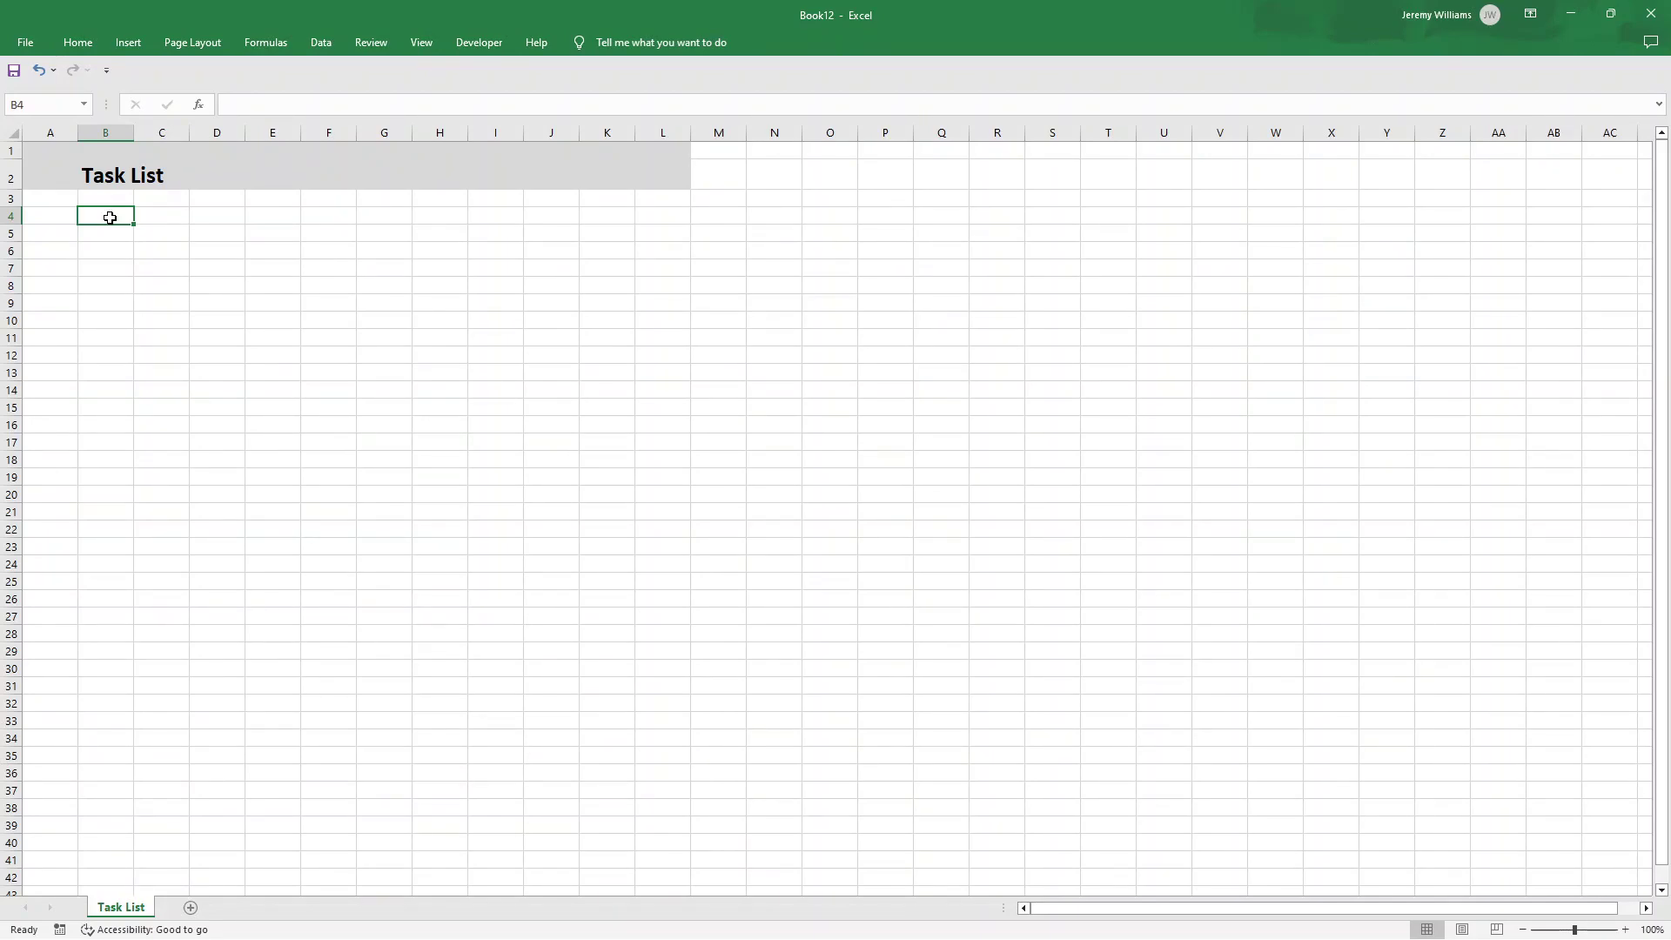
{"action": "type", "text": "Project Name"}
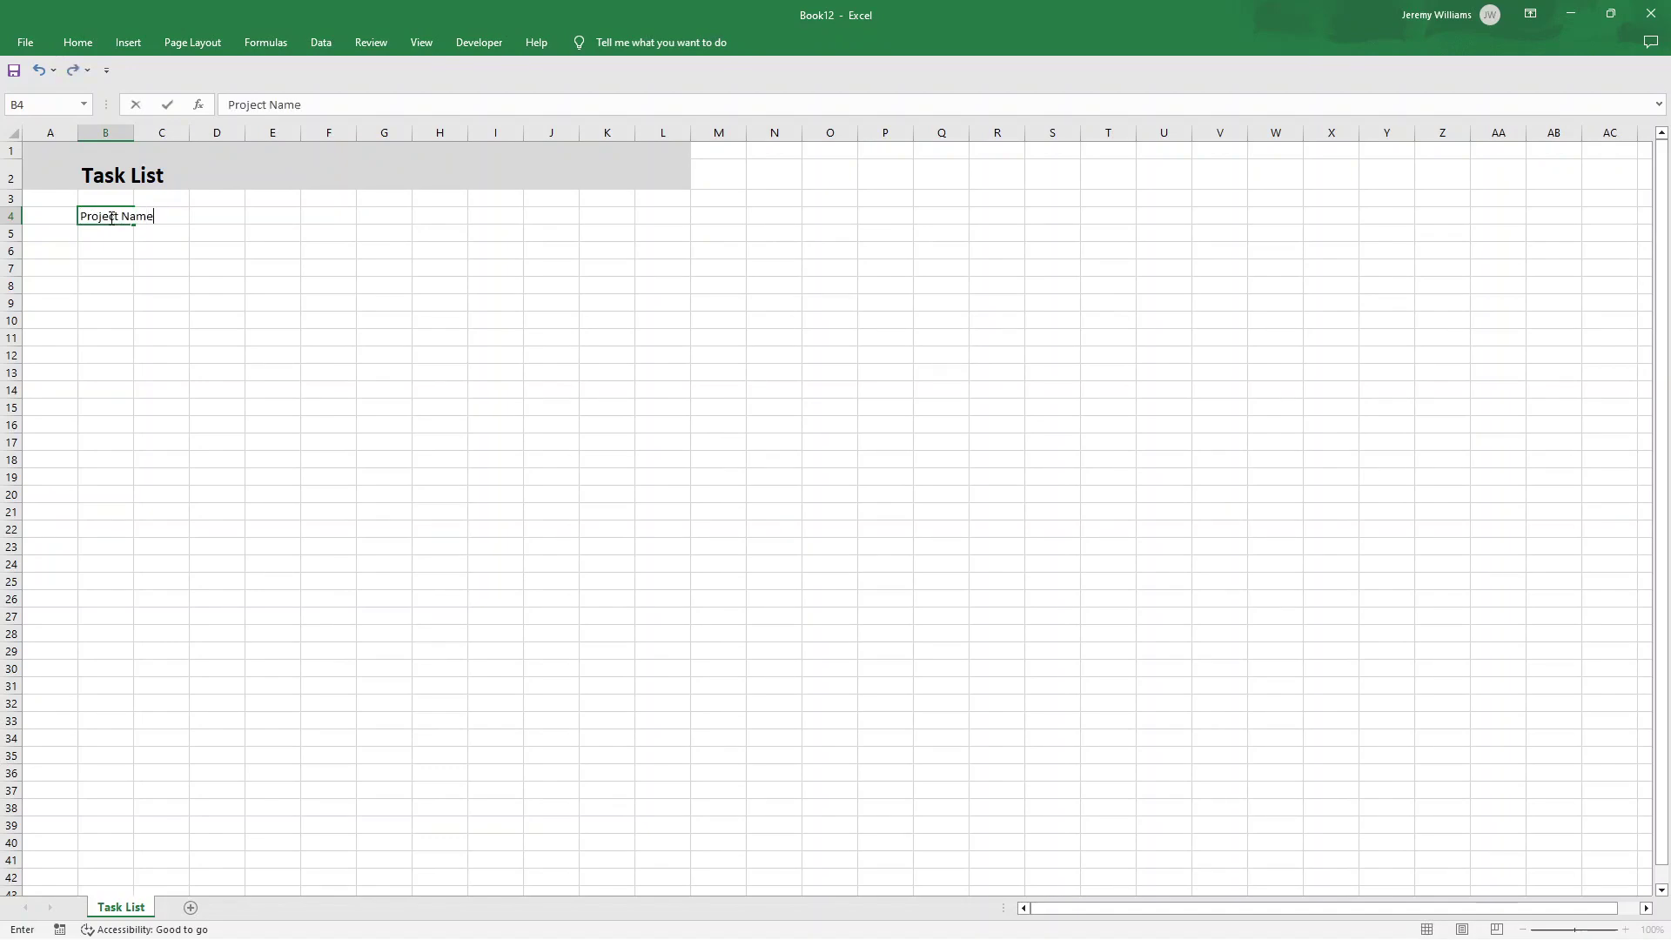
{"action": "key", "text": "Return"}
{"action": "key", "text": "Up"}
{"action": "key", "text": "Right"}
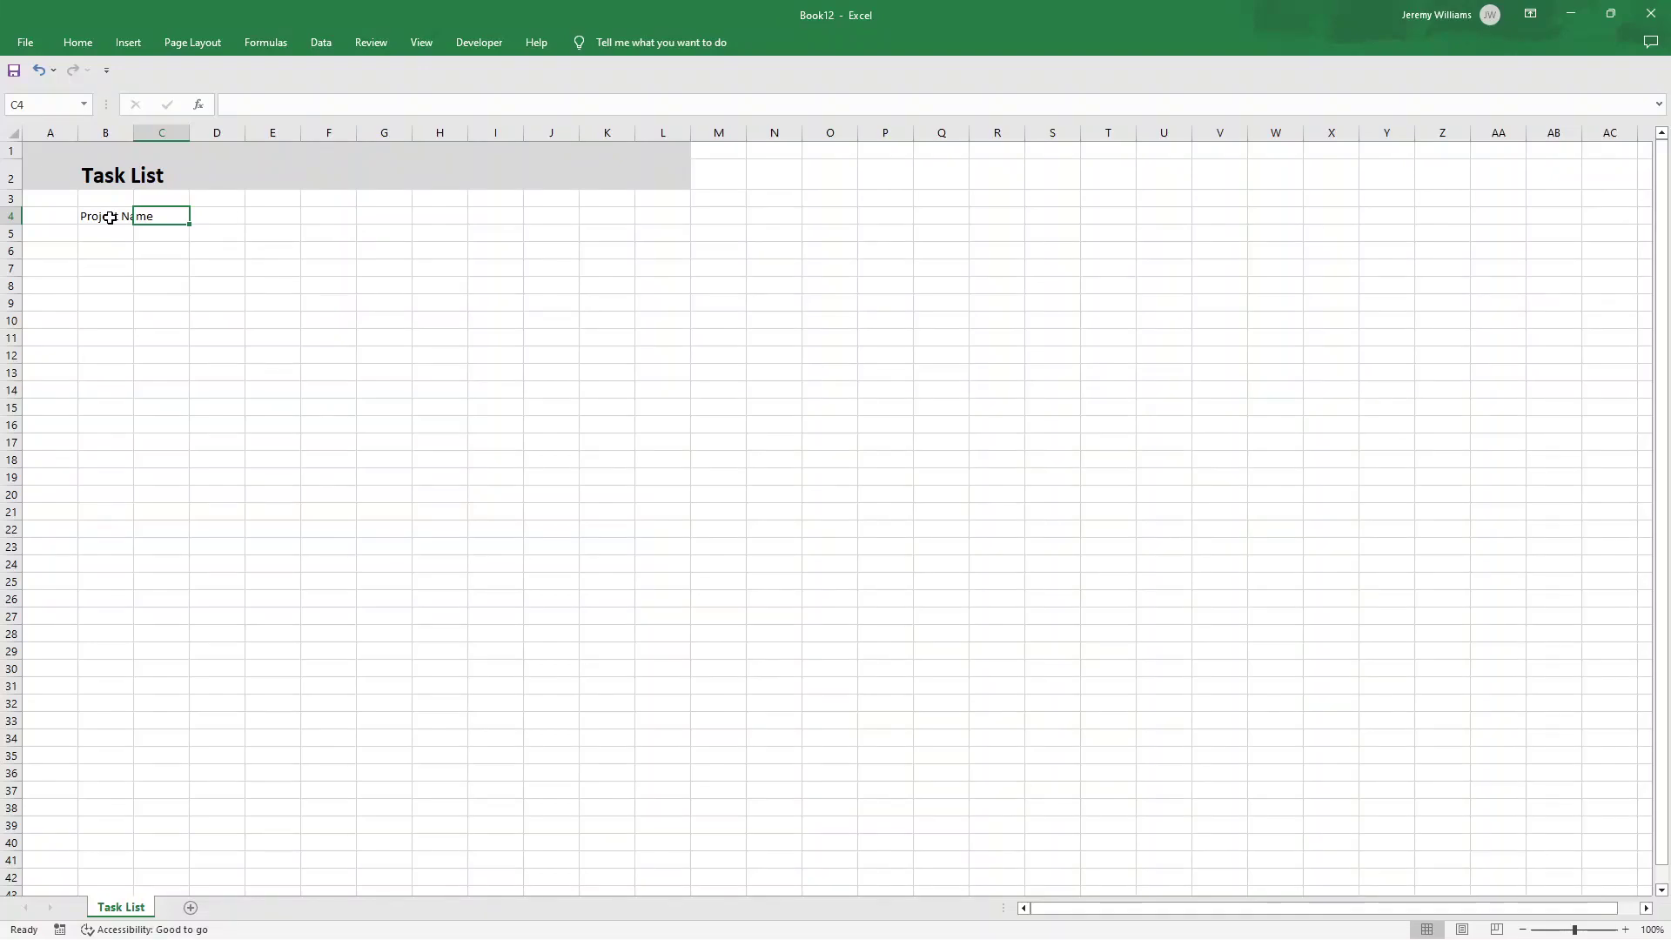
{"action": "left_click", "coordinate": [109, 217]}
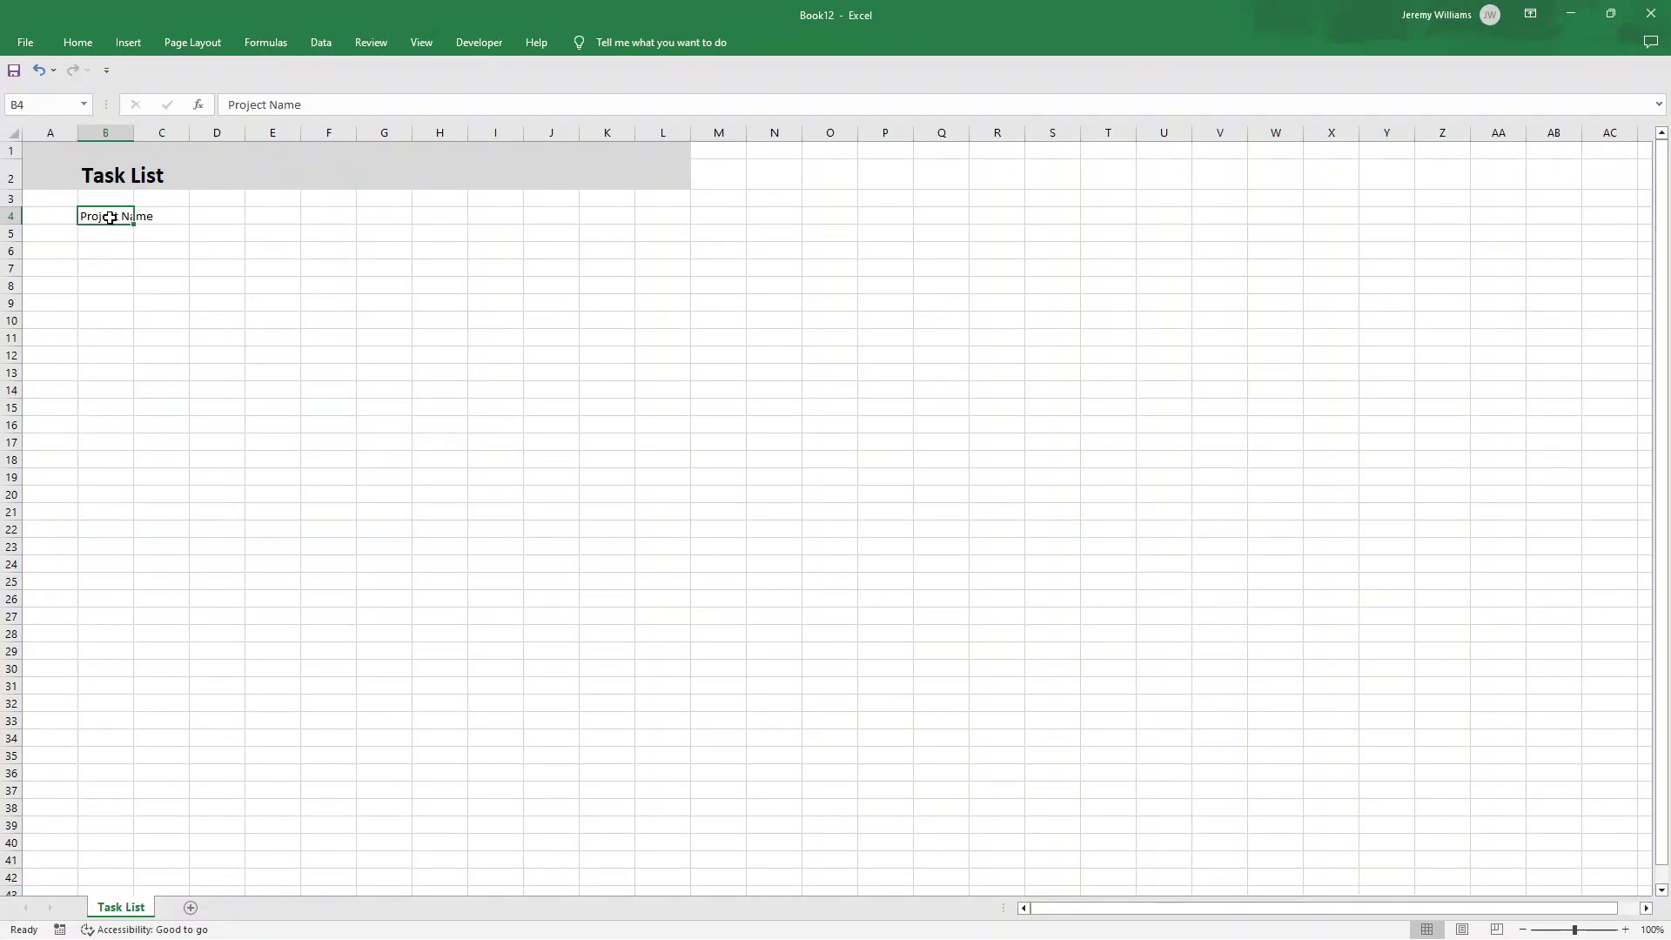
{"action": "left_click", "coordinate": [156, 216]}
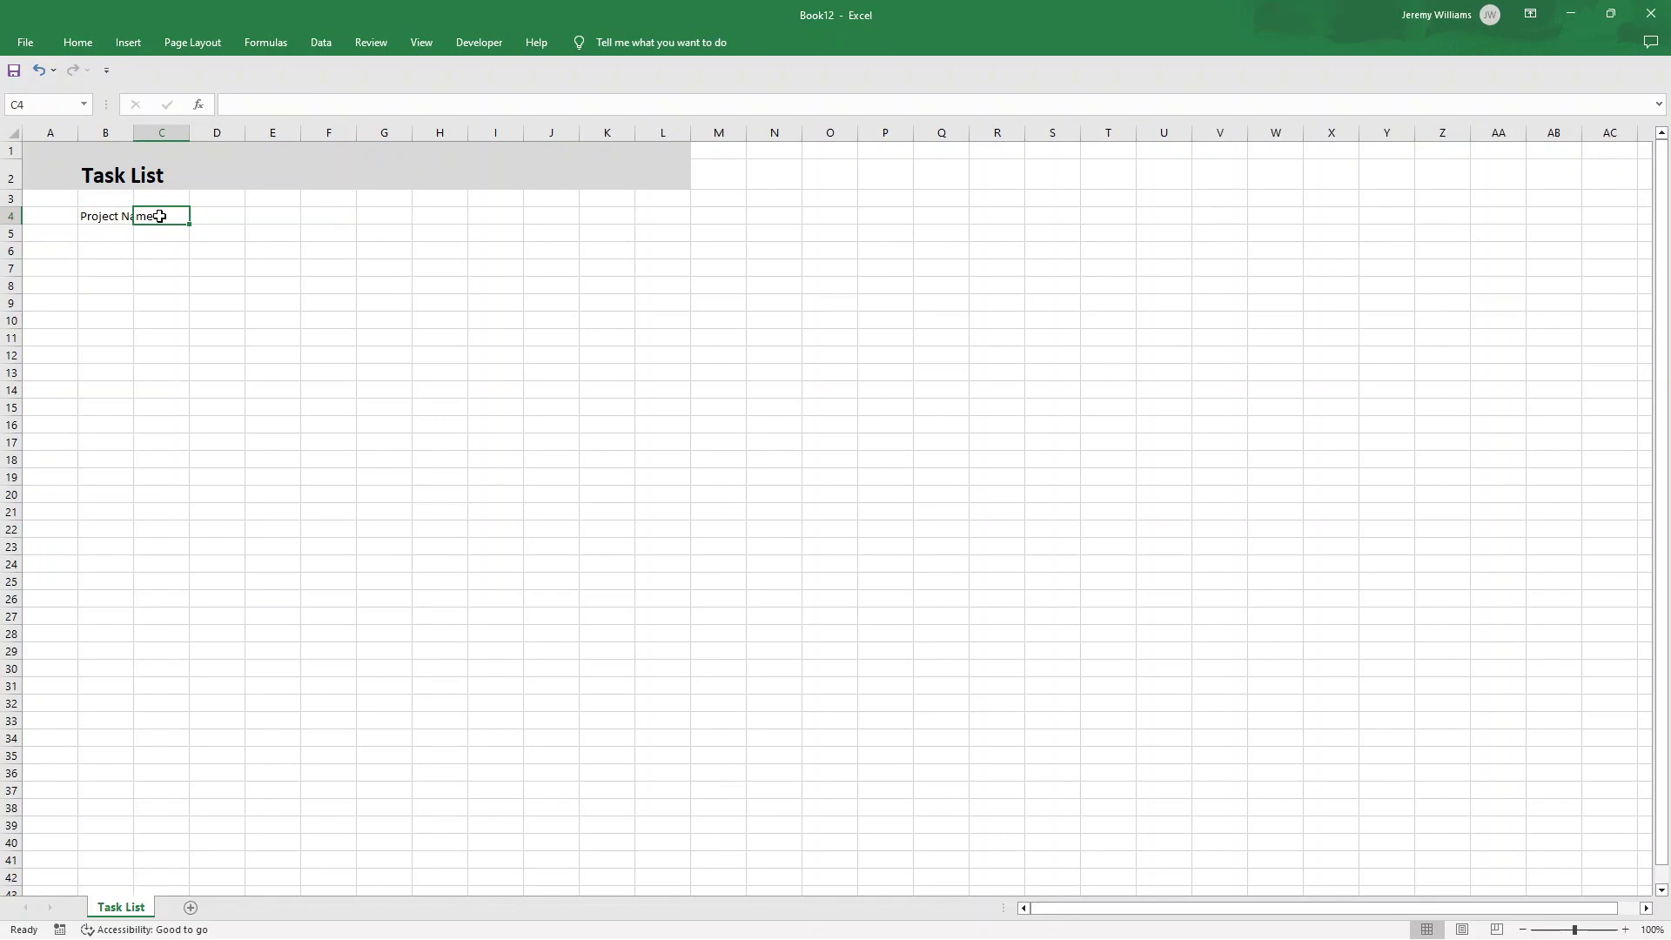
{"action": "left_click", "coordinate": [117, 131]}
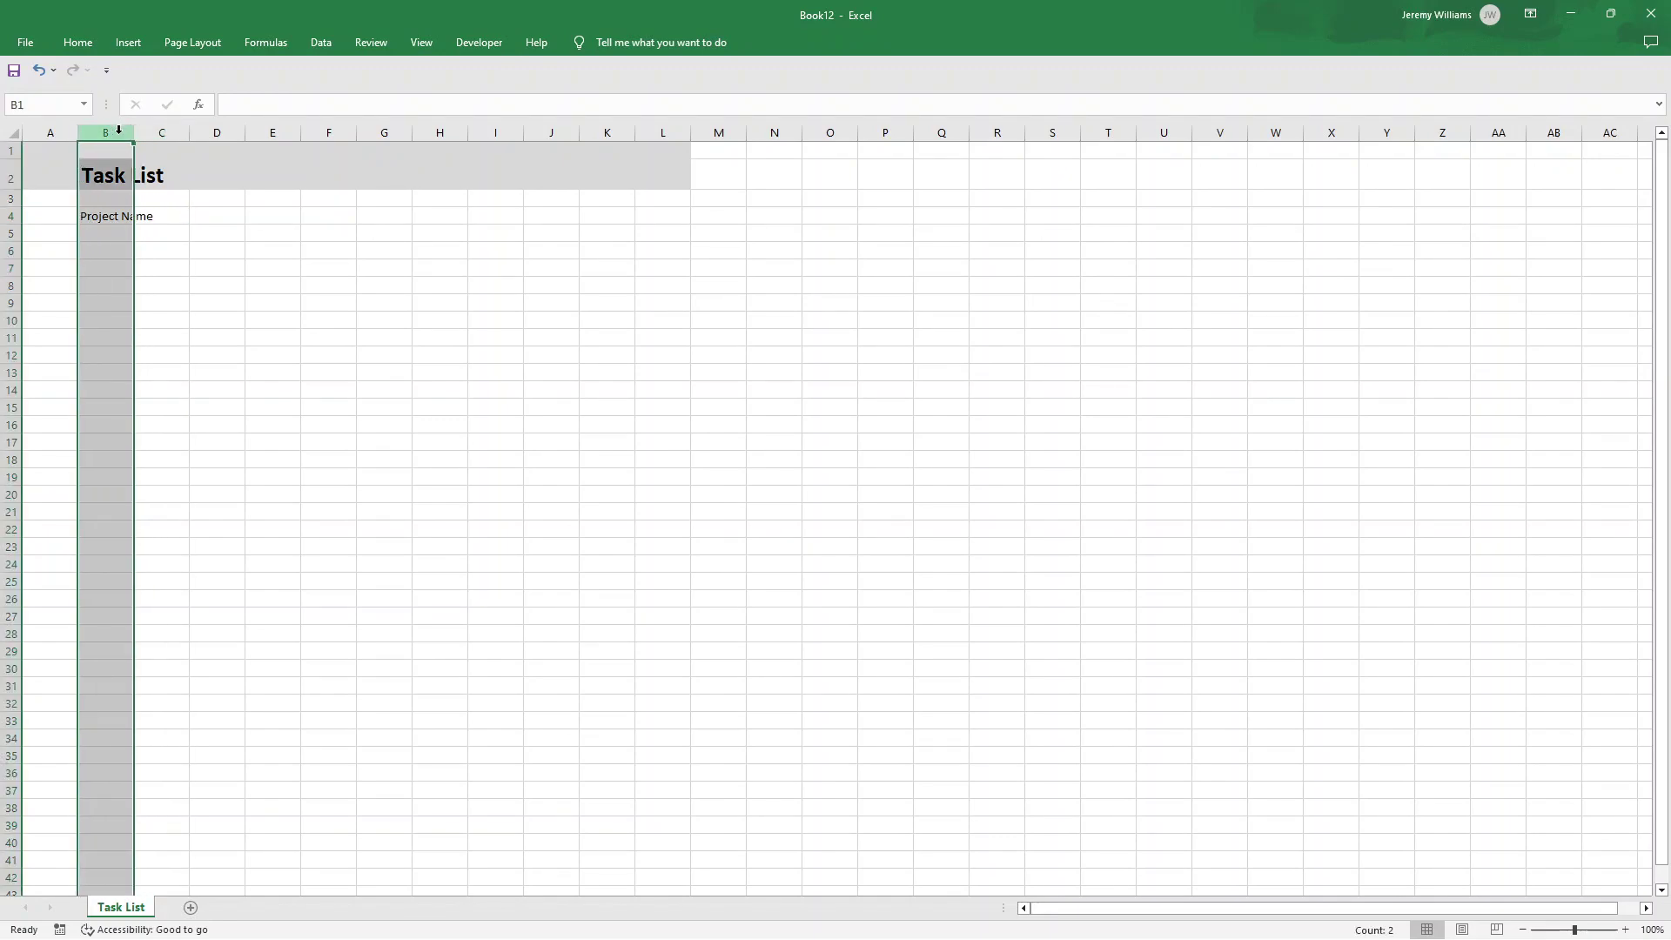
{"action": "left_click", "coordinate": [163, 217]}
{"action": "type", "text": "Task Name"}
{"action": "key", "text": "Return"}
{"action": "left_click", "coordinate": [163, 216]}
- Enter headers Description, Assigned To, Priority, Status, Deadline and Notes in D4 through I4
{"action": "key", "text": "Tab"}
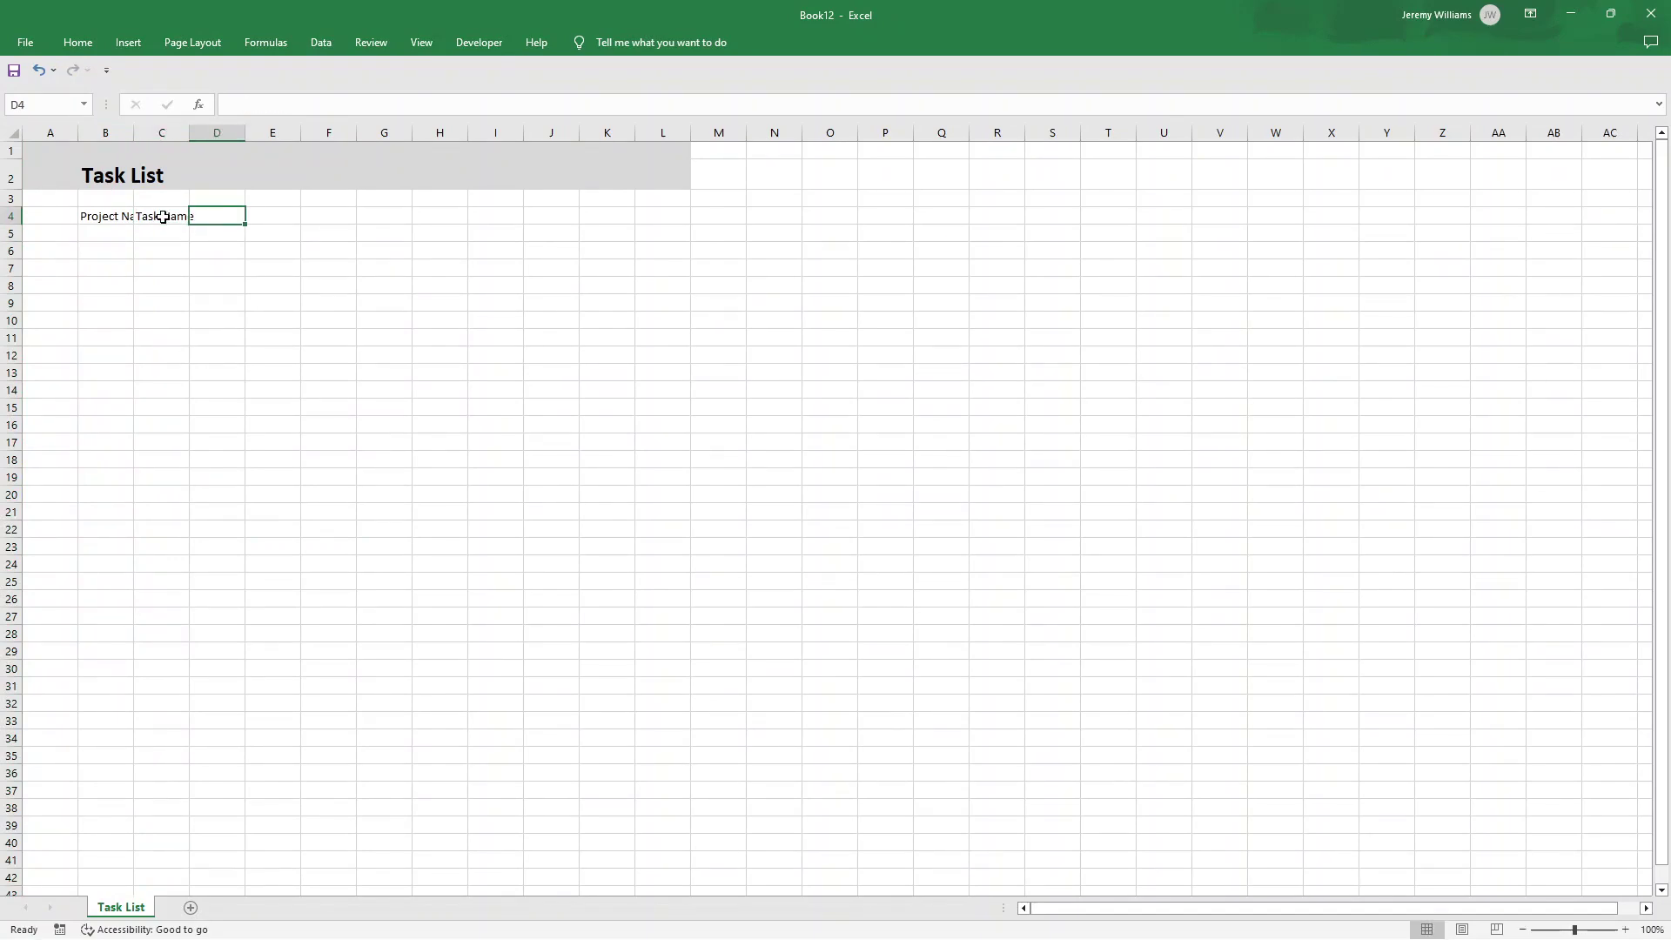
{"action": "type", "text": "Description"}
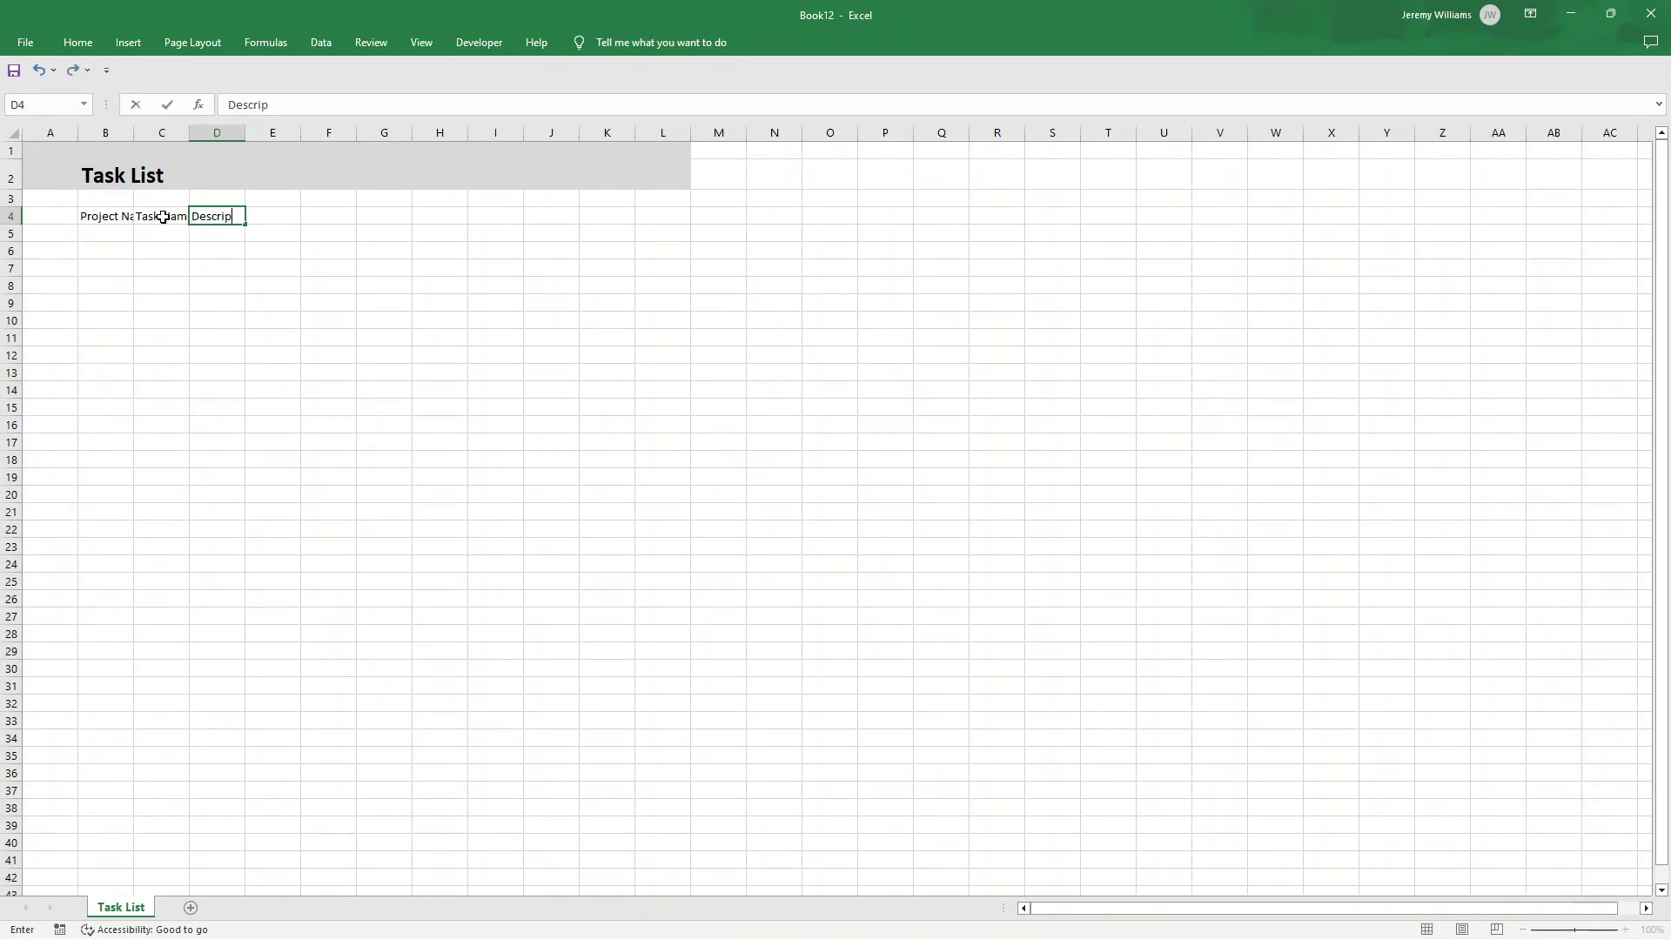
{"action": "key", "text": "Return"}
{"action": "key", "text": "Up"}
{"action": "key", "text": "Tab"}
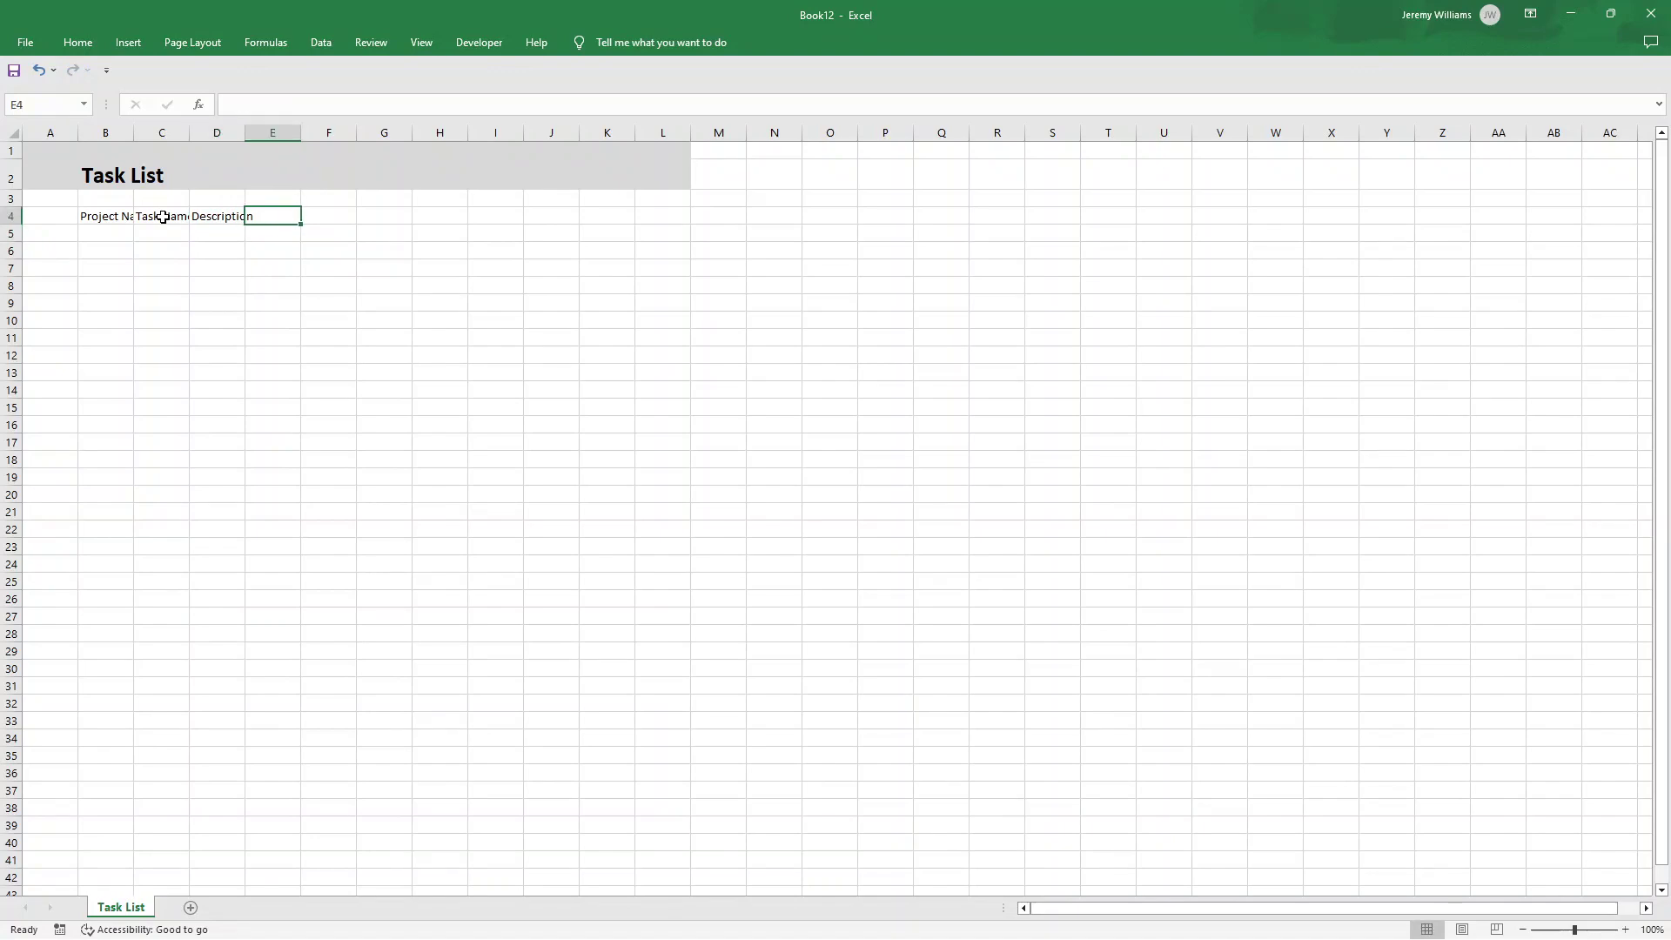
{"action": "type", "text": "Assigned To"}
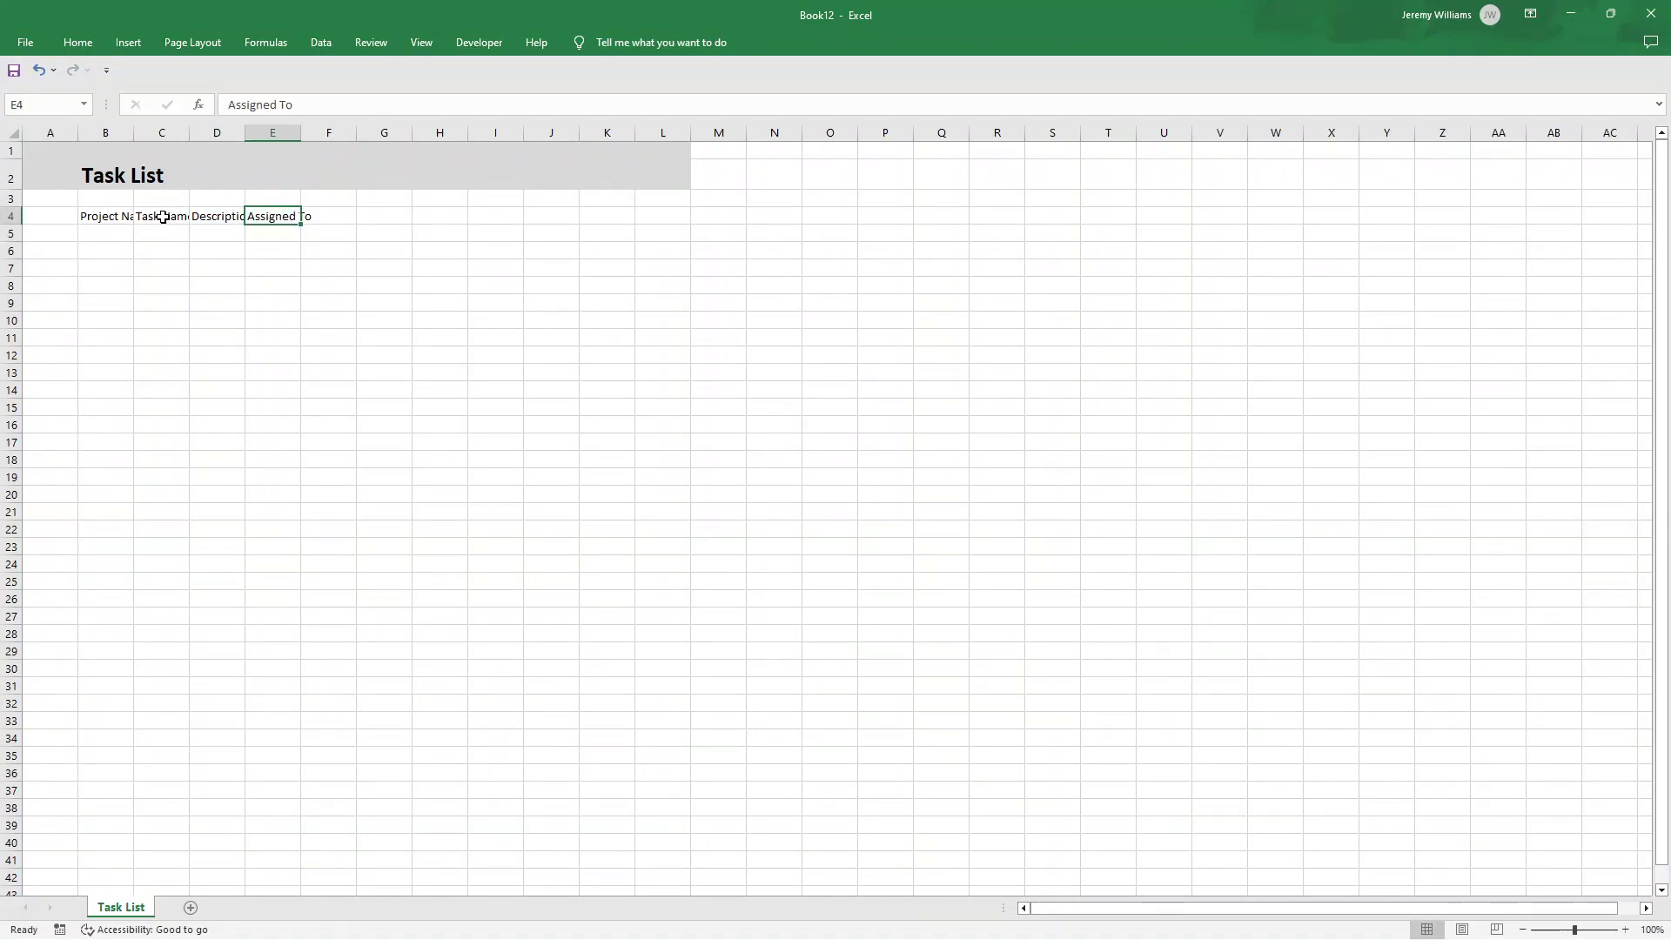
{"action": "key", "text": "Tab"}
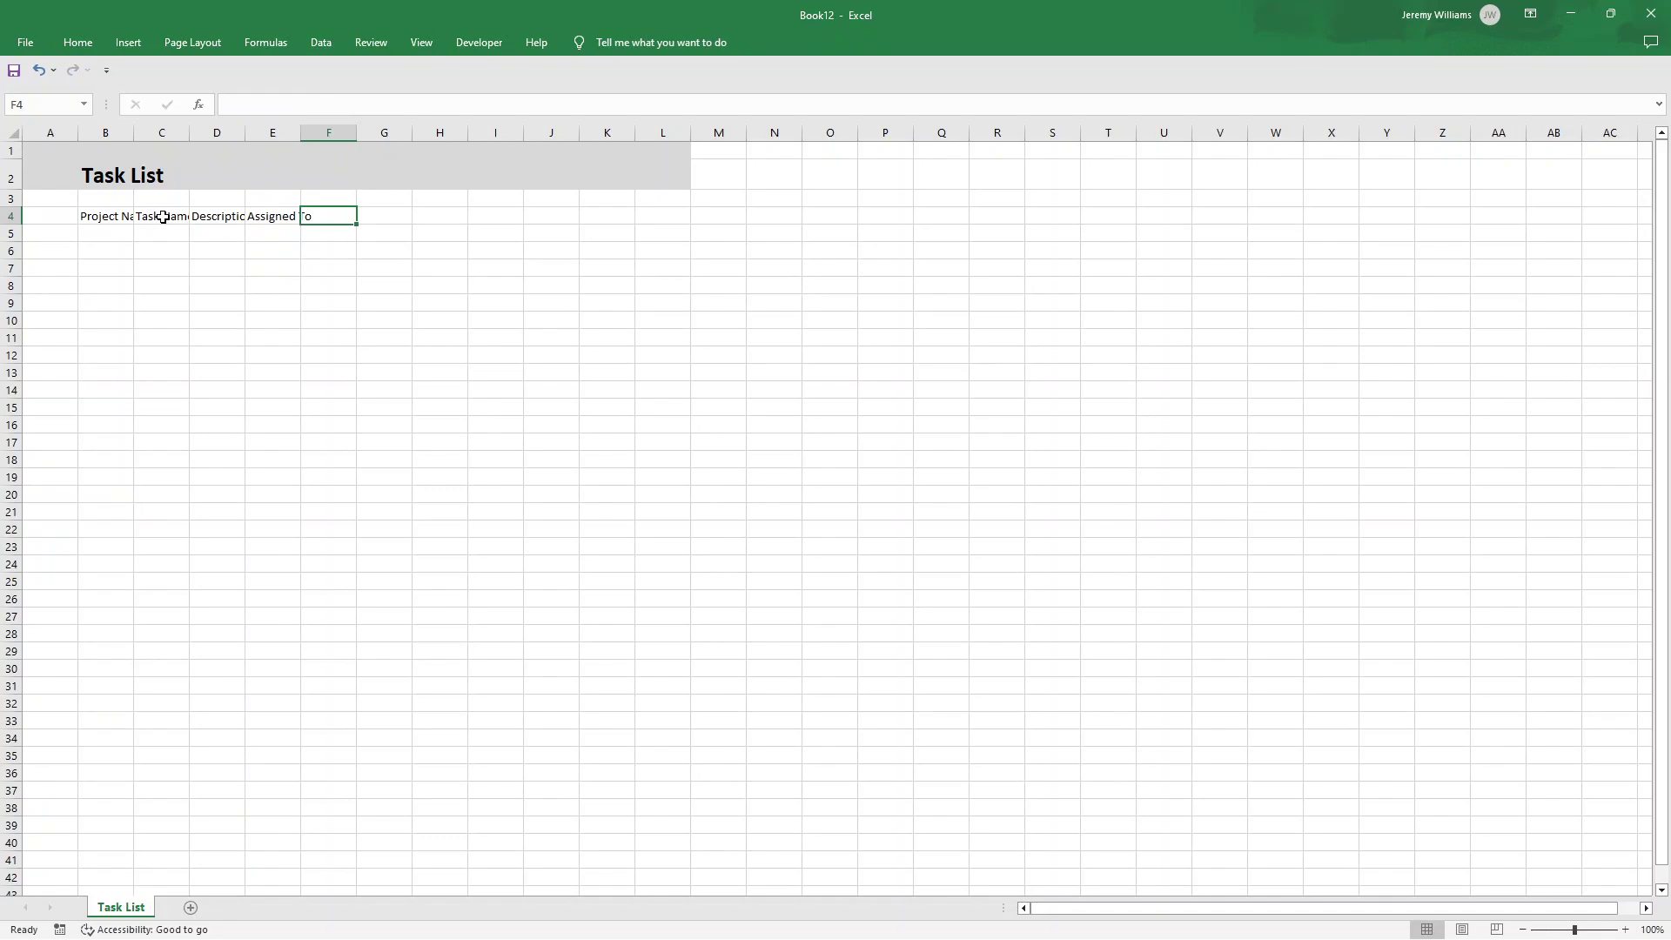
{"action": "type", "text": "Priority"}
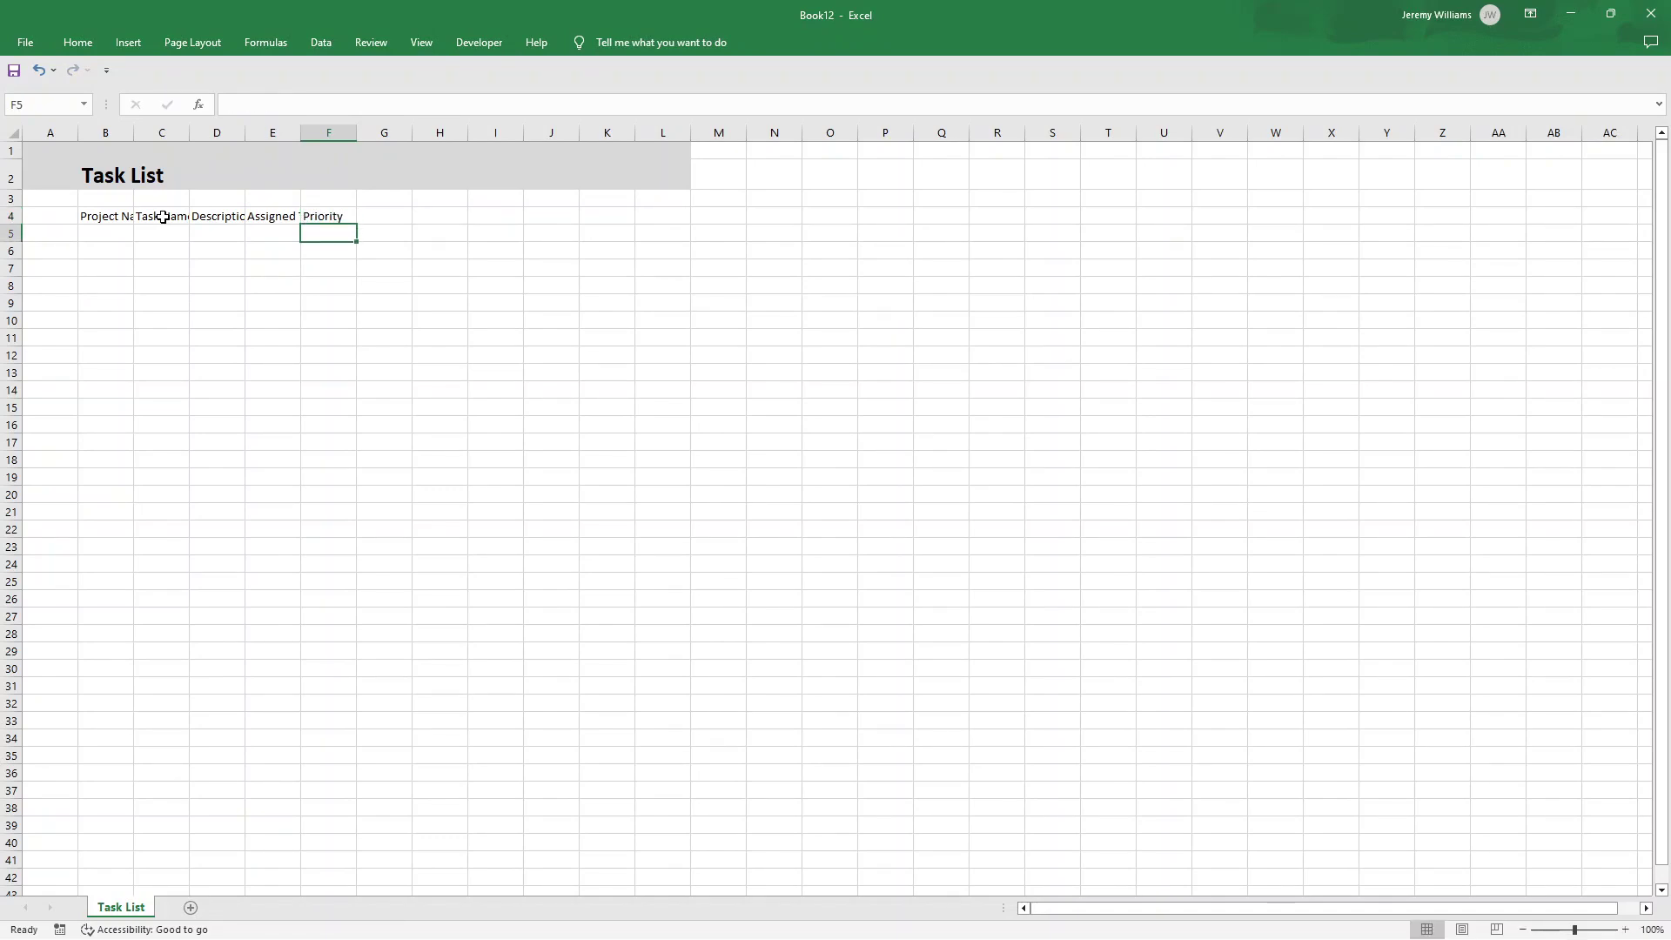
{"action": "key", "text": "Tab"}
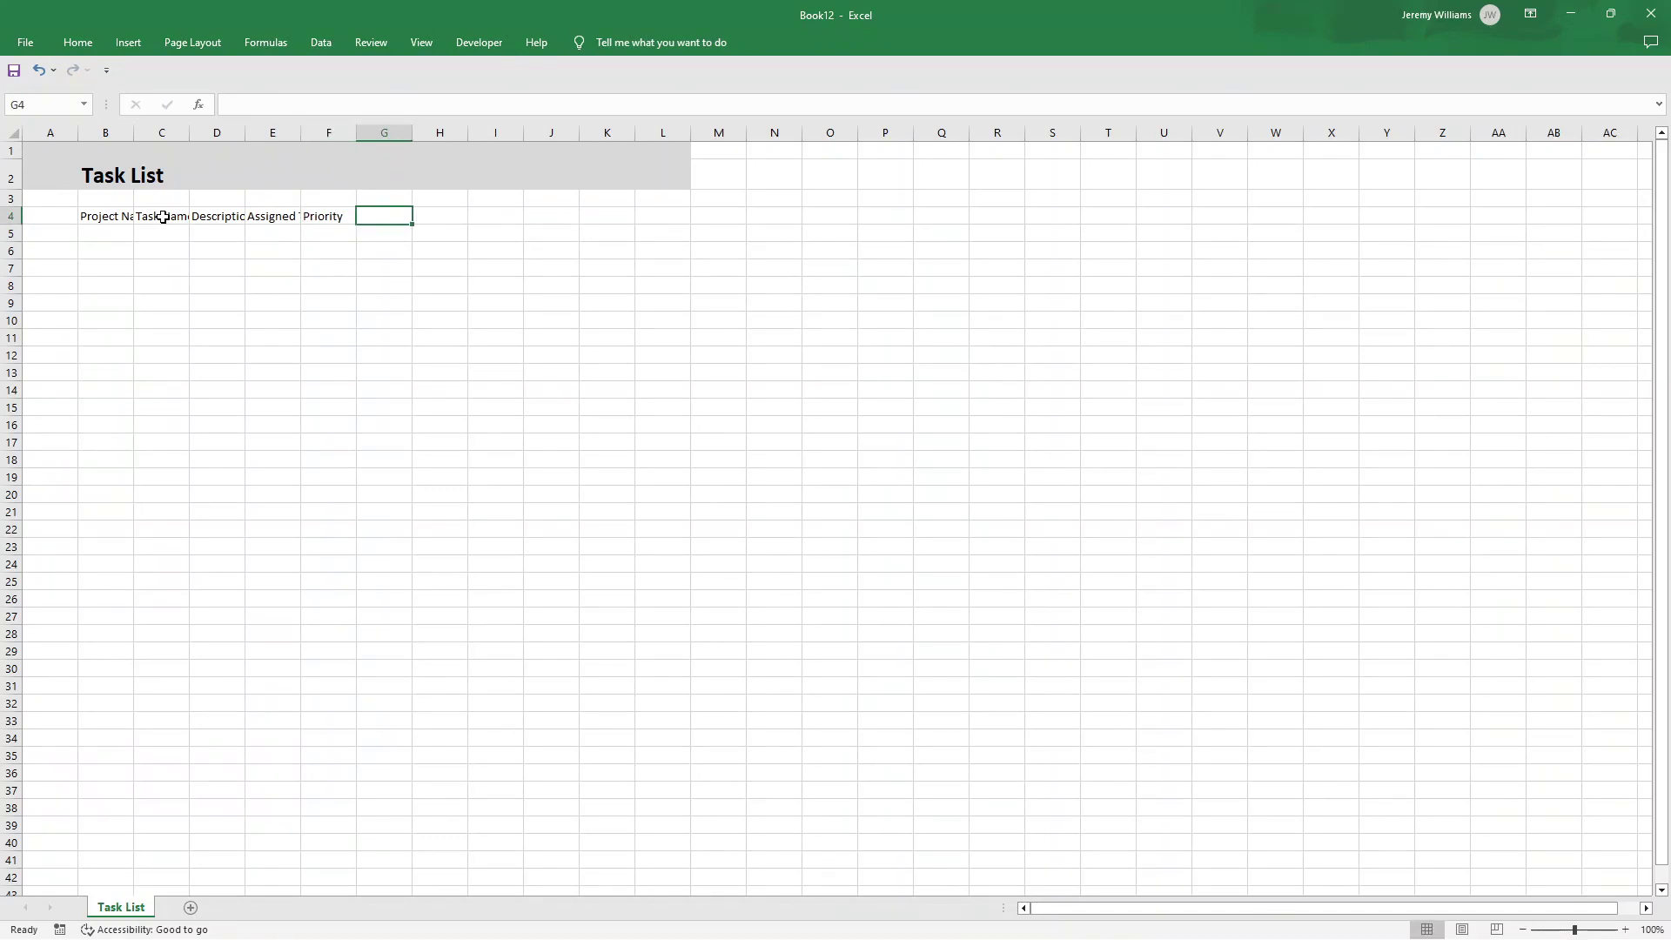
{"action": "type", "text": "Status"}
{"action": "key", "text": "Return"}
{"action": "key", "text": "Up"}
{"action": "key", "text": "Right"}
{"action": "type", "text": "Deadlin"}
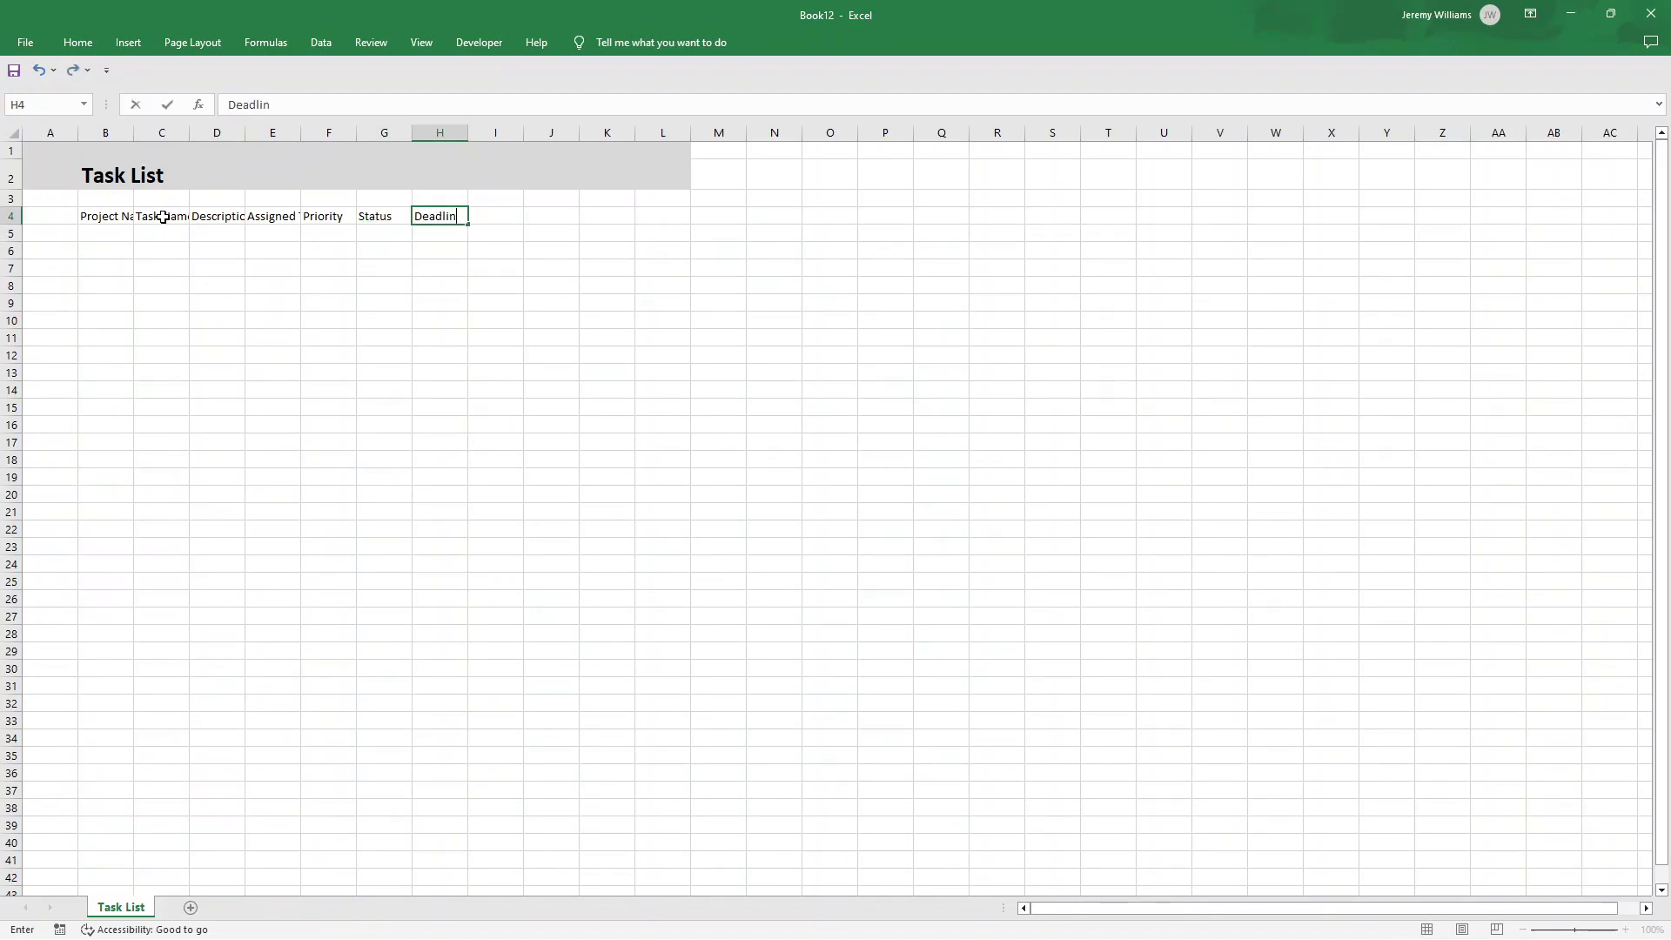
{"action": "type", "text": "e"}
{"action": "key", "text": "Tab"}
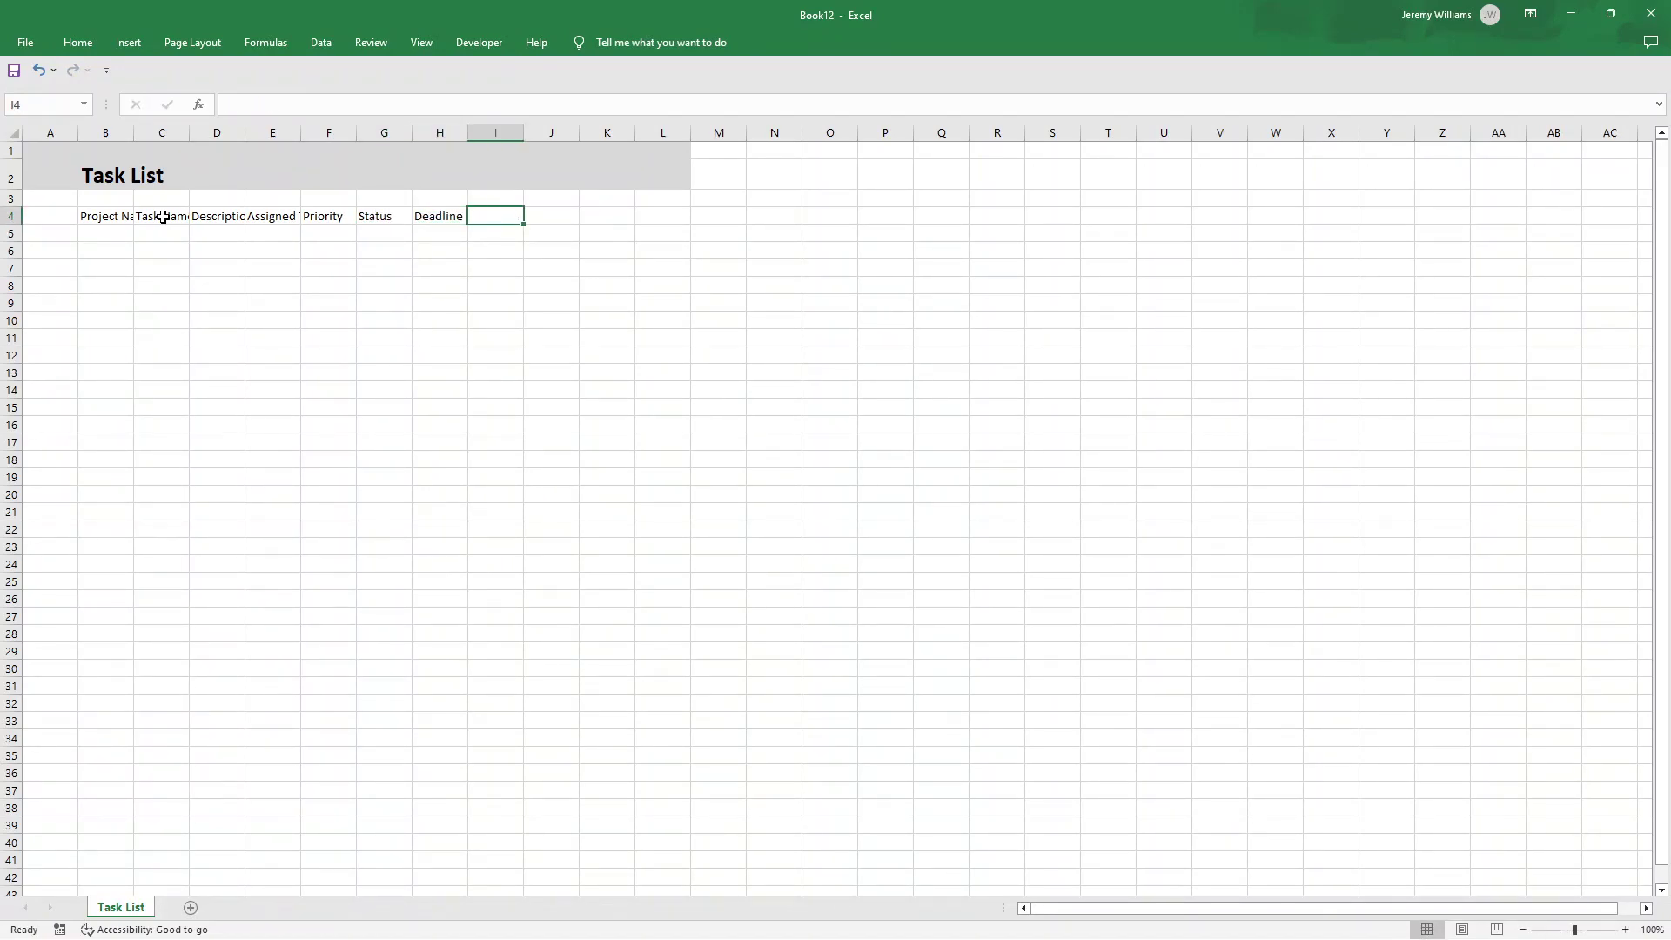
{"action": "type", "text": "Notes"}
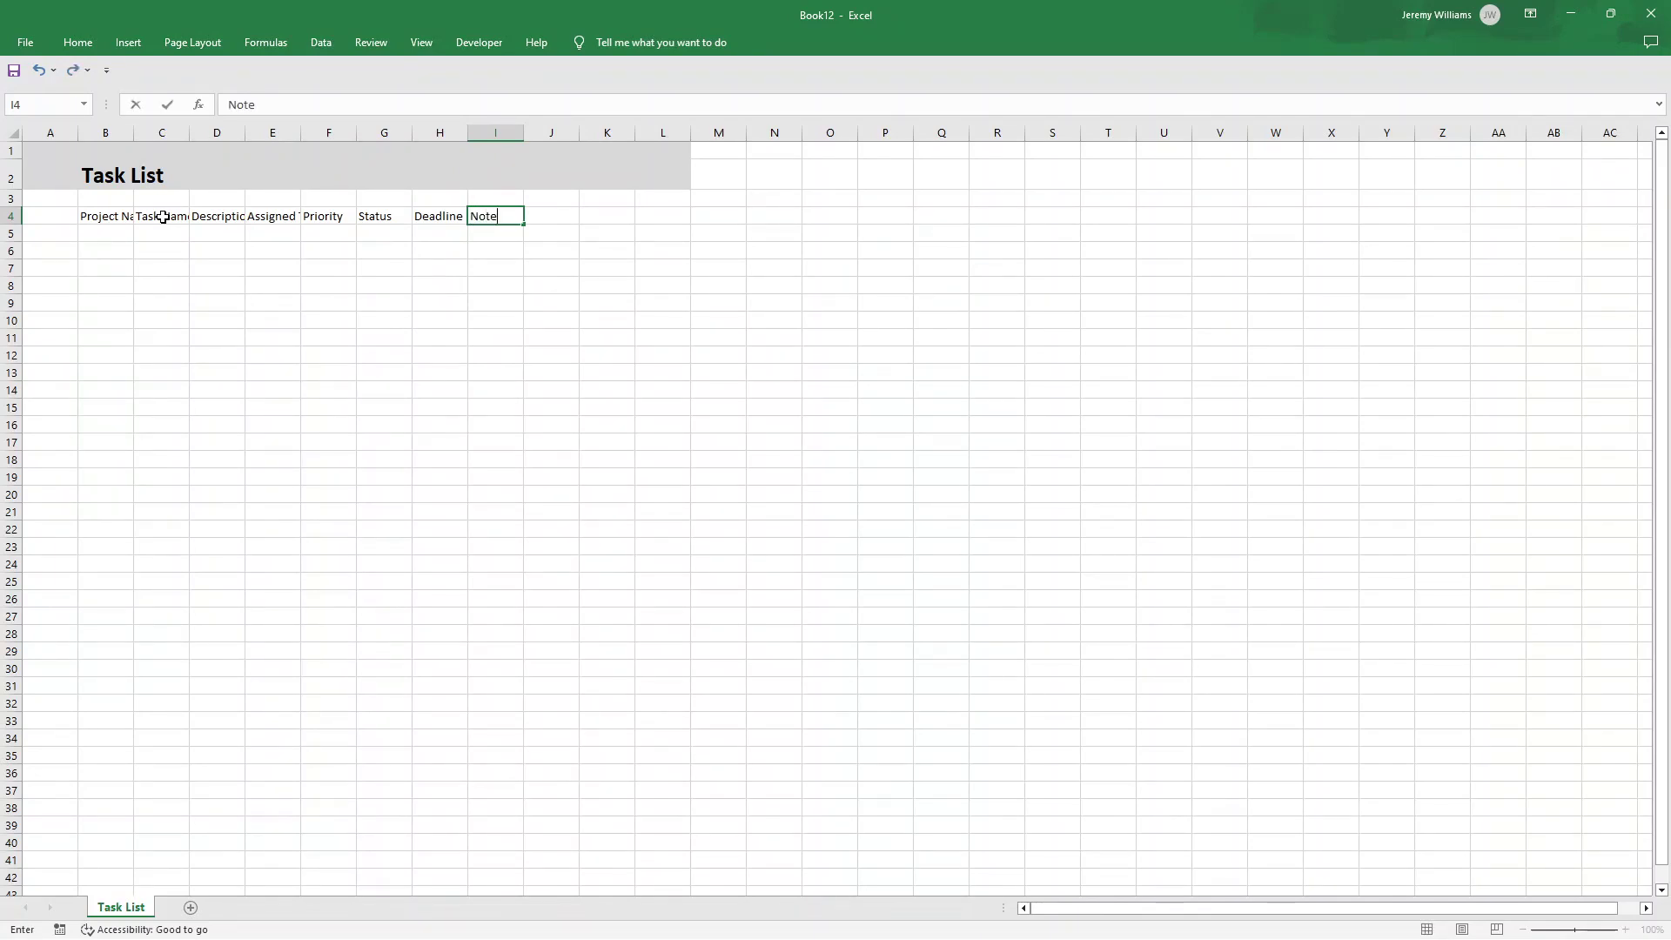
{"action": "key", "text": "Return"}
- Make the header cells B4:I4 bold and centred
{"action": "left_click_drag", "start_coordinate": [122, 216], "coordinate": [485, 219]}
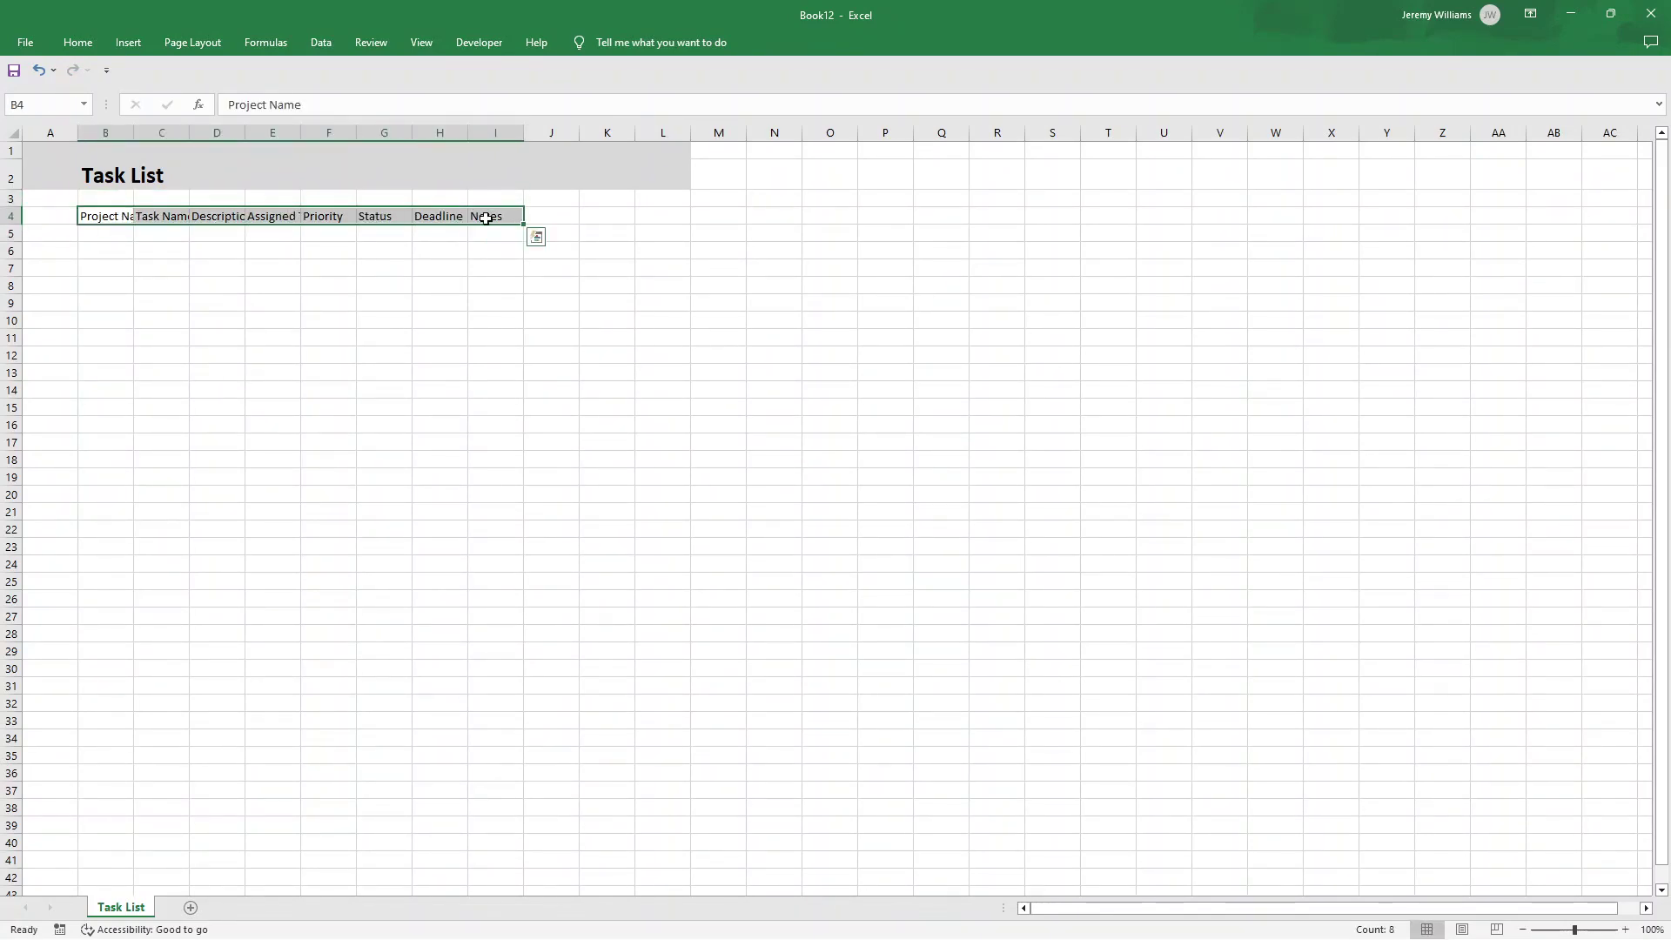
{"action": "left_click", "coordinate": [79, 43]}
{"action": "left_click", "coordinate": [159, 103]}
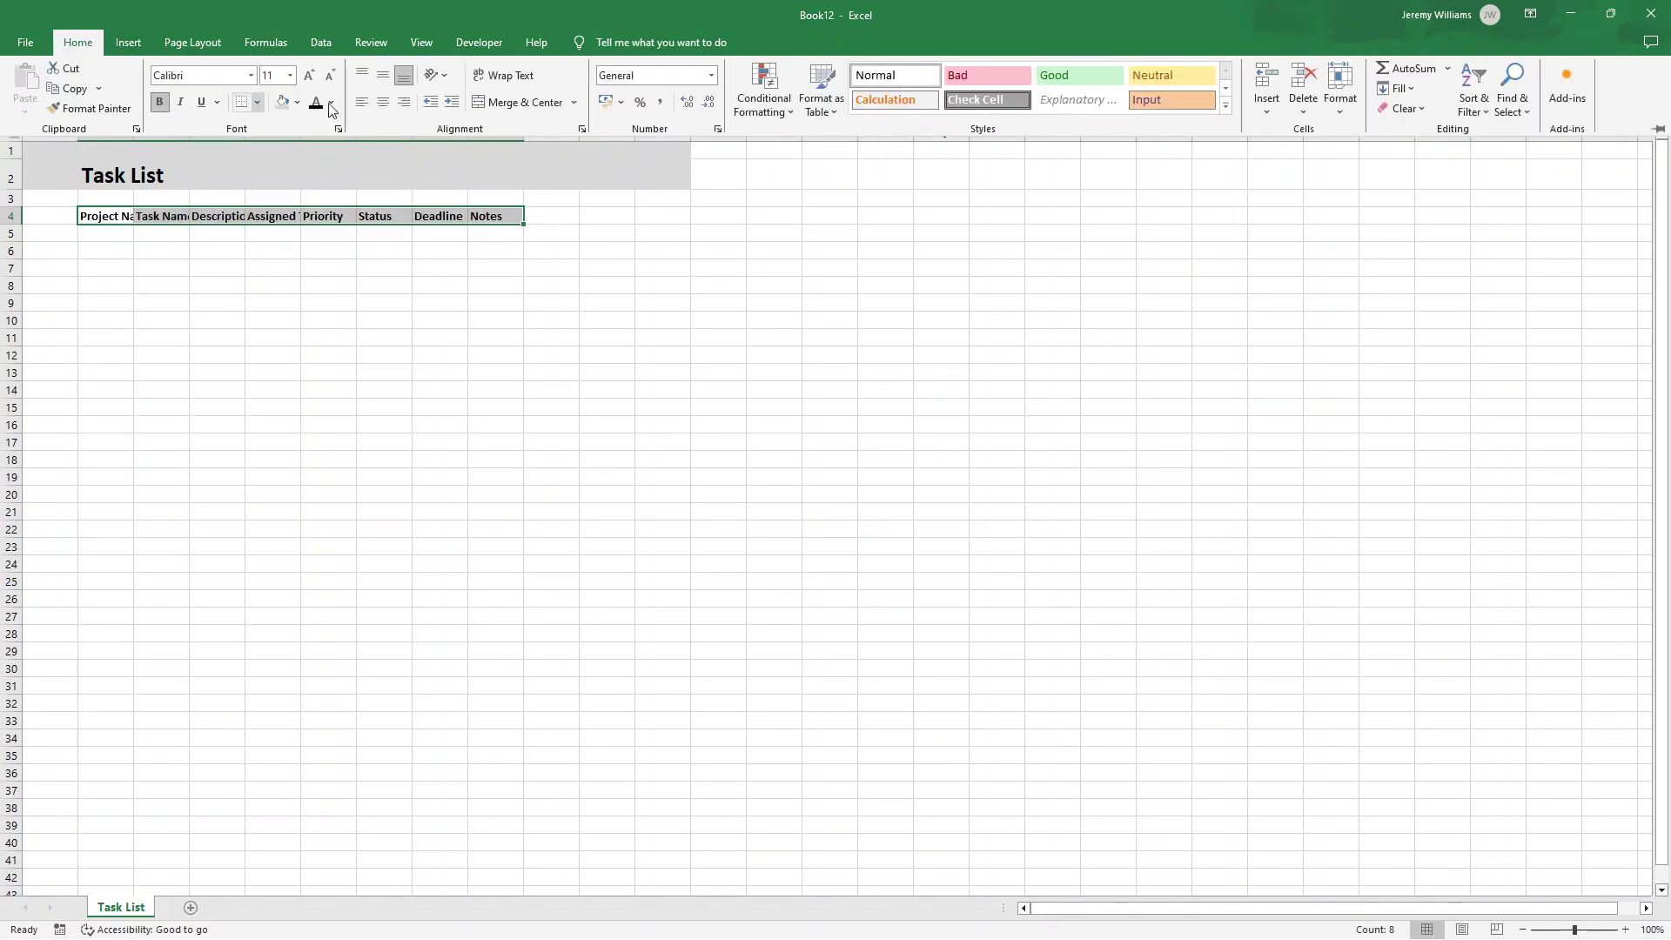
{"action": "left_click", "coordinate": [380, 103]}
- Widen columns B through I, giving Description (D) and Notes (I) extra width
{"action": "left_click", "coordinate": [202, 303]}
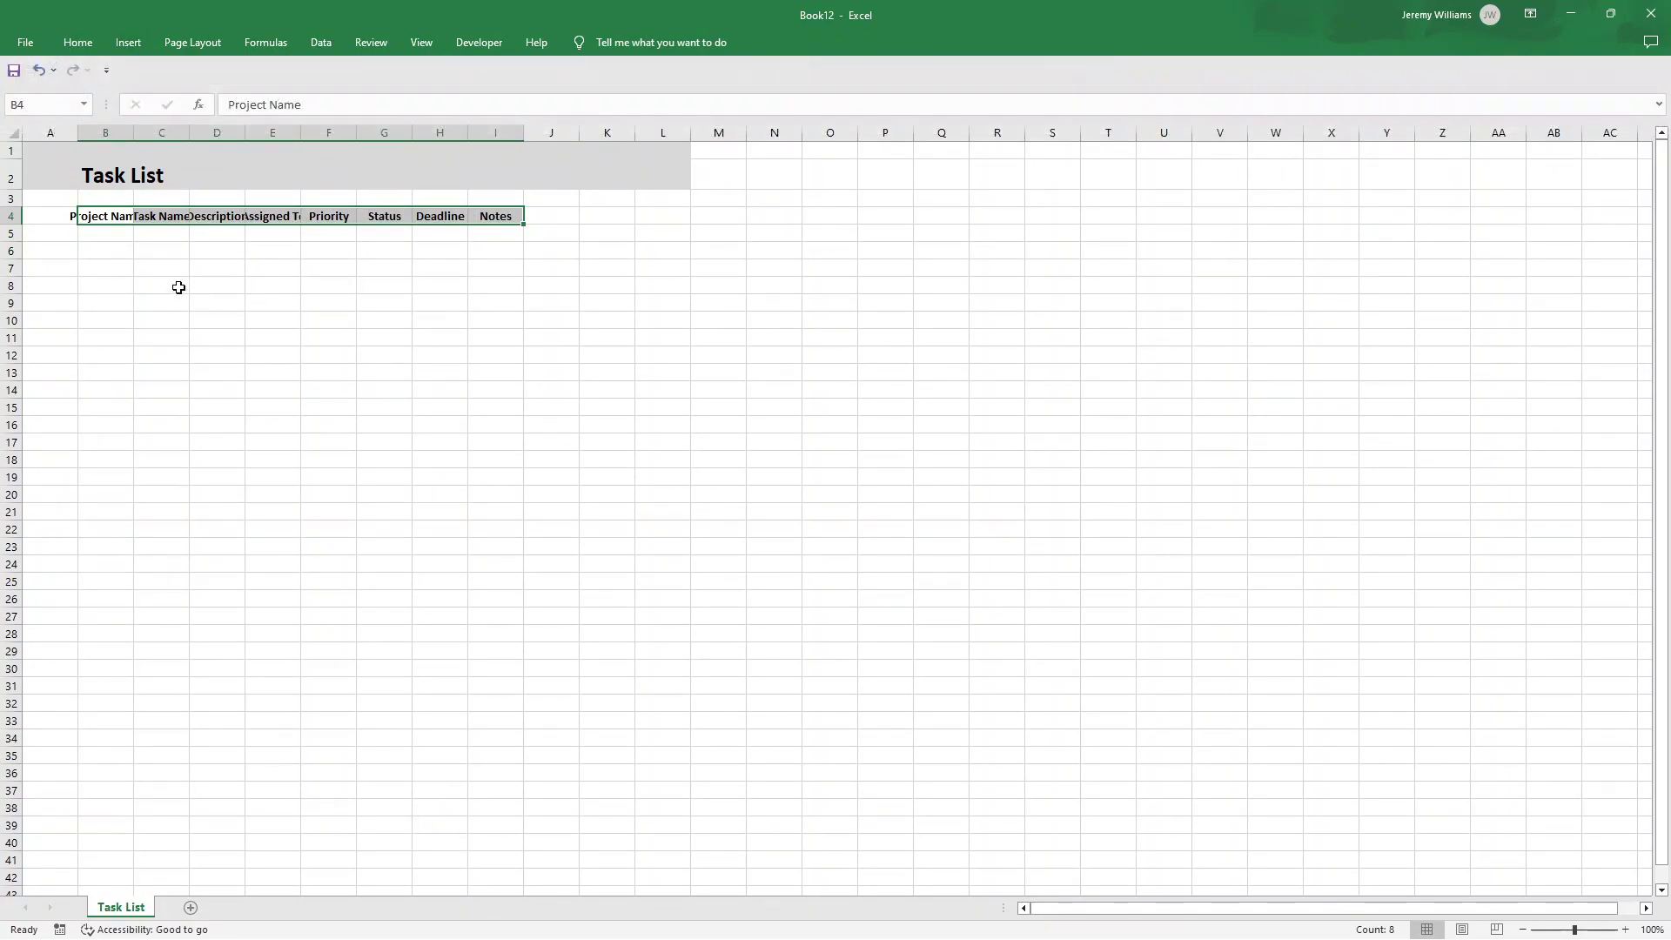
{"action": "left_click_drag", "start_coordinate": [103, 132], "coordinate": [161, 131]}
{"action": "left_click", "coordinate": [103, 131]}
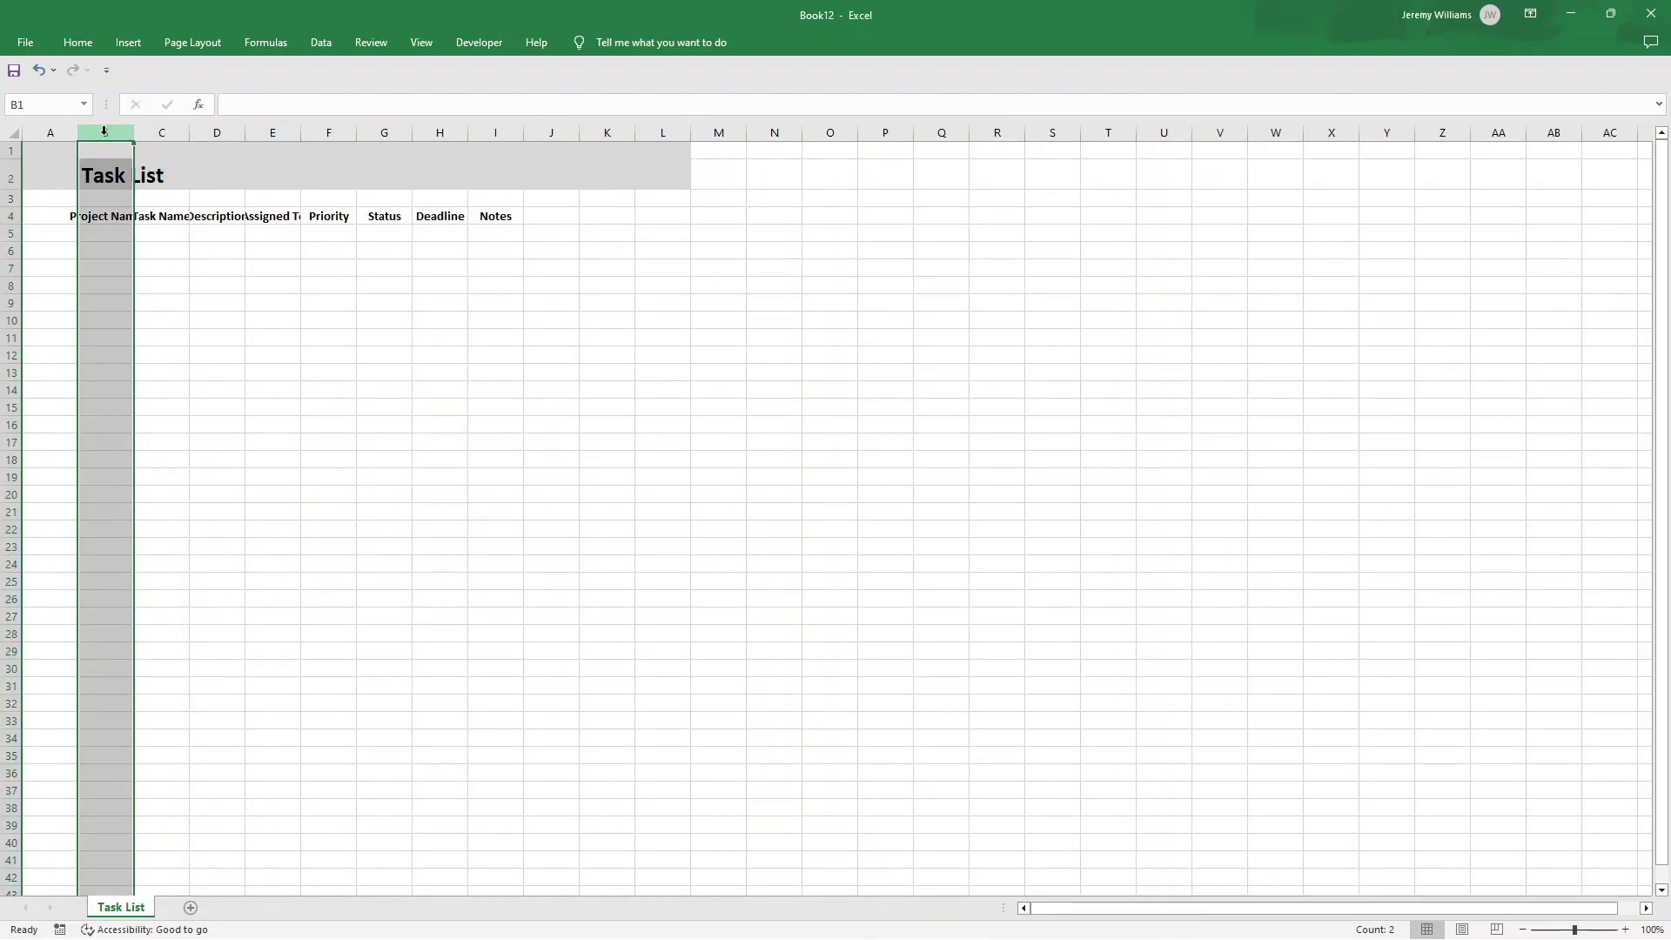
{"action": "left_click", "coordinate": [501, 126], "text": "shift"}
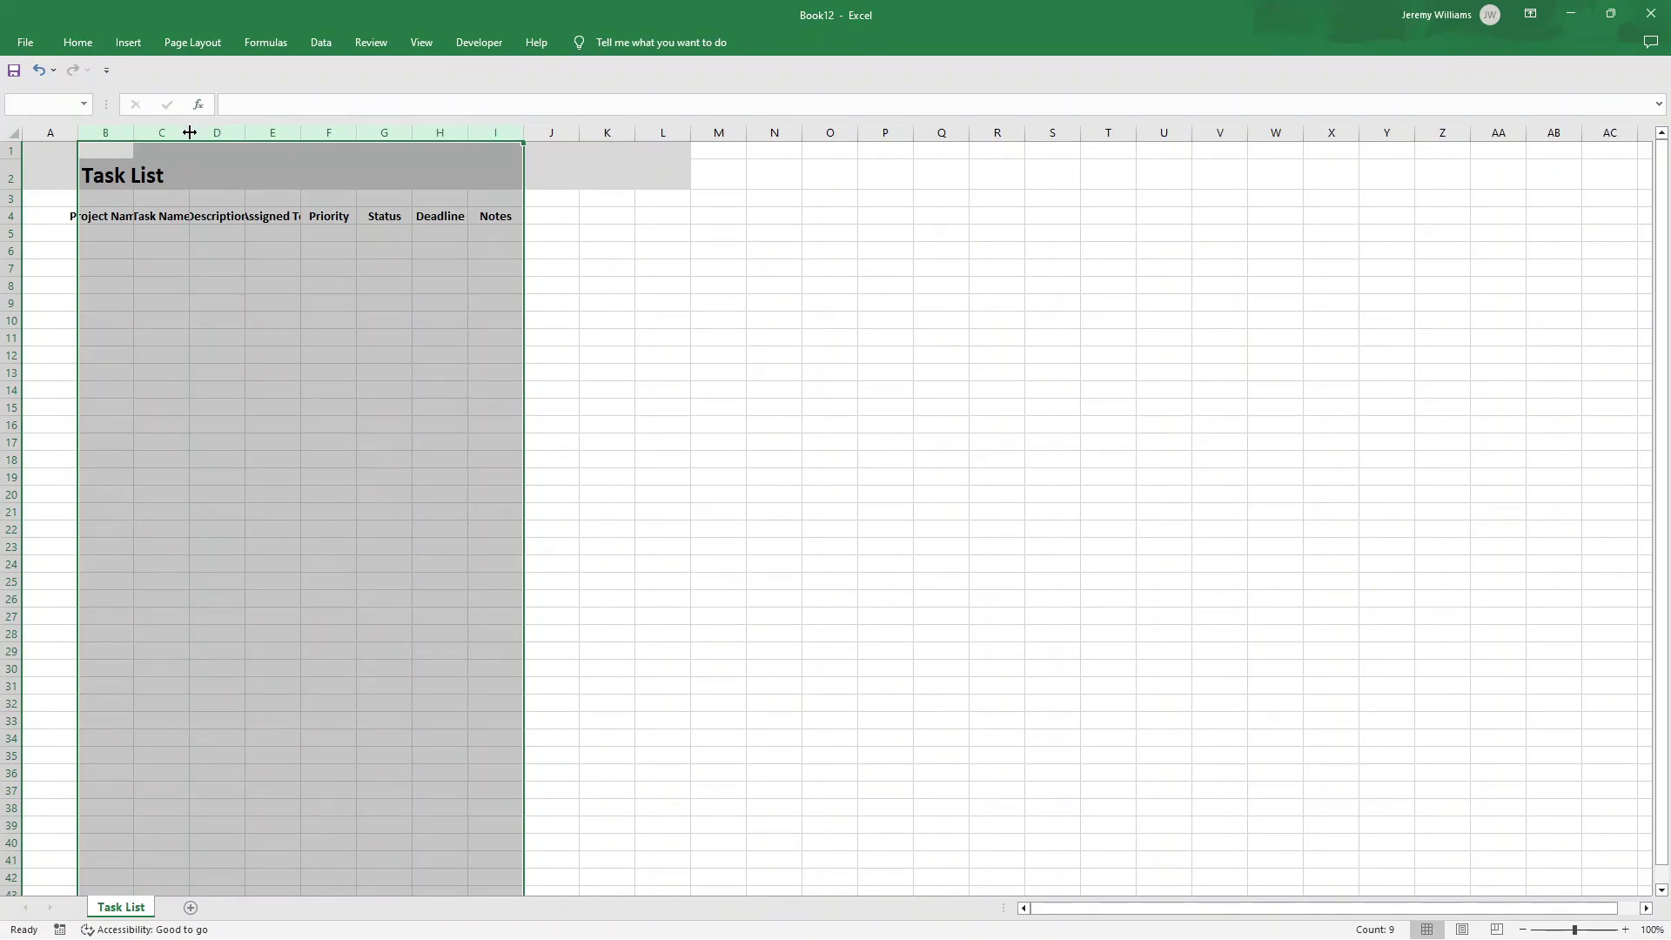
{"action": "left_click_drag", "start_coordinate": [194, 130], "coordinate": [229, 132]}
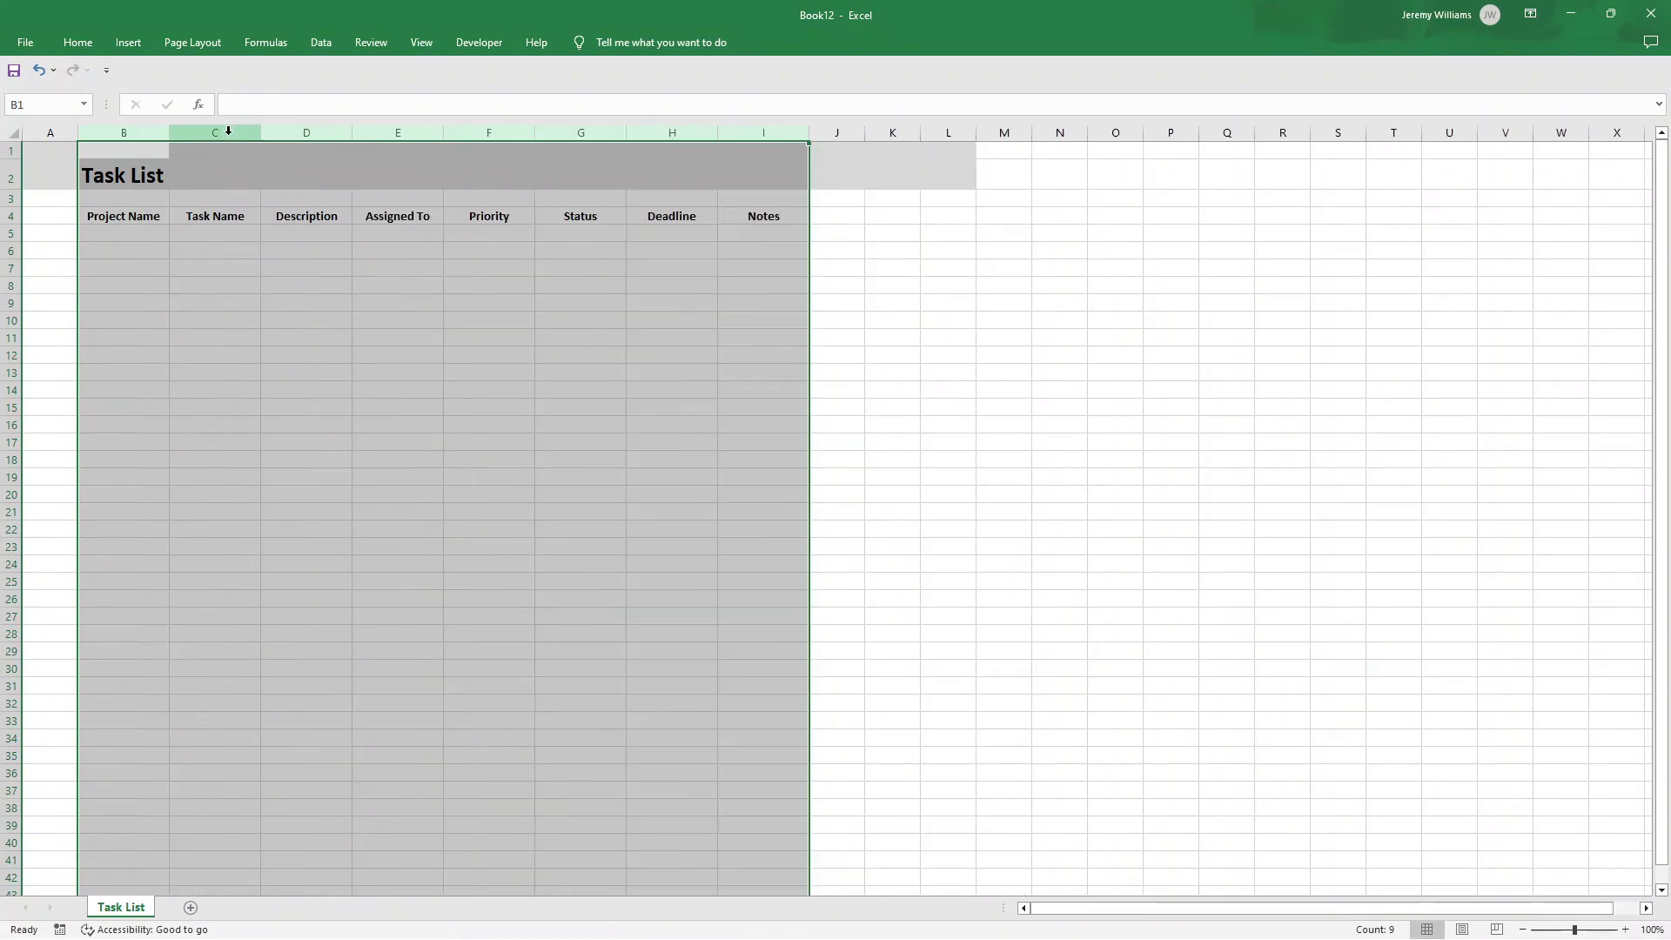
{"action": "left_click", "coordinate": [122, 219]}
{"action": "left_click", "coordinate": [211, 217]}
{"action": "left_click", "coordinate": [315, 216]}
{"action": "left_click_drag", "start_coordinate": [810, 132], "coordinate": [882, 128]}
{"action": "left_click_drag", "start_coordinate": [351, 133], "coordinate": [424, 135]}
{"action": "left_click", "coordinate": [476, 265]}
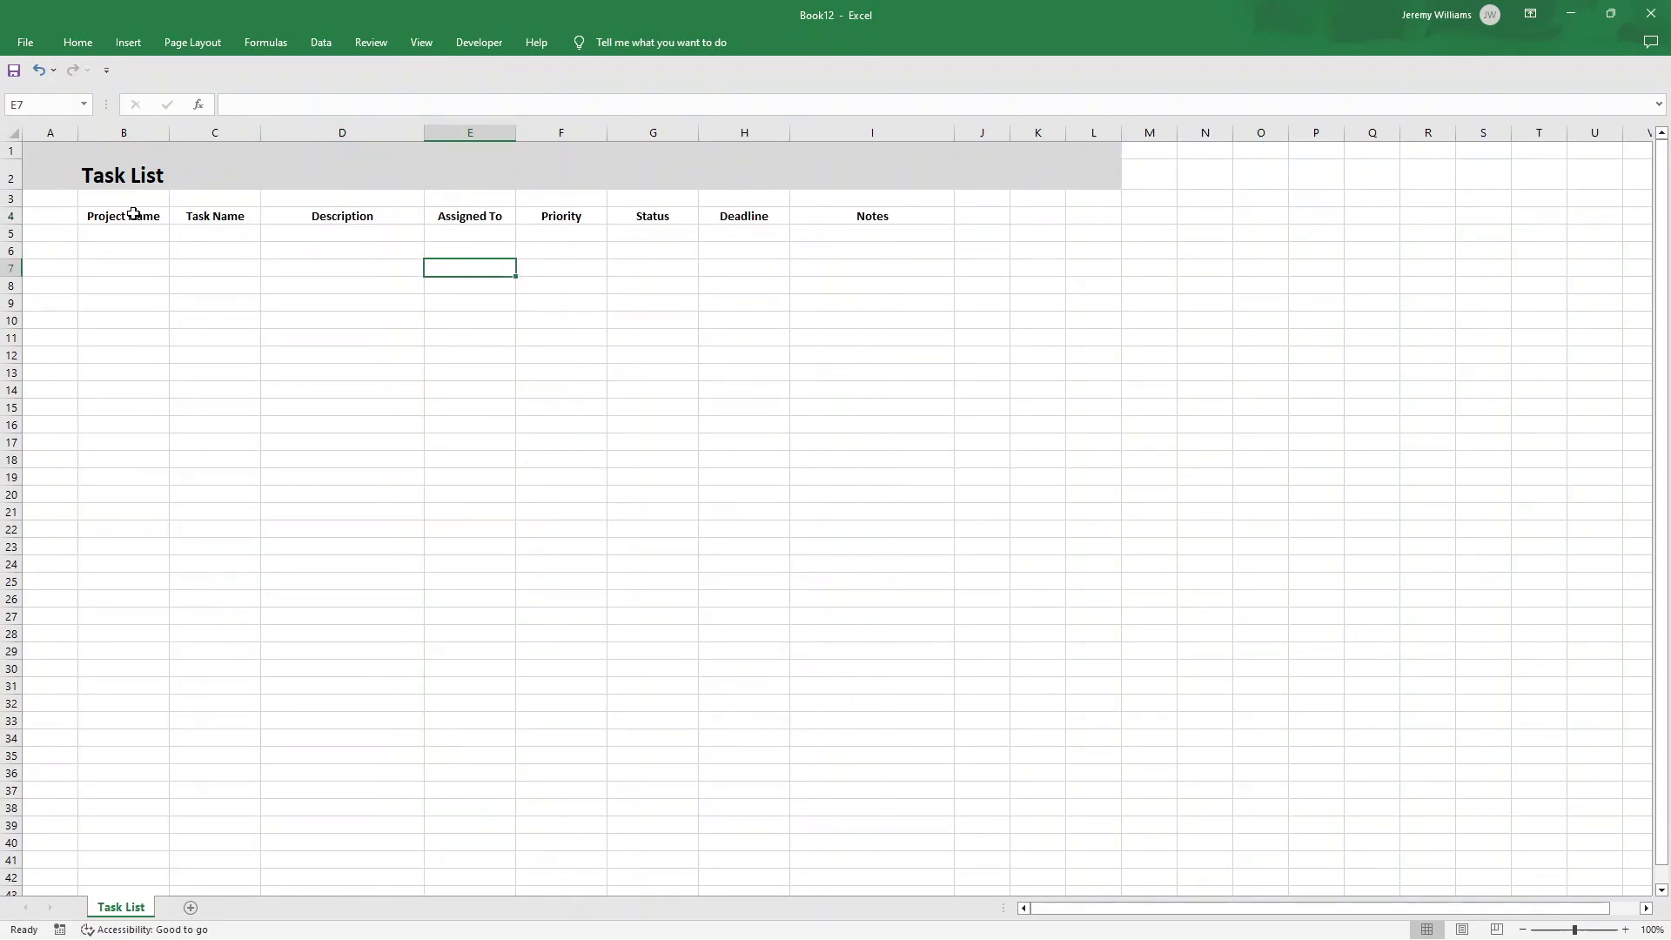
{"action": "left_click_drag", "start_coordinate": [129, 214], "coordinate": [814, 488]}
- Start a table from B4:I20 with 'My table has headers' ticked
{"action": "left_click", "coordinate": [124, 46]}
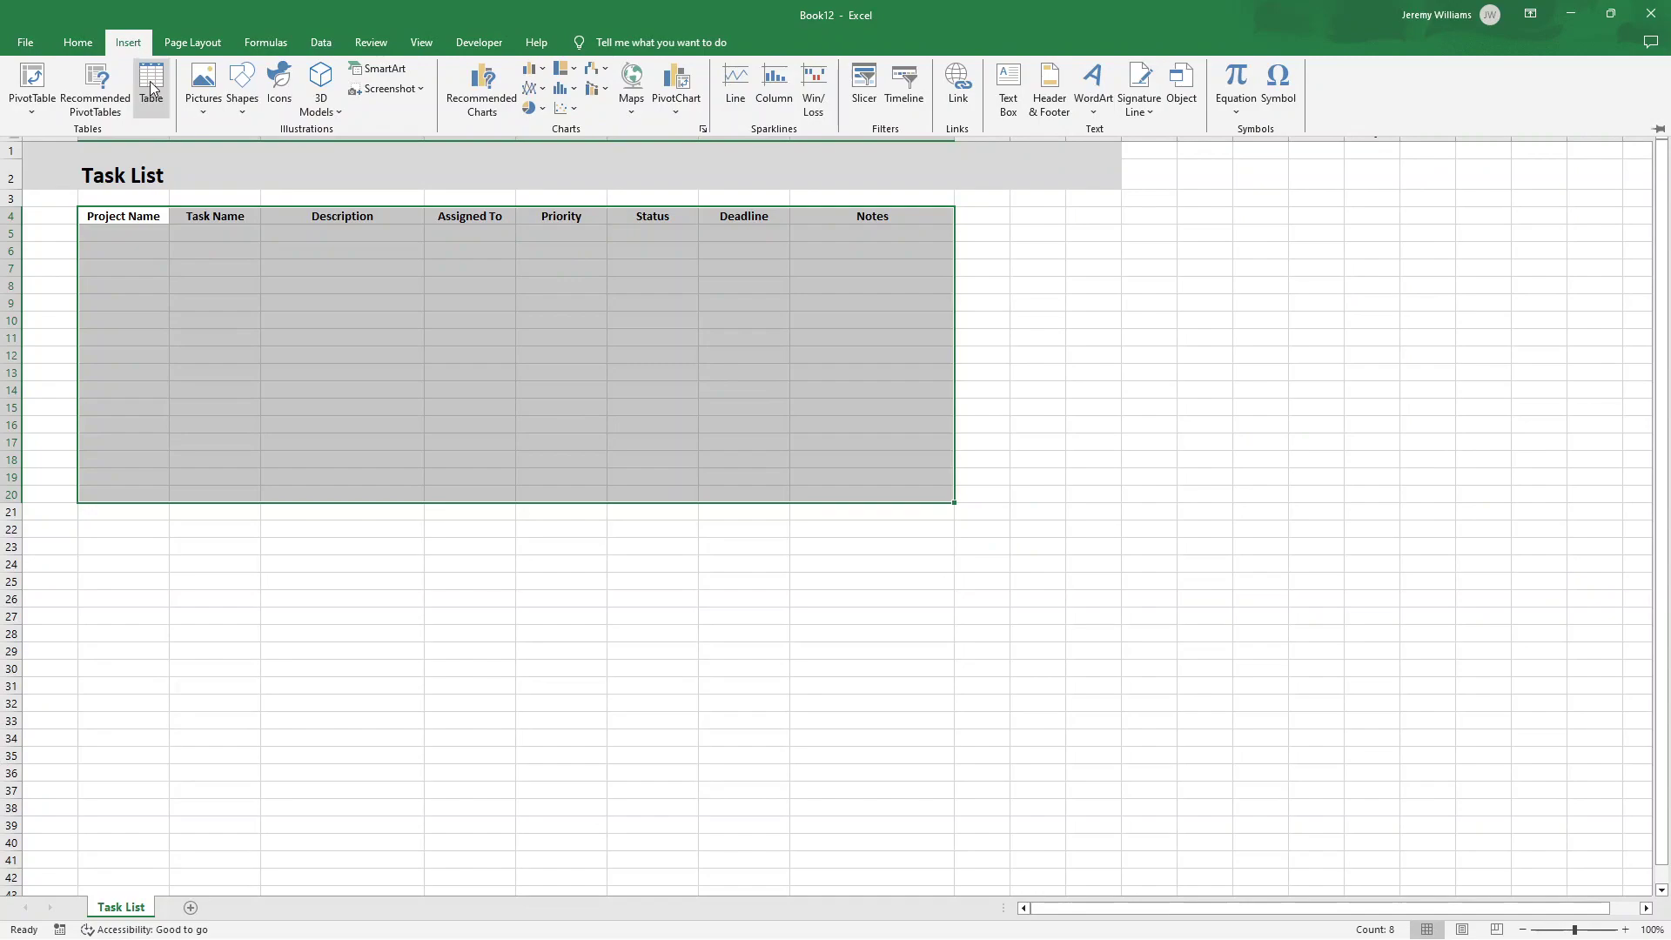
{"action": "left_click", "coordinate": [151, 83]}
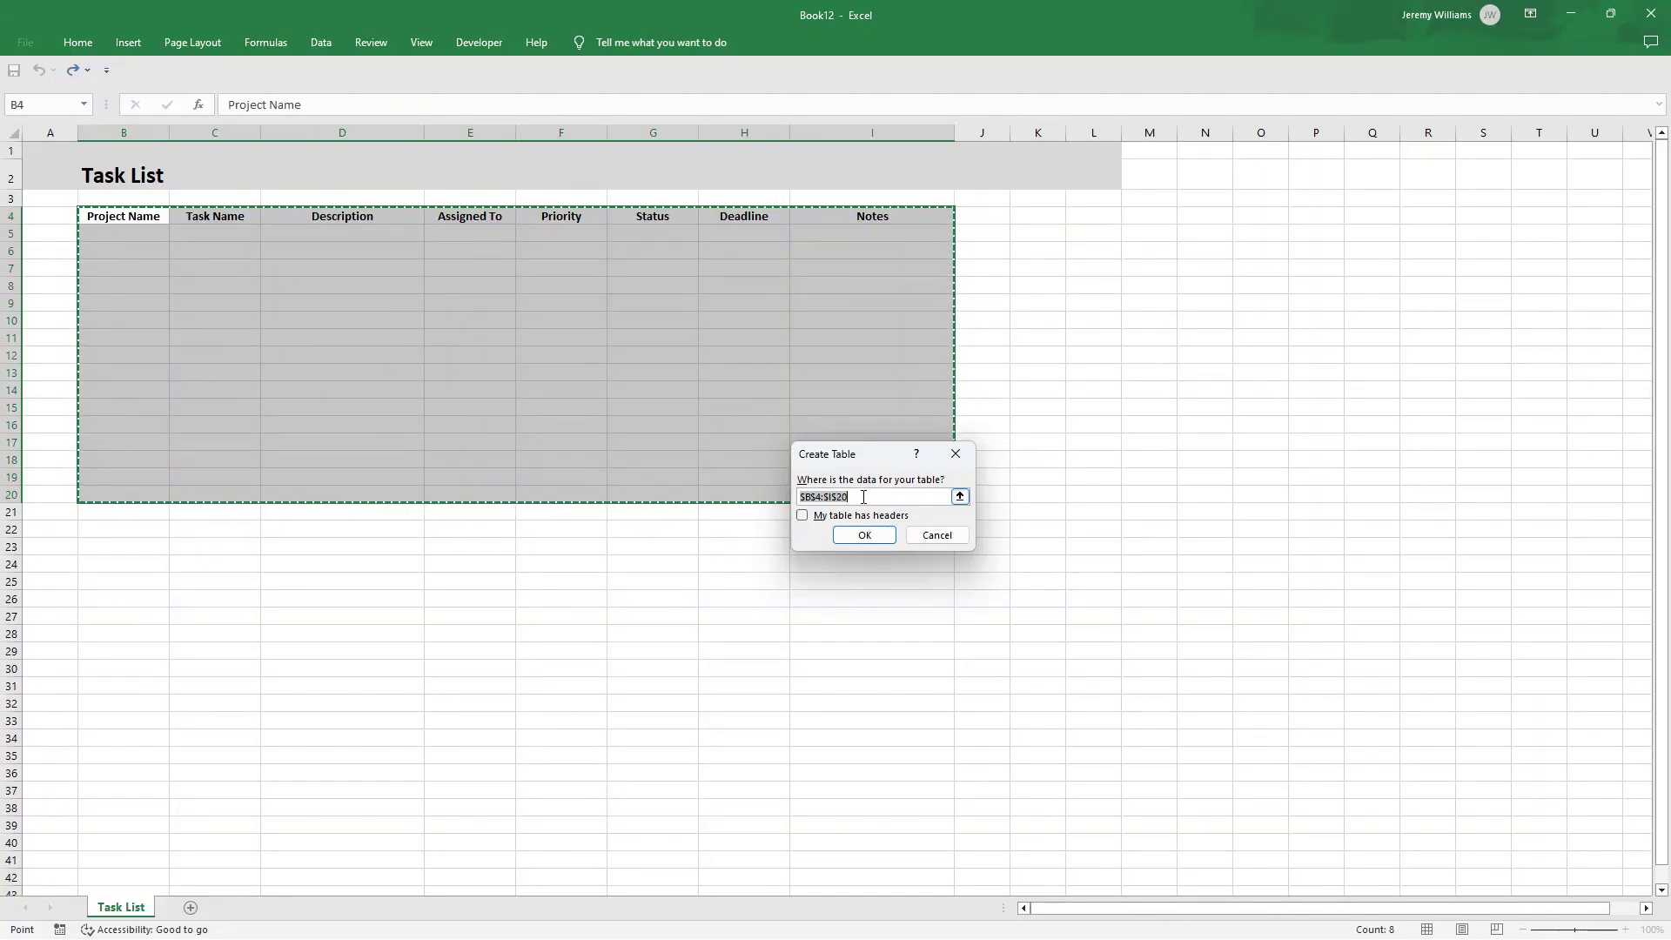
{"action": "left_click", "coordinate": [804, 518]}
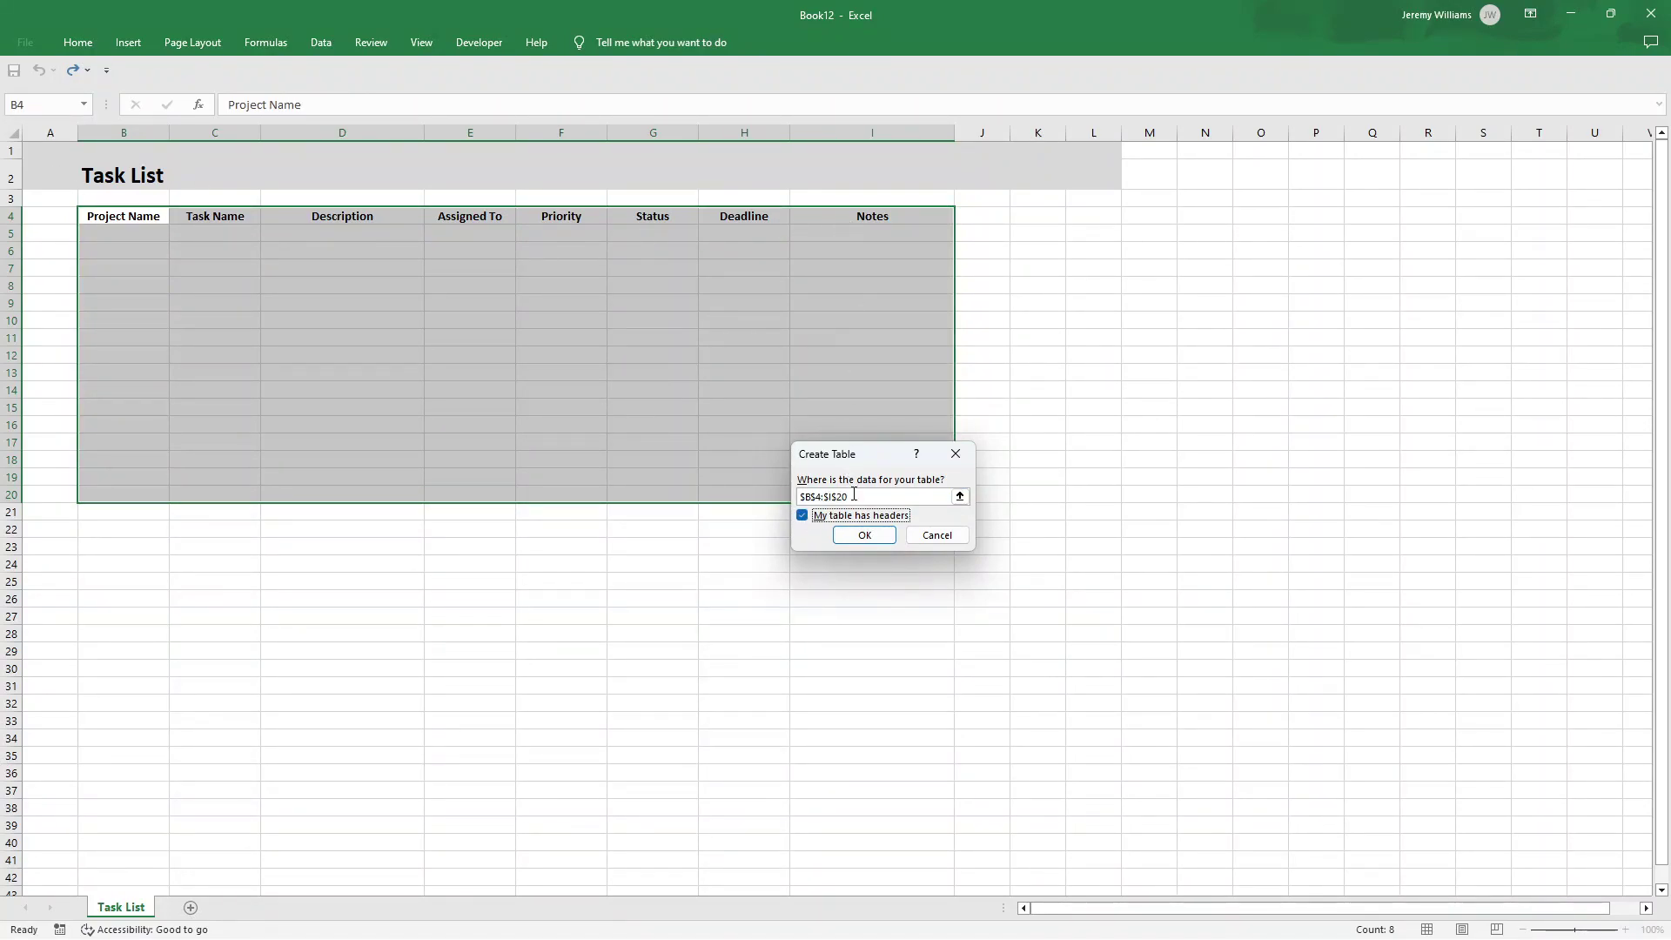
- Create the table and name it Tasks
{"action": "left_click", "coordinate": [864, 535]}
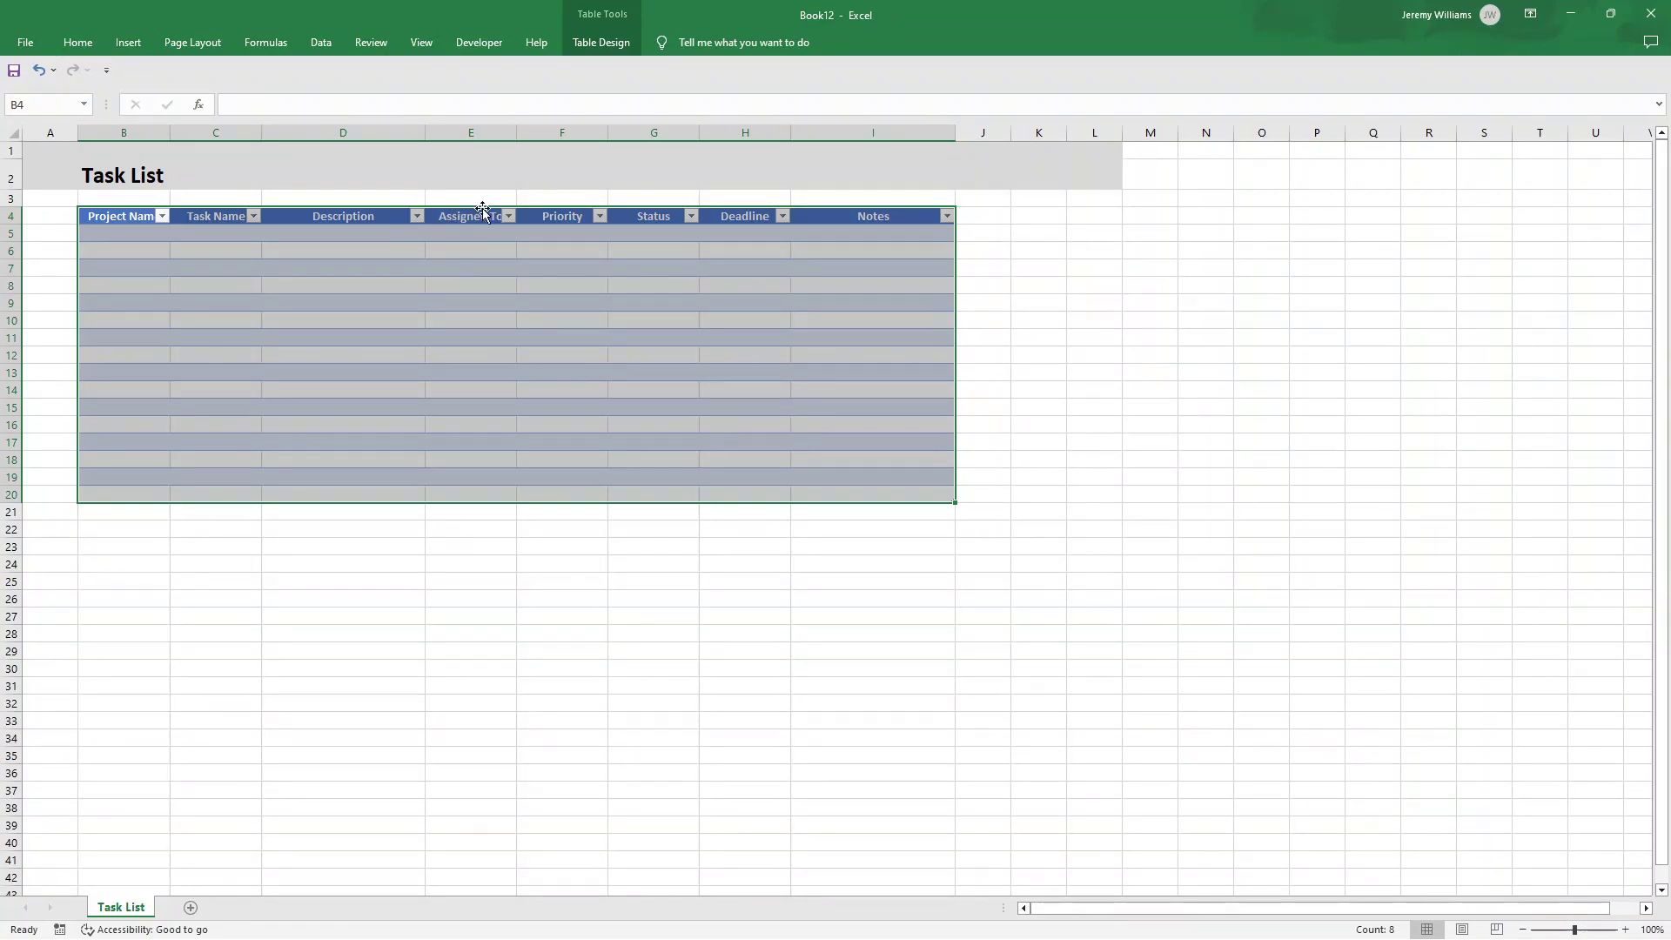
{"action": "left_click", "coordinate": [594, 46]}
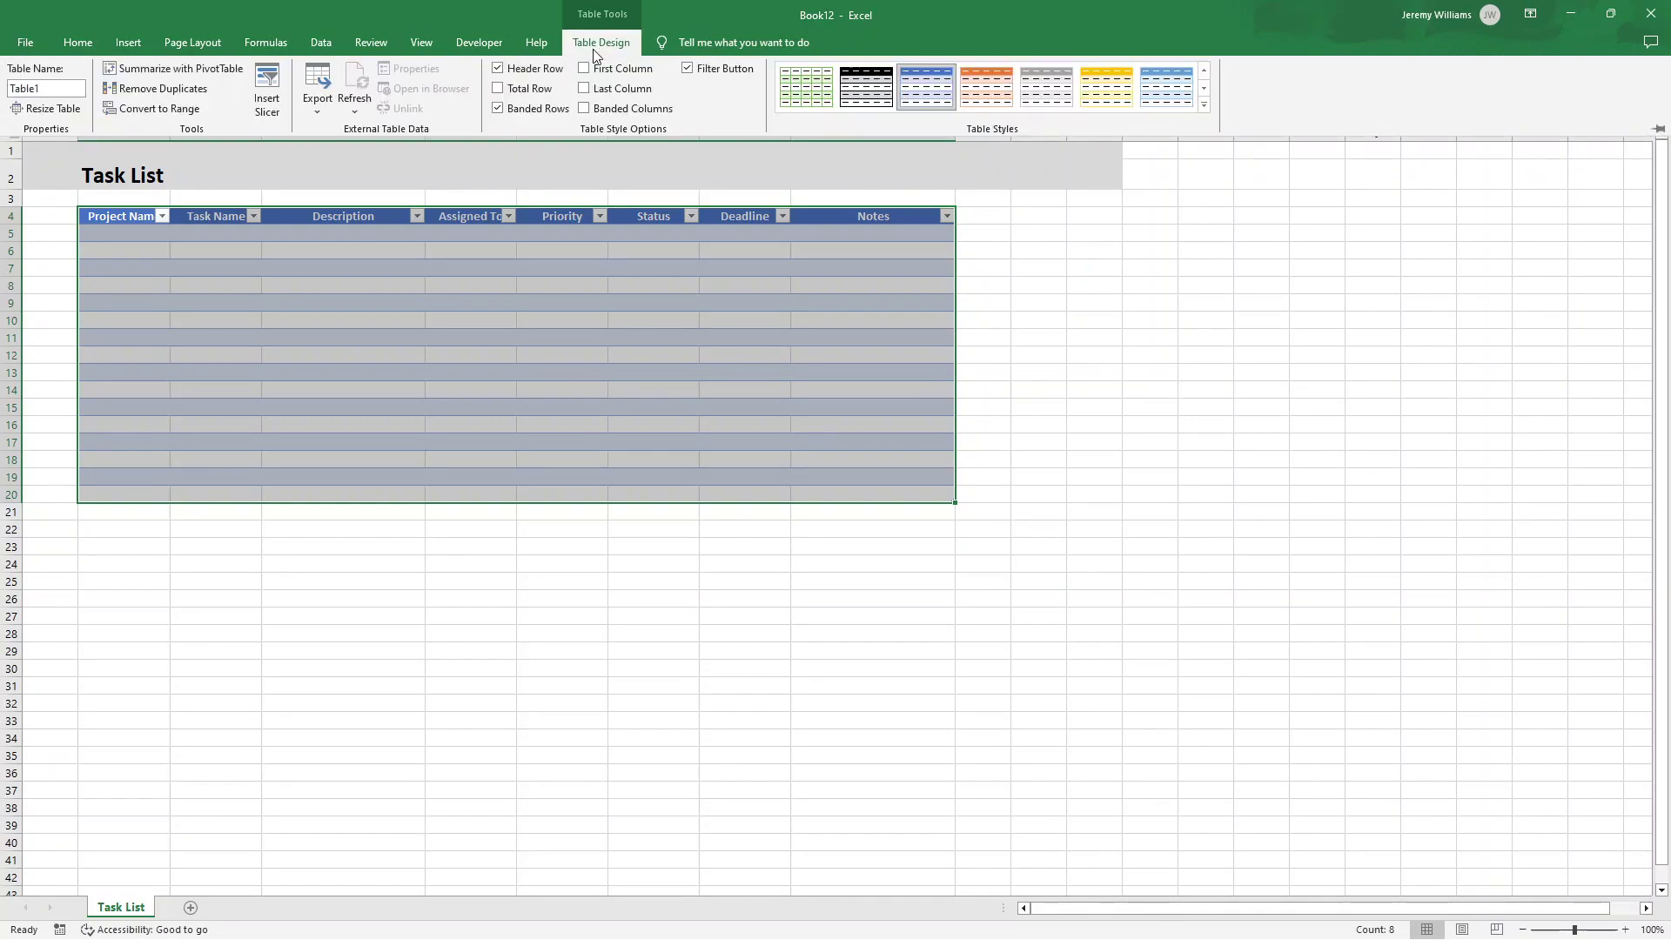
{"action": "left_click", "coordinate": [36, 88]}
{"action": "type", "text": "Tasks"}
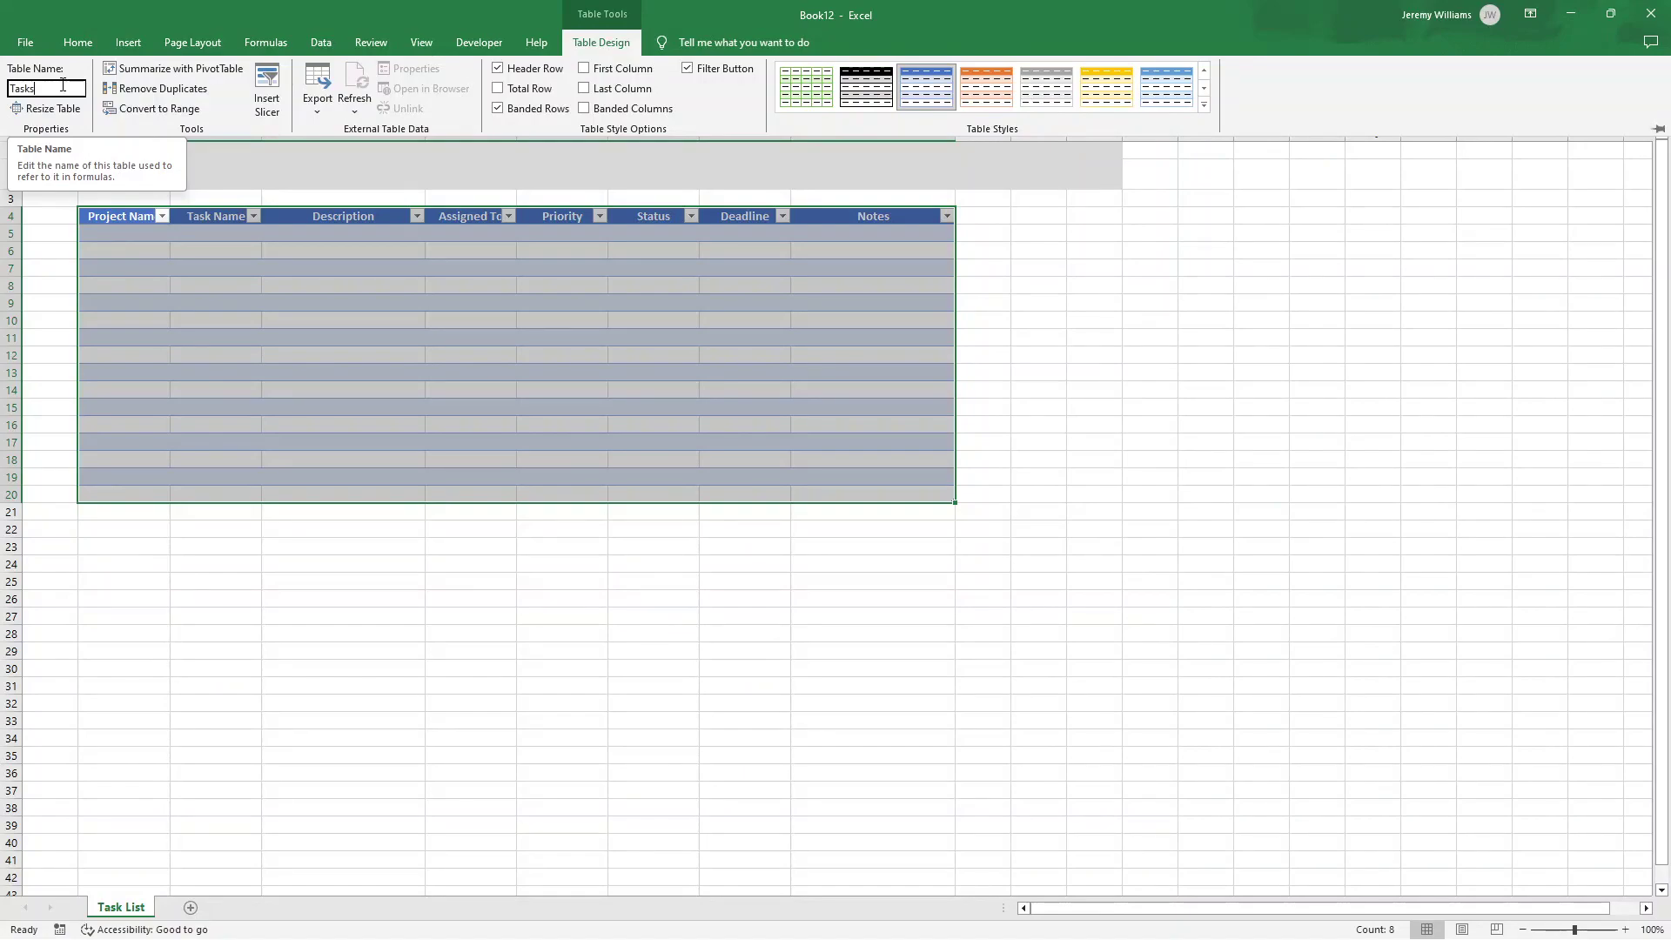
- Browse the Table Styles gallery and expand the full style list
{"action": "left_click", "coordinate": [1204, 90]}
{"action": "left_click", "coordinate": [1203, 90]}
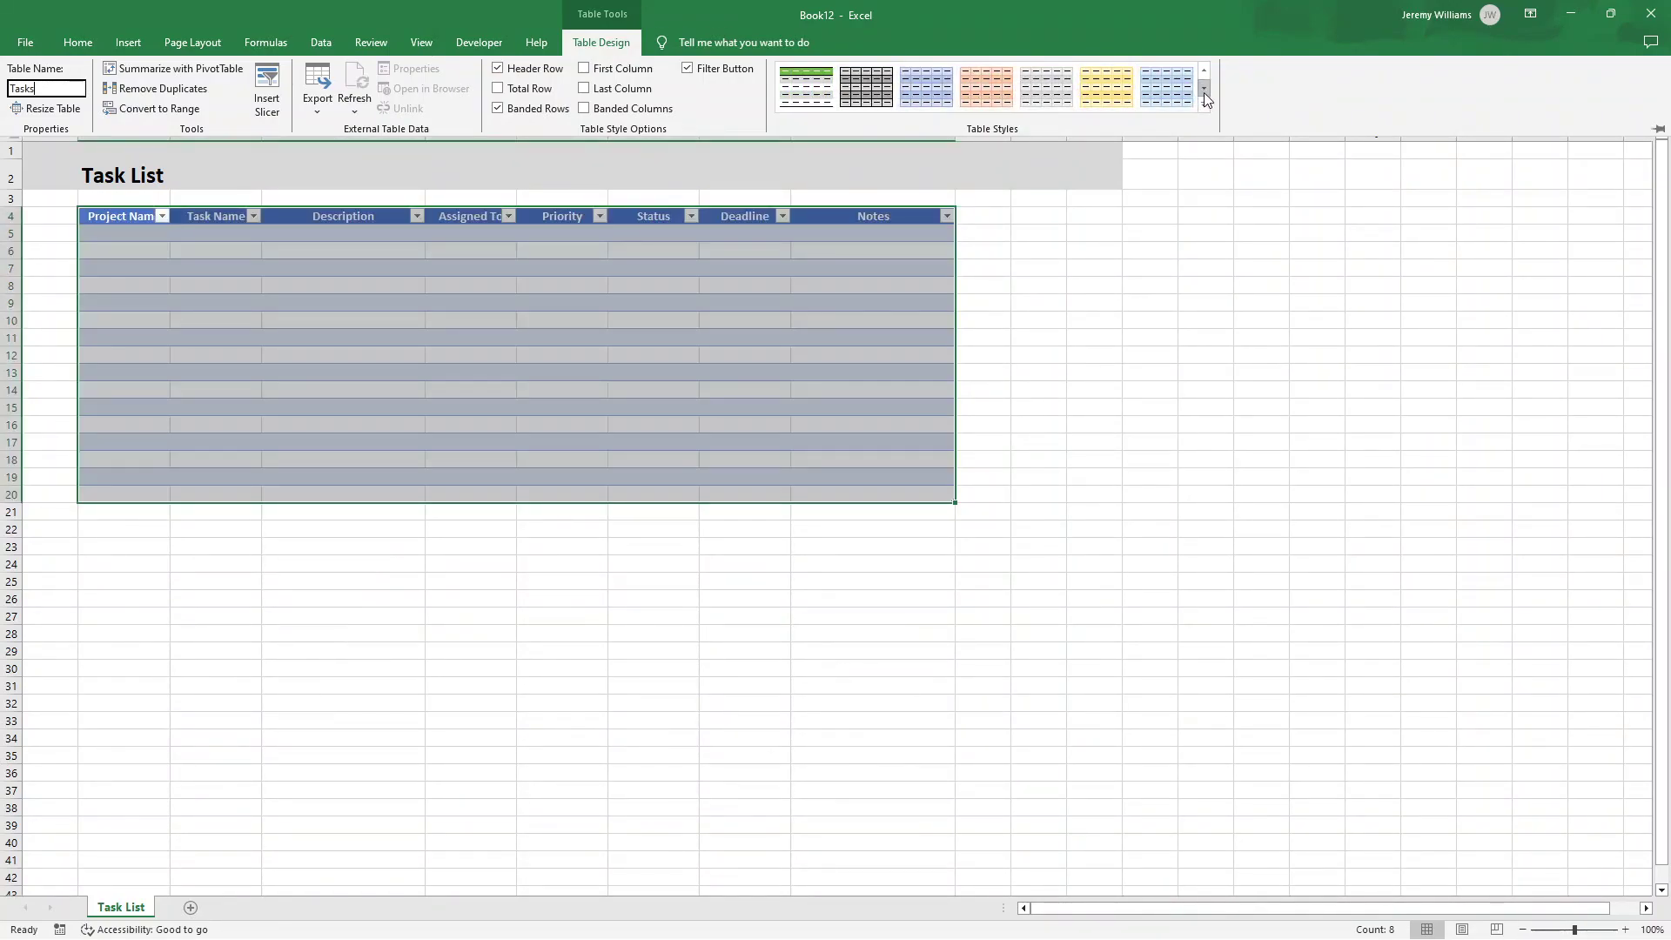
{"action": "left_click", "coordinate": [1203, 91]}
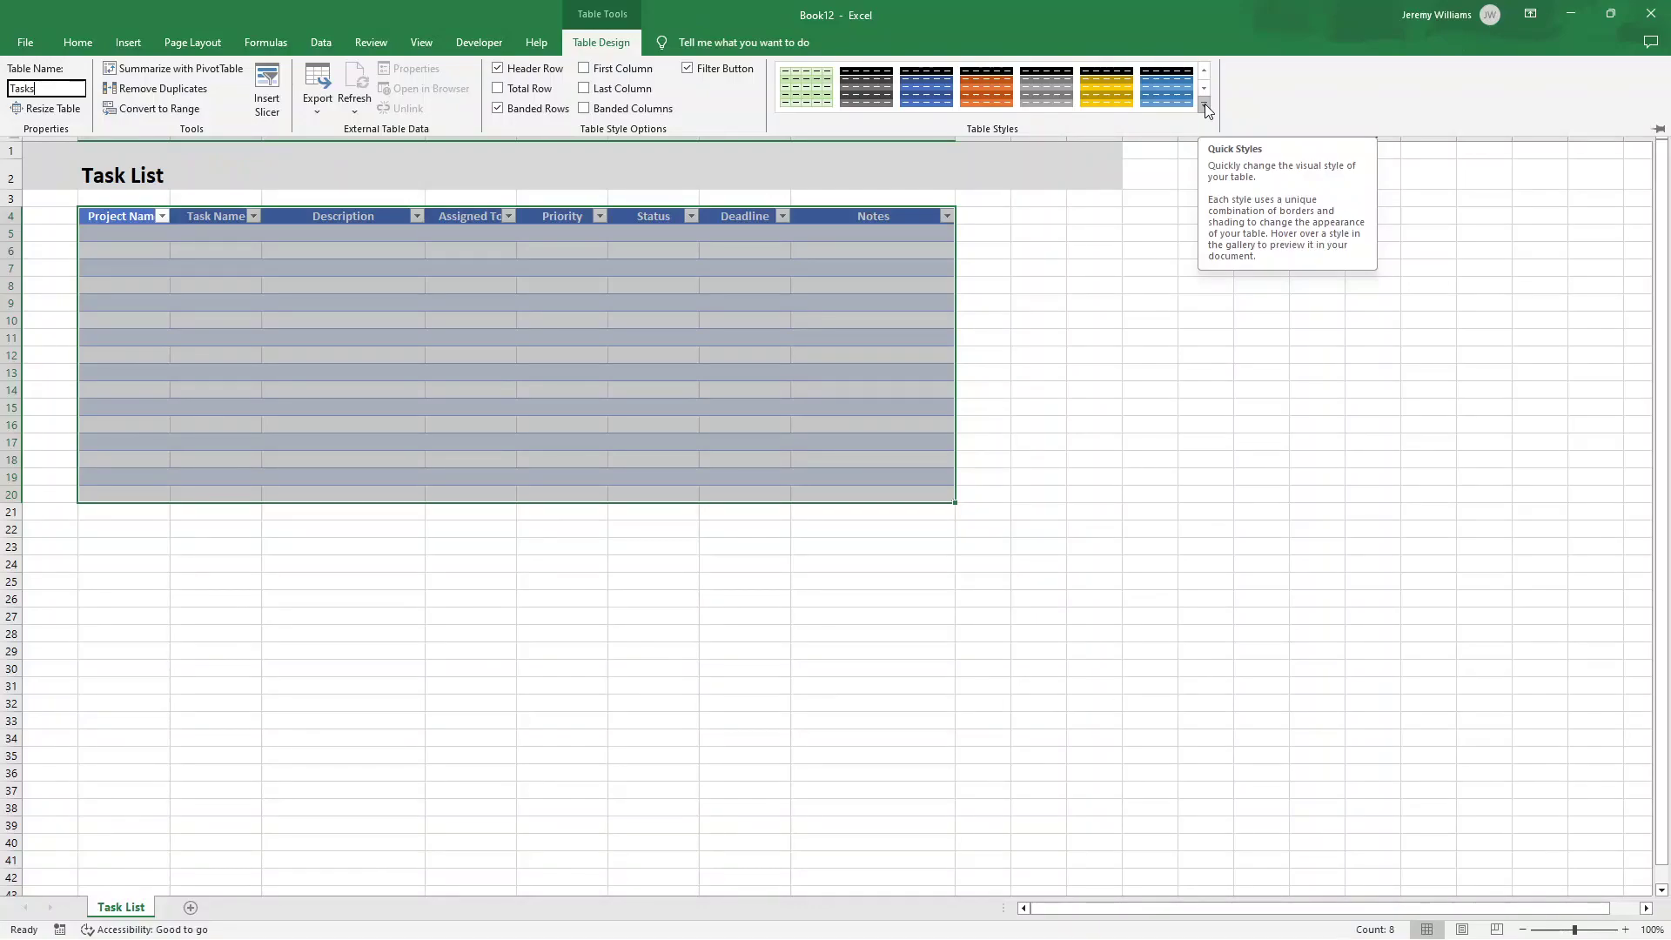
{"action": "left_click", "coordinate": [1204, 105]}
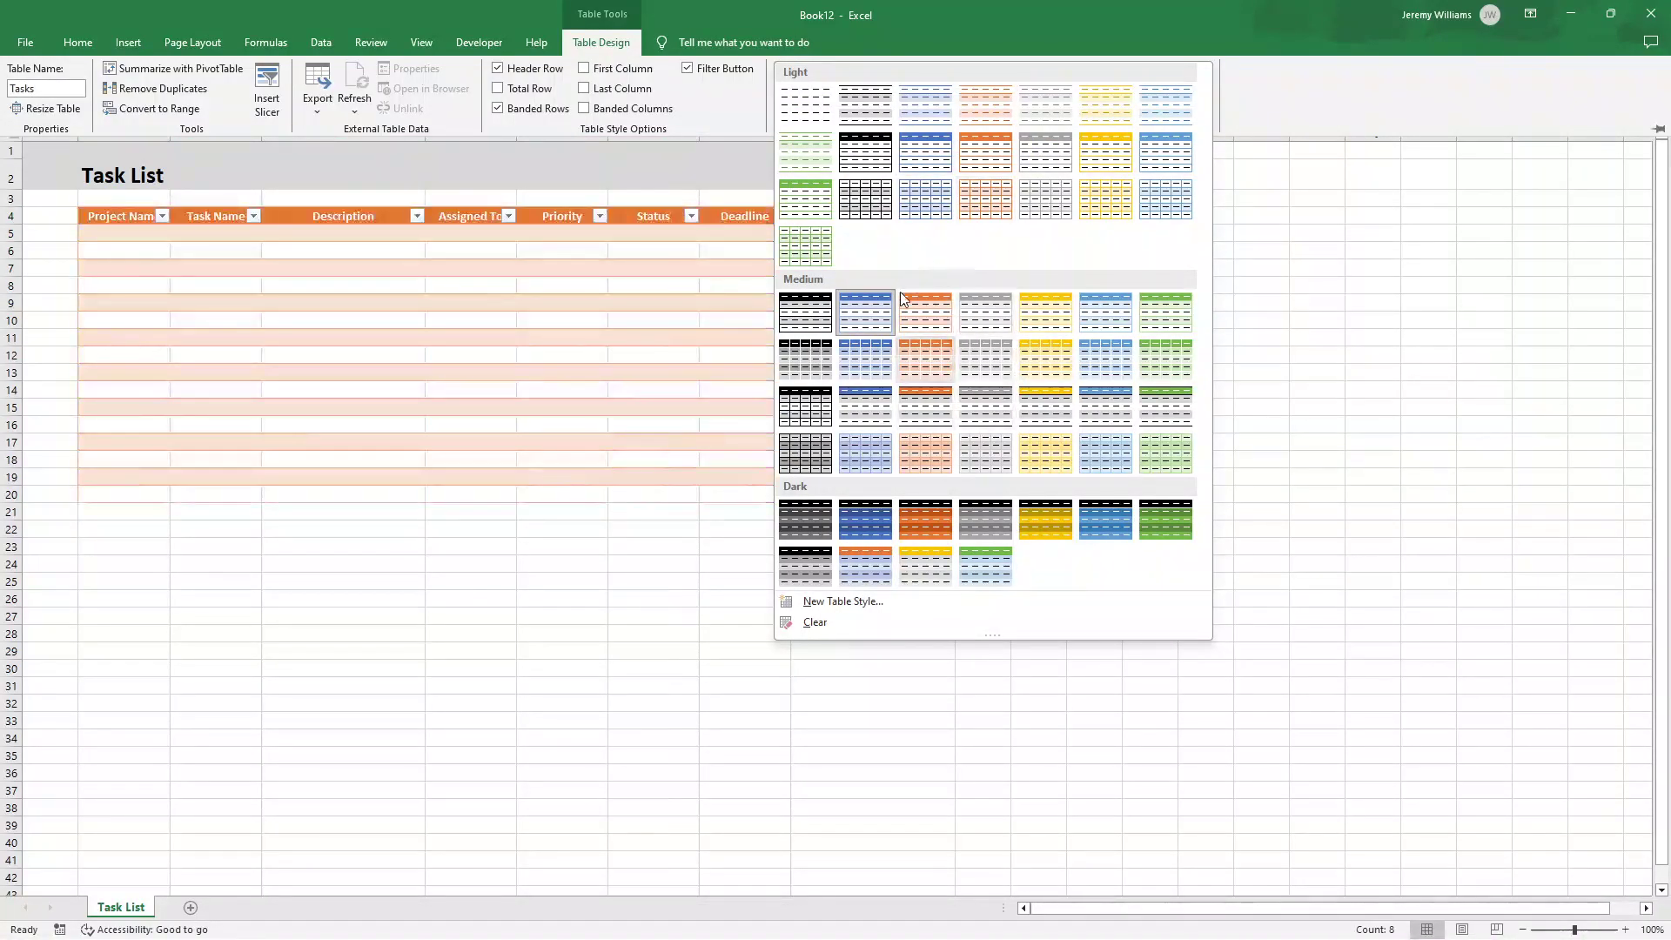
- Create table style TaskList with dark grey outline and inside borders, set as document default
{"action": "left_click", "coordinate": [875, 608]}
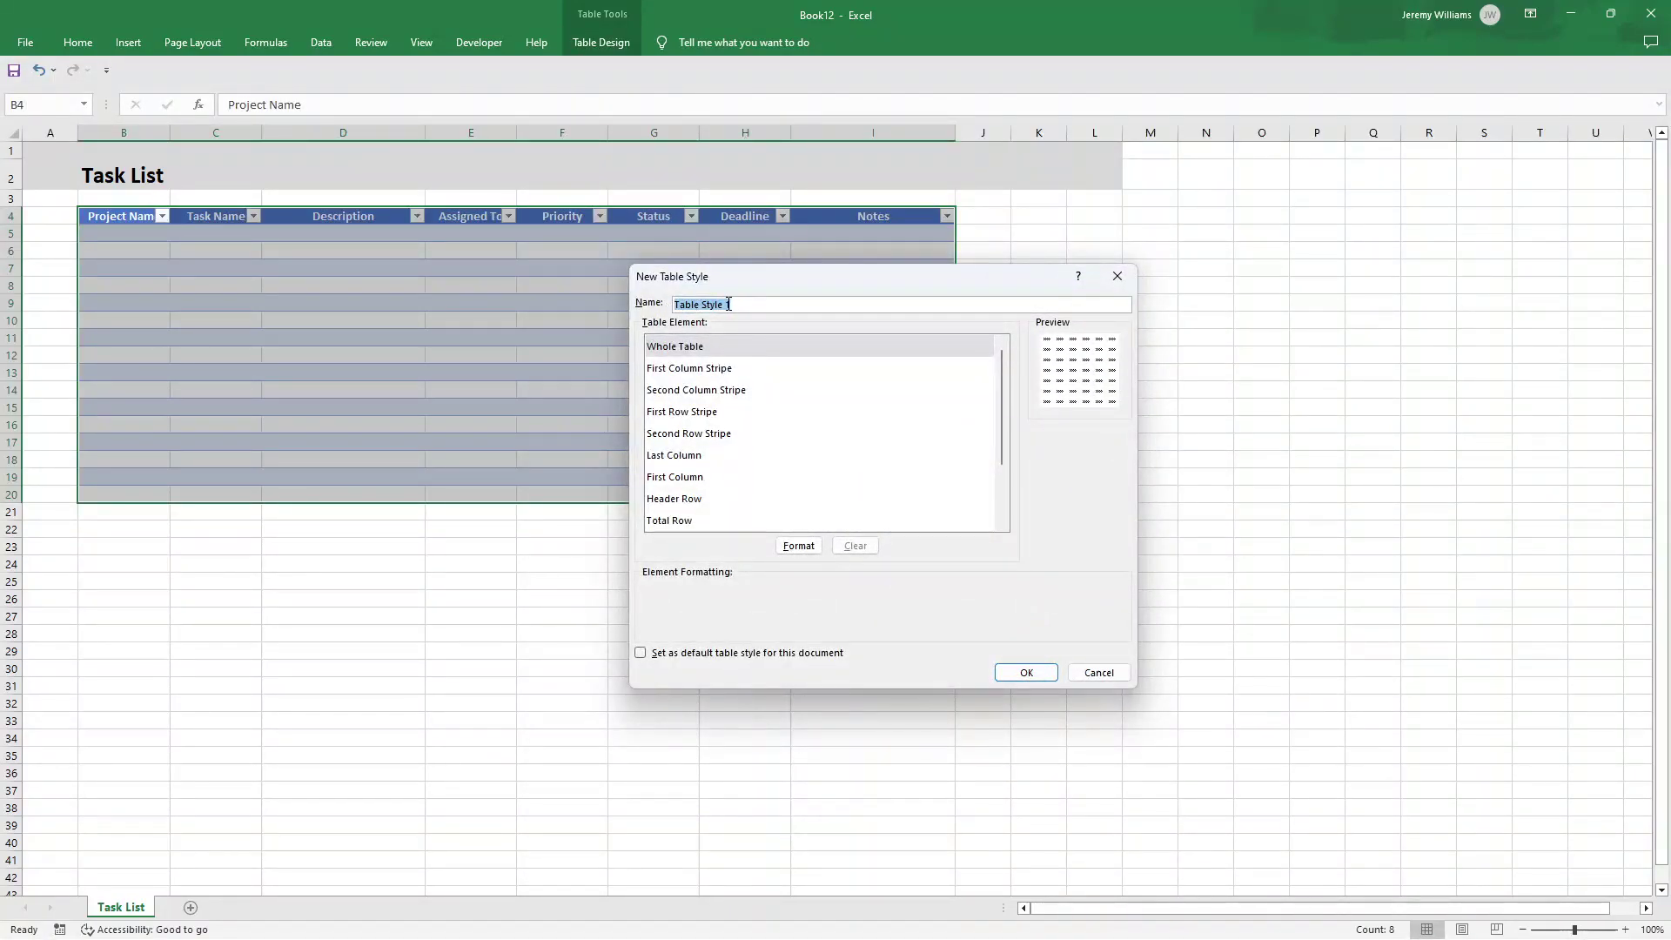
{"action": "type", "text": "TaskList"}
{"action": "left_click", "coordinate": [798, 545]}
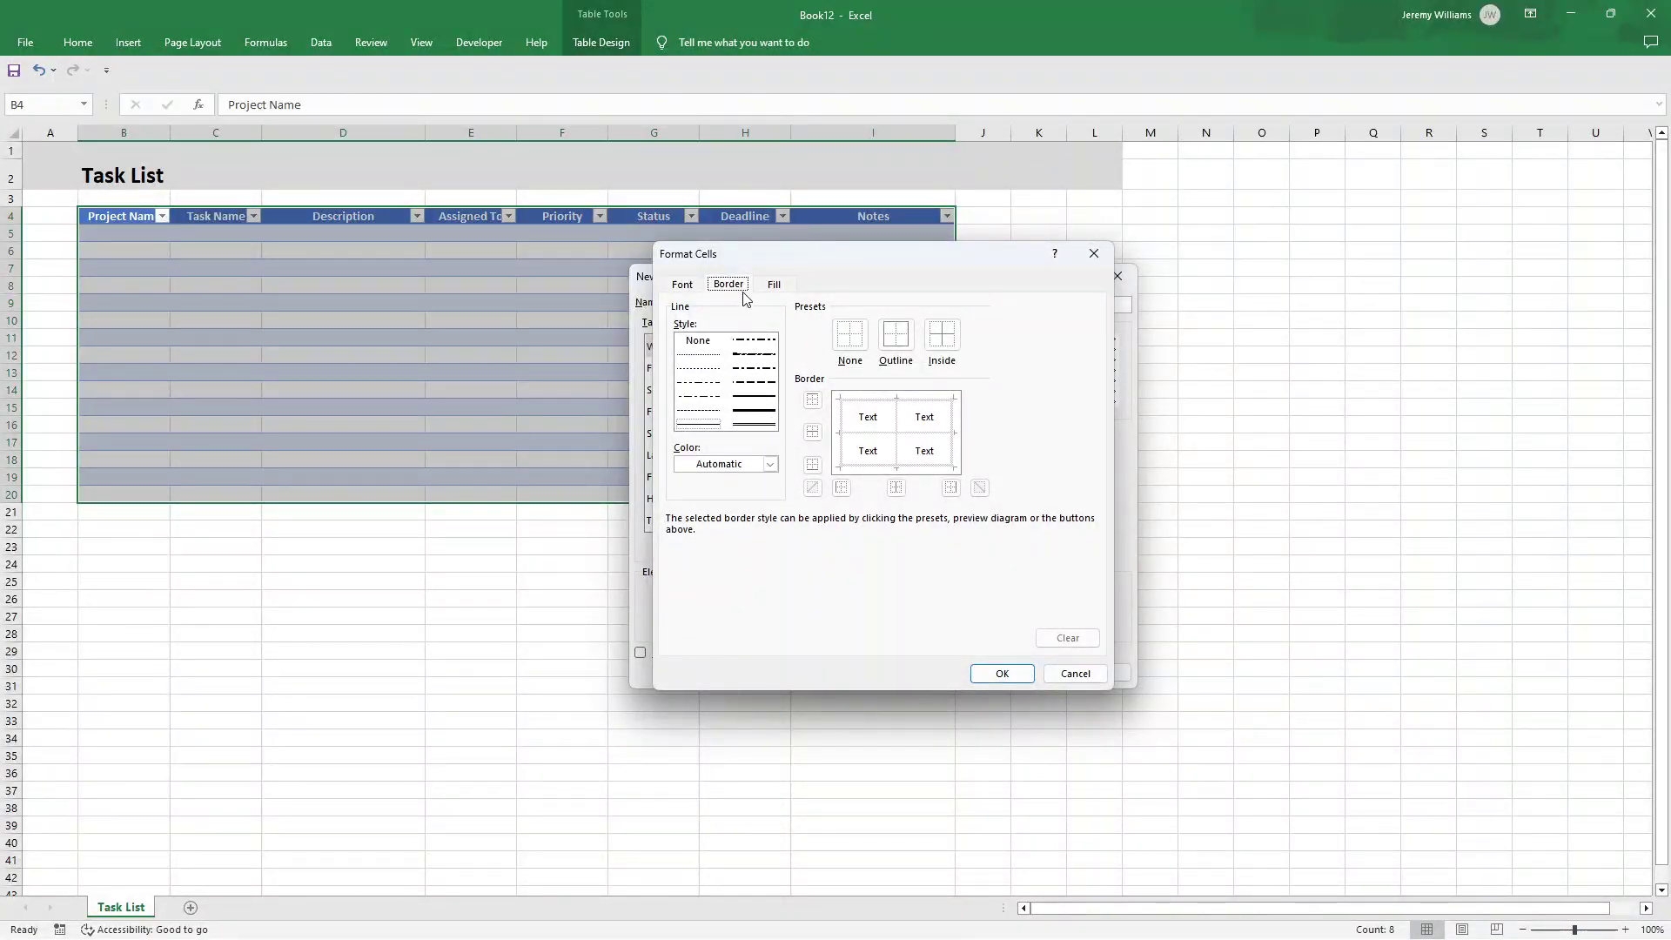
{"action": "left_click", "coordinate": [771, 464]}
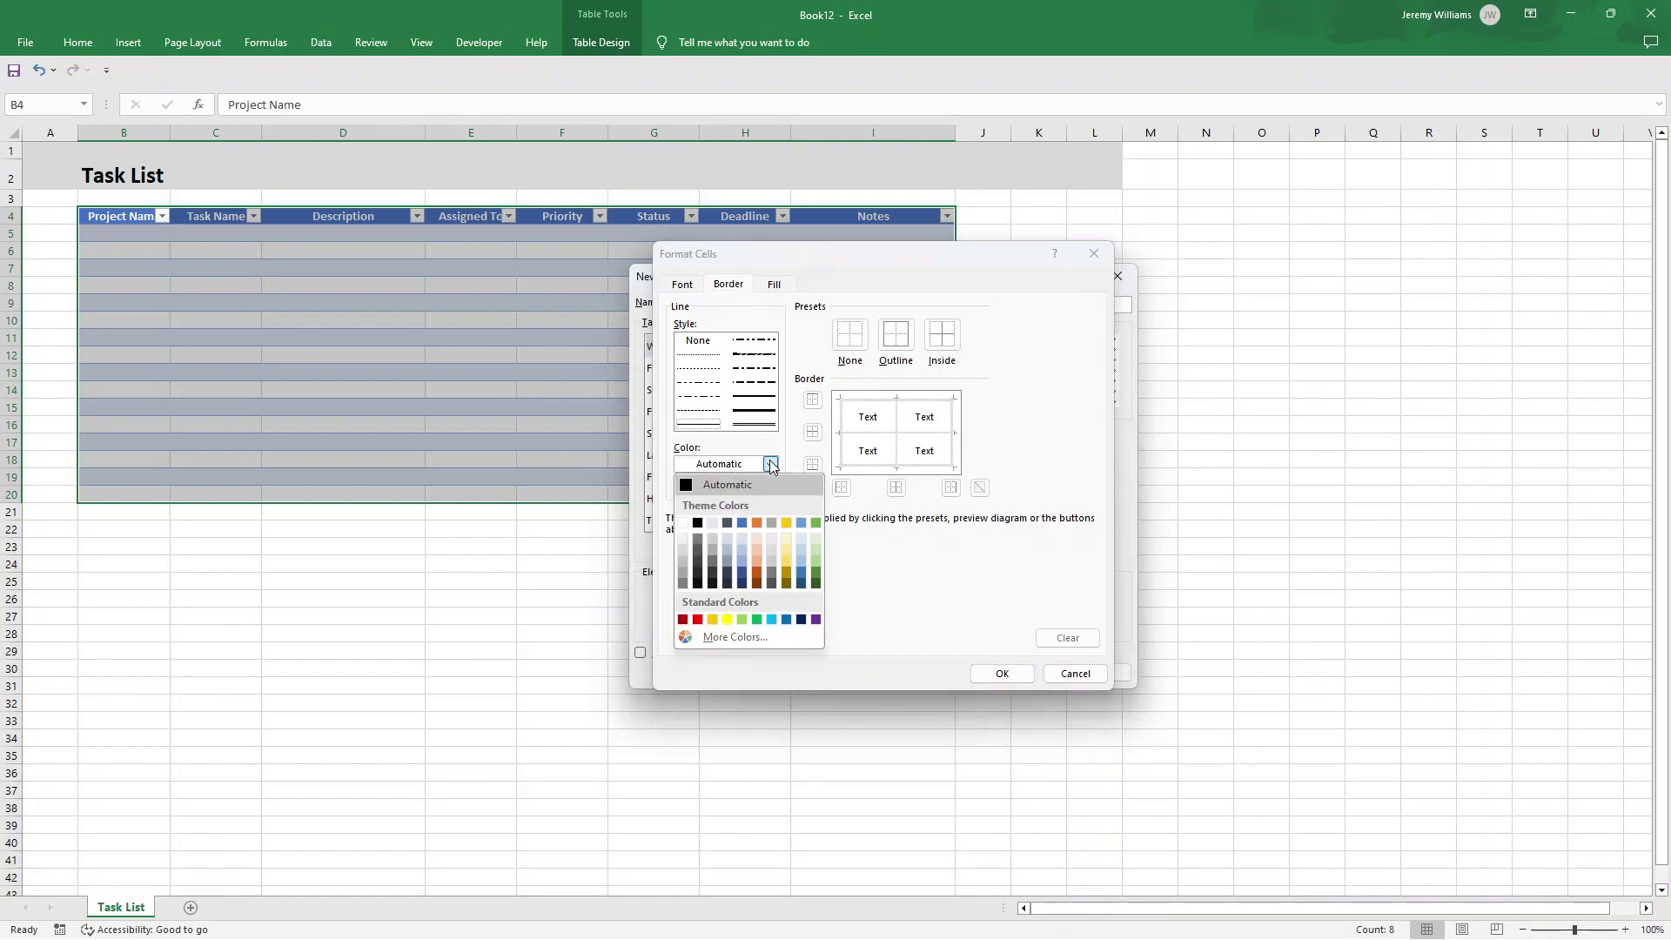
{"action": "left_click", "coordinate": [697, 562]}
{"action": "left_click", "coordinate": [901, 340]}
{"action": "left_click", "coordinate": [942, 336]}
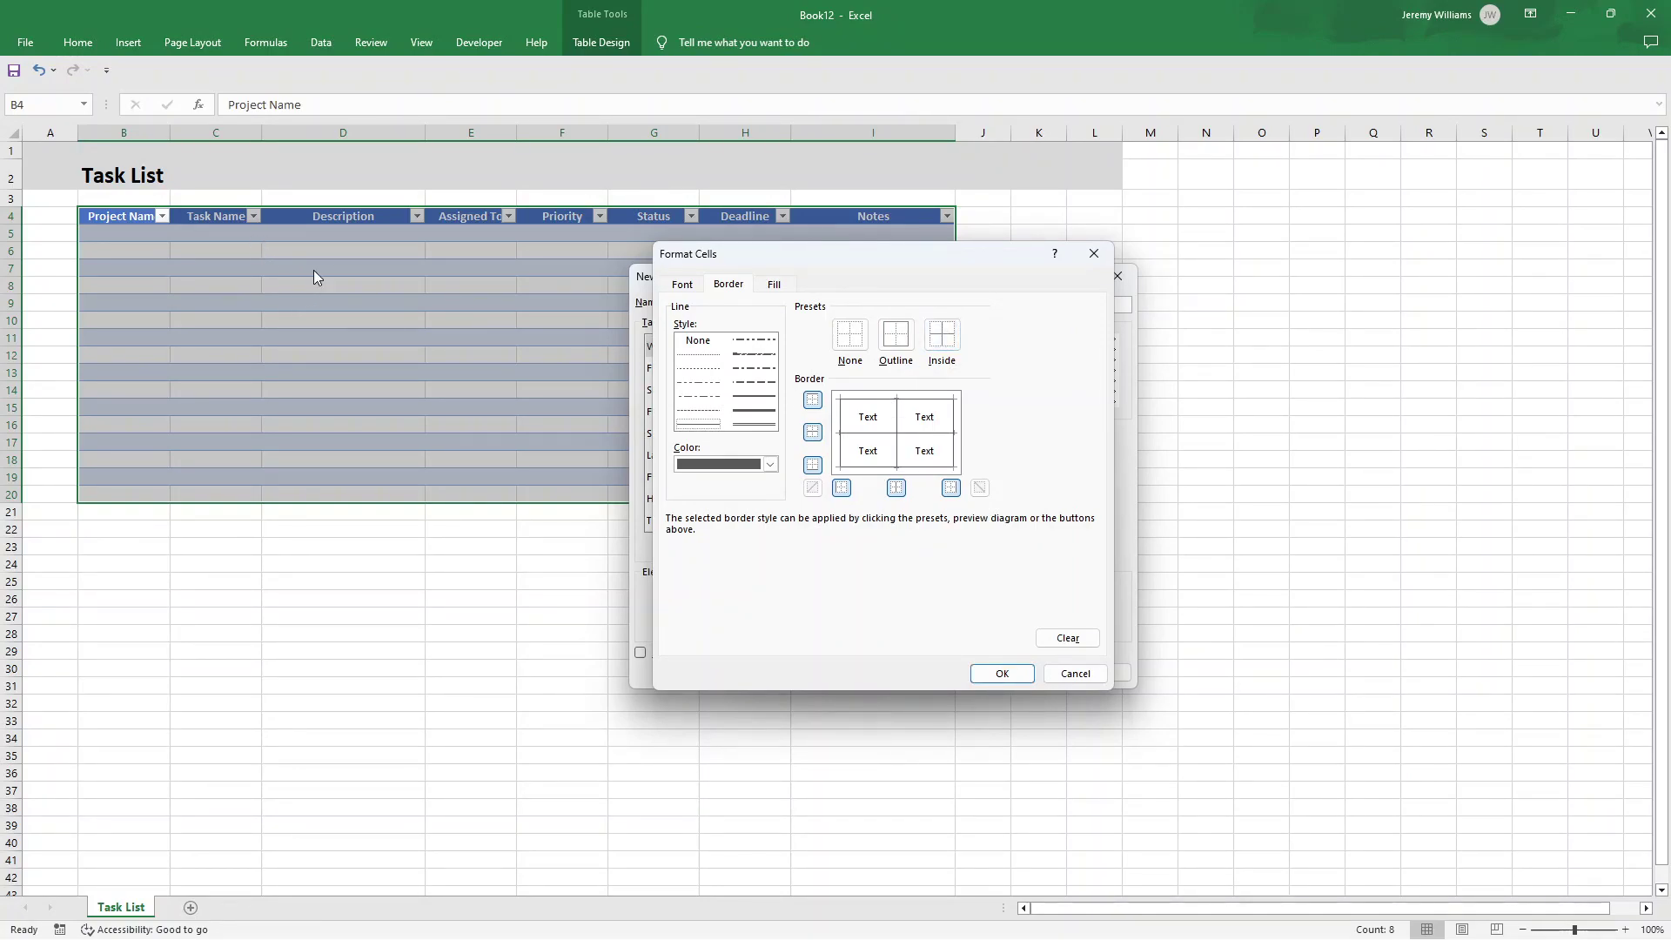
{"action": "left_click", "coordinate": [782, 291]}
{"action": "left_click", "coordinate": [741, 291]}
{"action": "left_click", "coordinate": [1010, 678]}
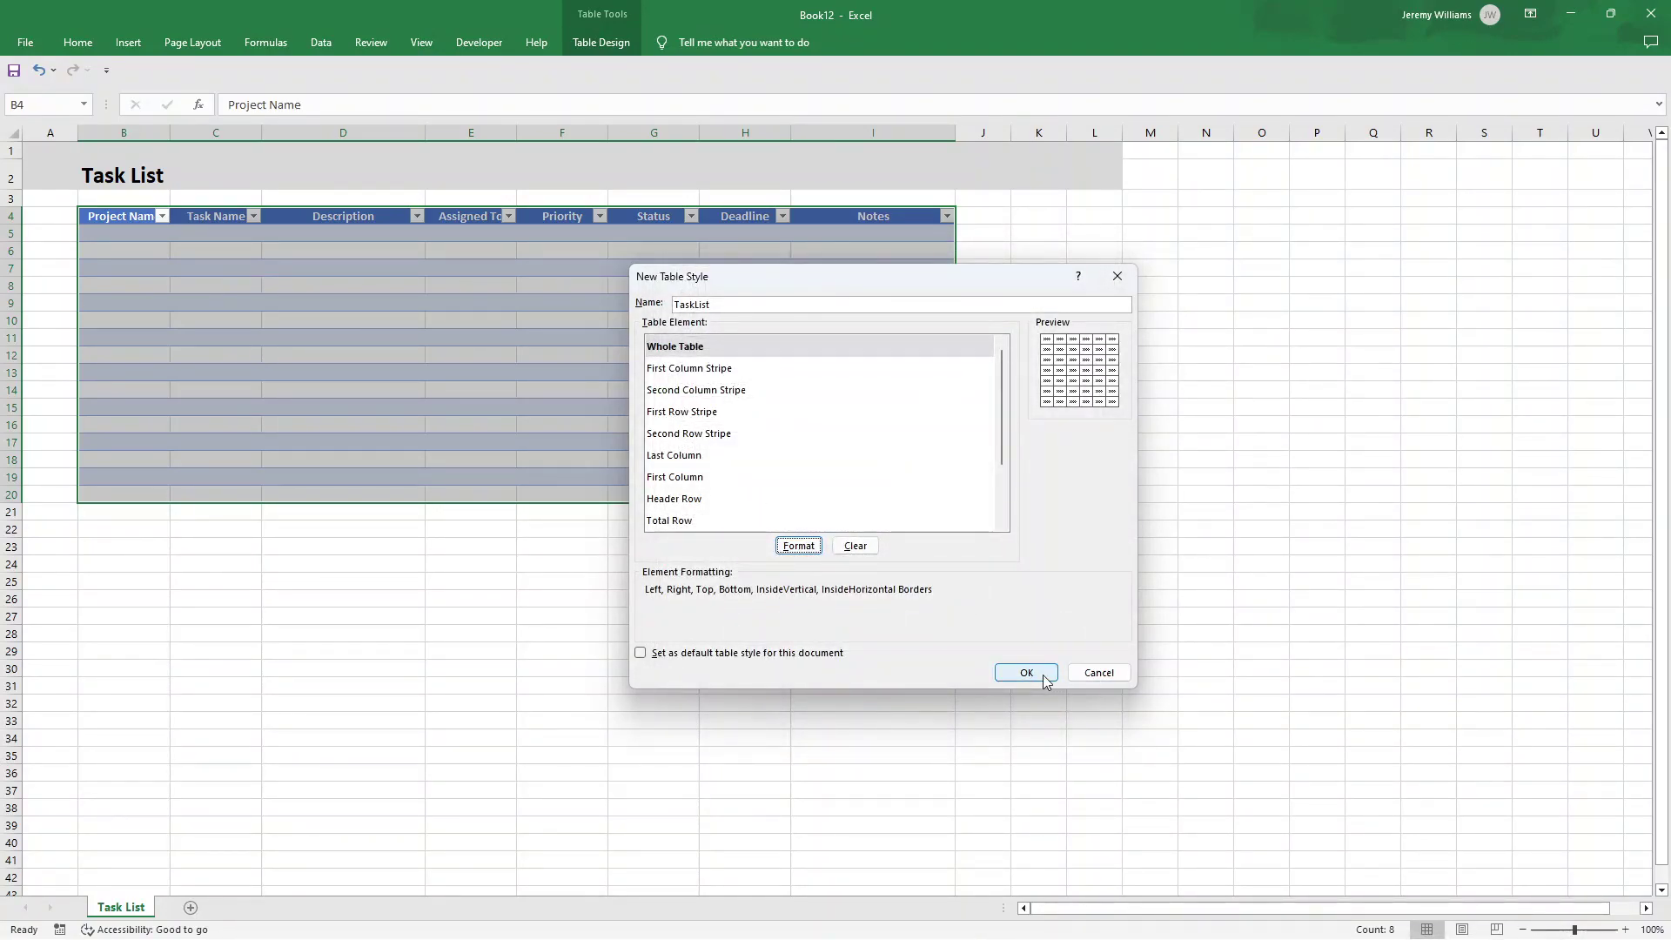
{"action": "left_click", "coordinate": [750, 655]}
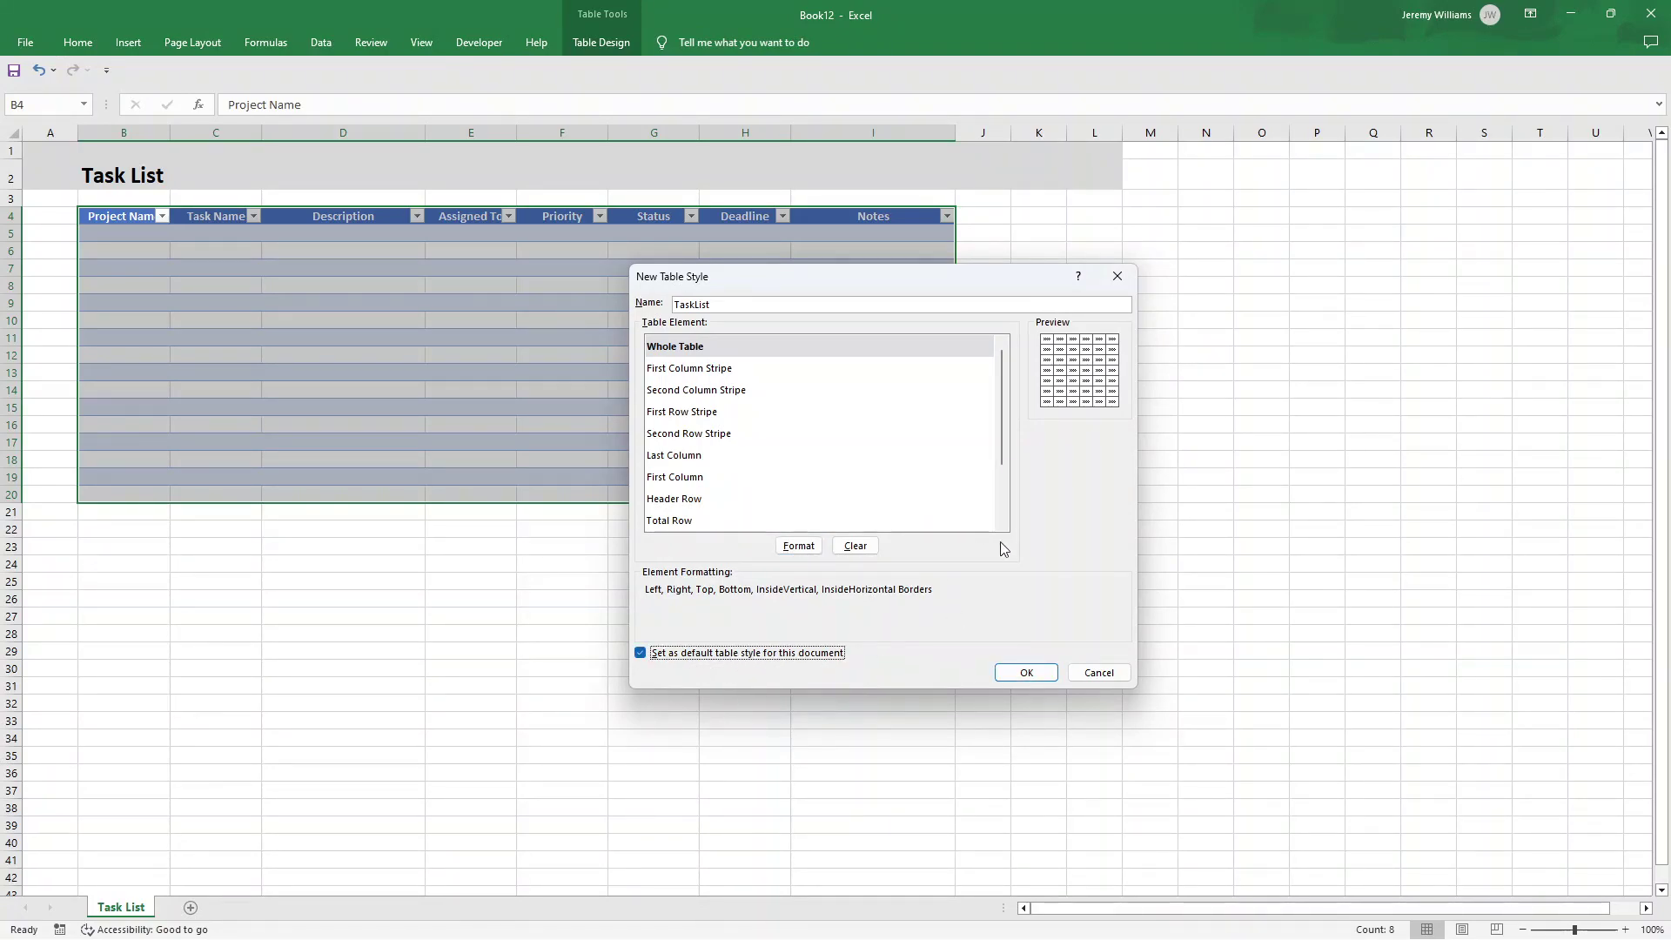
{"action": "left_click", "coordinate": [1027, 673]}
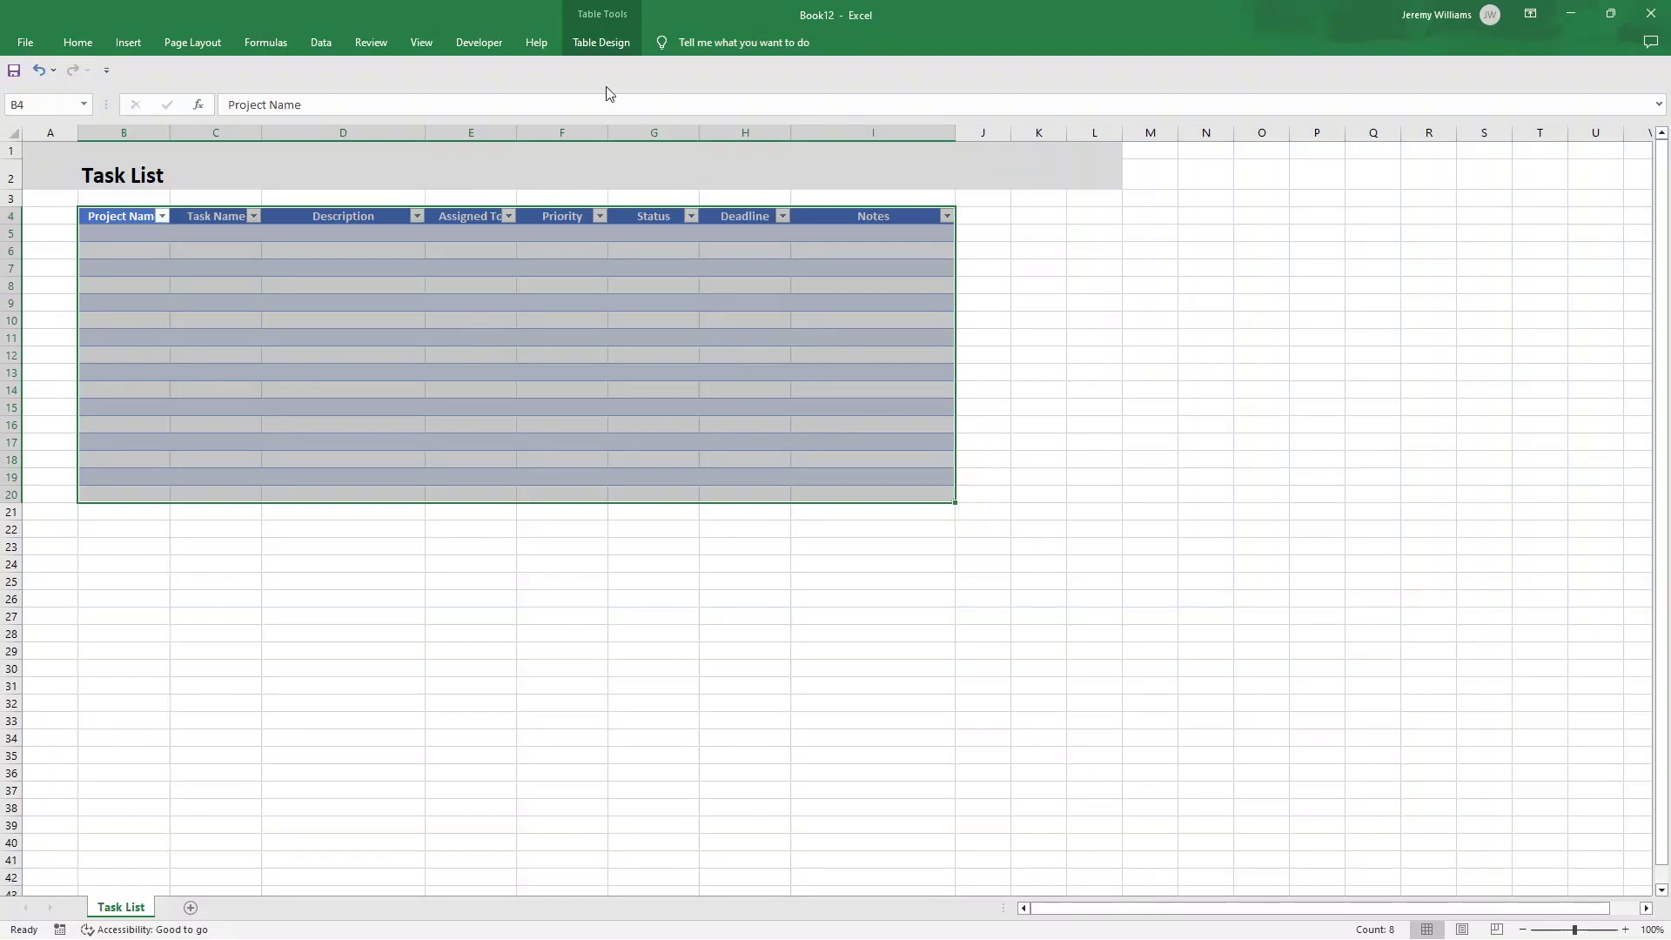
- Apply the custom TaskList style to the Tasks table
{"action": "left_click", "coordinate": [611, 47]}
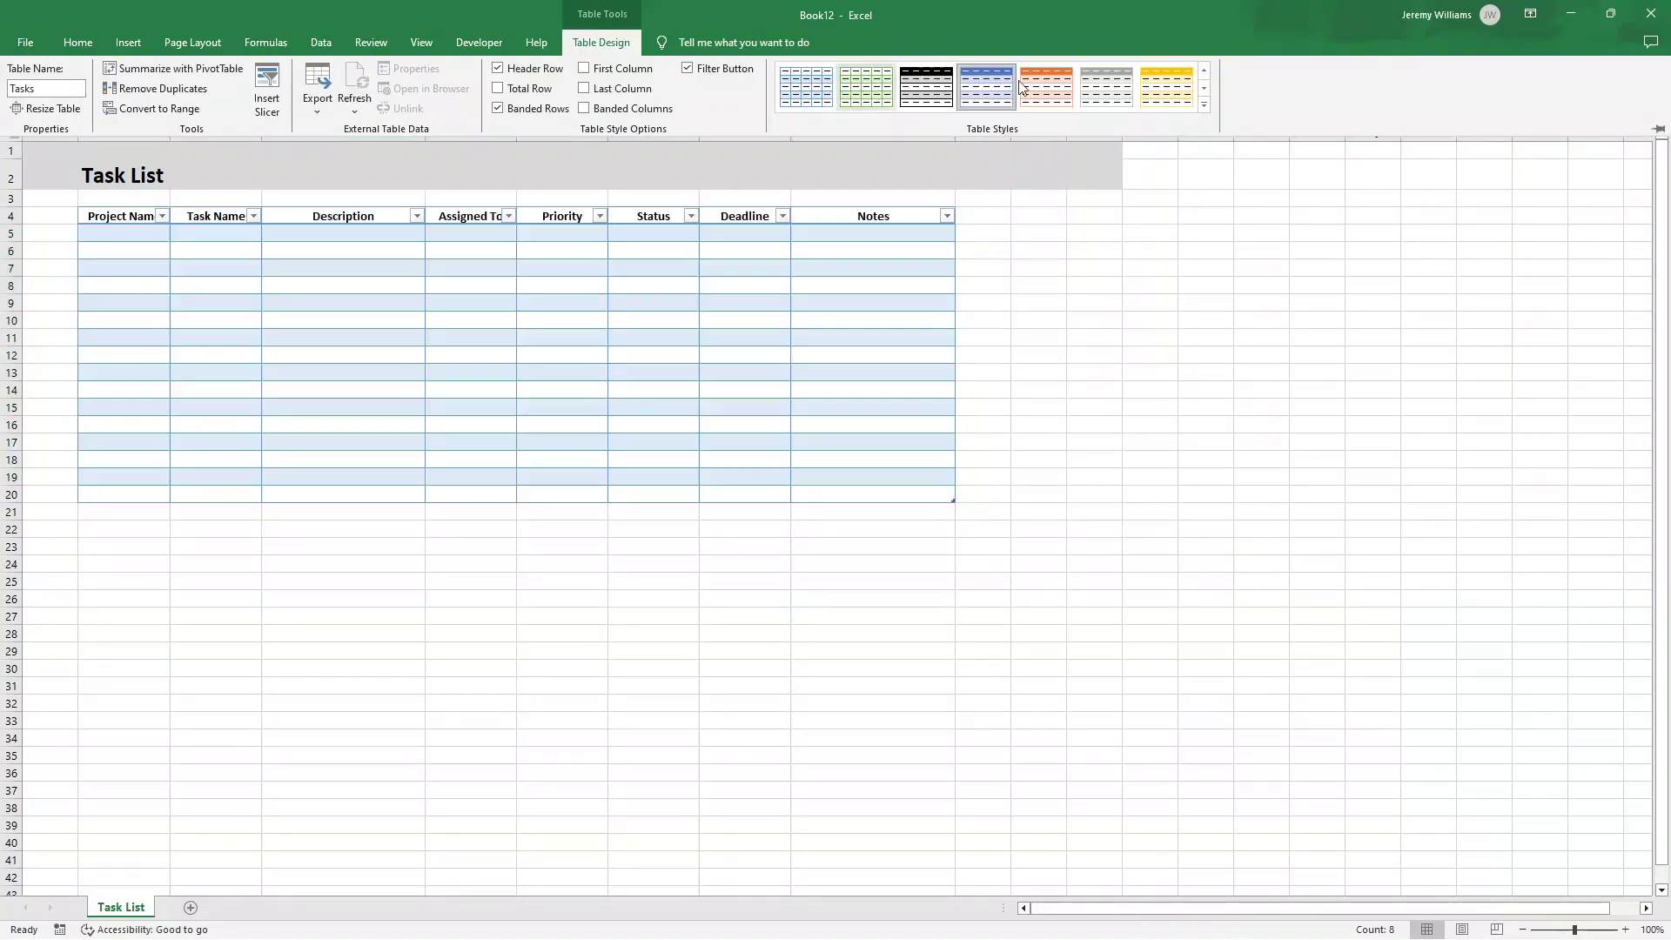
{"action": "left_click", "coordinate": [1205, 108]}
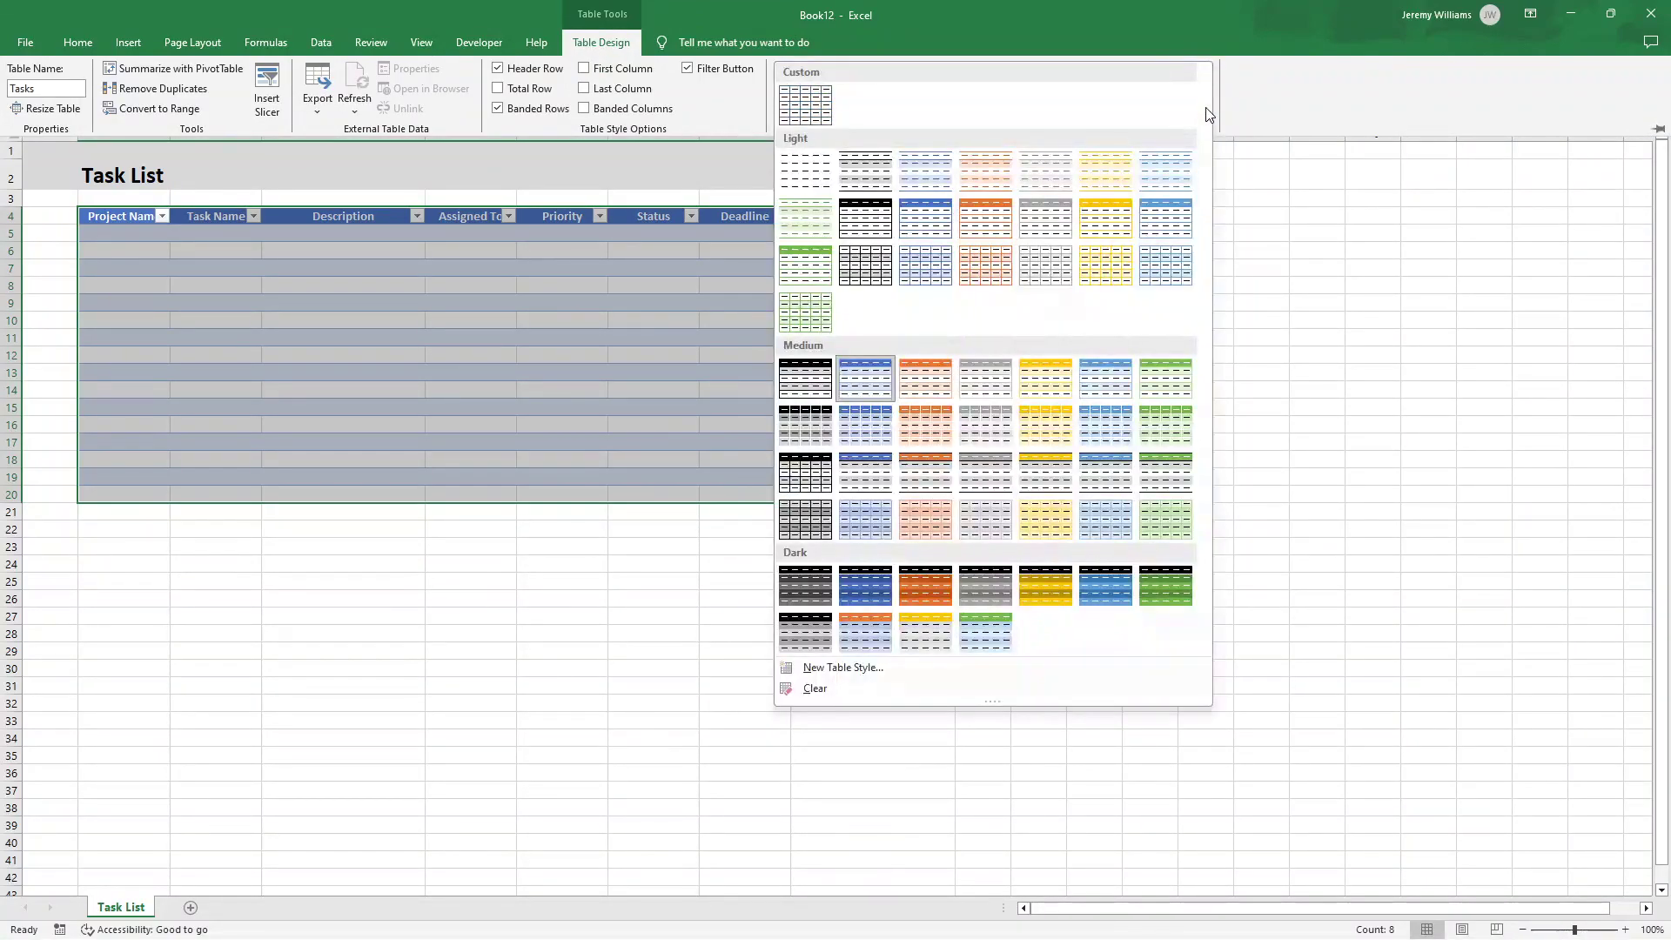
{"action": "left_click", "coordinate": [810, 102]}
{"action": "left_click", "coordinate": [1055, 513]}
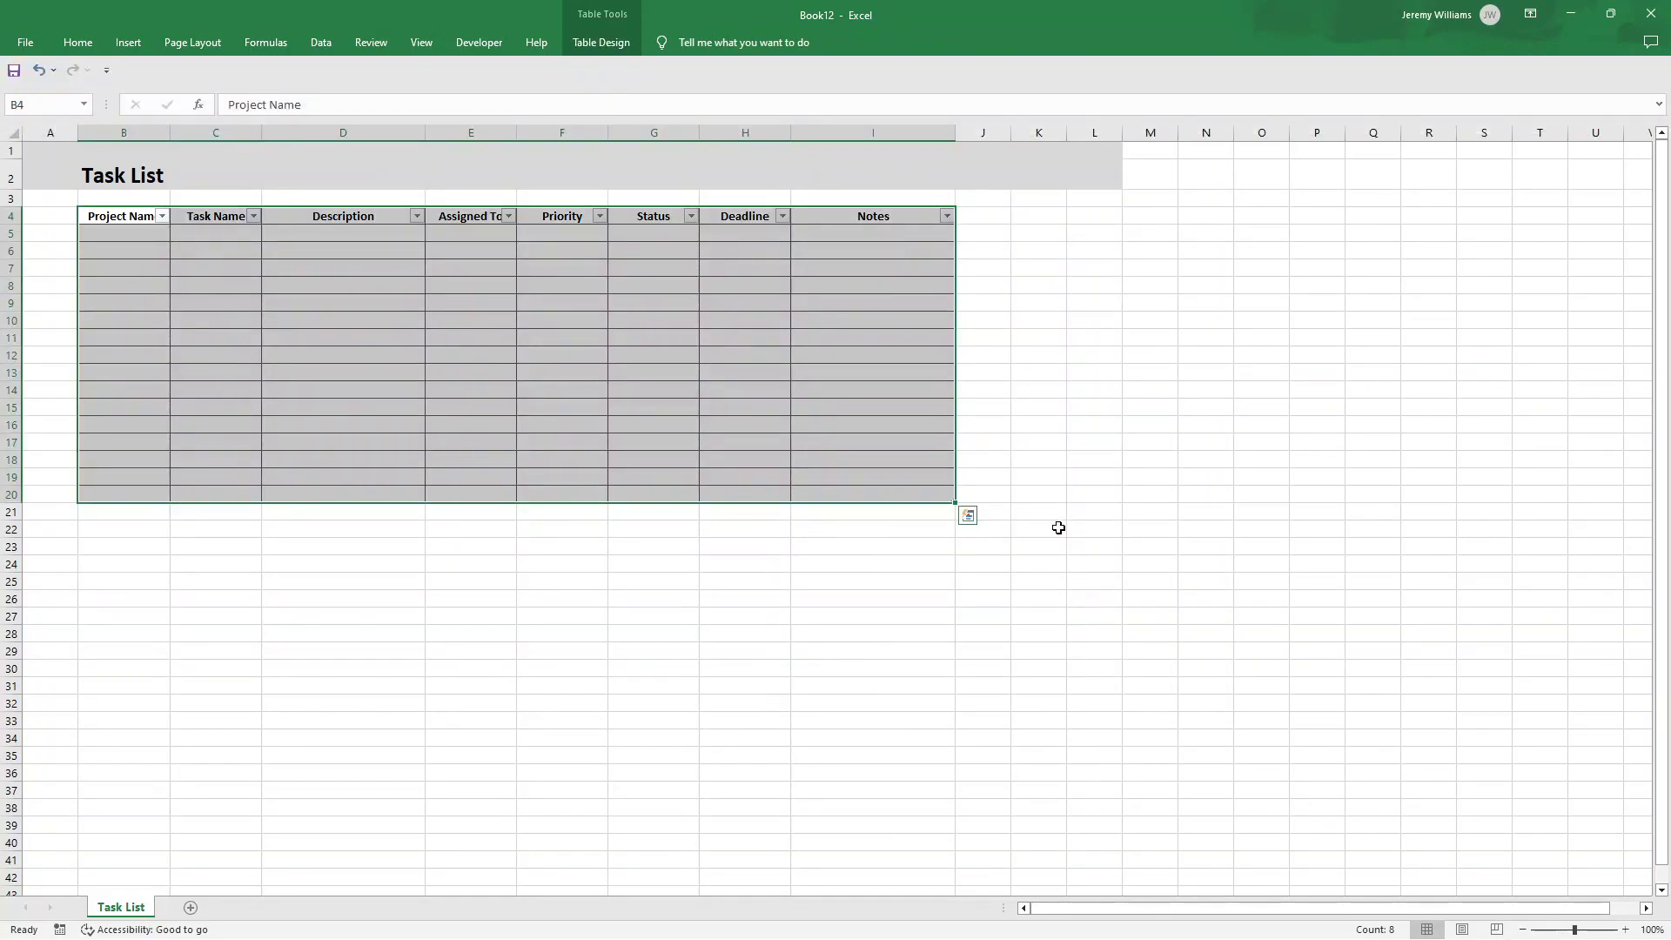
{"action": "left_click", "coordinate": [932, 459]}
- Fill the table's header row B4:I4 with a theme colour
{"action": "left_click_drag", "start_coordinate": [854, 217], "coordinate": [122, 218]}
{"action": "left_click", "coordinate": [77, 42]}
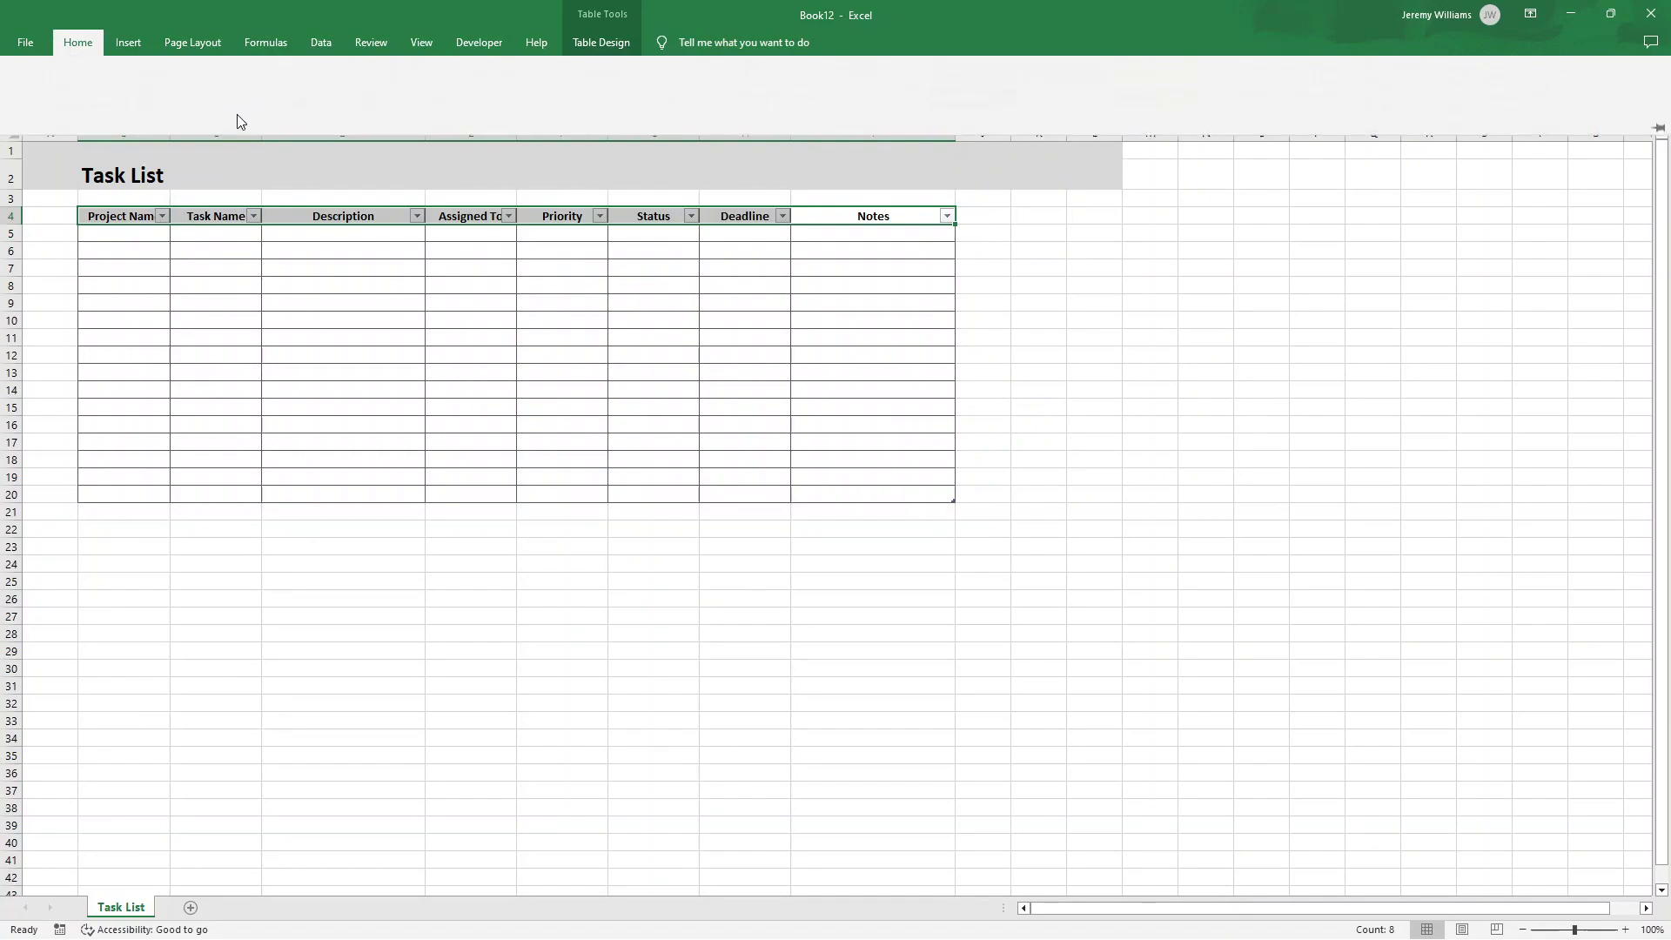
{"action": "left_click", "coordinate": [298, 104]}
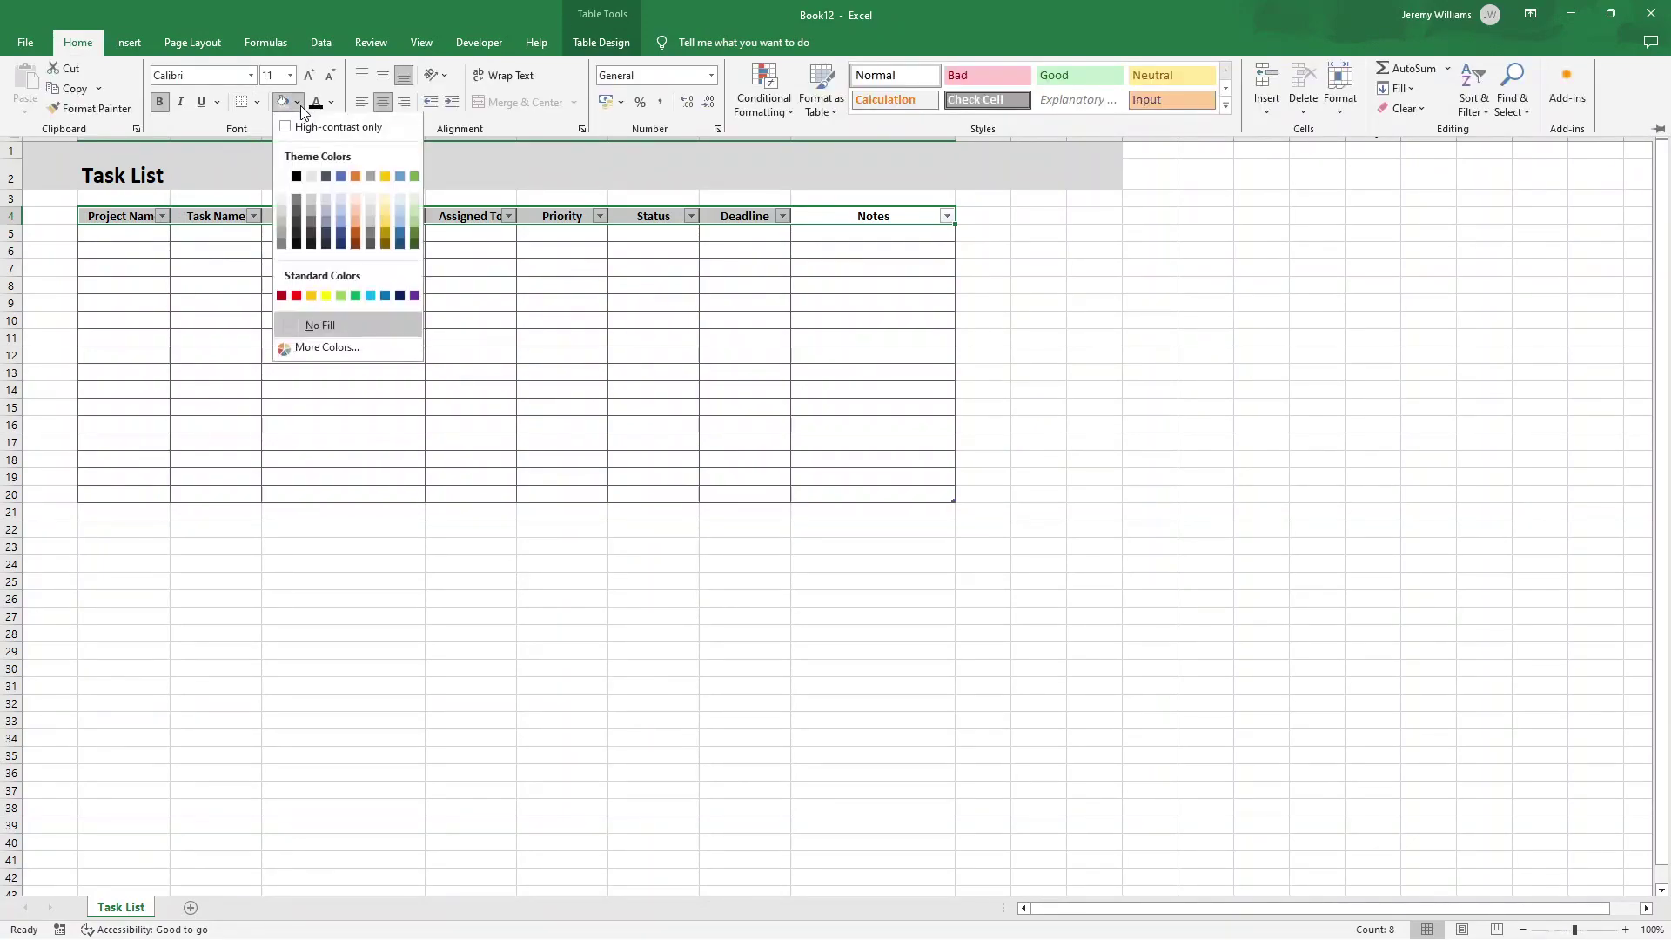
{"action": "left_click", "coordinate": [310, 179]}
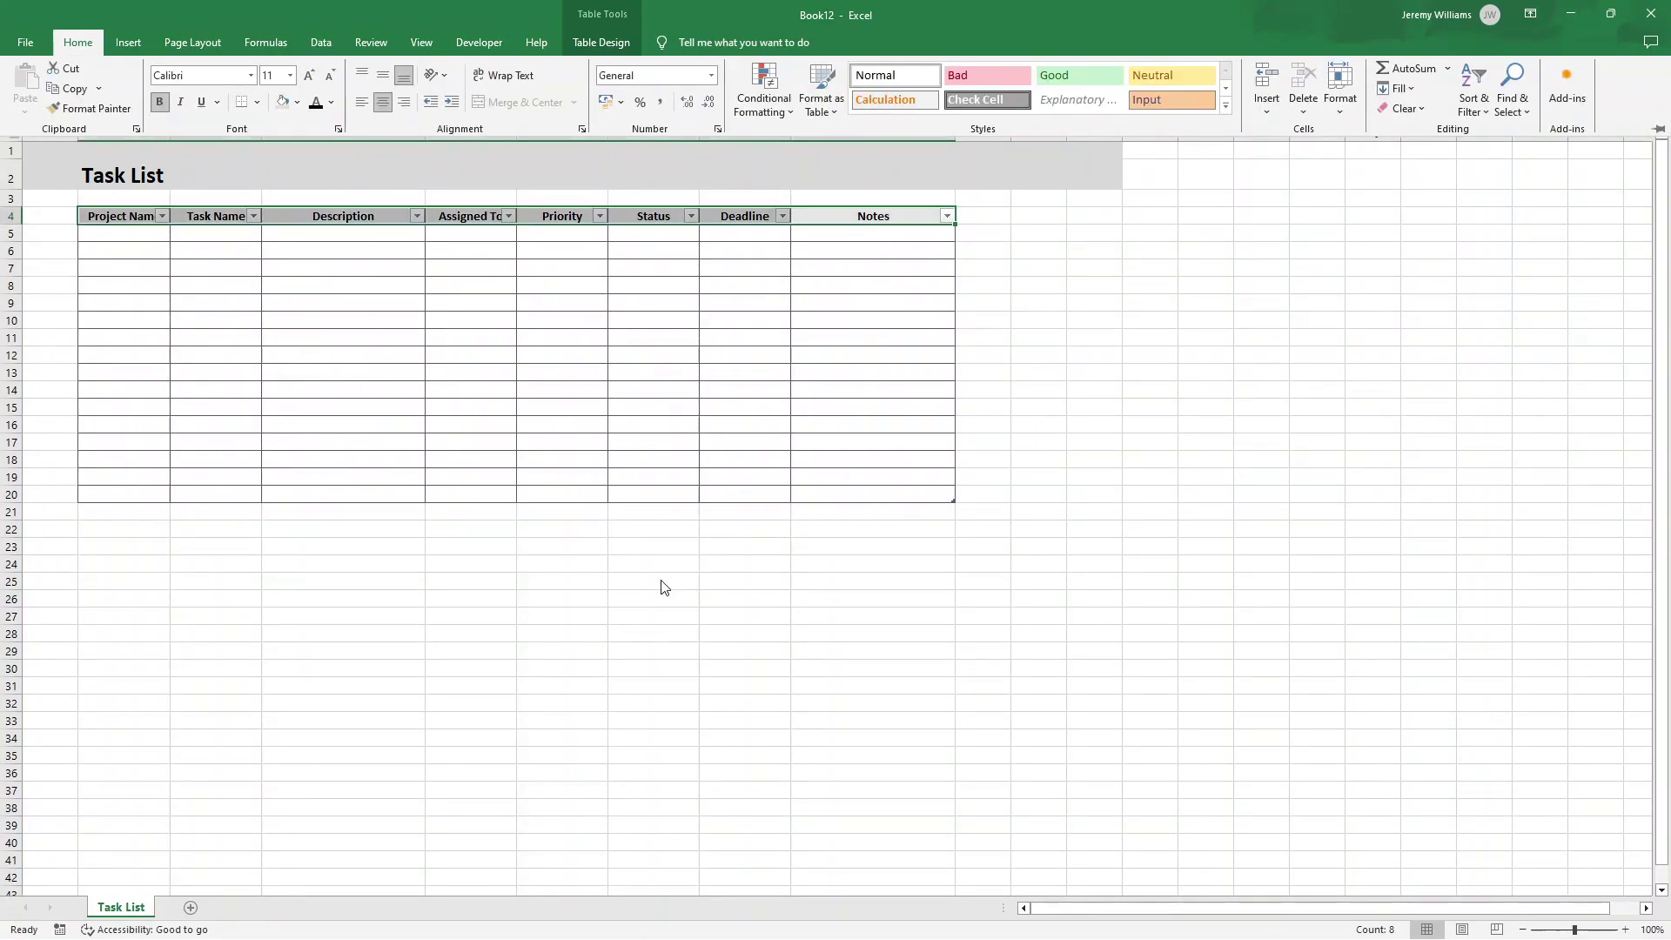
{"action": "key", "text": "ctrl+F1"}
{"action": "left_click", "coordinate": [957, 532]}
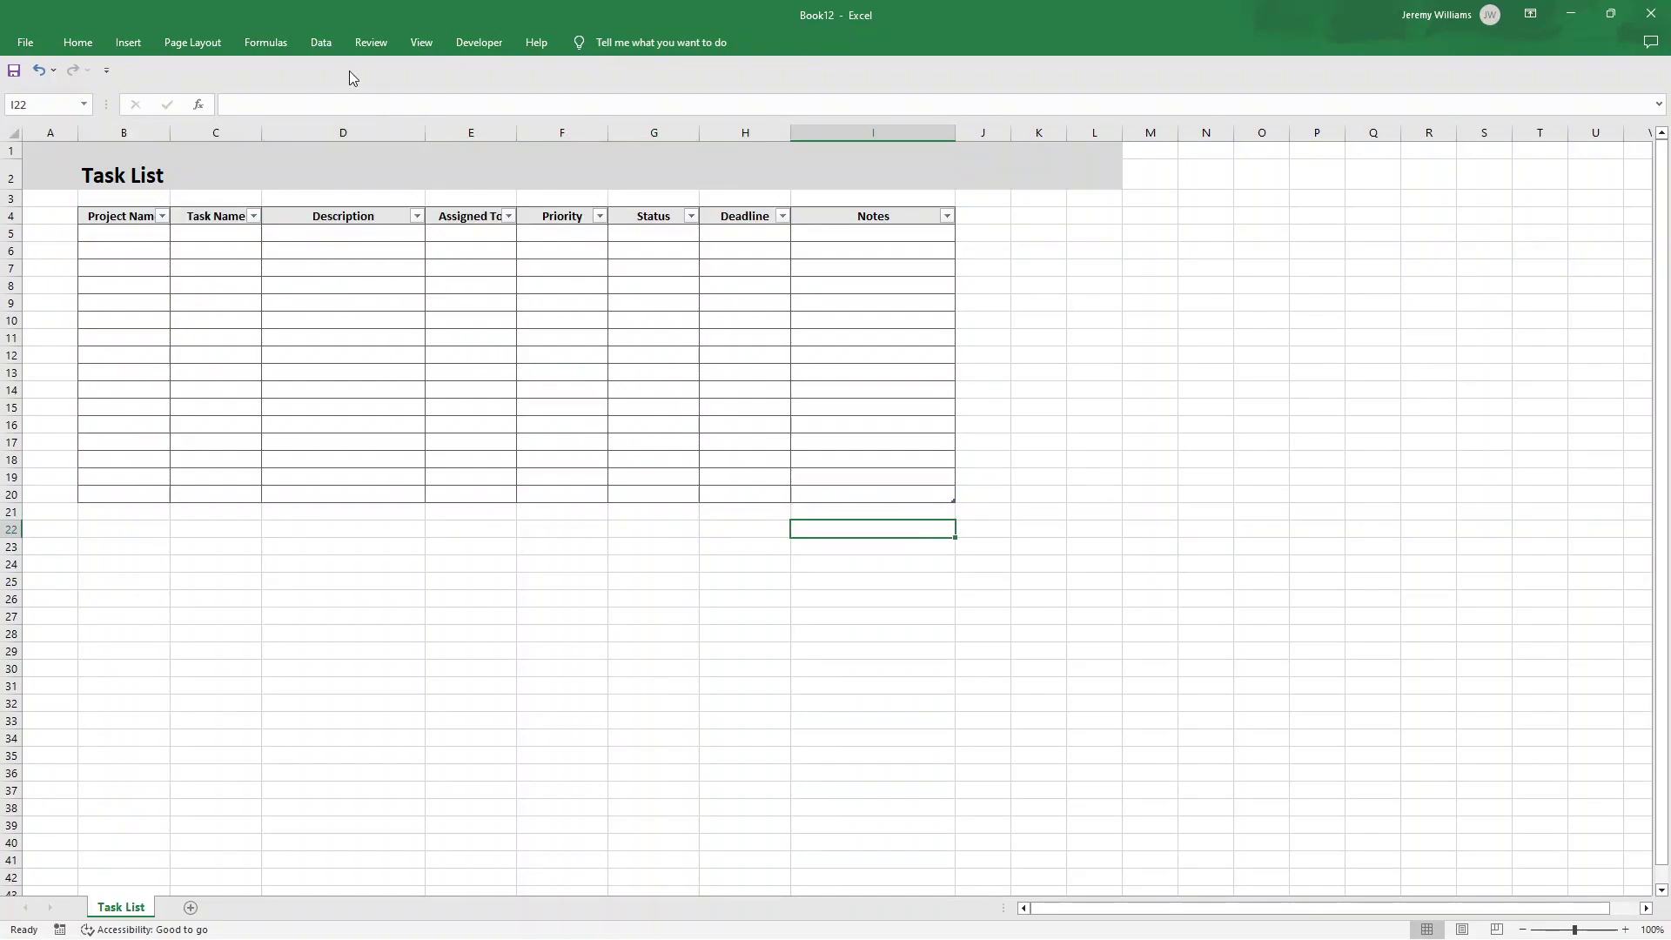
- Turn the sheet gridlines off to check the table, then back on
{"action": "left_click", "coordinate": [423, 43]}
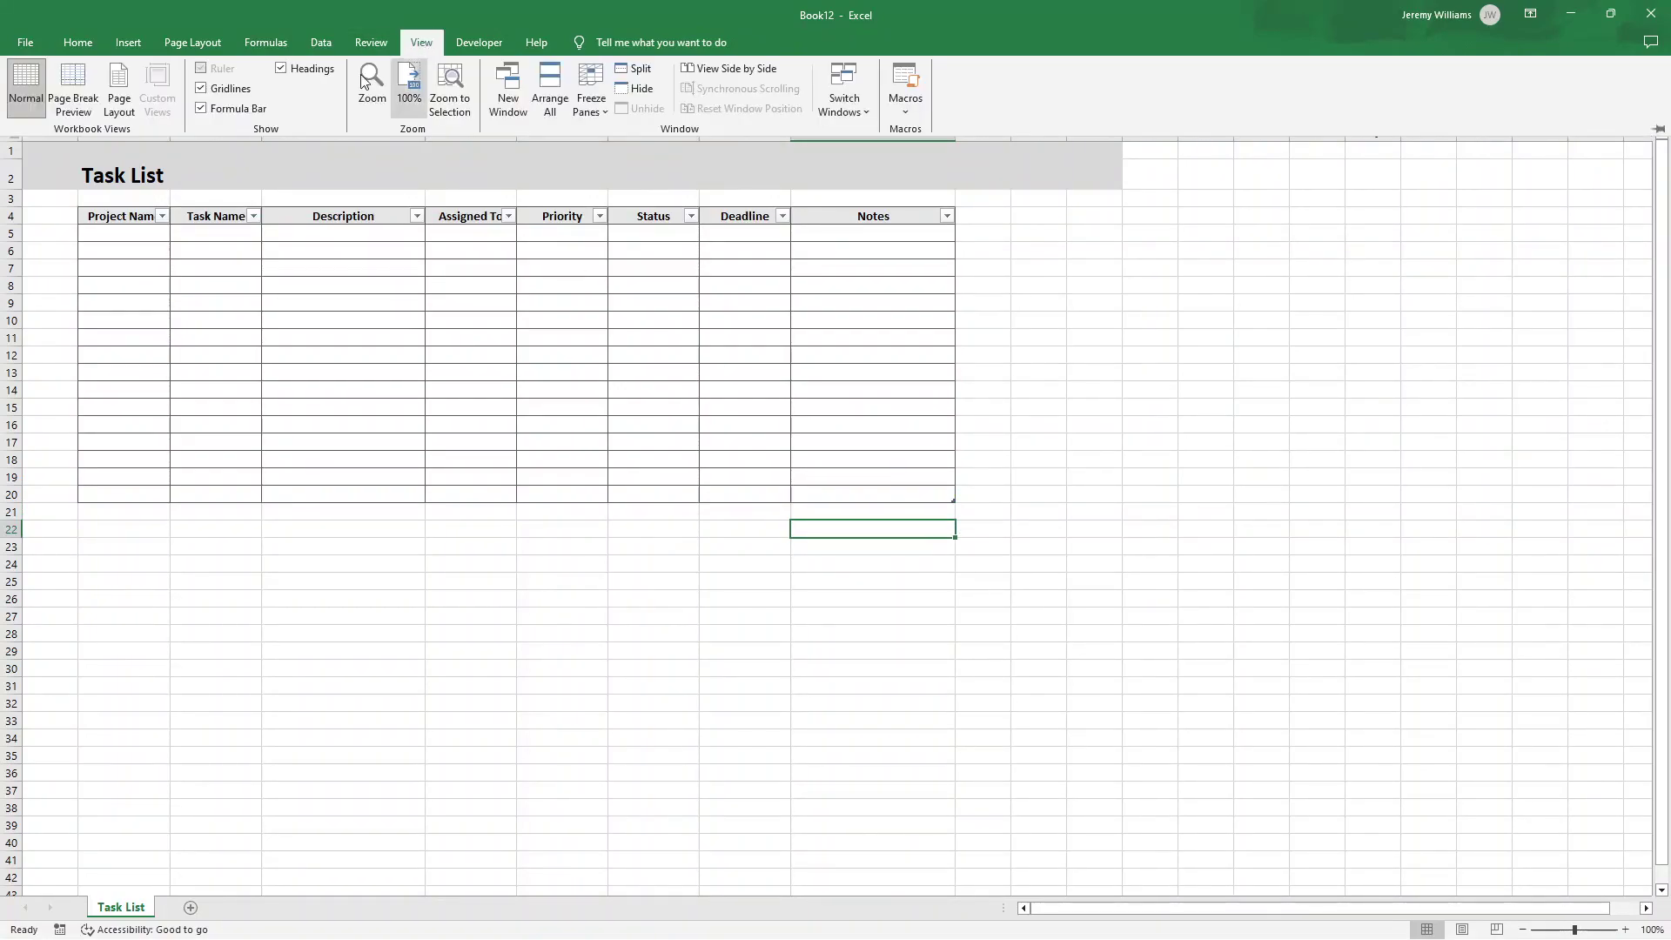
{"action": "left_click", "coordinate": [218, 96]}
{"action": "scroll", "coordinate": [679, 421], "scroll_direction": "down", "scroll_amount": 3}
{"action": "scroll", "coordinate": [660, 459], "scroll_direction": "up", "scroll_amount": 3}
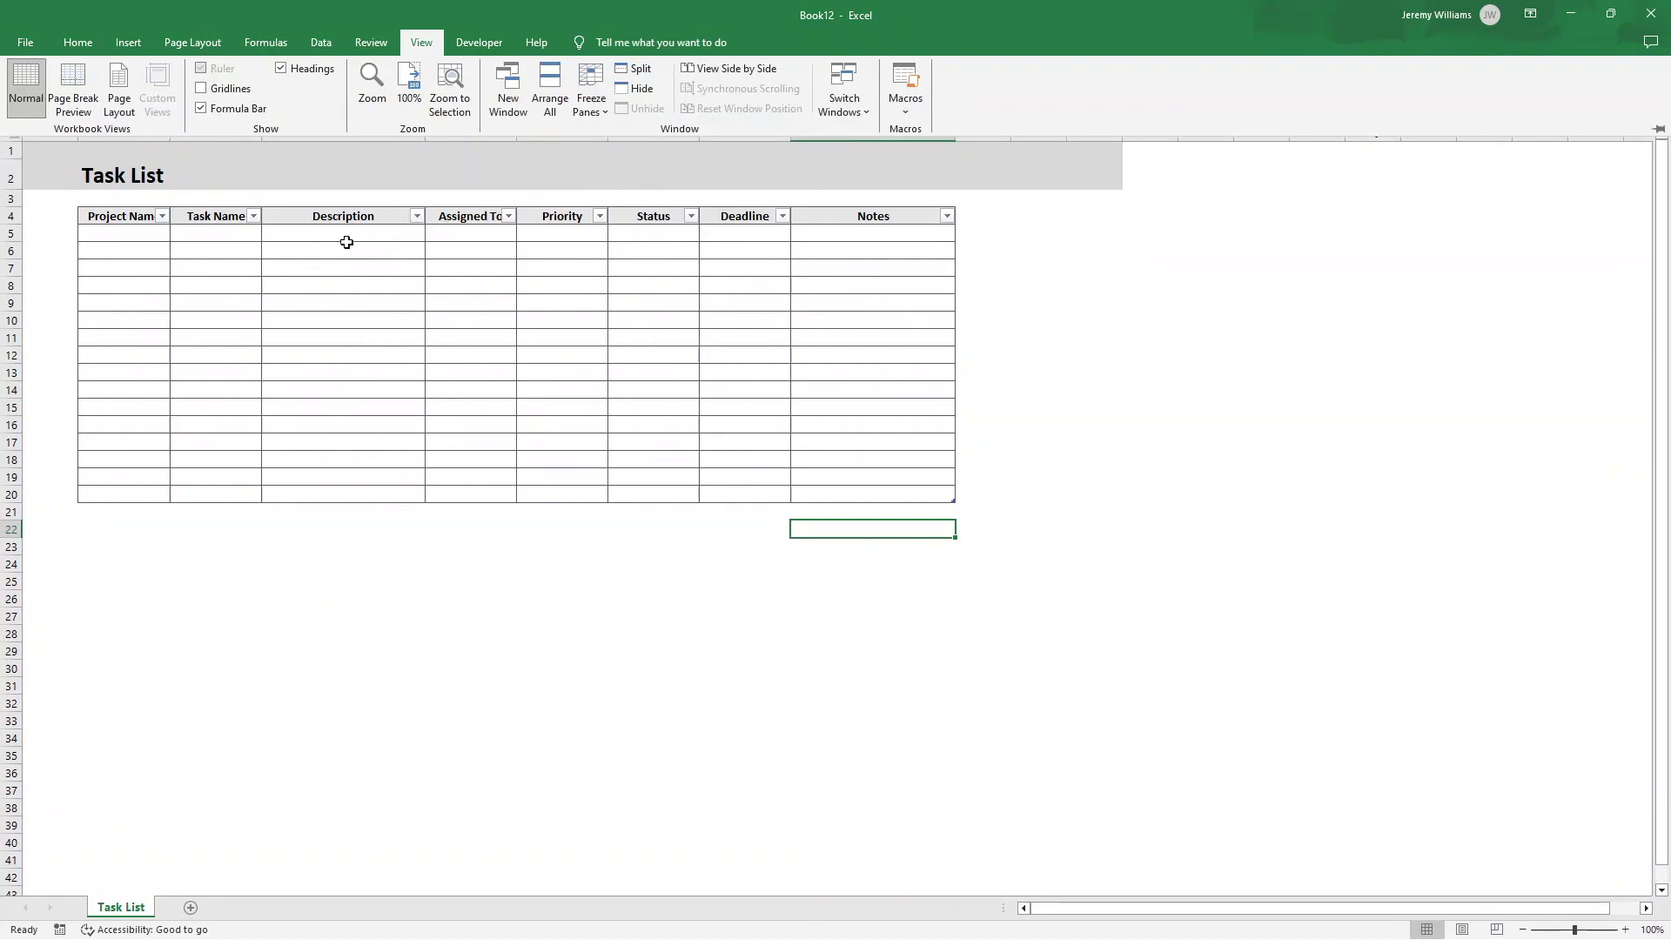
{"action": "left_click", "coordinate": [202, 88]}
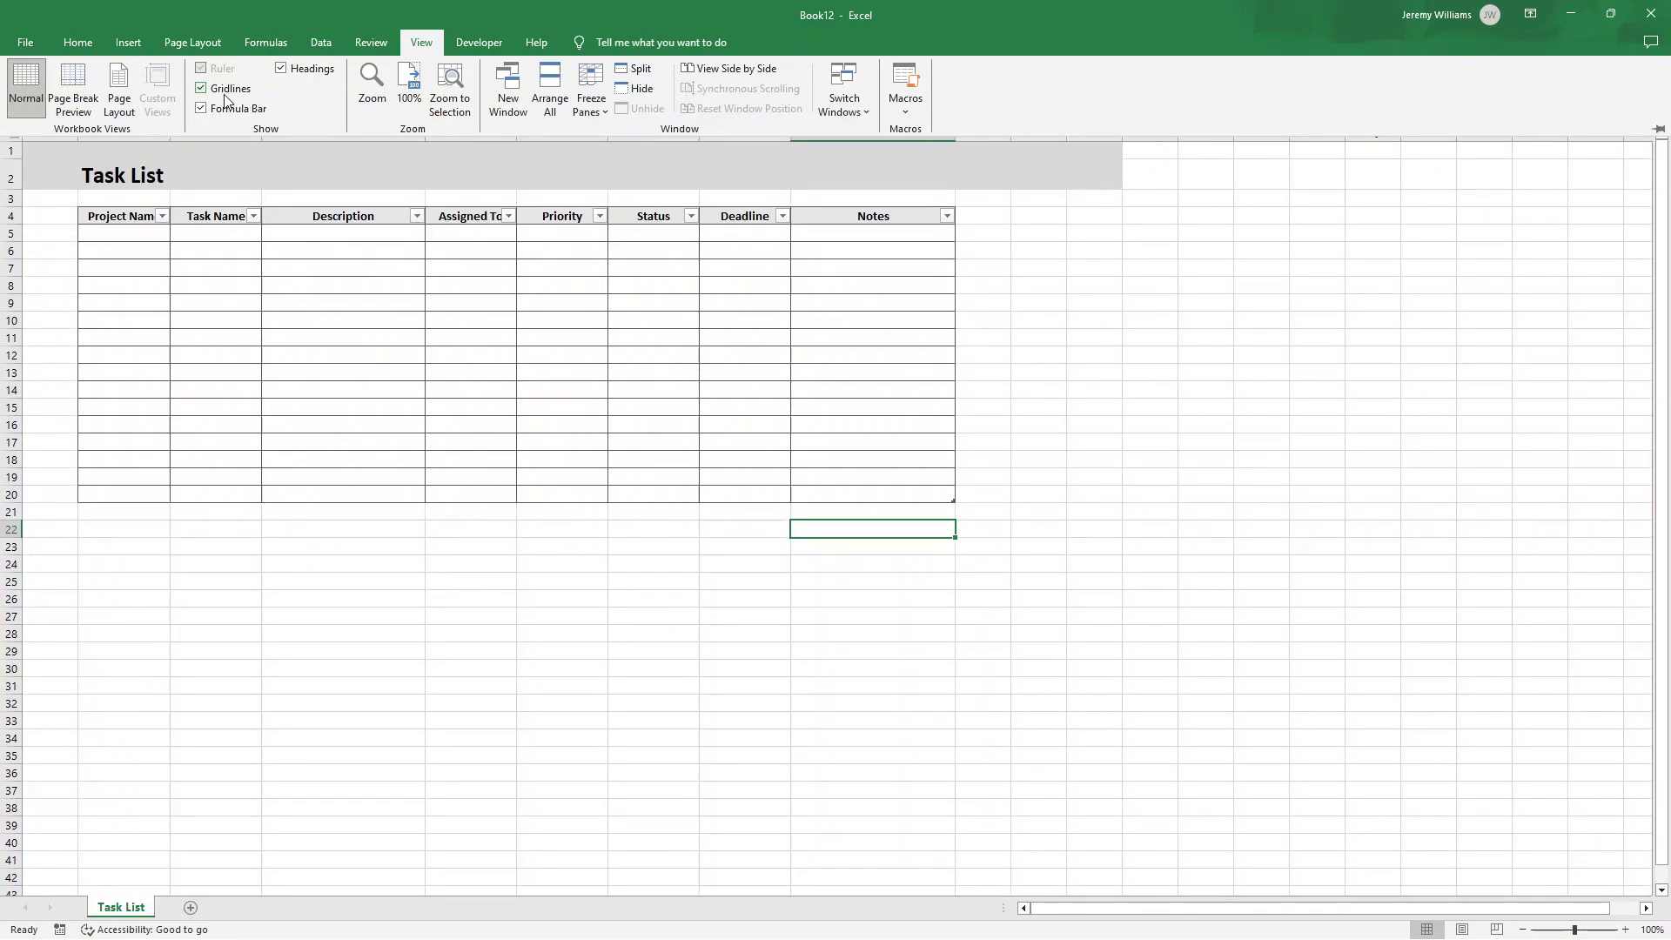
{"action": "left_click", "coordinate": [1040, 249]}
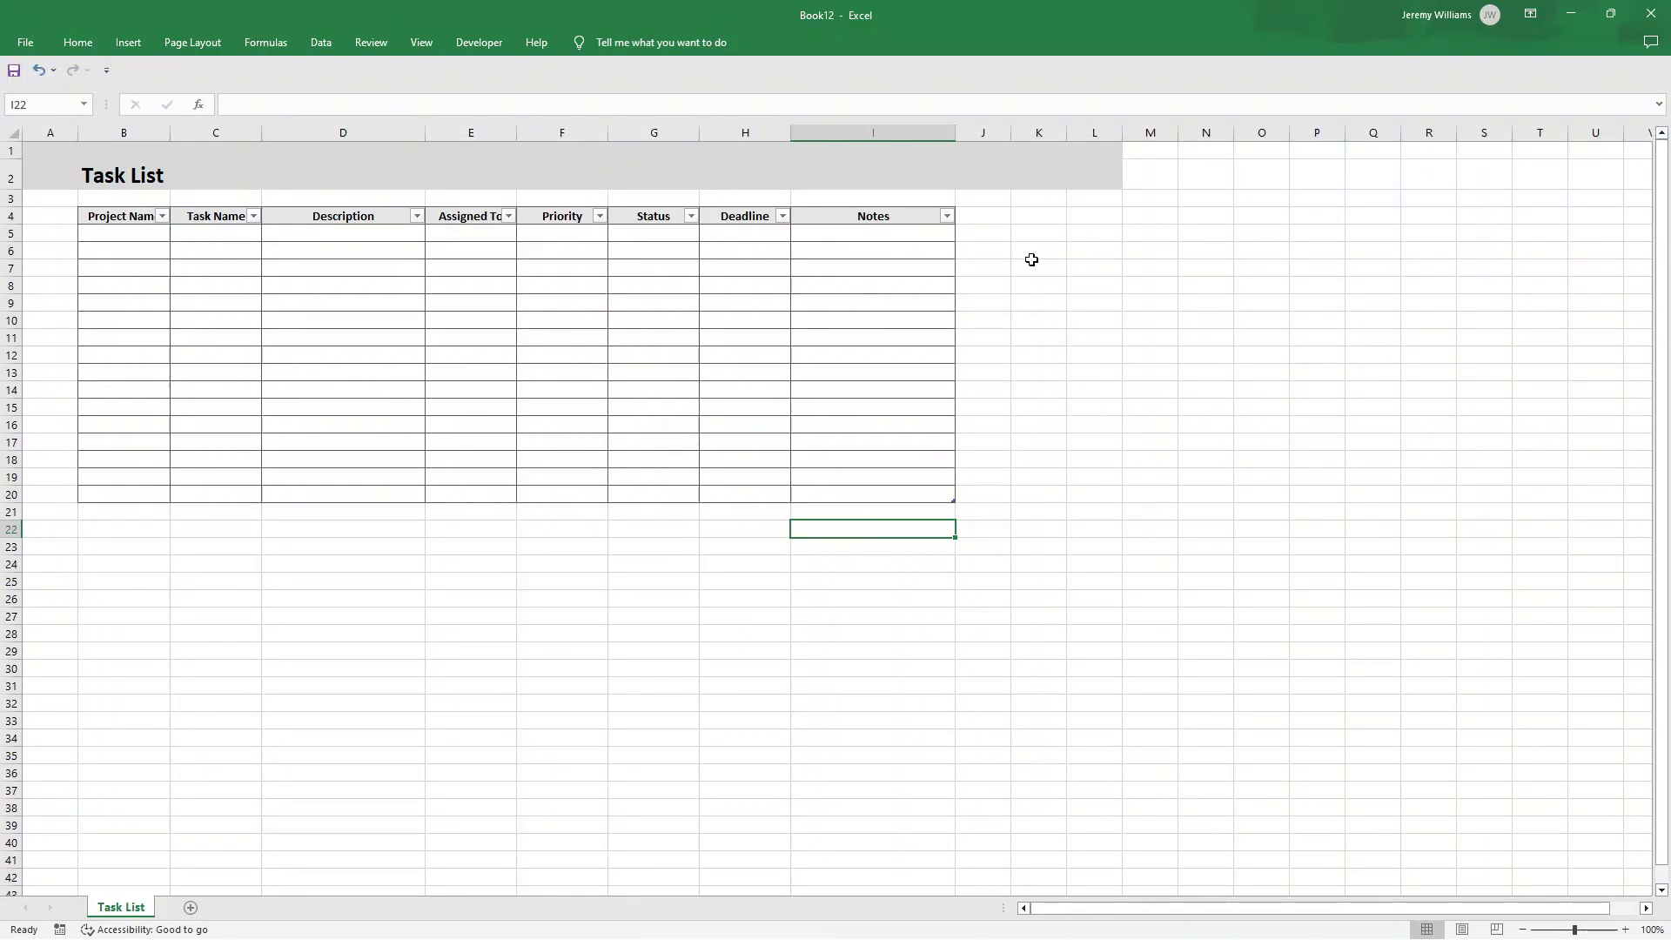
- Select the Priority and Status columns, then the first Priority cell F5
{"action": "left_click", "coordinate": [561, 133]}
{"action": "left_click", "coordinate": [654, 133]}
{"action": "left_click", "coordinate": [588, 230]}
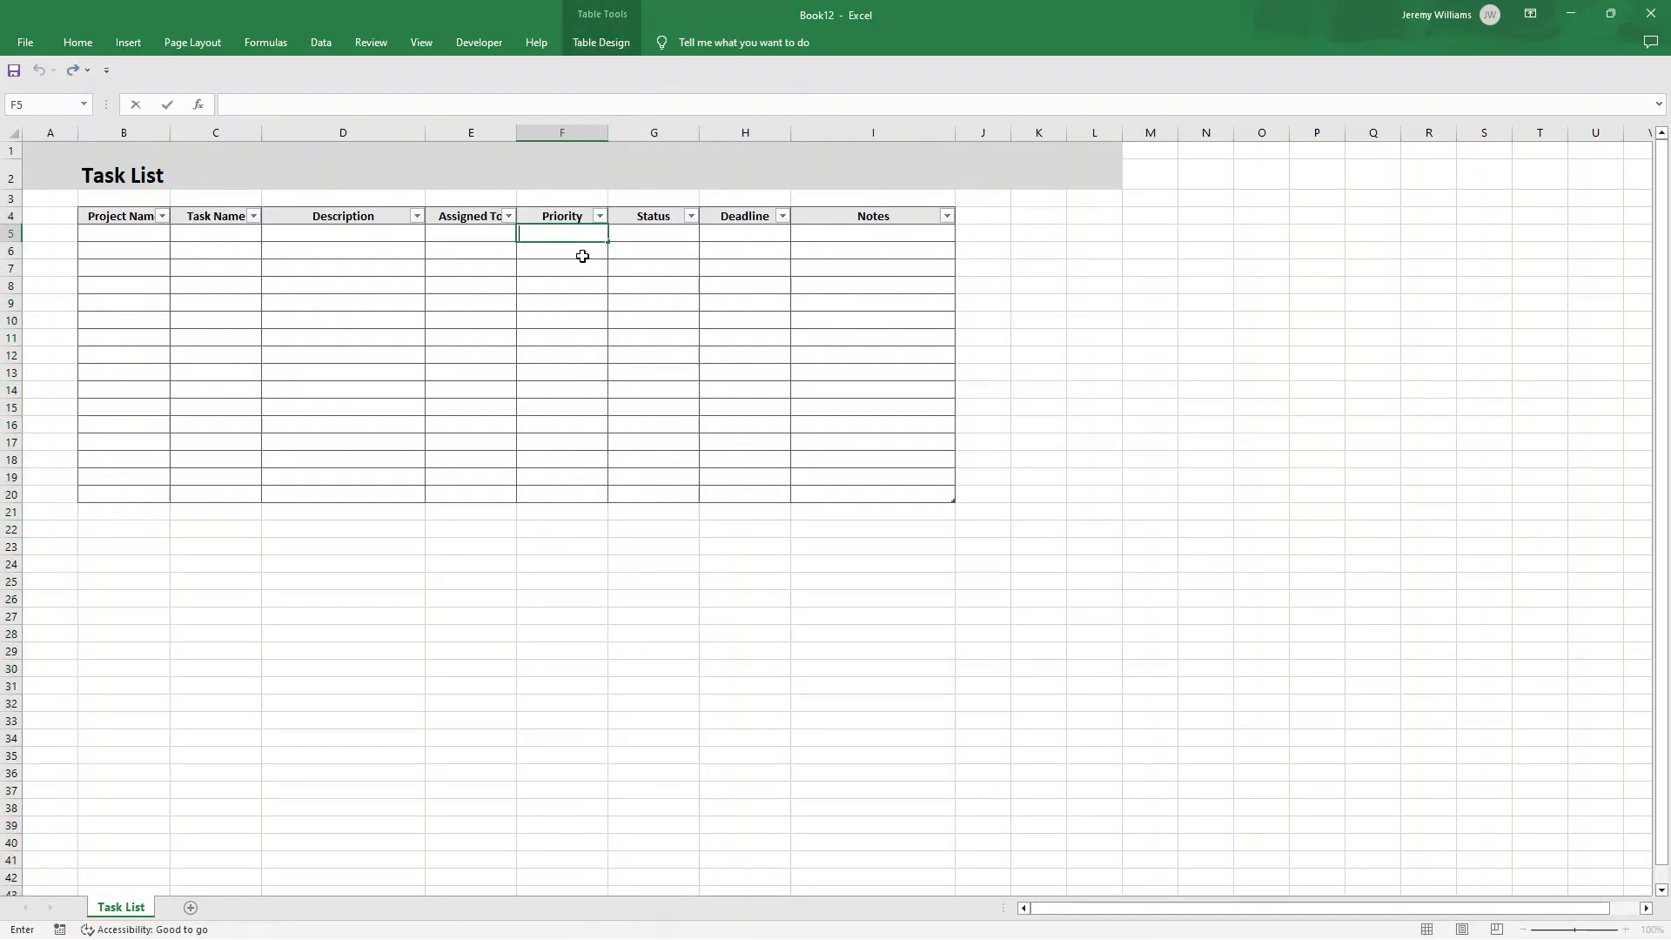
{"action": "left_click", "coordinate": [578, 248]}
{"action": "left_click", "coordinate": [579, 235]}
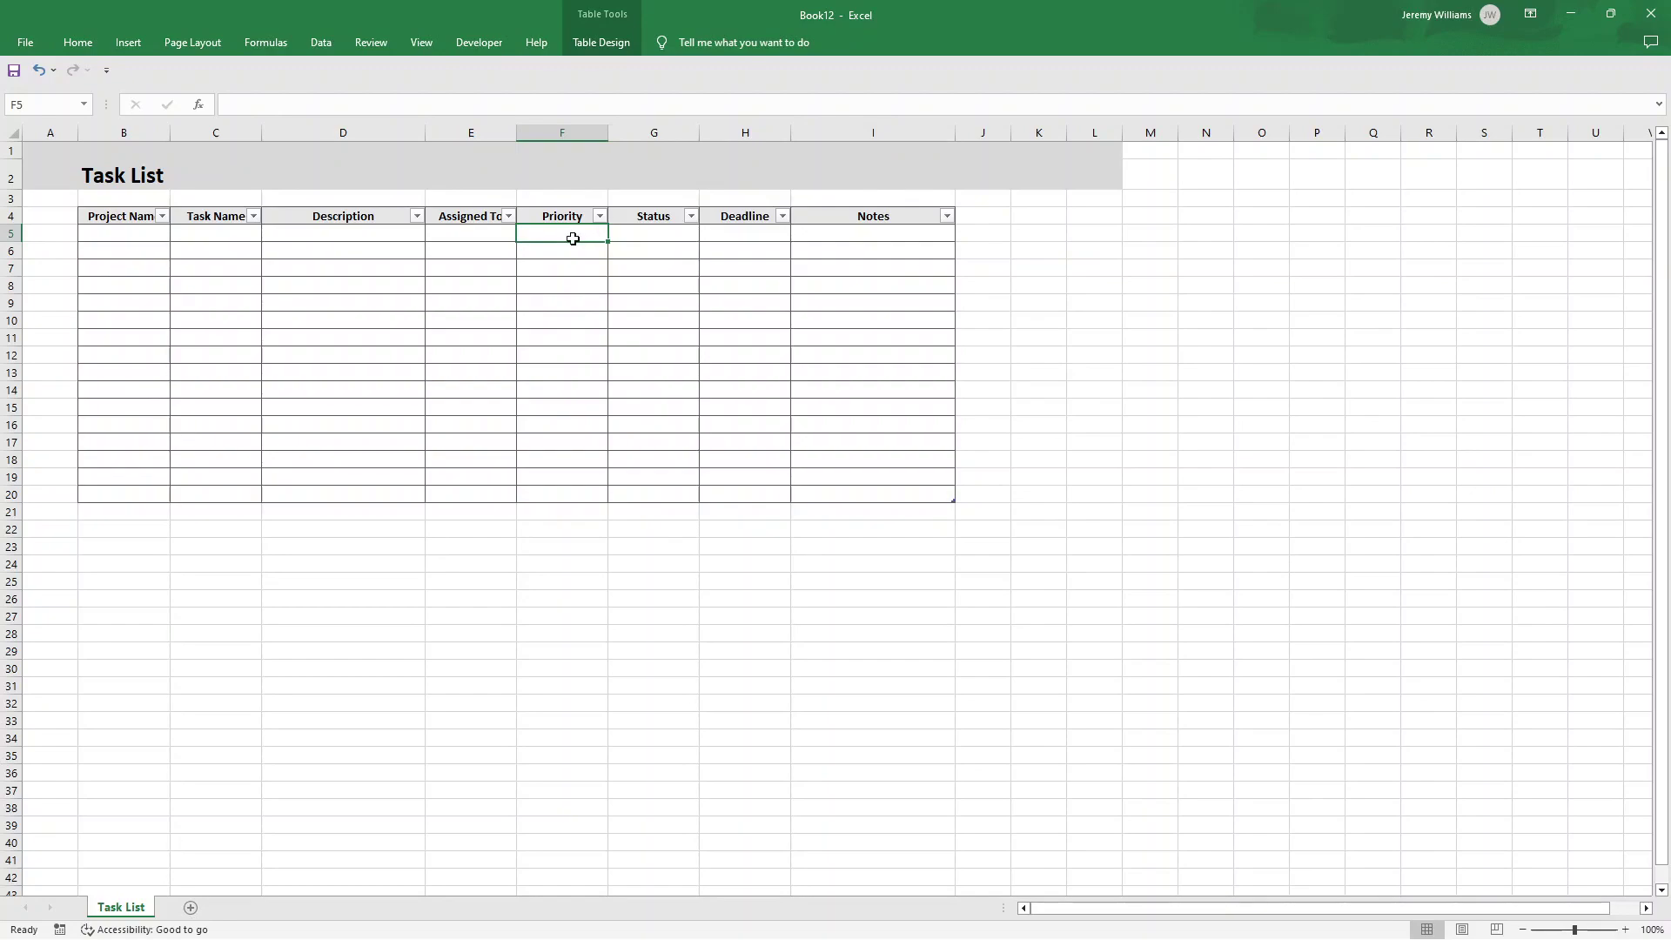
- Add a new sheet named Key and copy the A1:D2 title block from Task List
{"action": "left_click", "coordinate": [192, 912]}
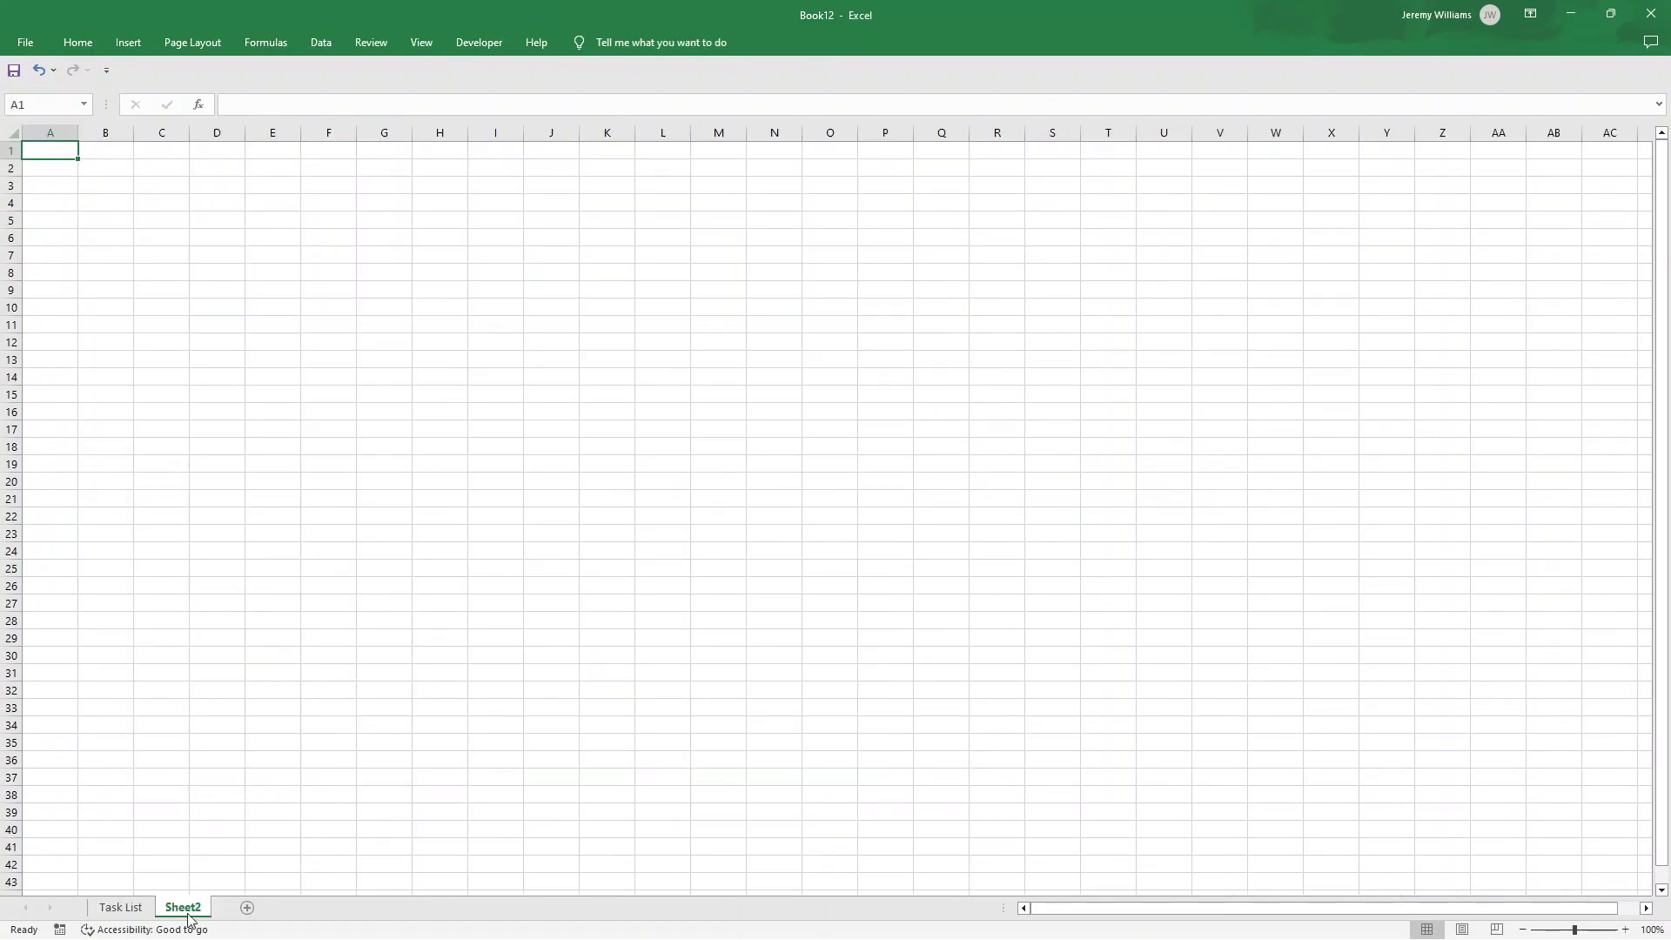
{"action": "type", "text": "Key"}
{"action": "left_click", "coordinate": [135, 913]}
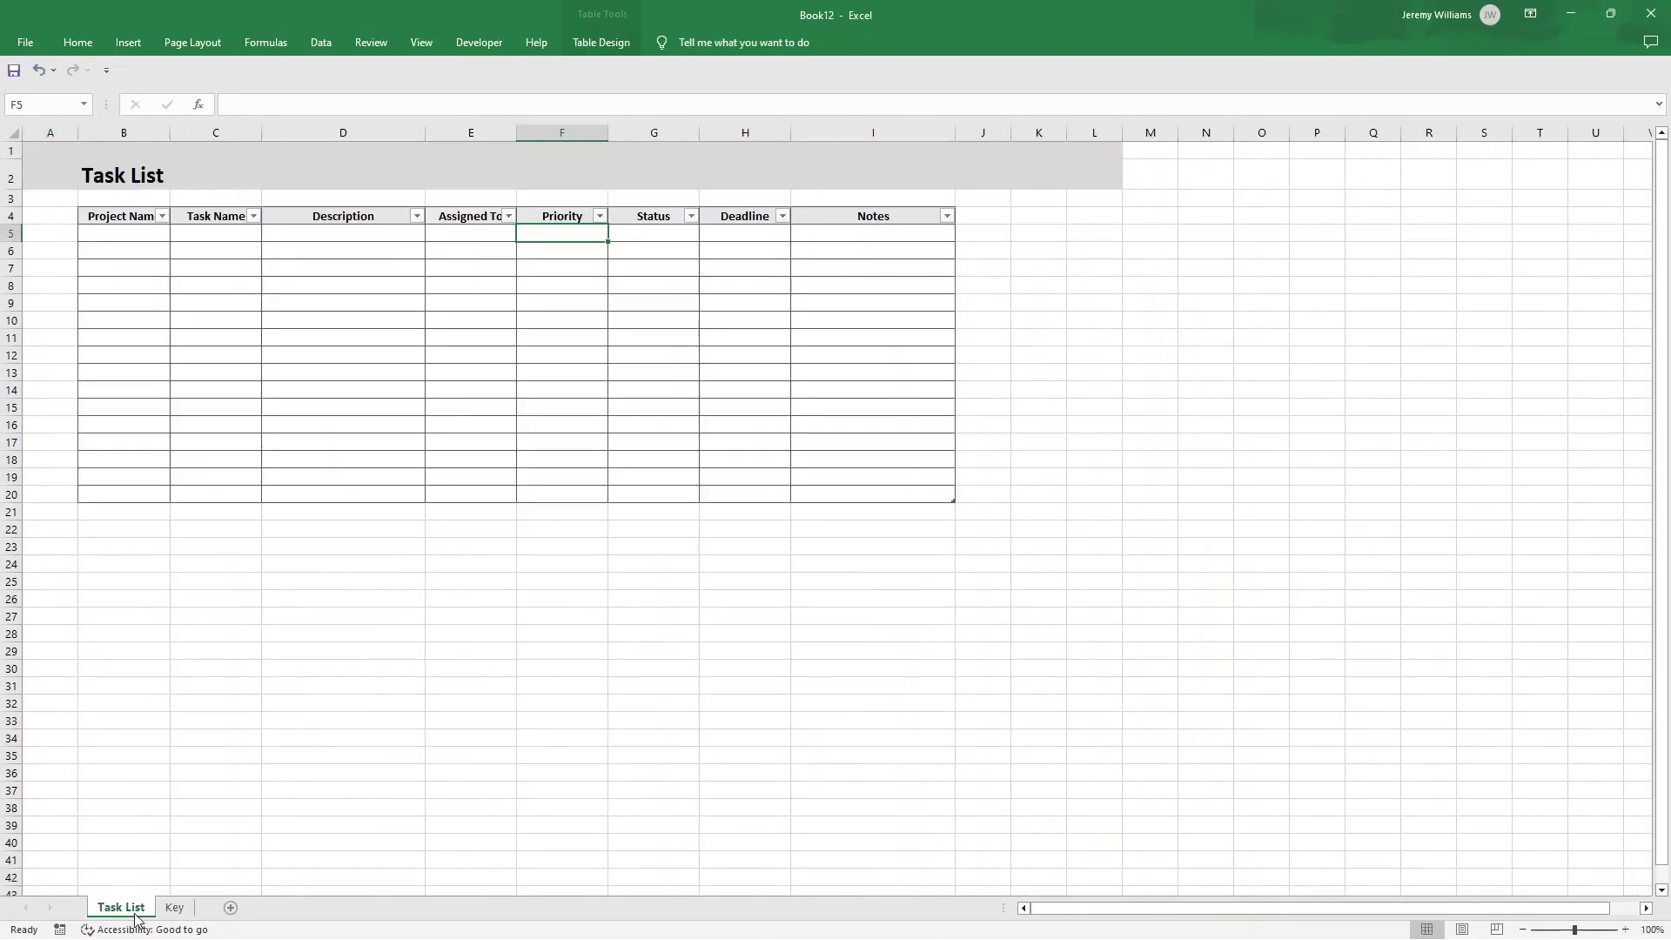
{"action": "left_click", "coordinate": [34, 148]}
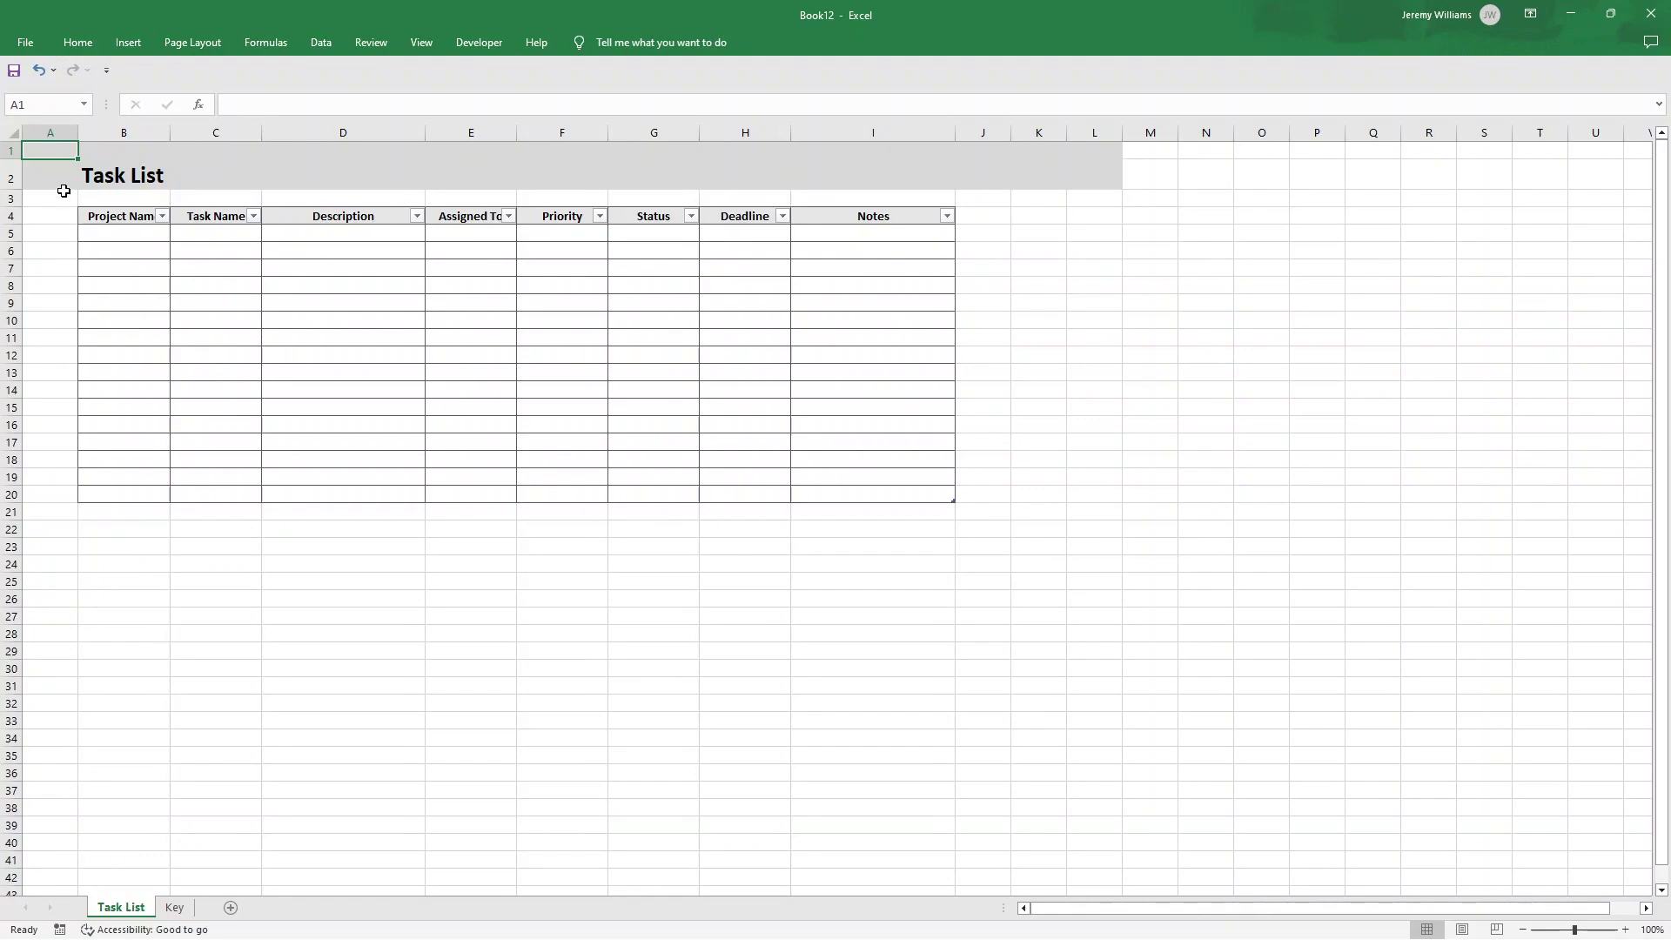
{"action": "left_click_drag", "start_coordinate": [56, 151], "coordinate": [328, 172]}
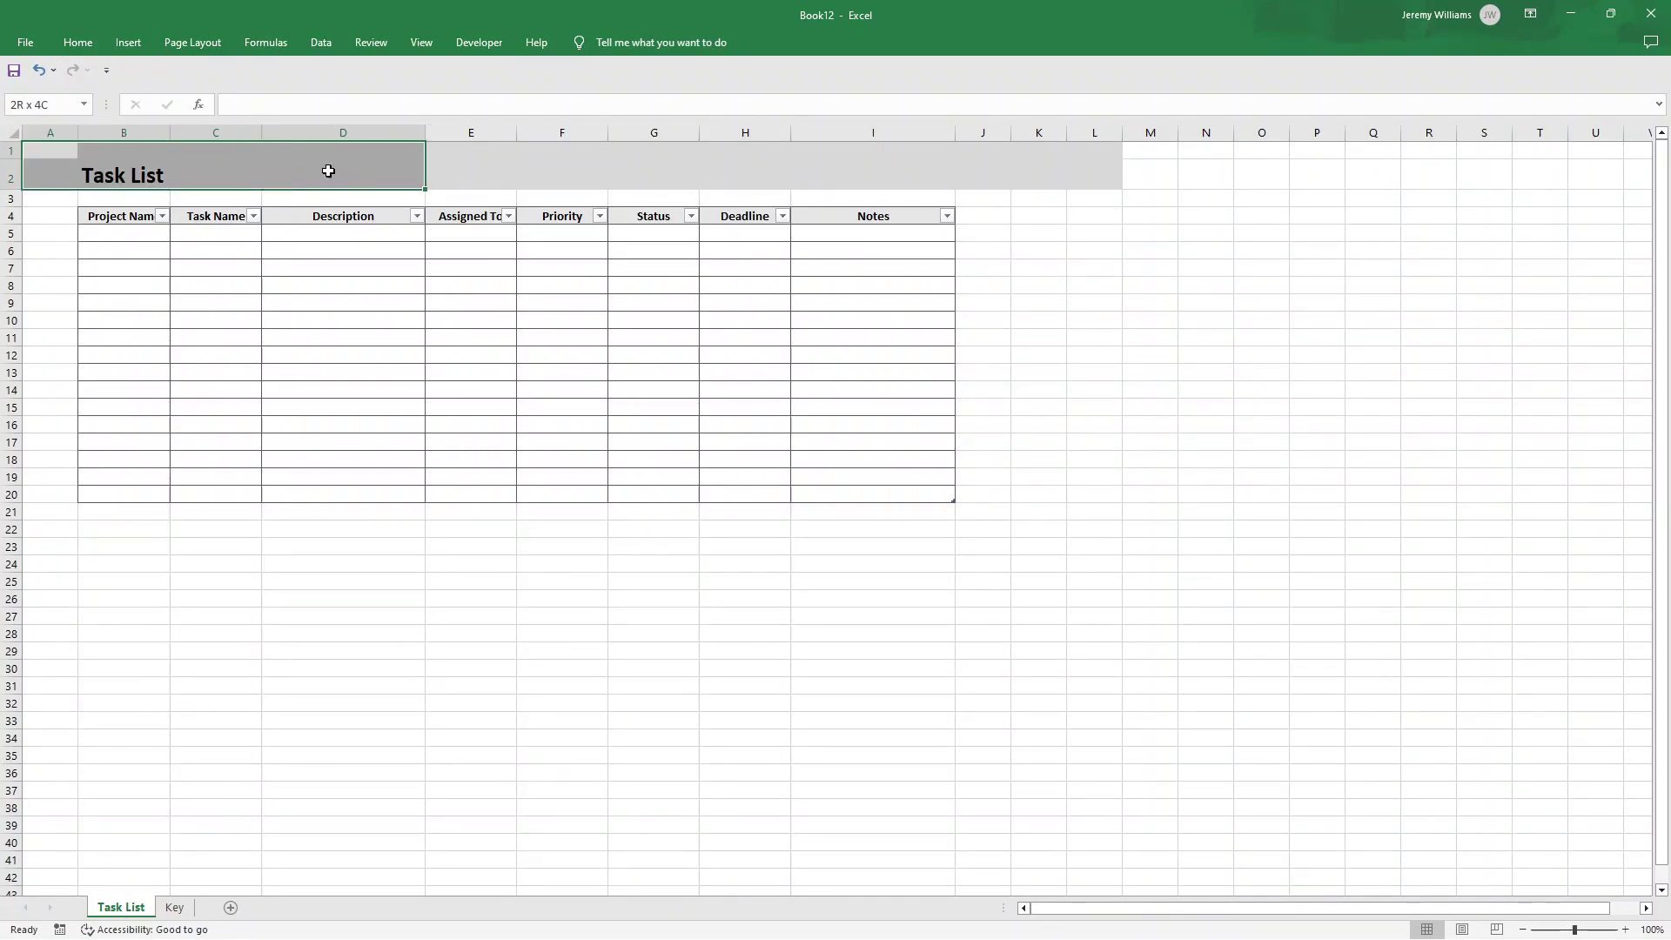
{"action": "key", "text": "ctrl+c"}
- Paste the title block onto Key and change the B2 heading to 'Key'
{"action": "left_click", "coordinate": [174, 907]}
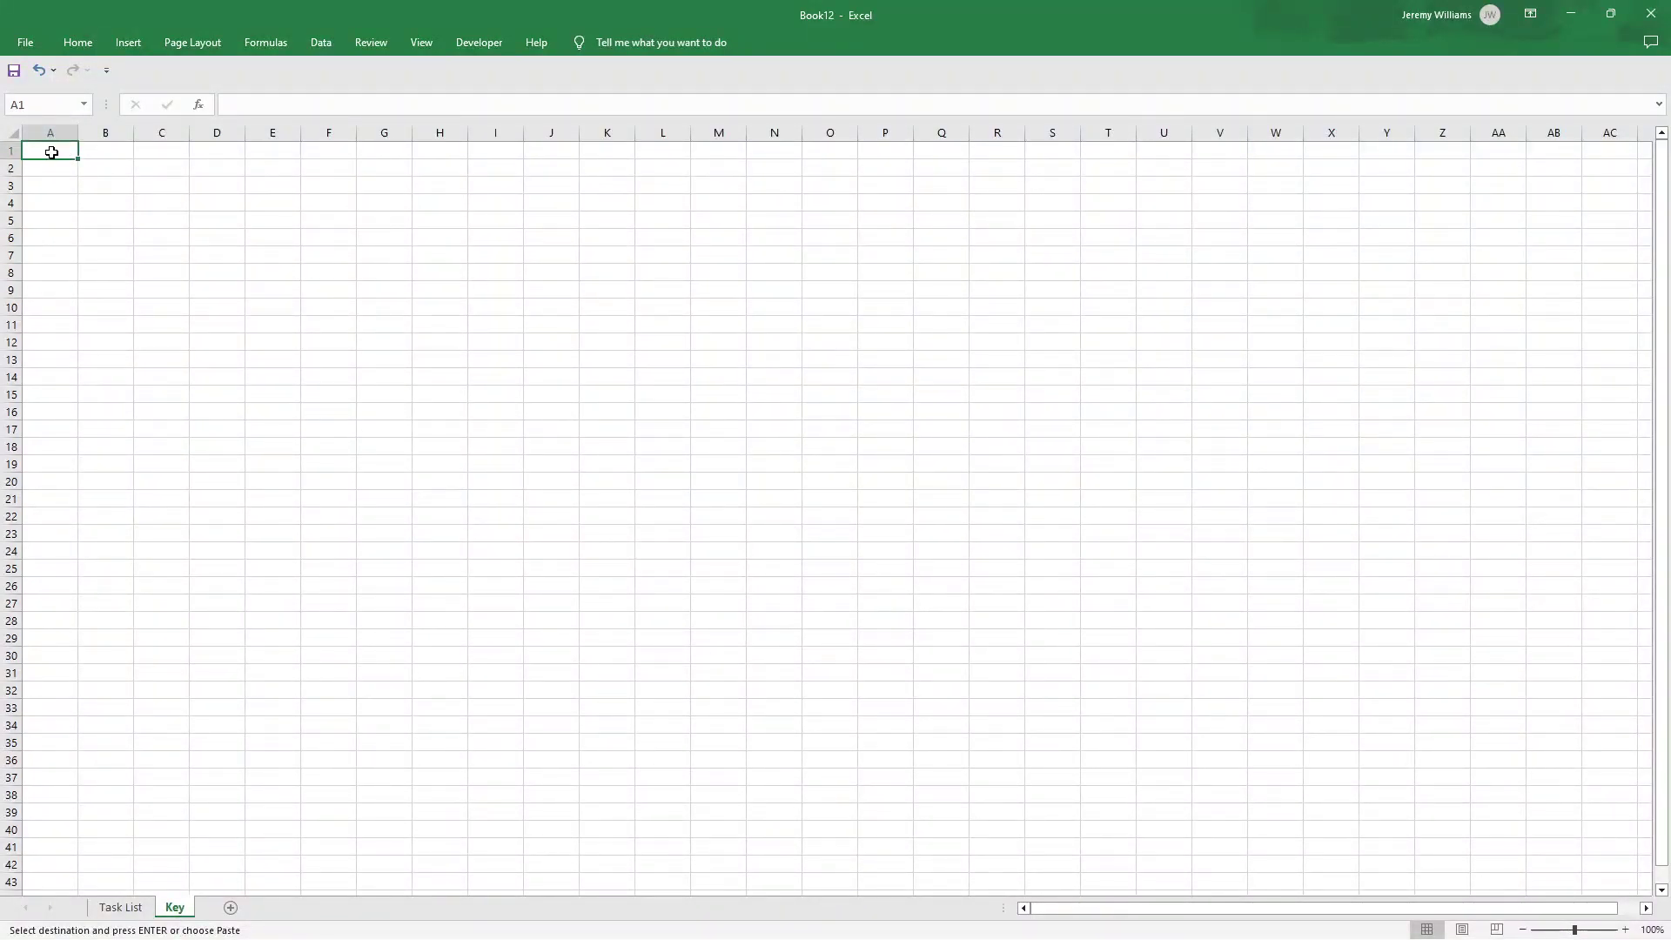
{"action": "key", "text": "ctrl+v"}
{"action": "double_click", "coordinate": [119, 175]}
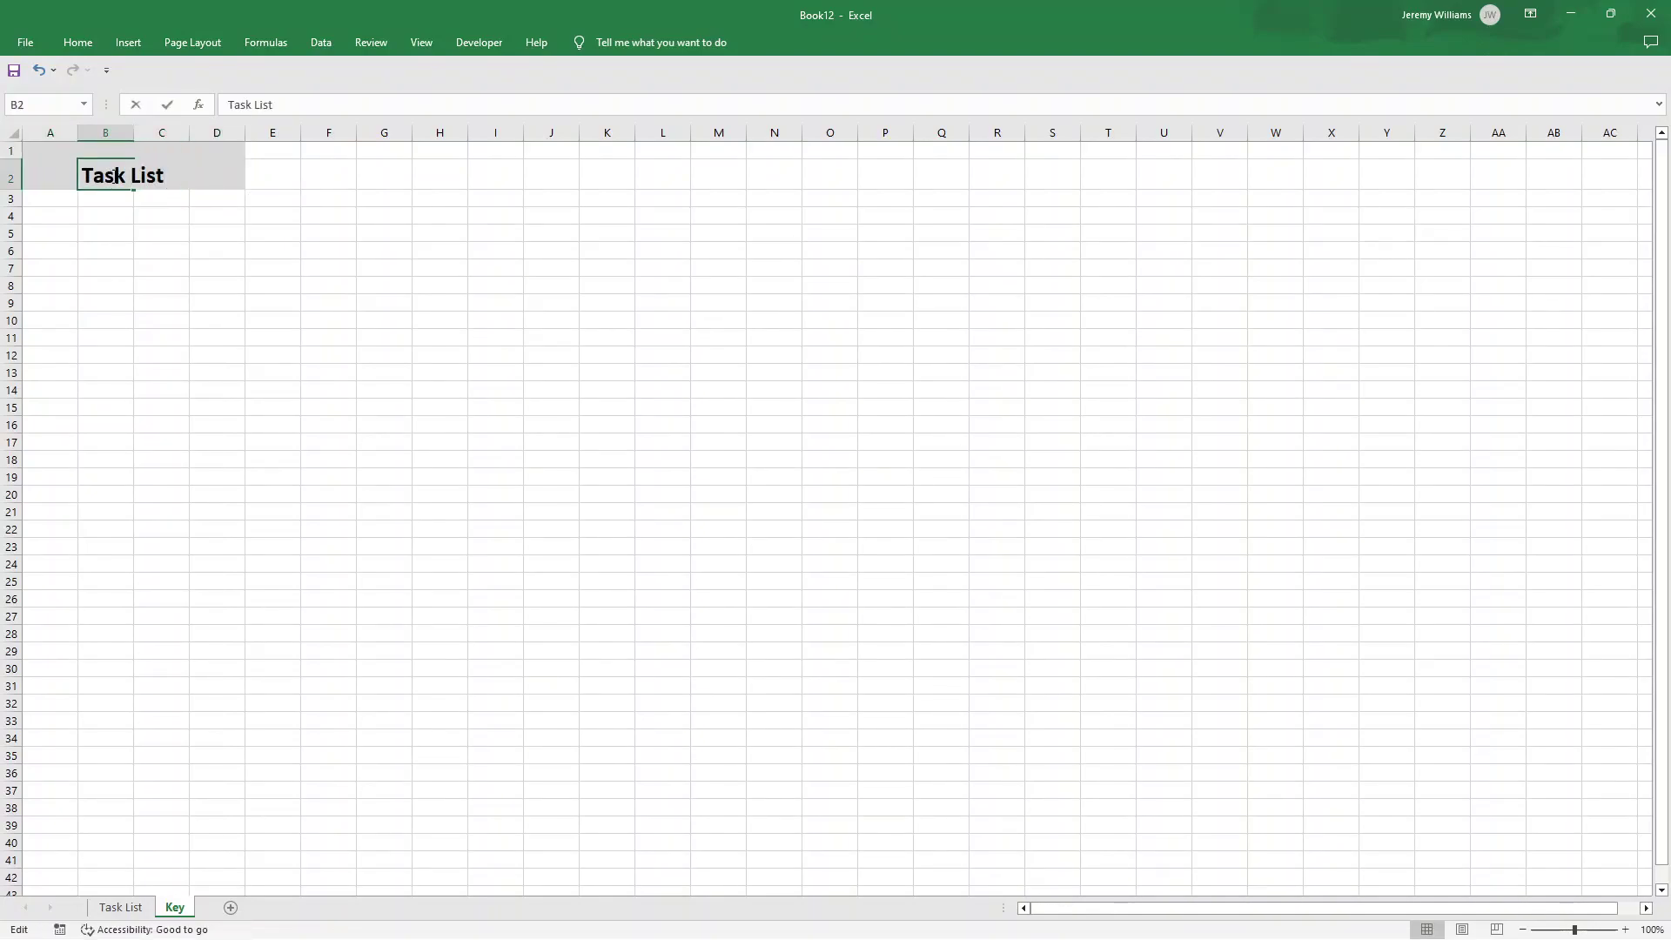
{"action": "triple_click", "coordinate": [119, 175]}
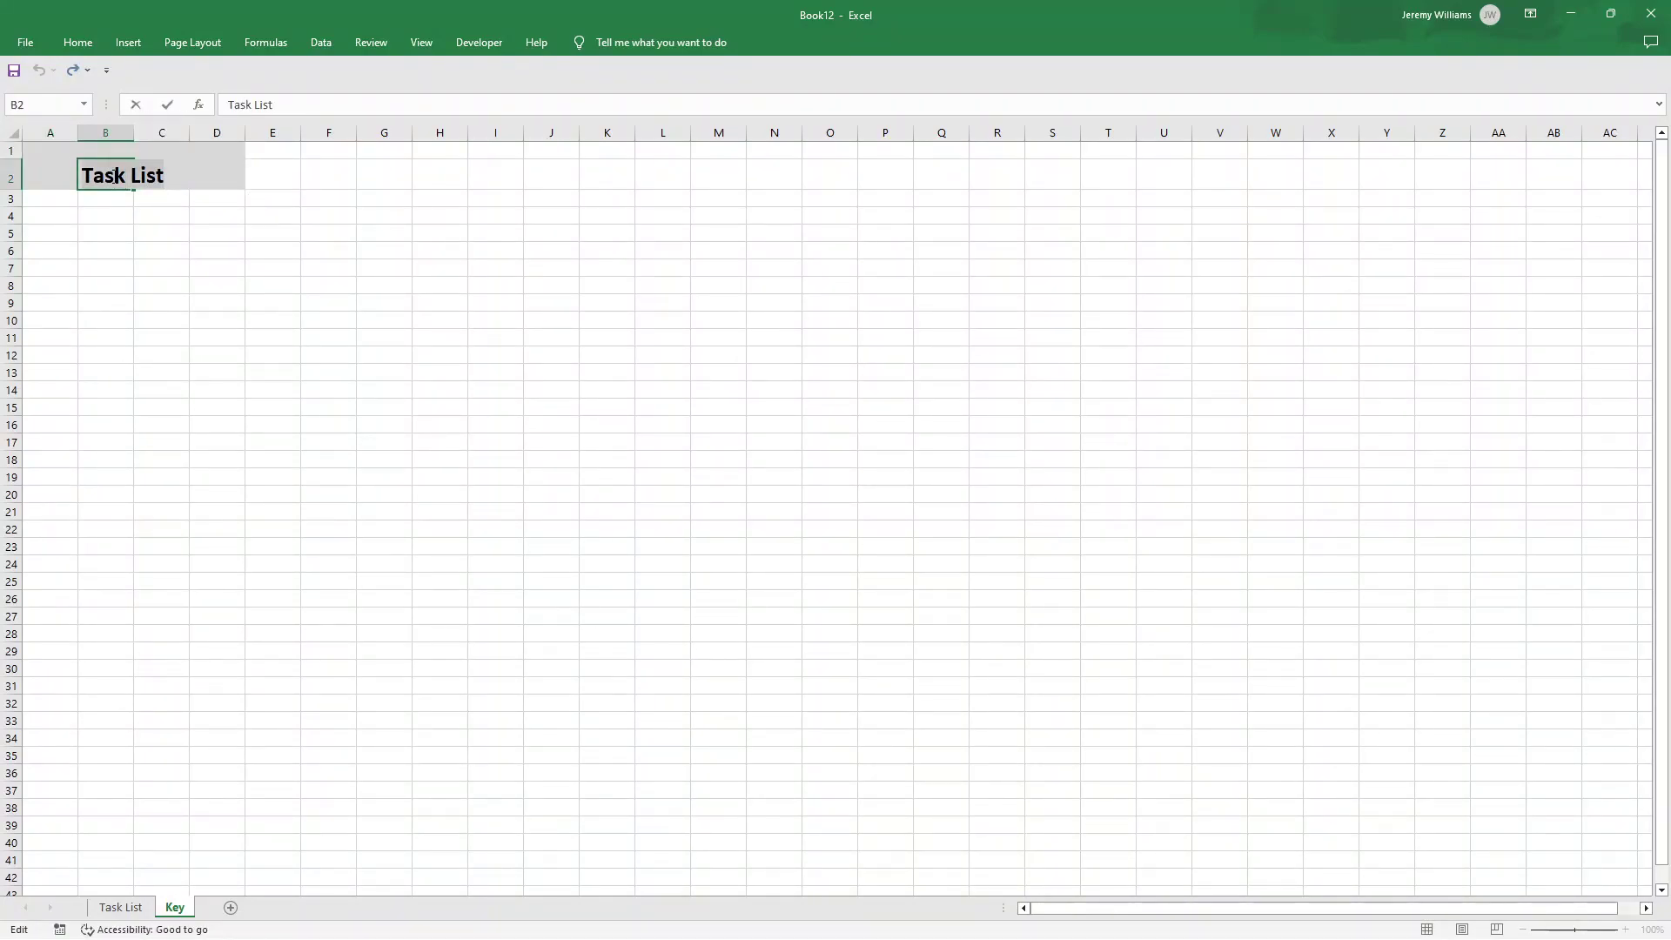
{"action": "type", "text": "Key"}
{"action": "key", "text": "Return"}
{"action": "left_click_drag", "start_coordinate": [71, 153], "coordinate": [237, 168]}
- Add bold, grey-filled headings Priority and Status in B4 and C4 of the Key sheet
{"action": "left_click", "coordinate": [95, 211]}
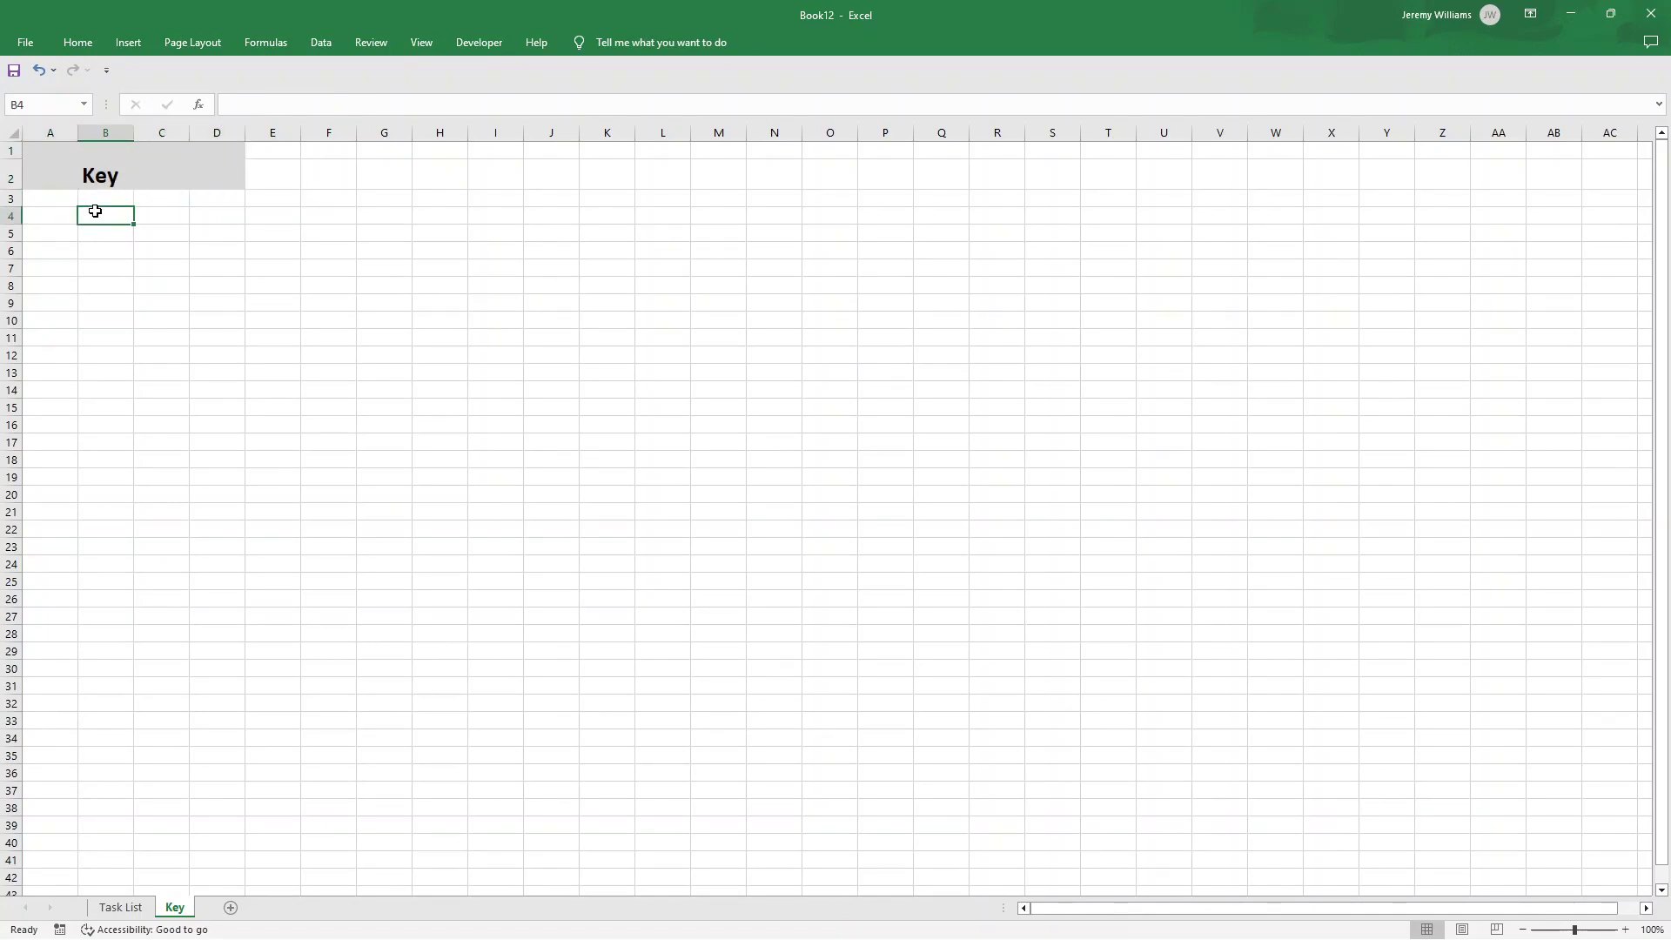
{"action": "type", "text": "Priority"}
{"action": "key", "text": "Return"}
{"action": "left_click", "coordinate": [95, 211]}
{"action": "key", "text": "Tab"}
{"action": "type", "text": "Status"}
{"action": "key", "text": "Return"}
{"action": "left_click_drag", "start_coordinate": [95, 211], "coordinate": [139, 213]}
{"action": "left_click", "coordinate": [93, 51]}
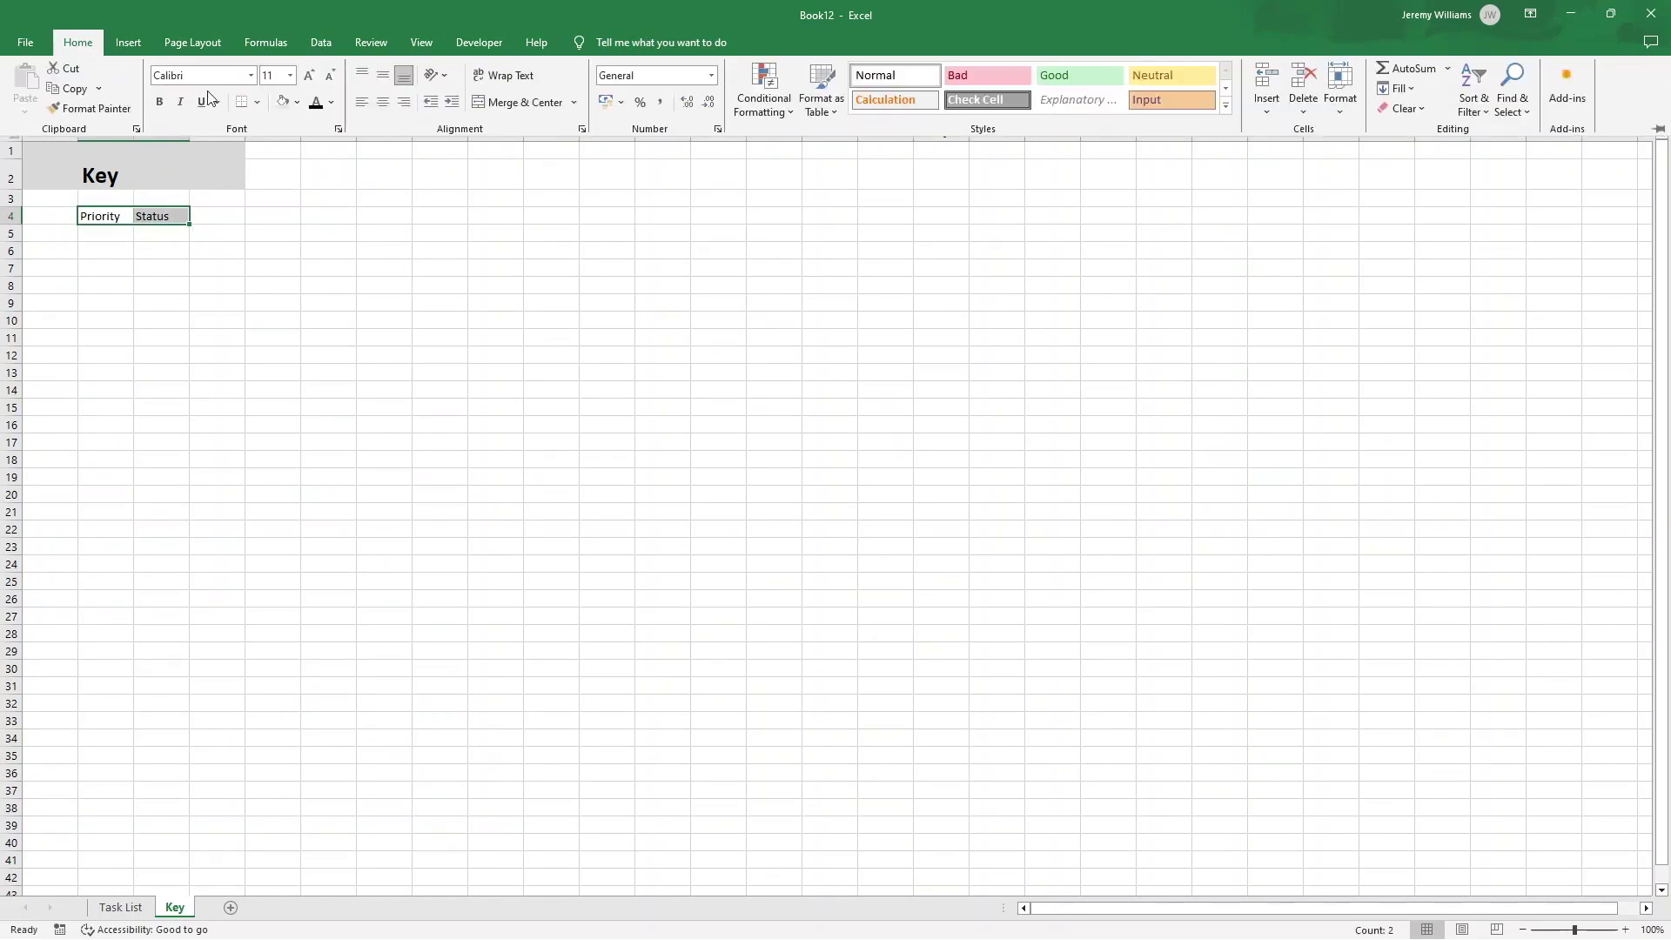
{"action": "left_click", "coordinate": [160, 102]}
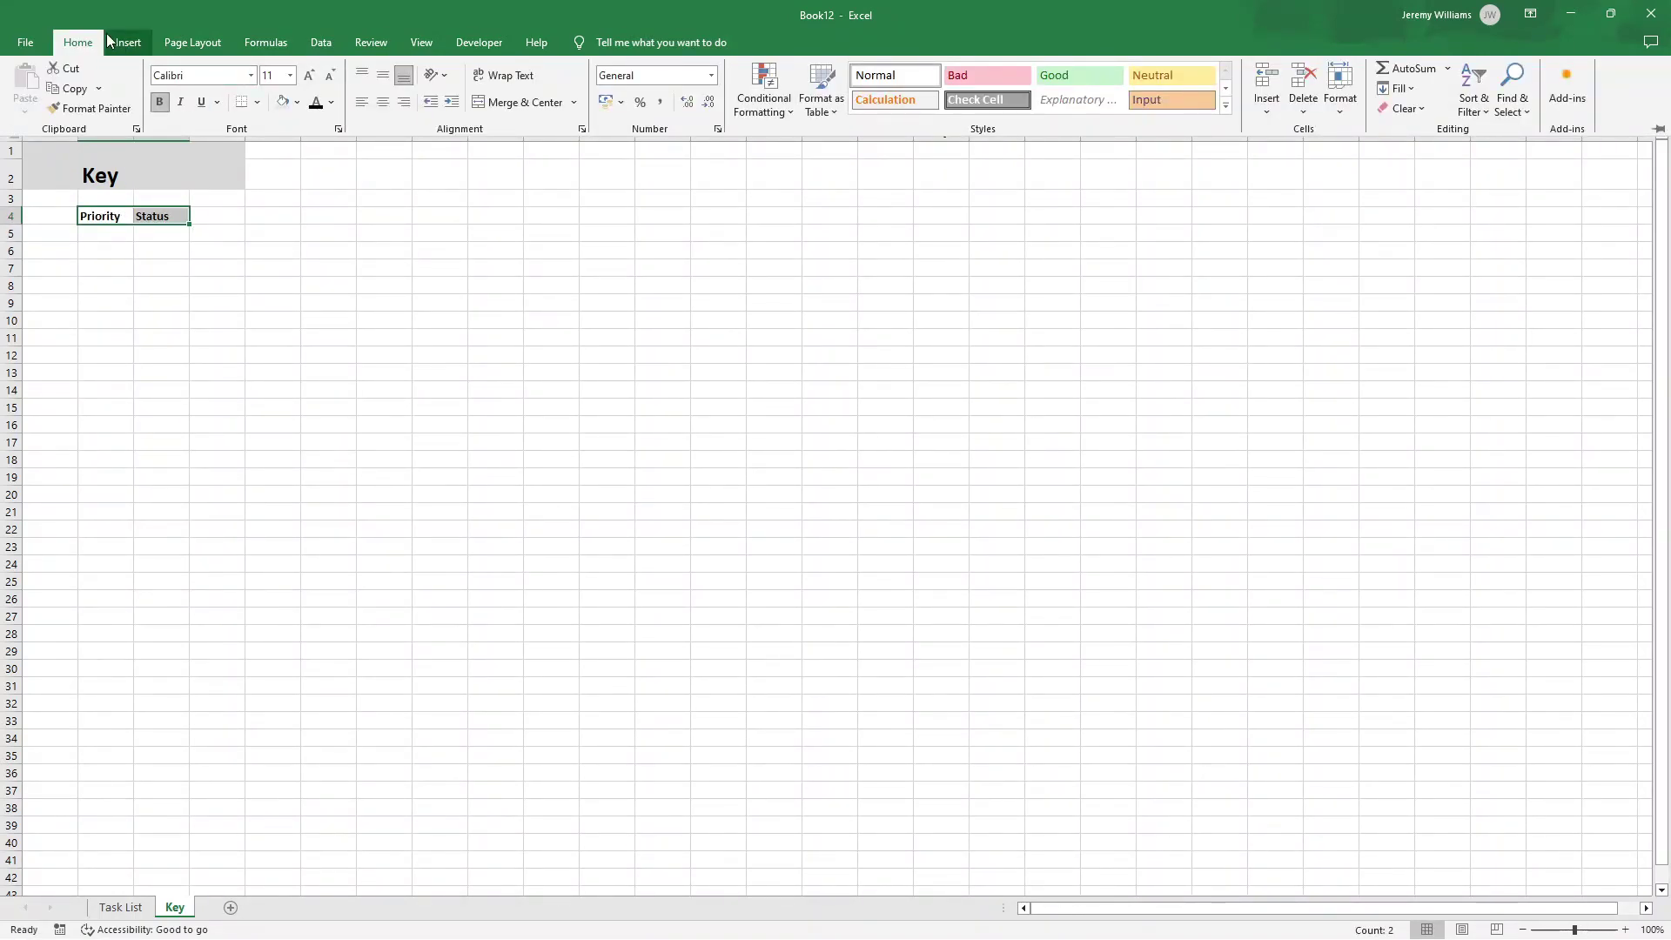
{"action": "left_click", "coordinate": [283, 103]}
- List the priorities Low, Medium and High in B5:B7
{"action": "left_click", "coordinate": [124, 234]}
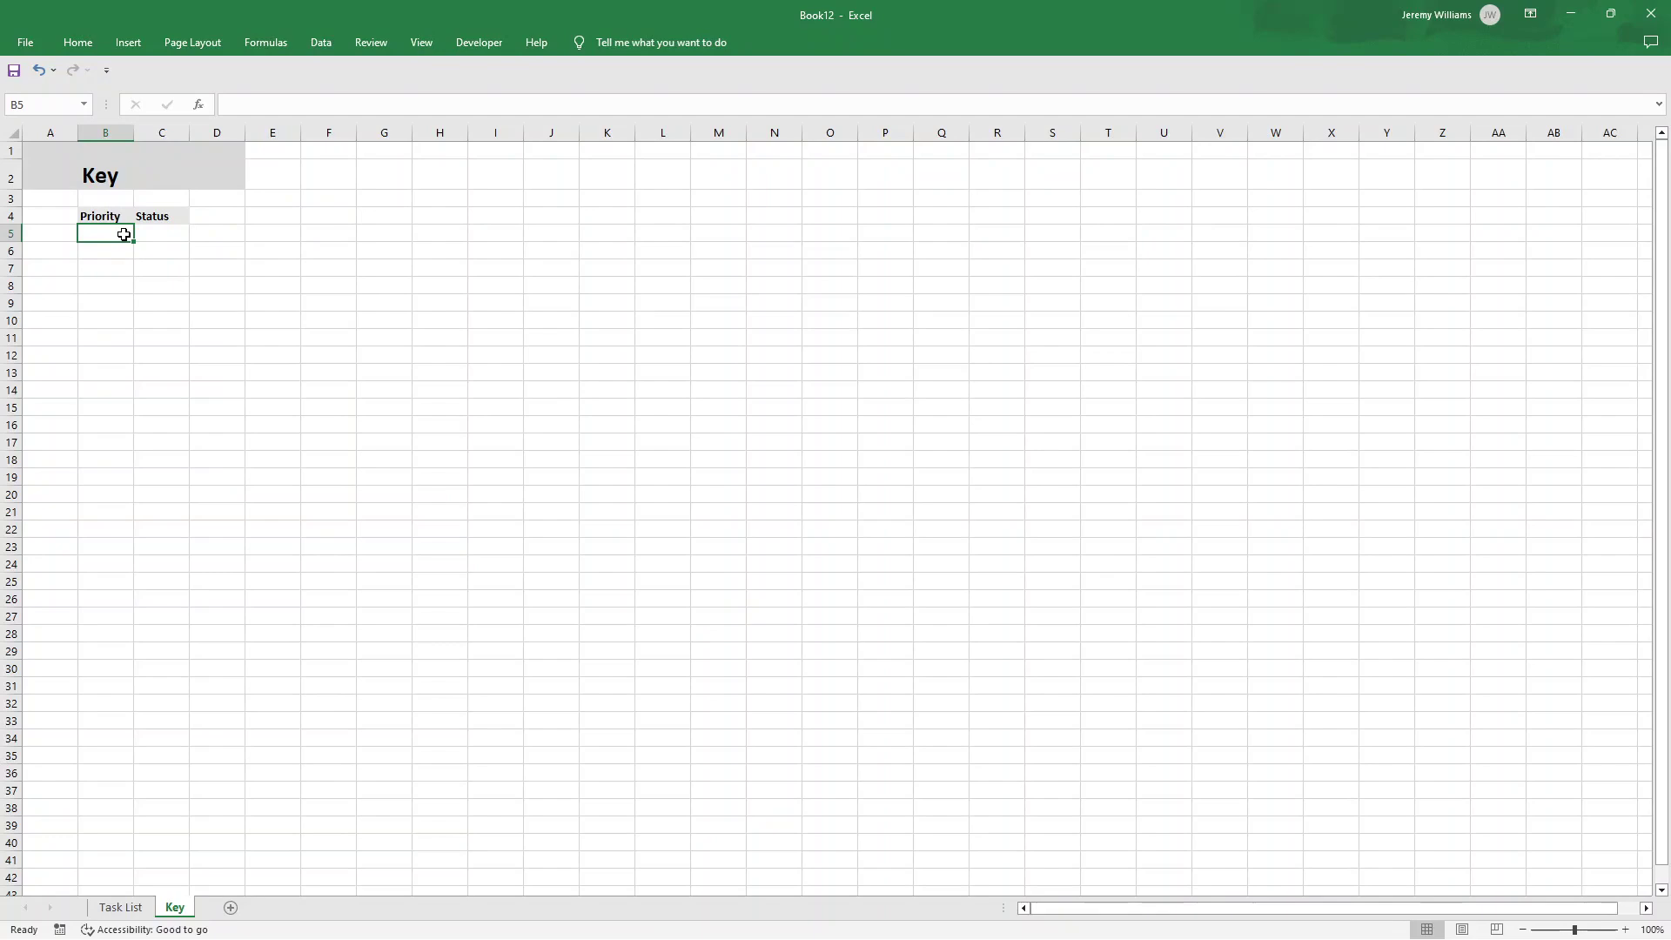
{"action": "type", "text": "Low"}
{"action": "key", "text": "Return"}
{"action": "type", "text": "Medium"}
{"action": "key", "text": "Return"}
{"action": "type", "text": "High"}
{"action": "key", "text": "Return"}
- List the statuses Not Started, In Progress, Complete and No Longer Required in C5:C8
{"action": "key", "text": "Up"}
{"action": "key", "text": "Up"}
{"action": "key", "text": "Up"}
{"action": "key", "text": "Right"}
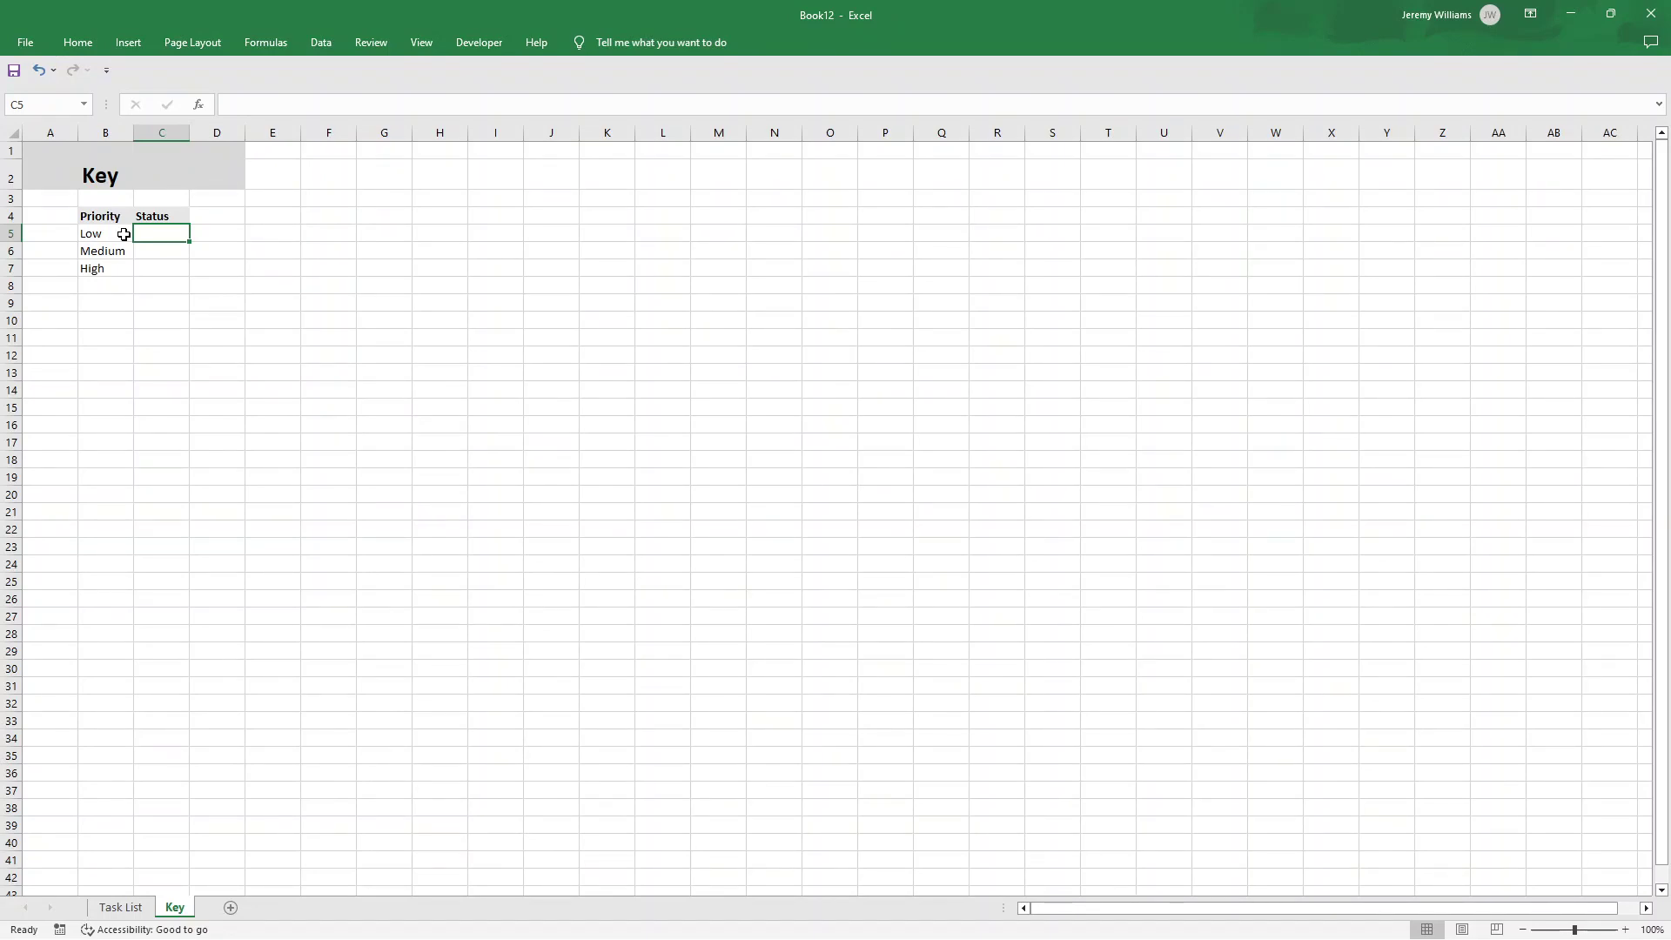
{"action": "type", "text": "Not Started"}
{"action": "key", "text": "Return"}
{"action": "type", "text": "In Progress"}
{"action": "key", "text": "Return"}
{"action": "type", "text": "Complete"}
{"action": "key", "text": "Return"}
{"action": "type", "text": "No Longer"}
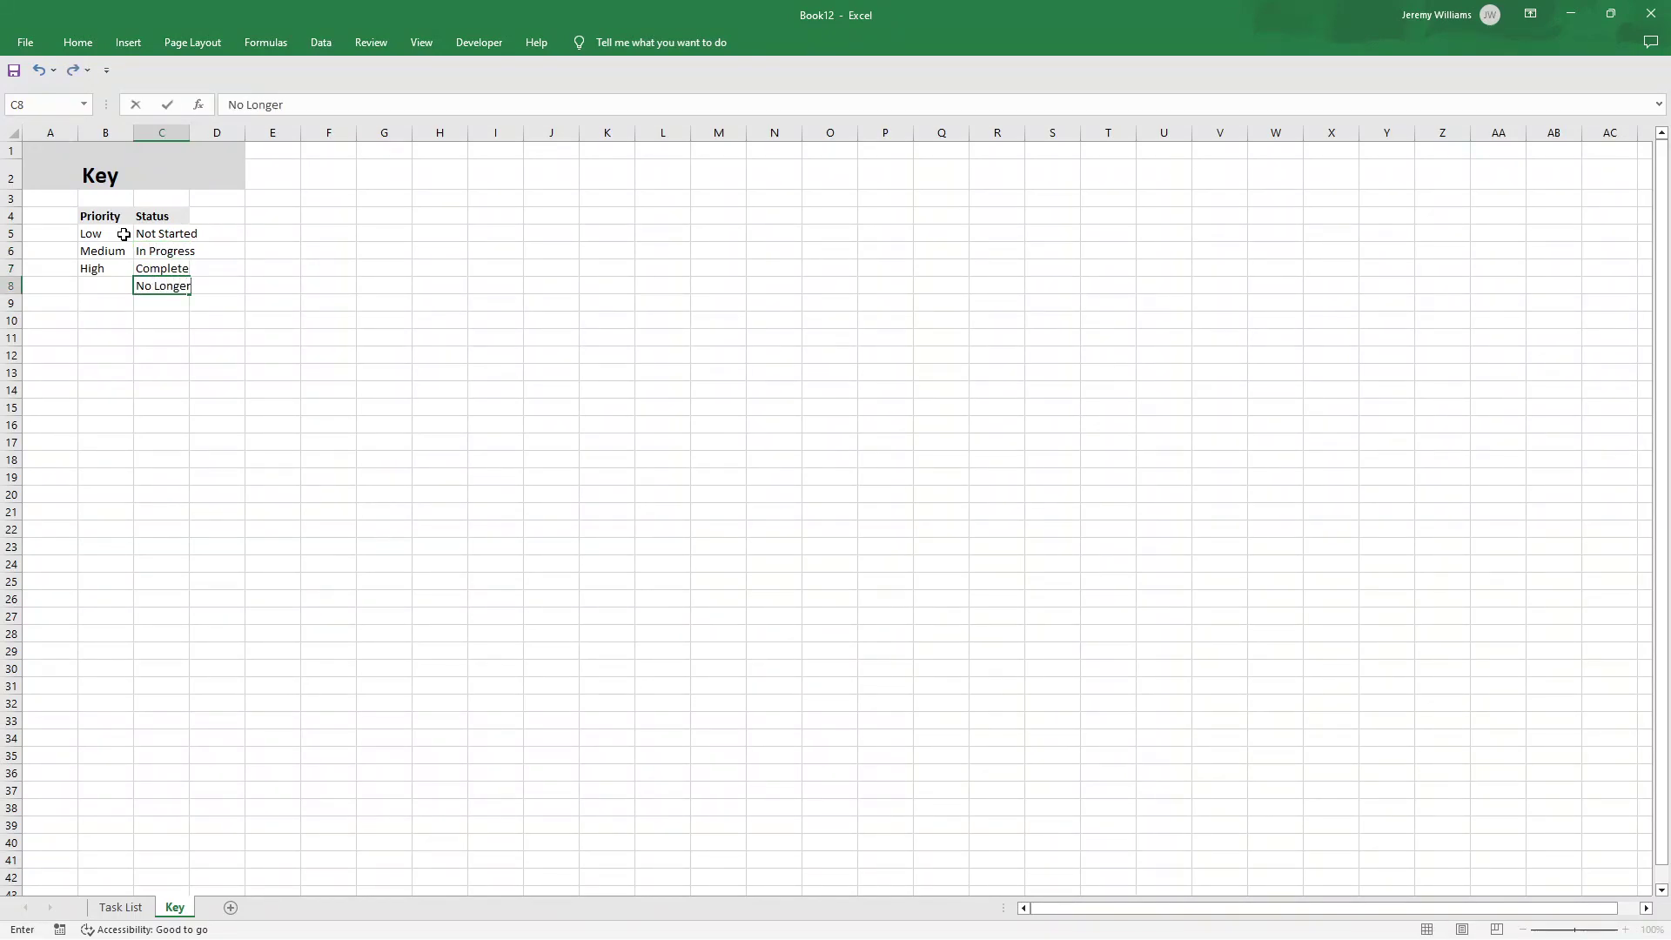
{"action": "type", "text": " Required"}
{"action": "key", "text": "Return"}
- Widen column C and convert B4:C8 into a table with headers
{"action": "left_click_drag", "start_coordinate": [189, 132], "coordinate": [265, 135]}
{"action": "left_click_drag", "start_coordinate": [104, 215], "coordinate": [227, 284]}
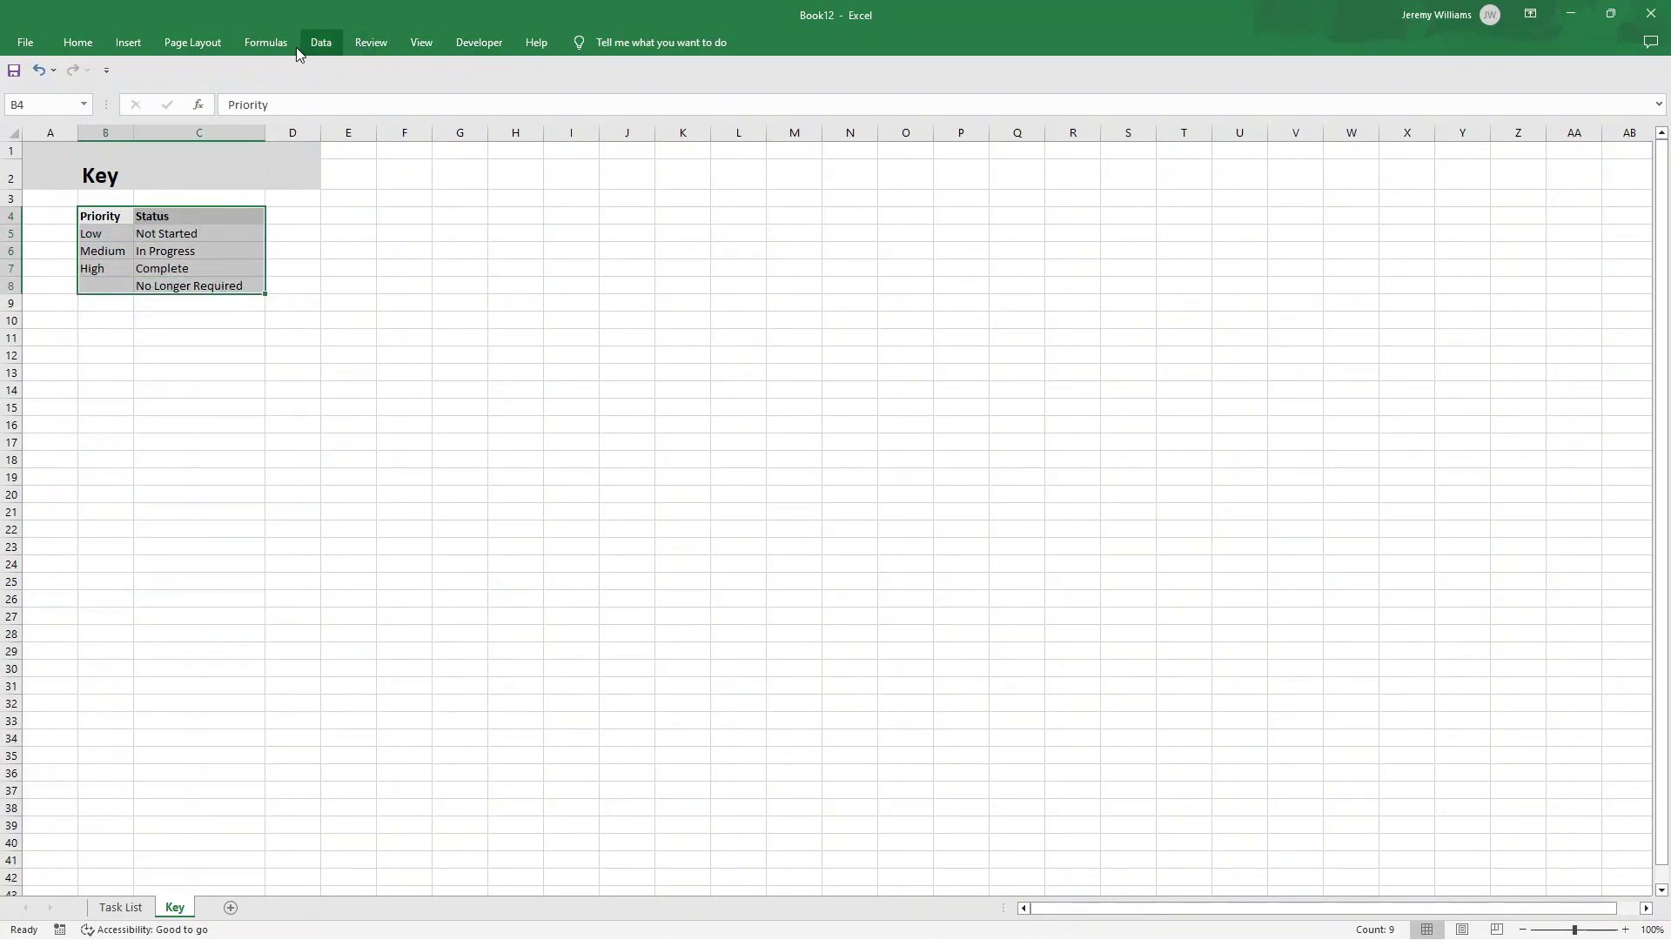
{"action": "left_click", "coordinate": [128, 45]}
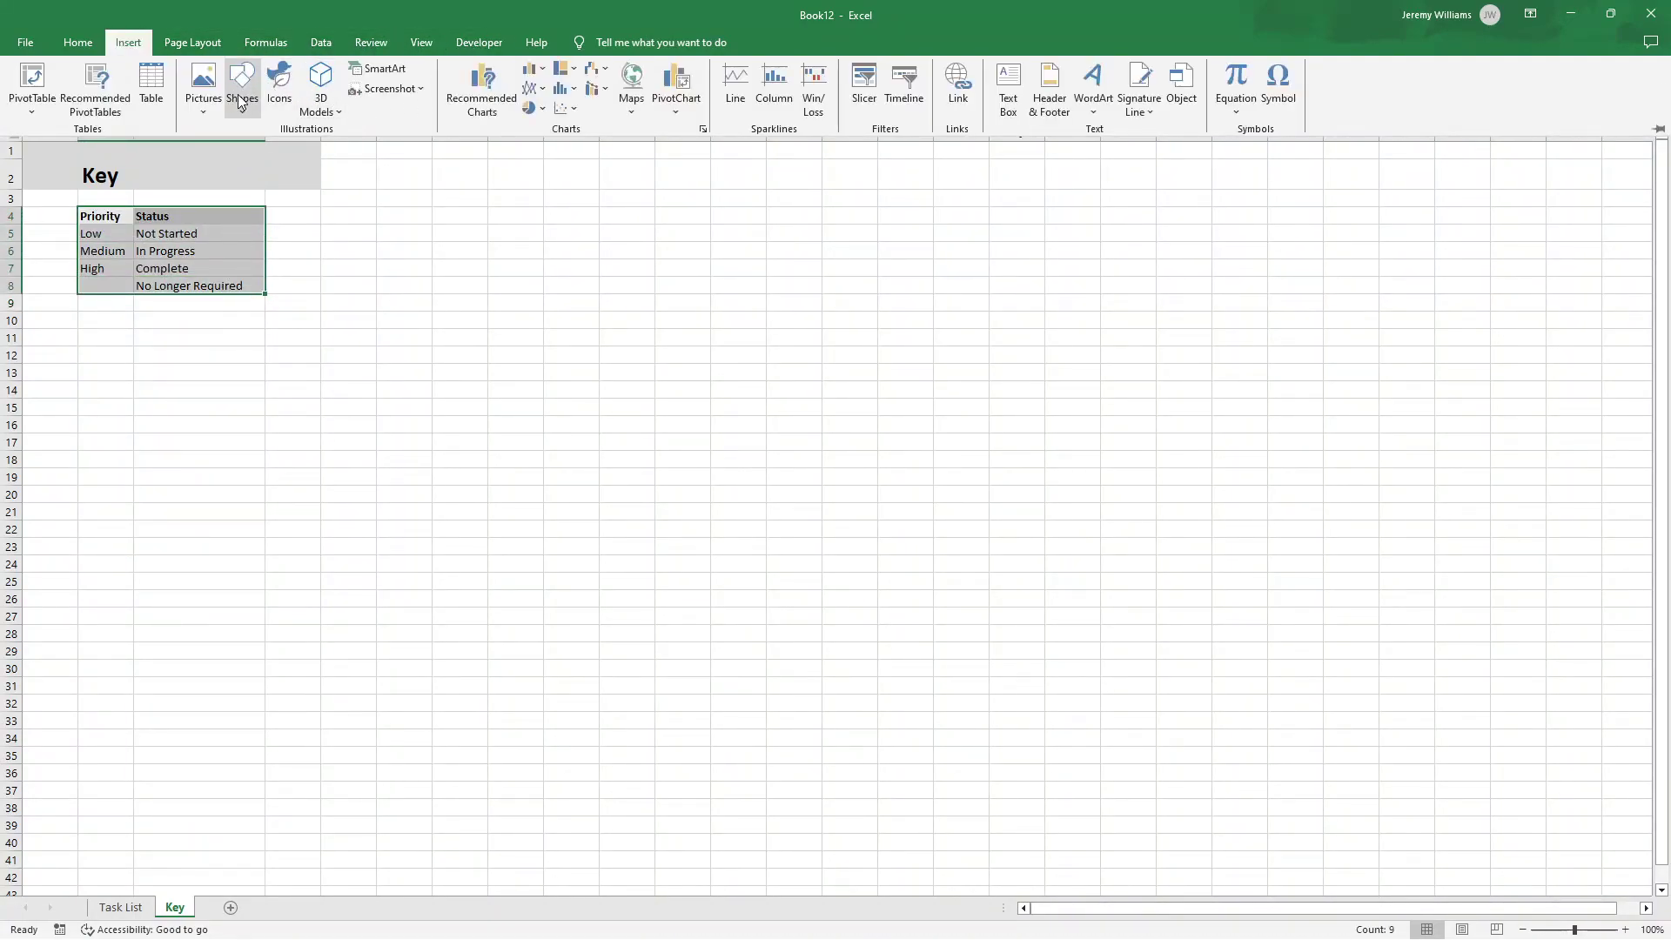
{"action": "left_click", "coordinate": [152, 82]}
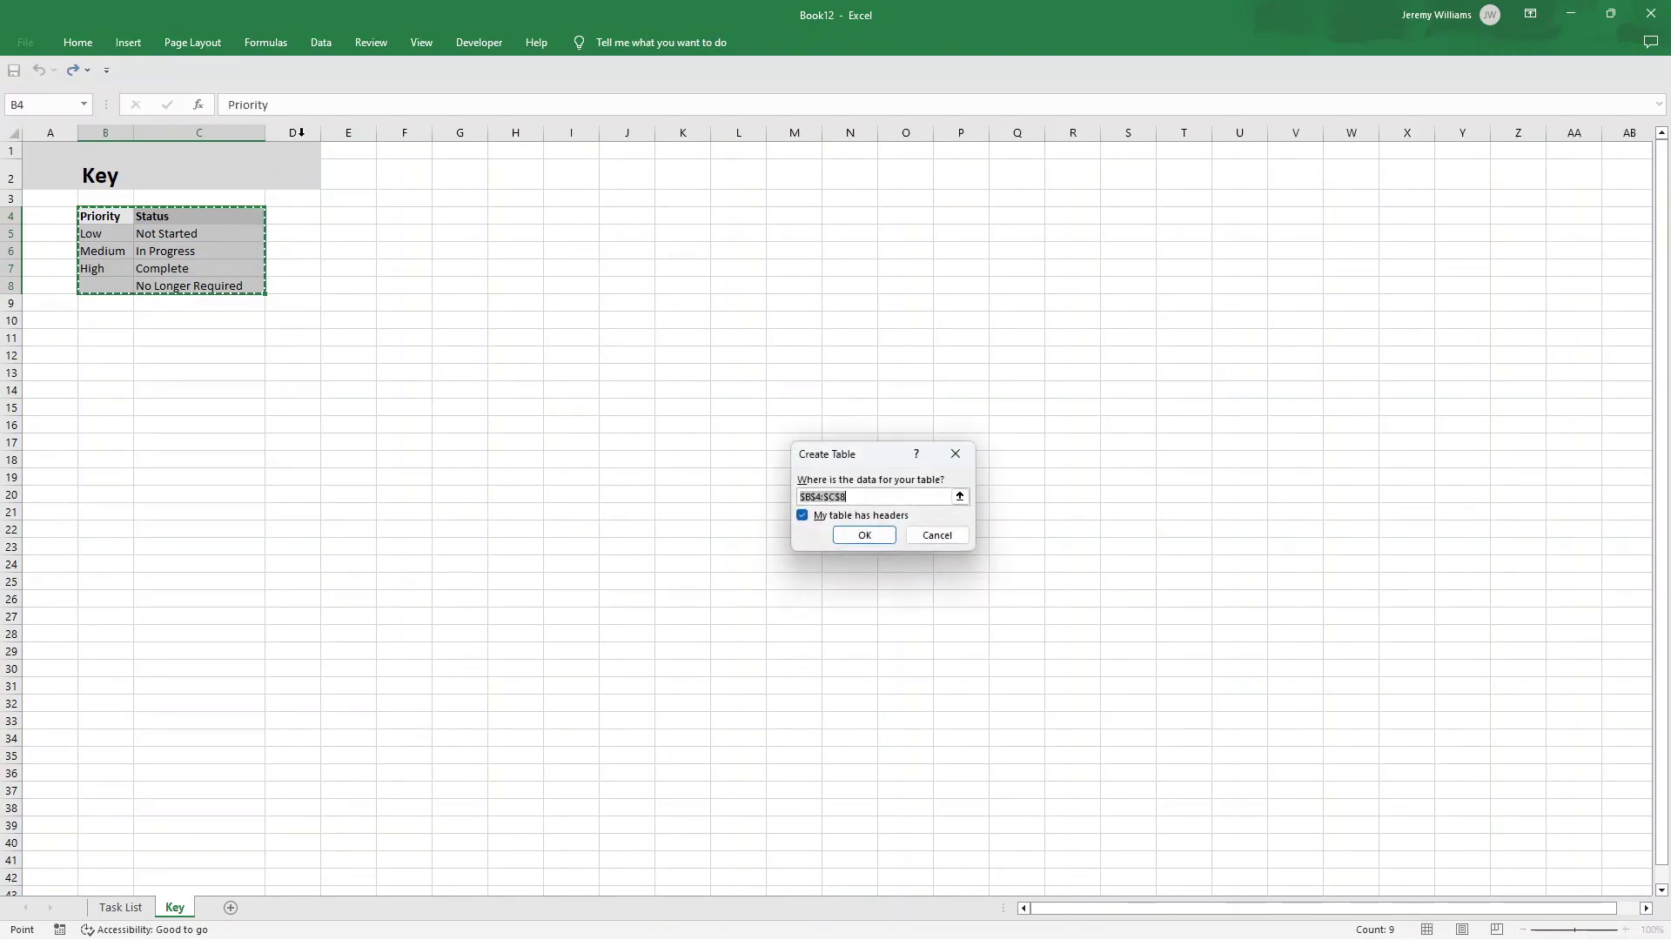
{"action": "left_click", "coordinate": [865, 533]}
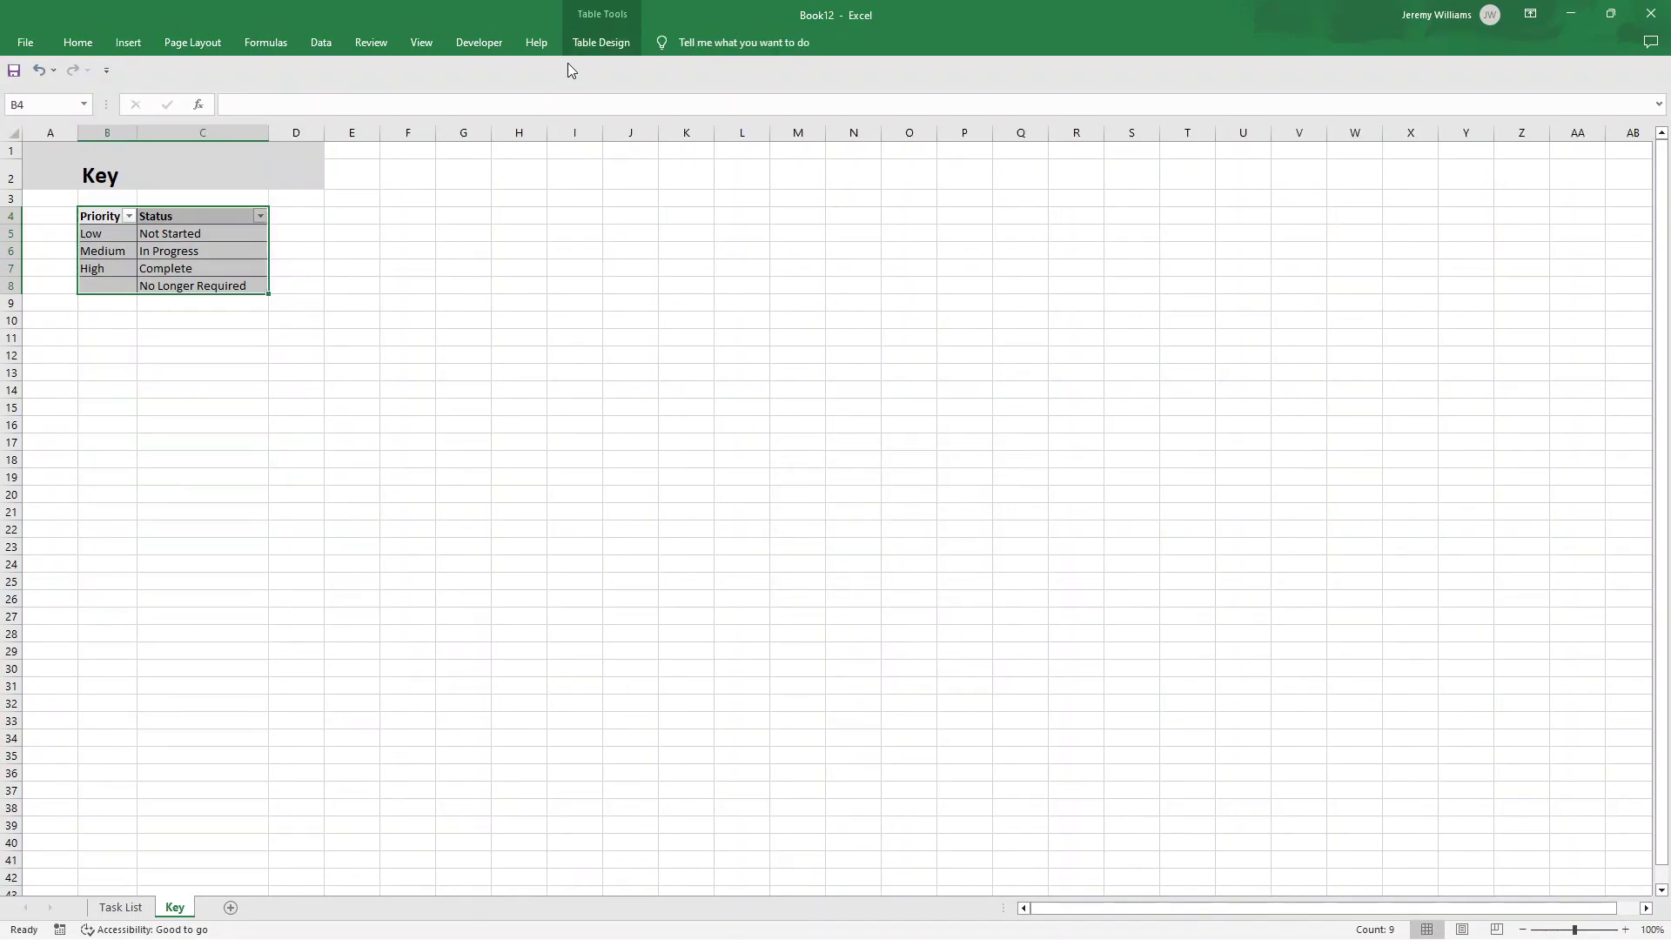
{"action": "left_click", "coordinate": [600, 43]}
{"action": "left_click", "coordinate": [1205, 114]}
- Apply the plain white bordered style to the Key table, then select Task List column F
{"action": "left_click", "coordinate": [805, 104]}
{"action": "left_click", "coordinate": [298, 337]}
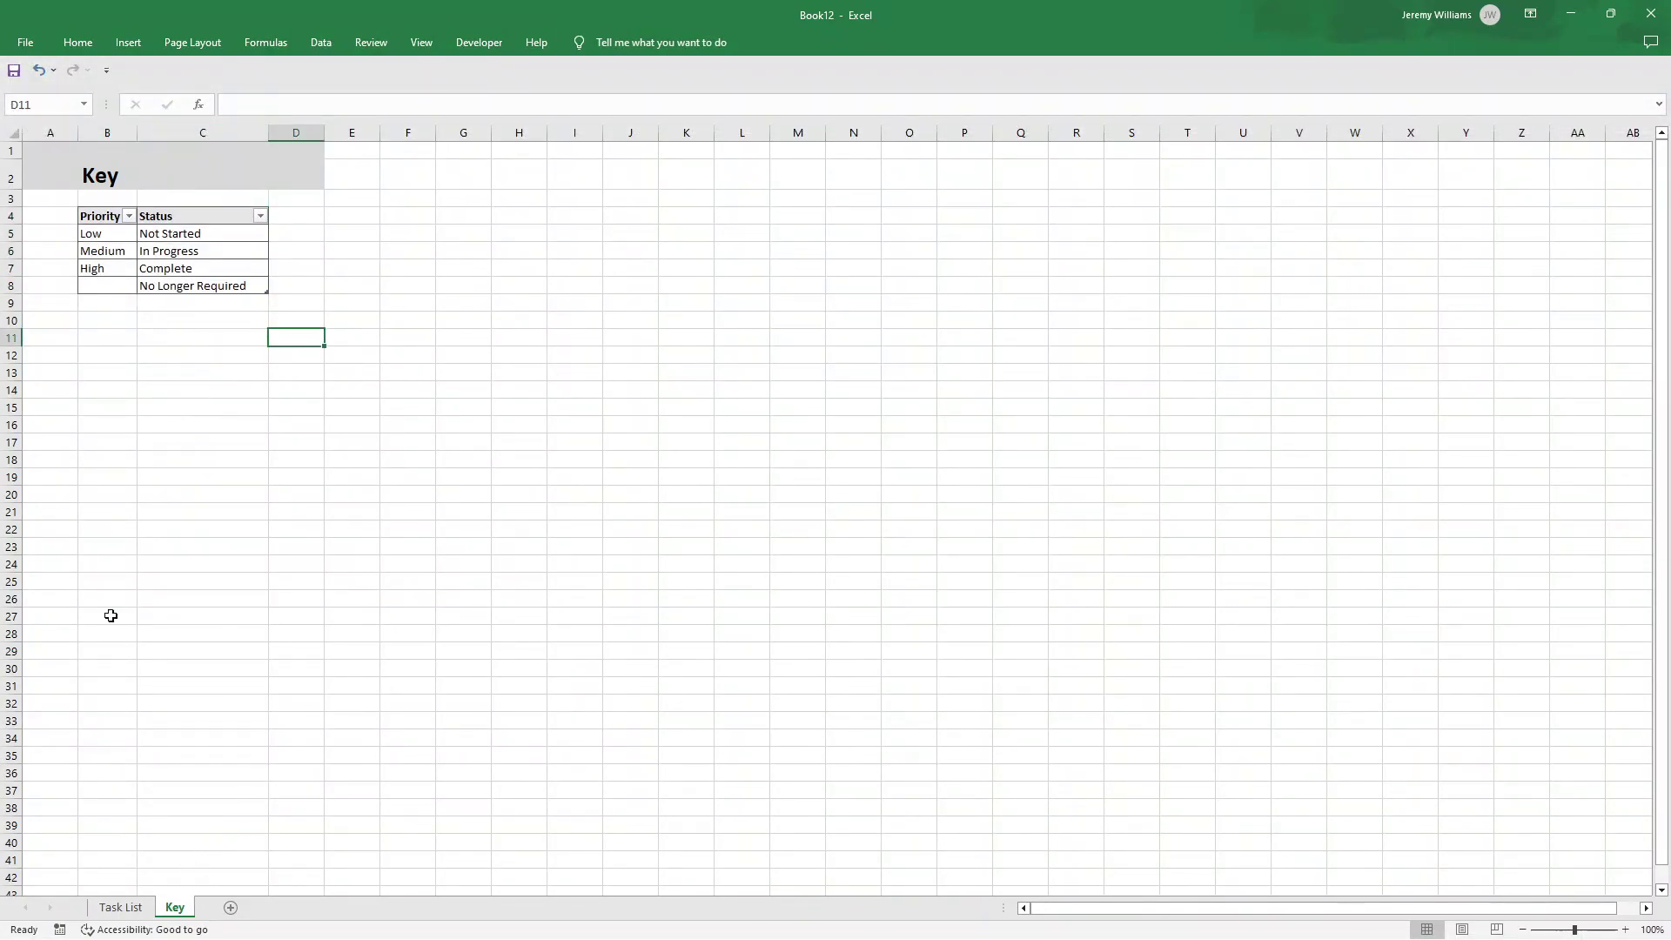
{"action": "left_click", "coordinate": [135, 908]}
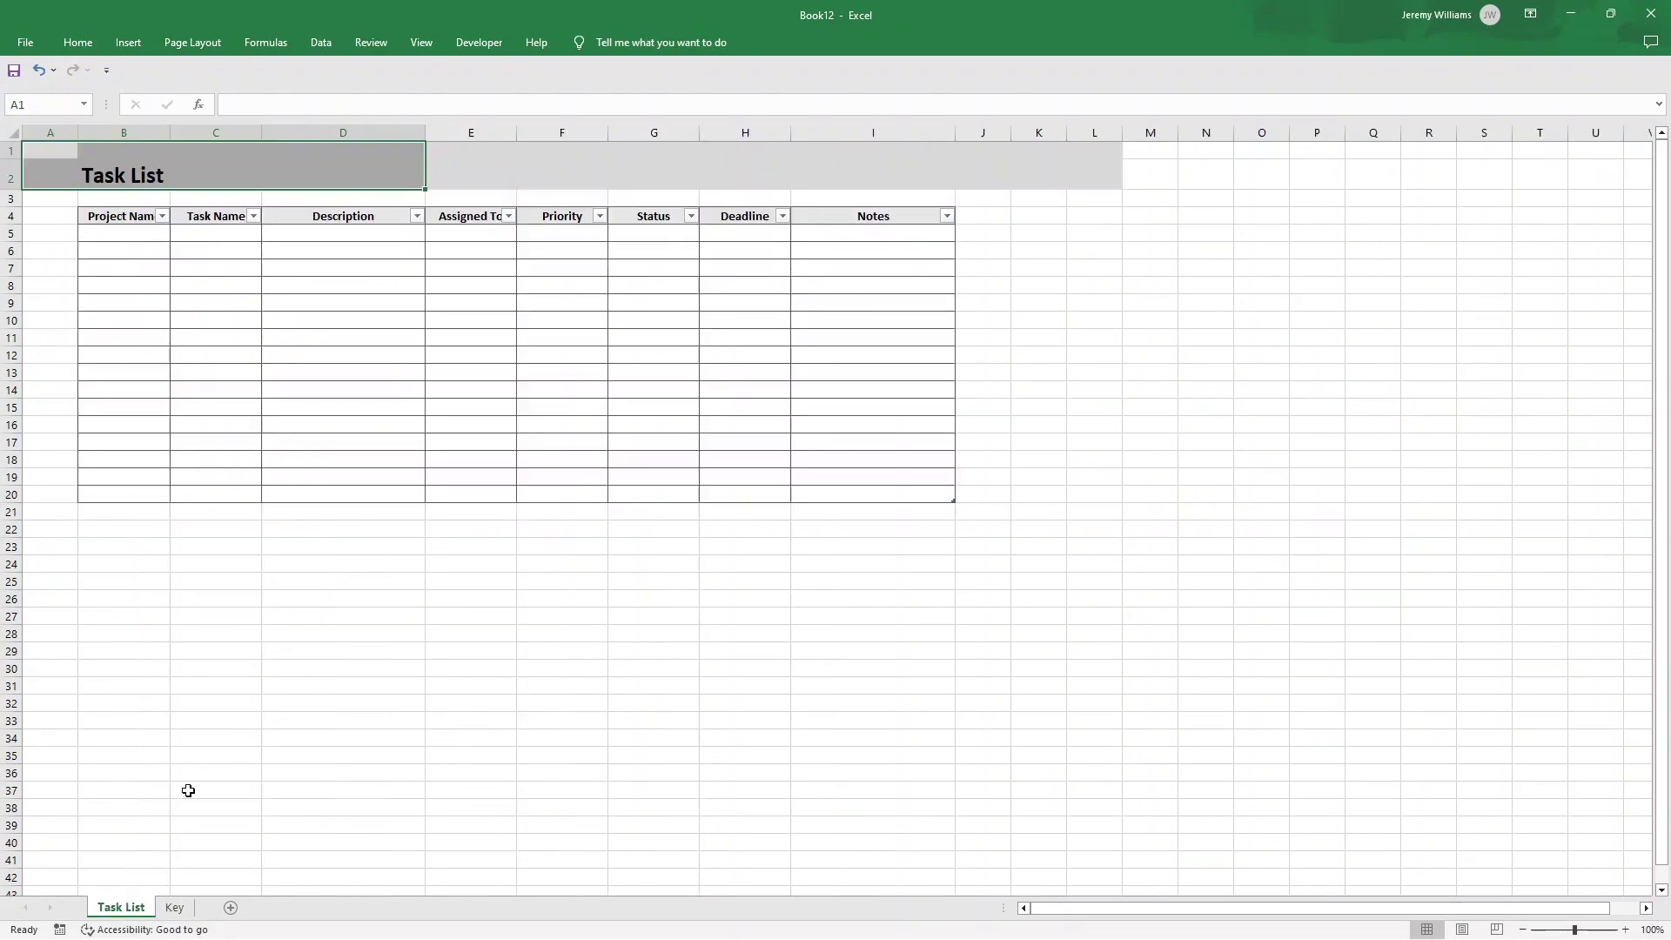
{"action": "left_click", "coordinate": [403, 525]}
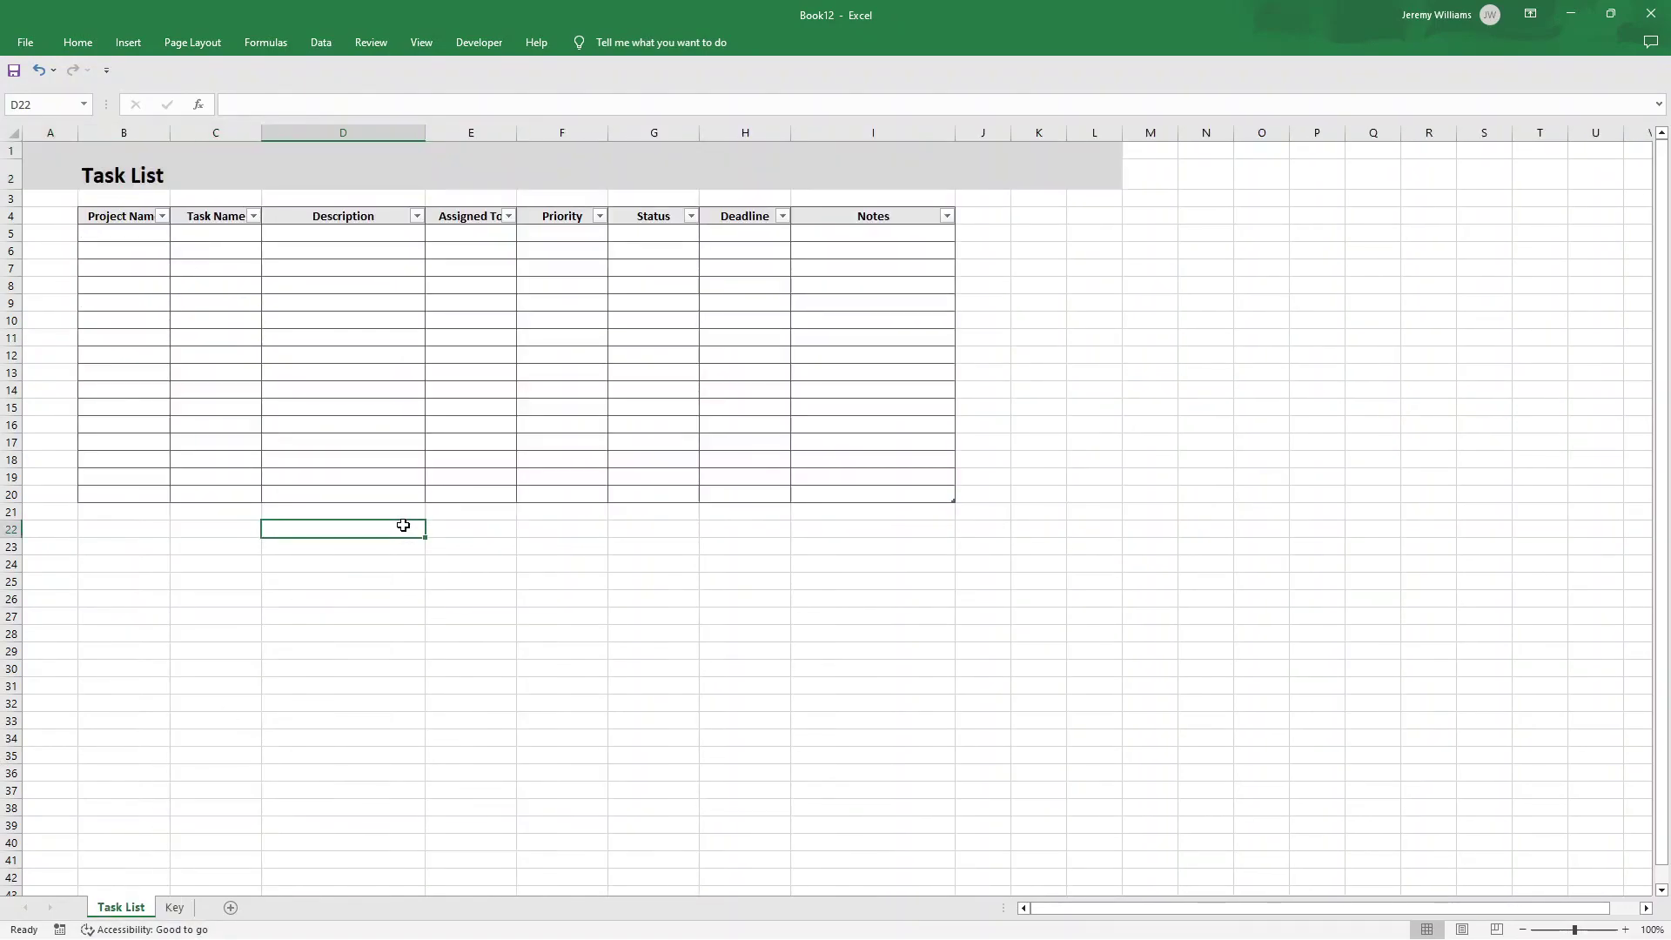
{"action": "left_click", "coordinate": [576, 229]}
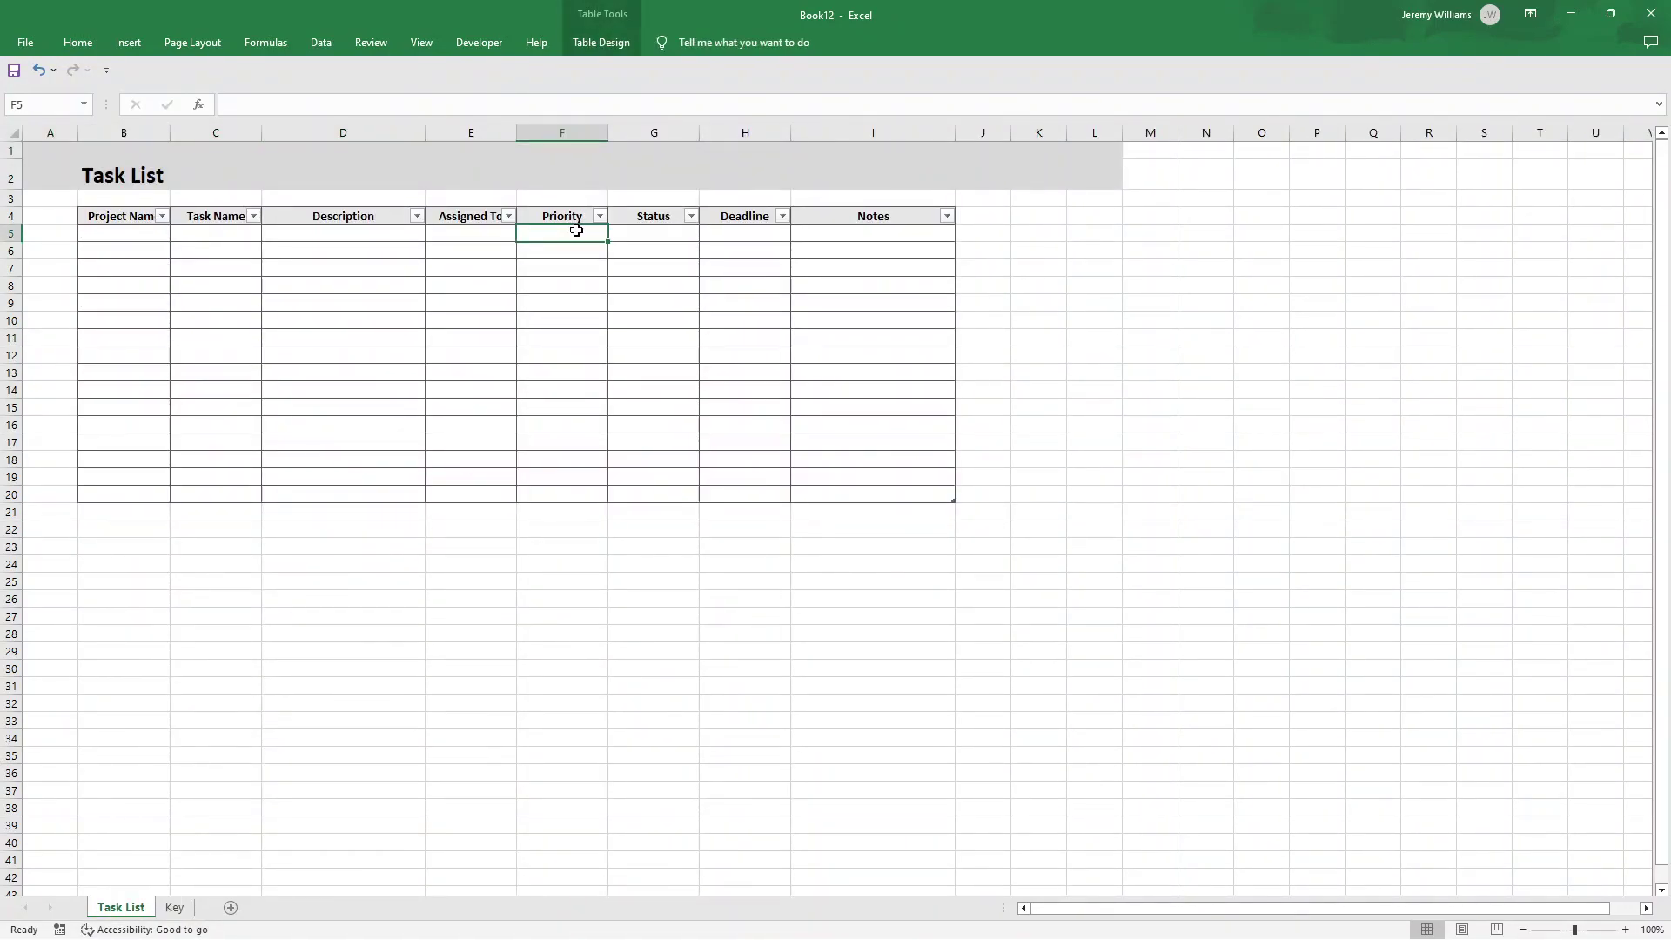
{"action": "left_click", "coordinate": [581, 128]}
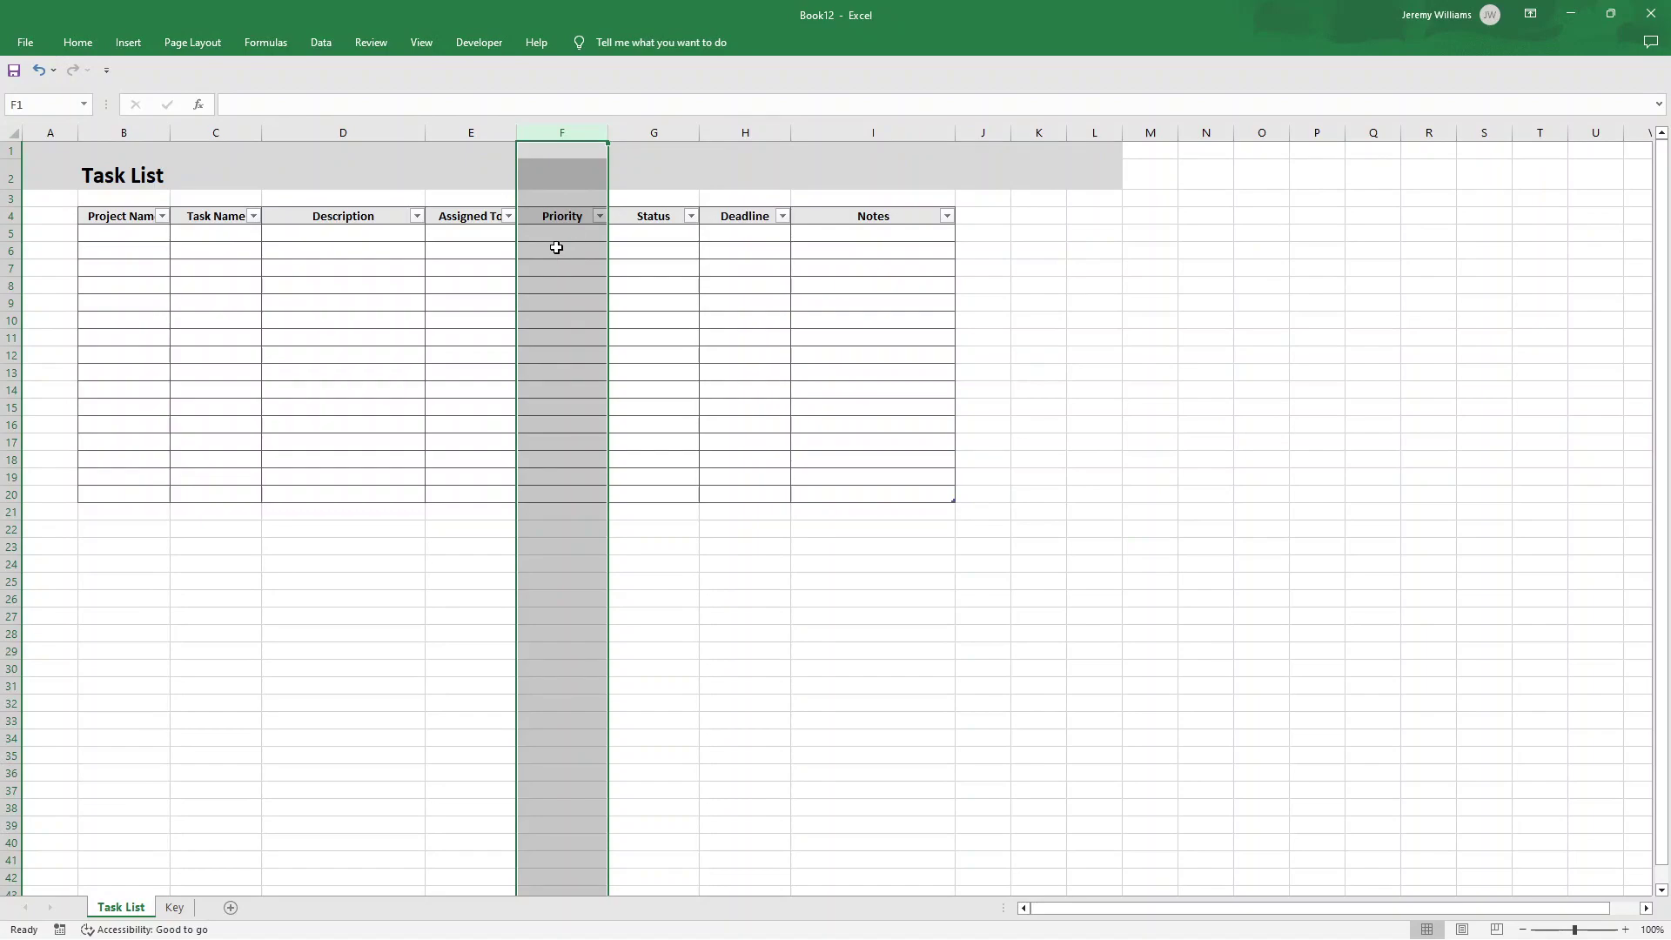
{"action": "scroll", "coordinate": [567, 309], "scroll_direction": "down", "scroll_amount": 18}
{"action": "scroll", "coordinate": [557, 522], "scroll_direction": "up", "scroll_amount": 12}
{"action": "scroll", "coordinate": [554, 562], "scroll_direction": "up", "scroll_amount": 6}
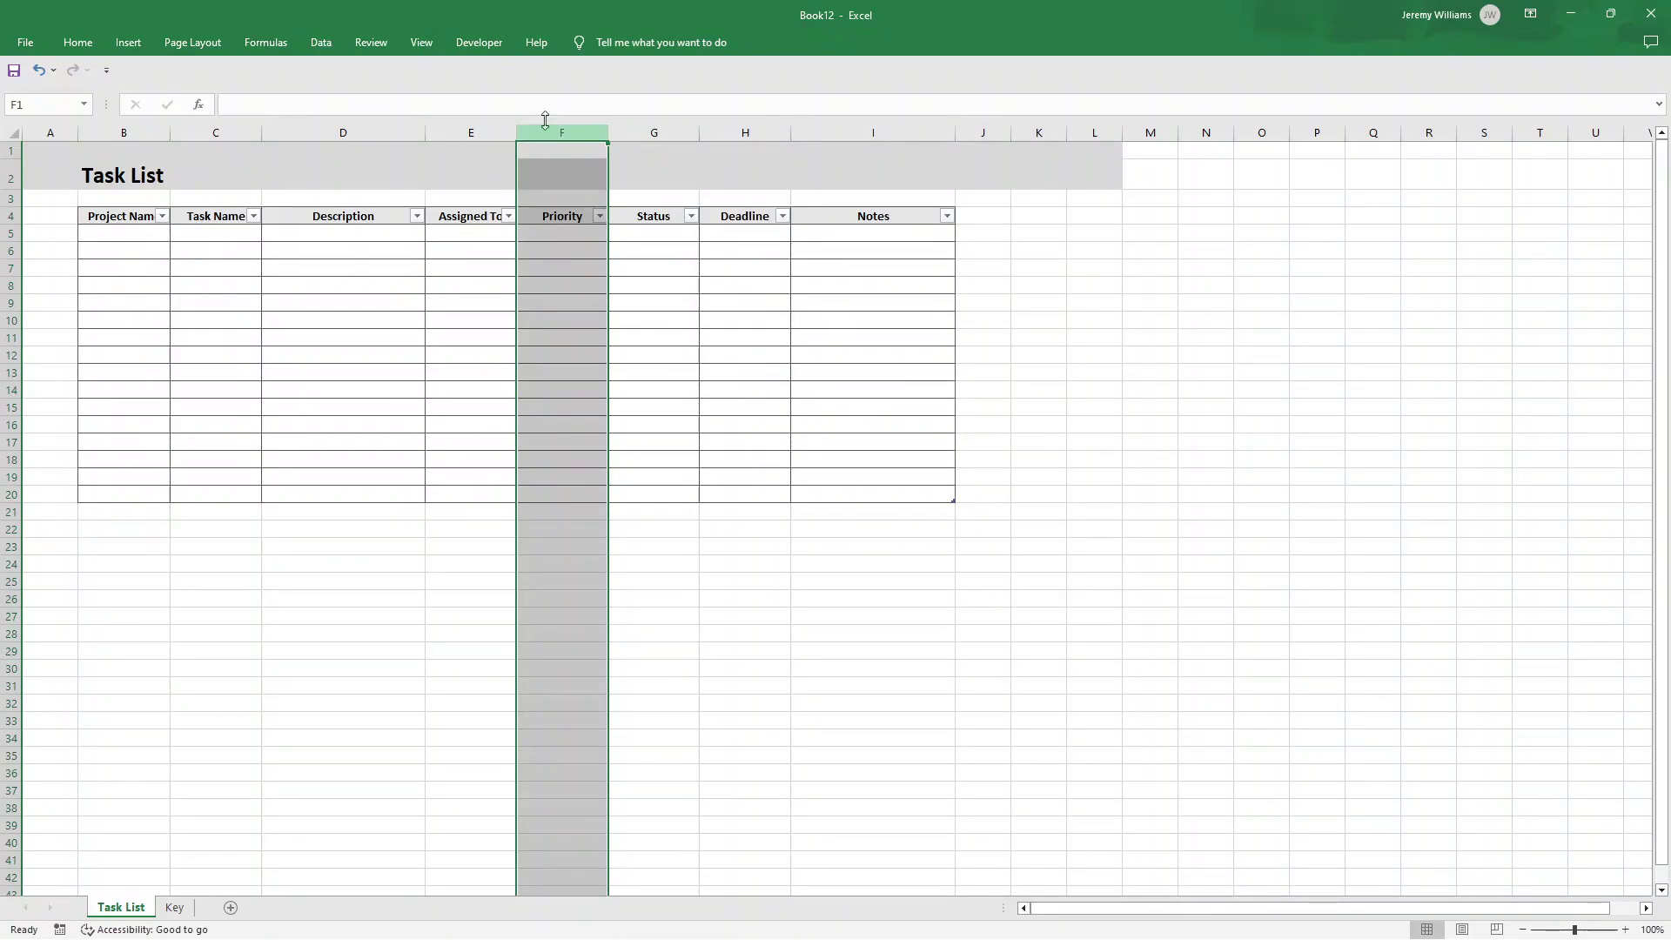
- Add list data validation to column F with source Key!$B$5:$B$7 (Low, Medium, High)
{"action": "left_click", "coordinate": [332, 43]}
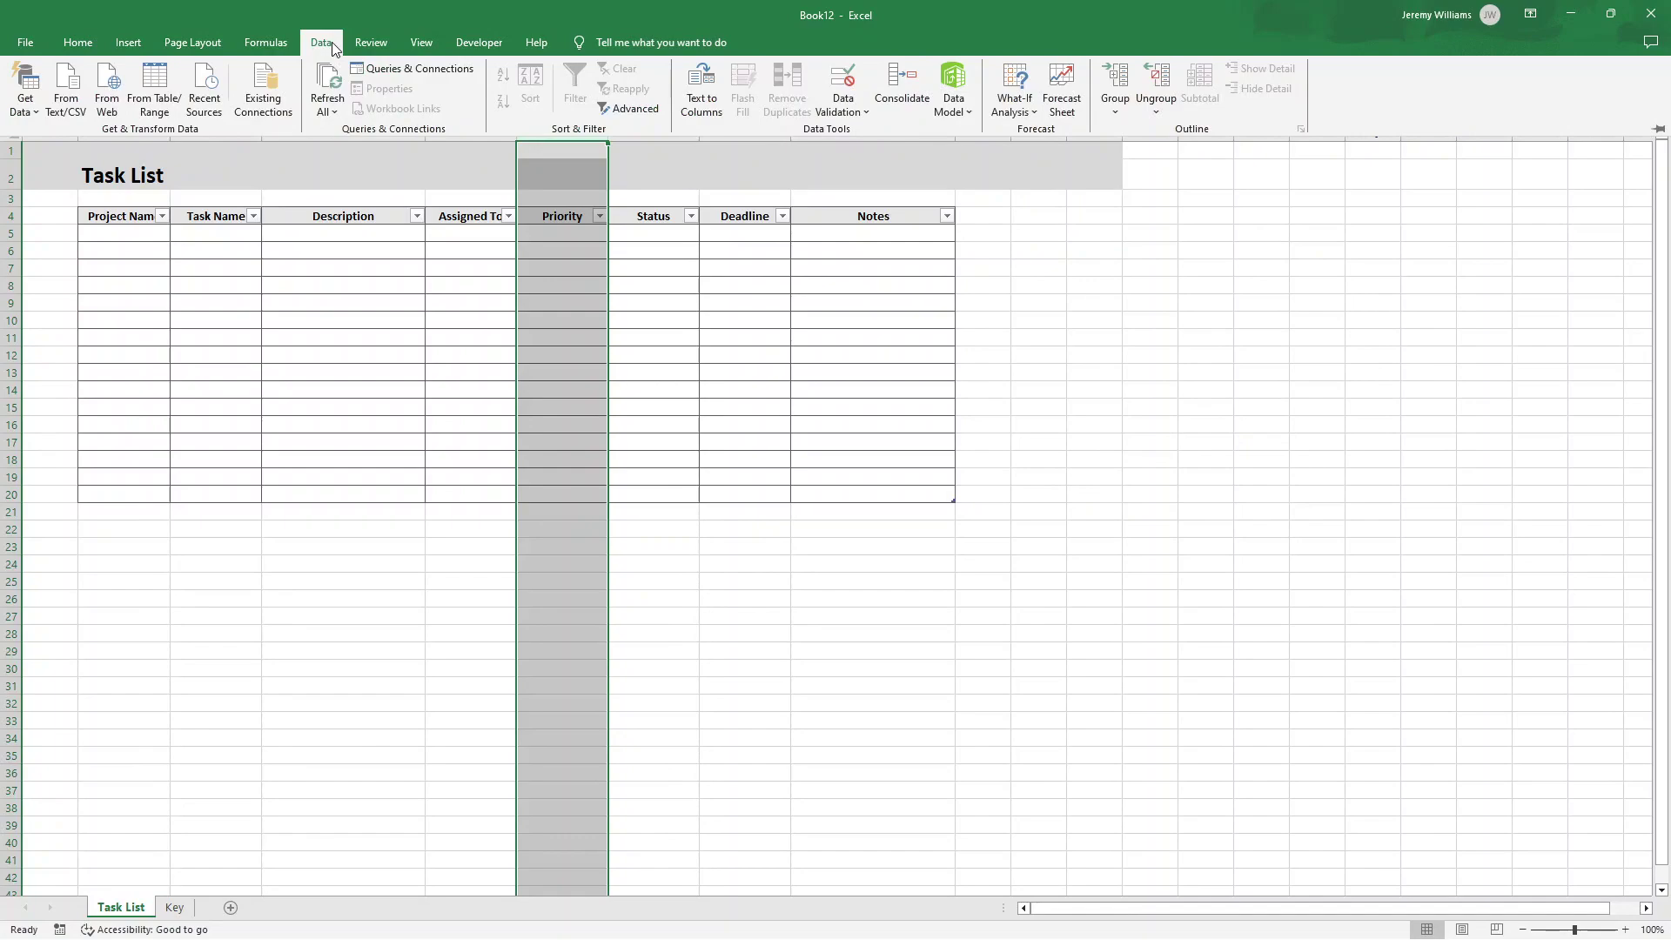
{"action": "left_click", "coordinate": [853, 113]}
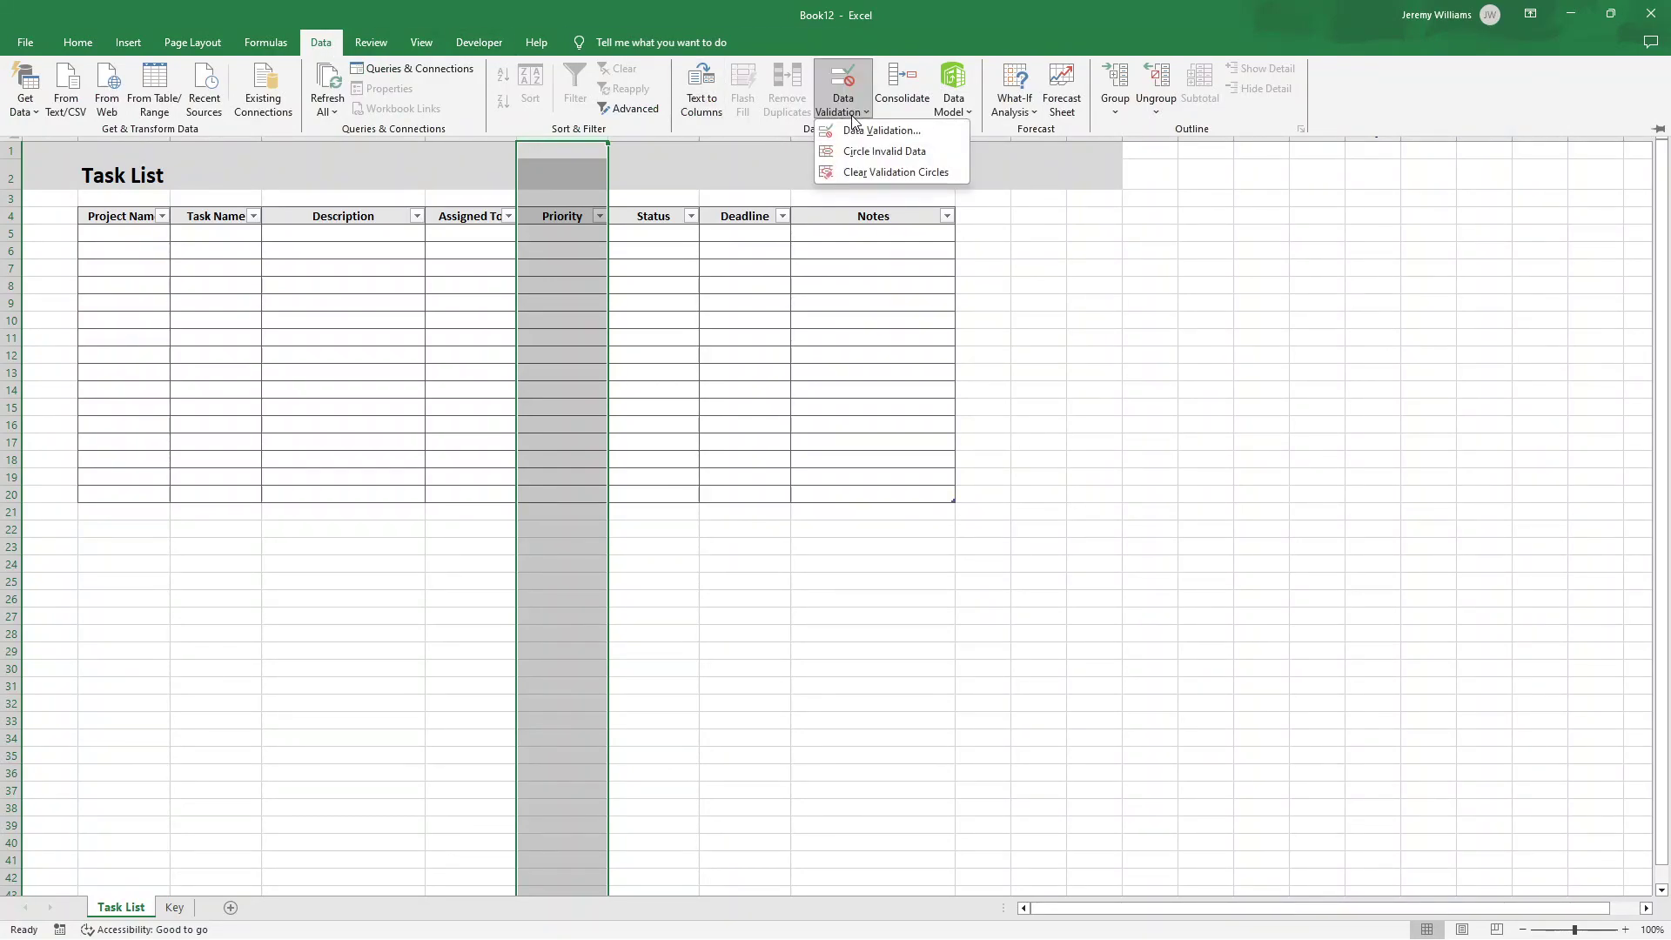
{"action": "left_click", "coordinate": [881, 133]}
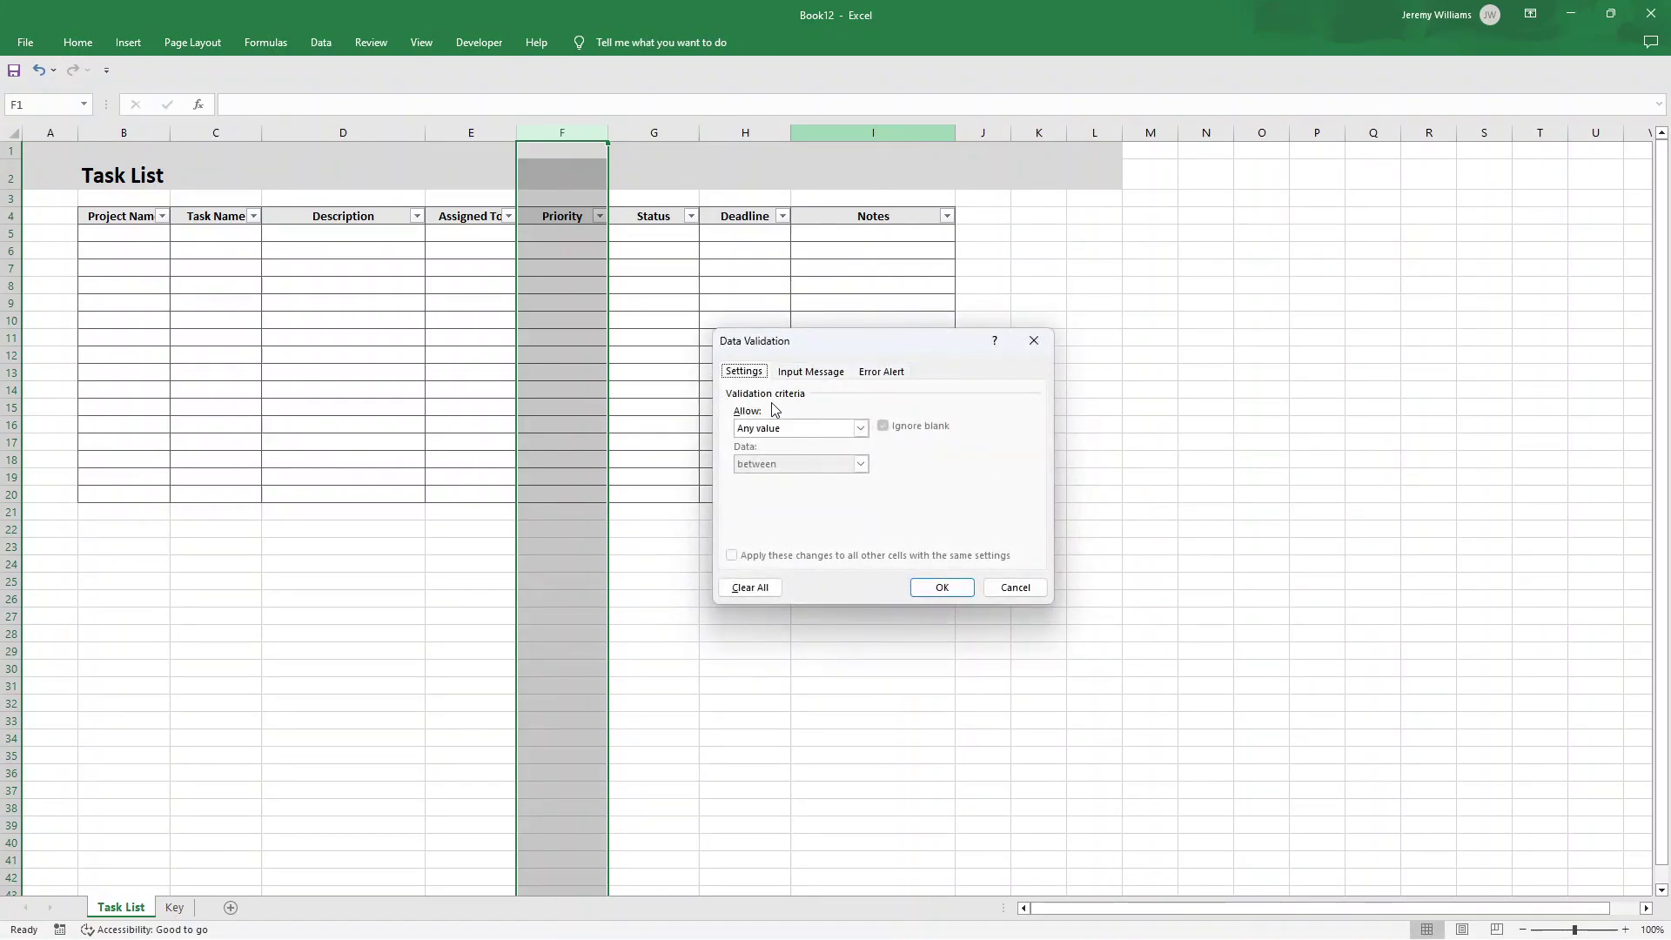
{"action": "left_click", "coordinate": [860, 429]}
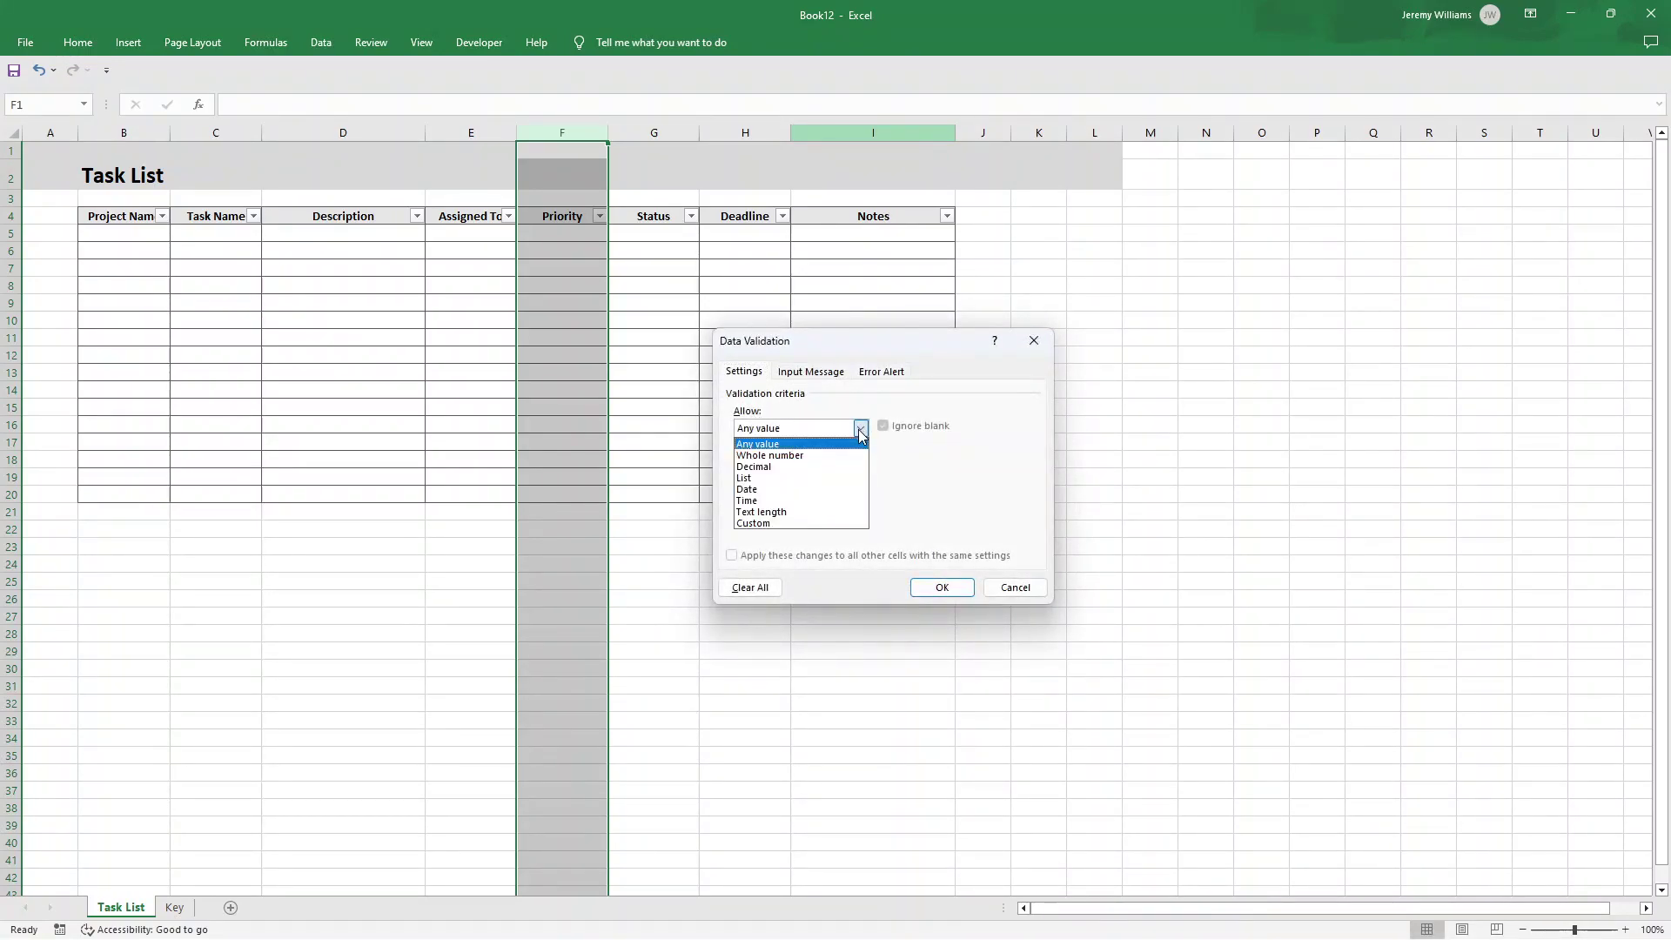
{"action": "left_click", "coordinate": [807, 478]}
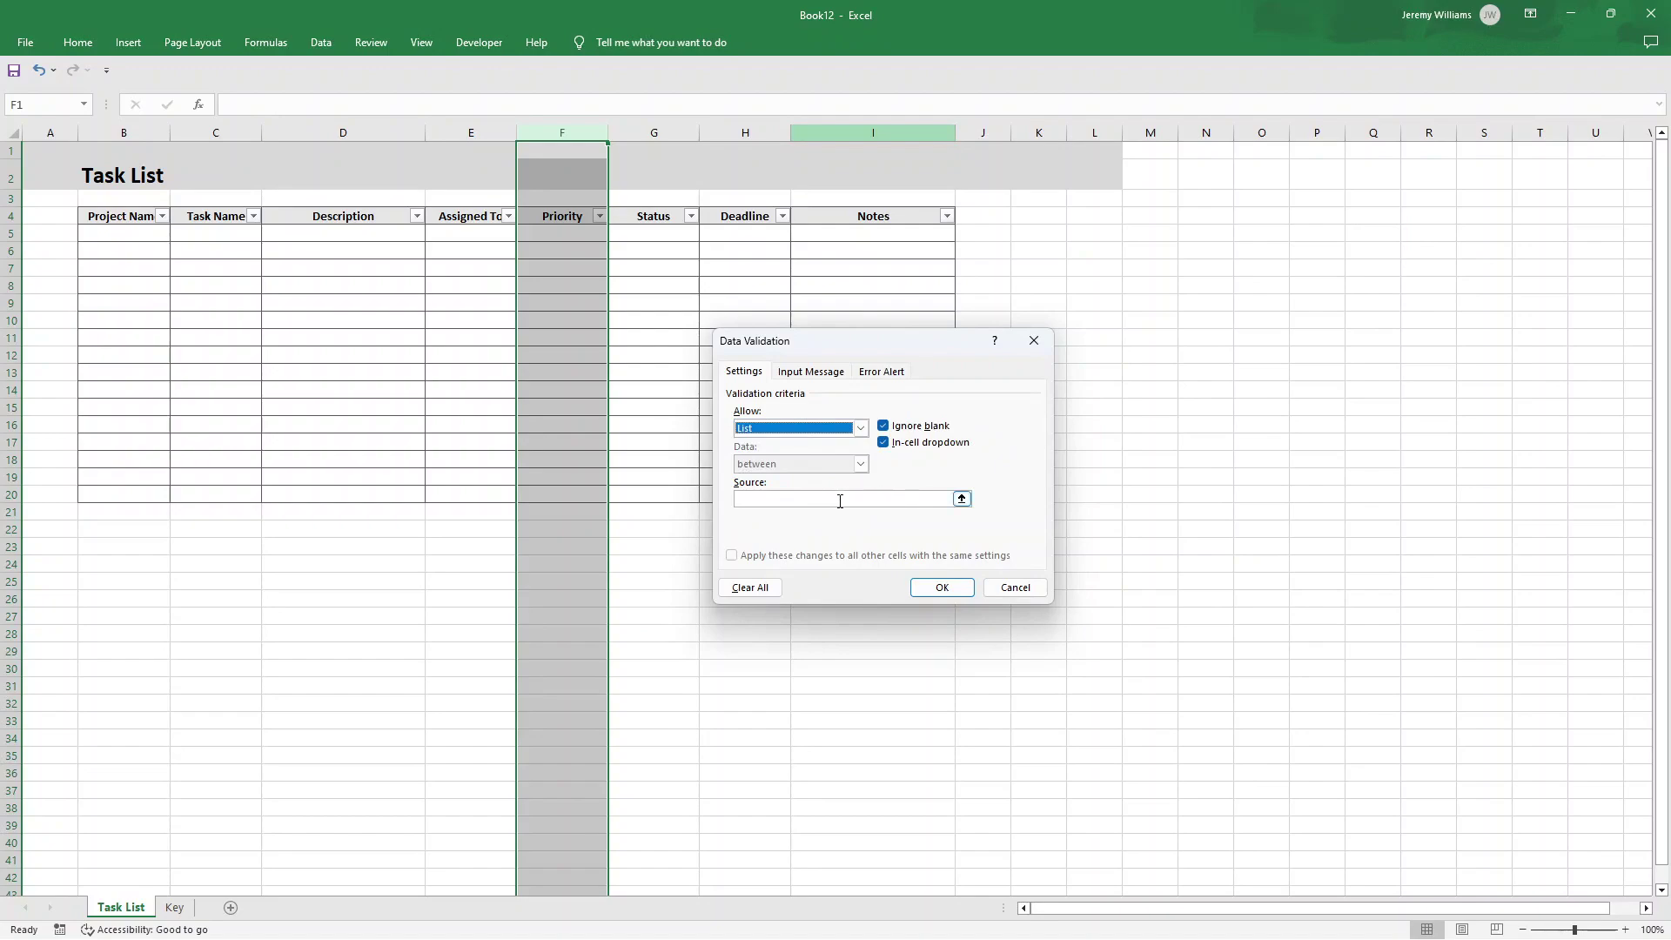
{"action": "left_click", "coordinate": [837, 501]}
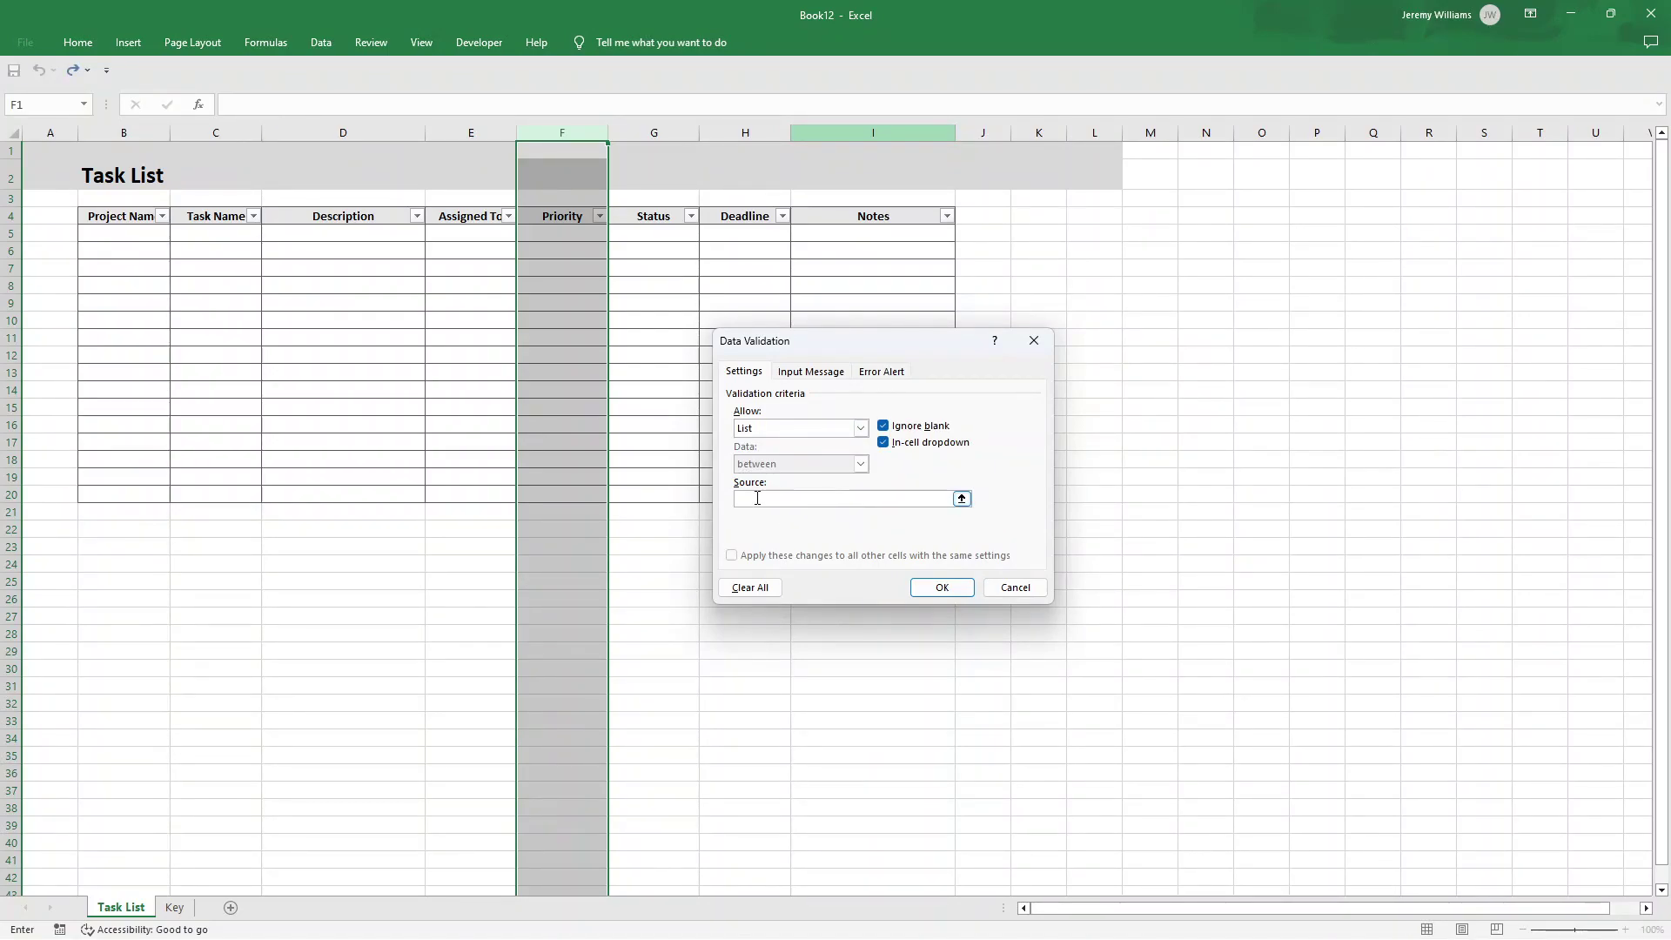
{"action": "left_click", "coordinate": [961, 499]}
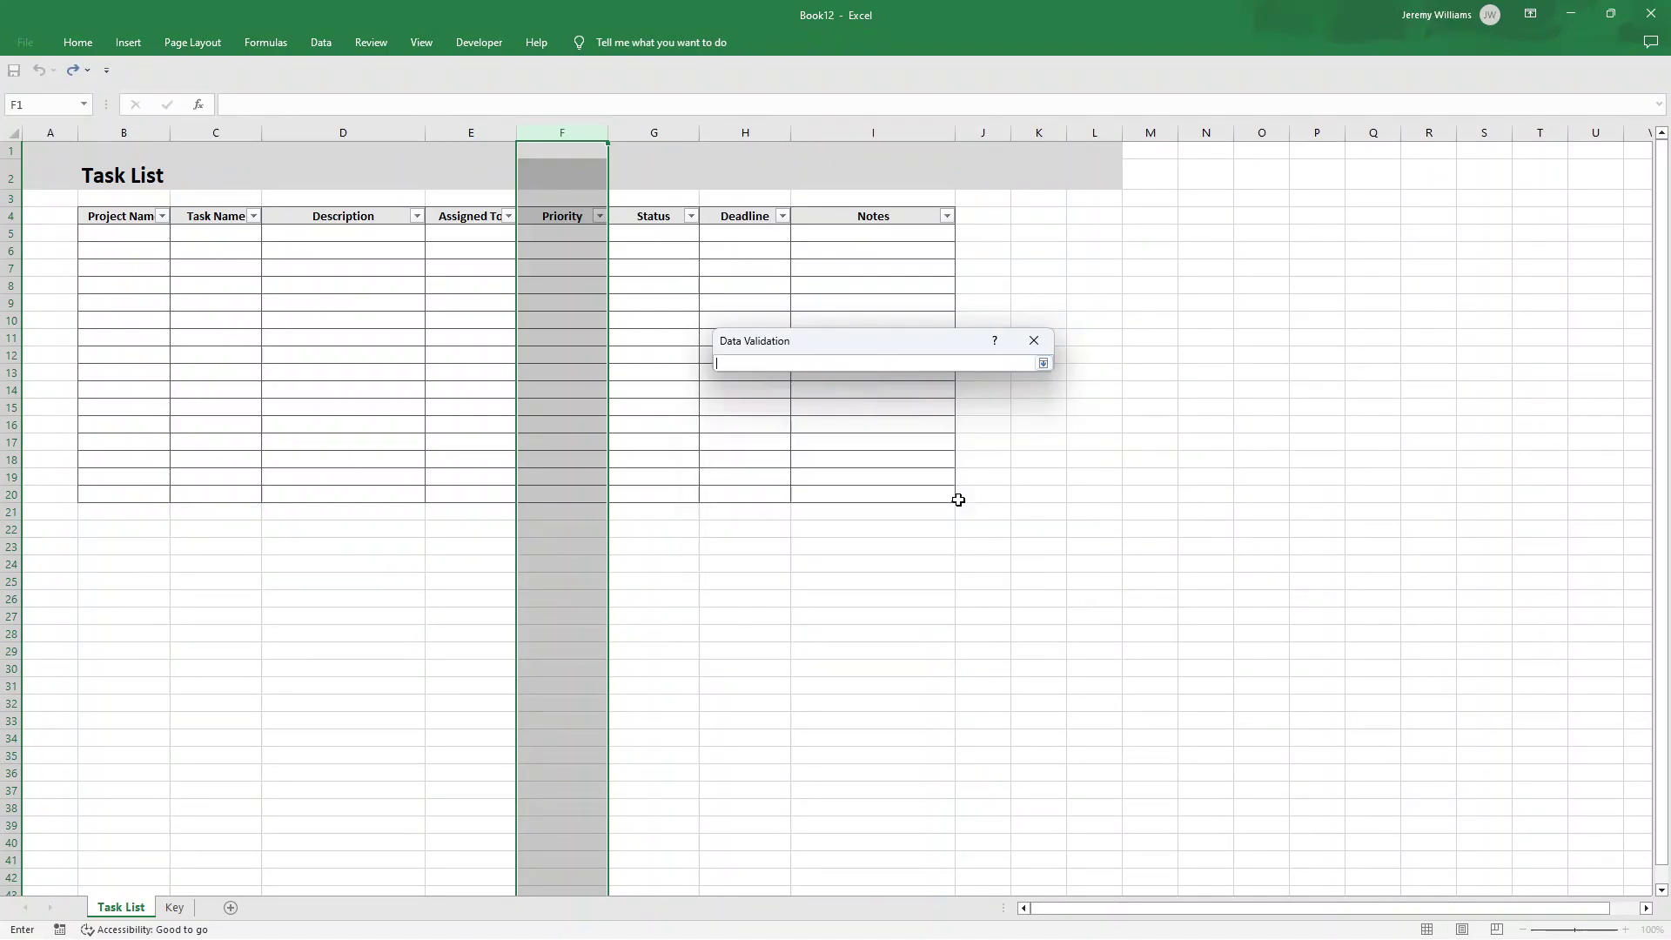
{"action": "left_click", "coordinate": [174, 907]}
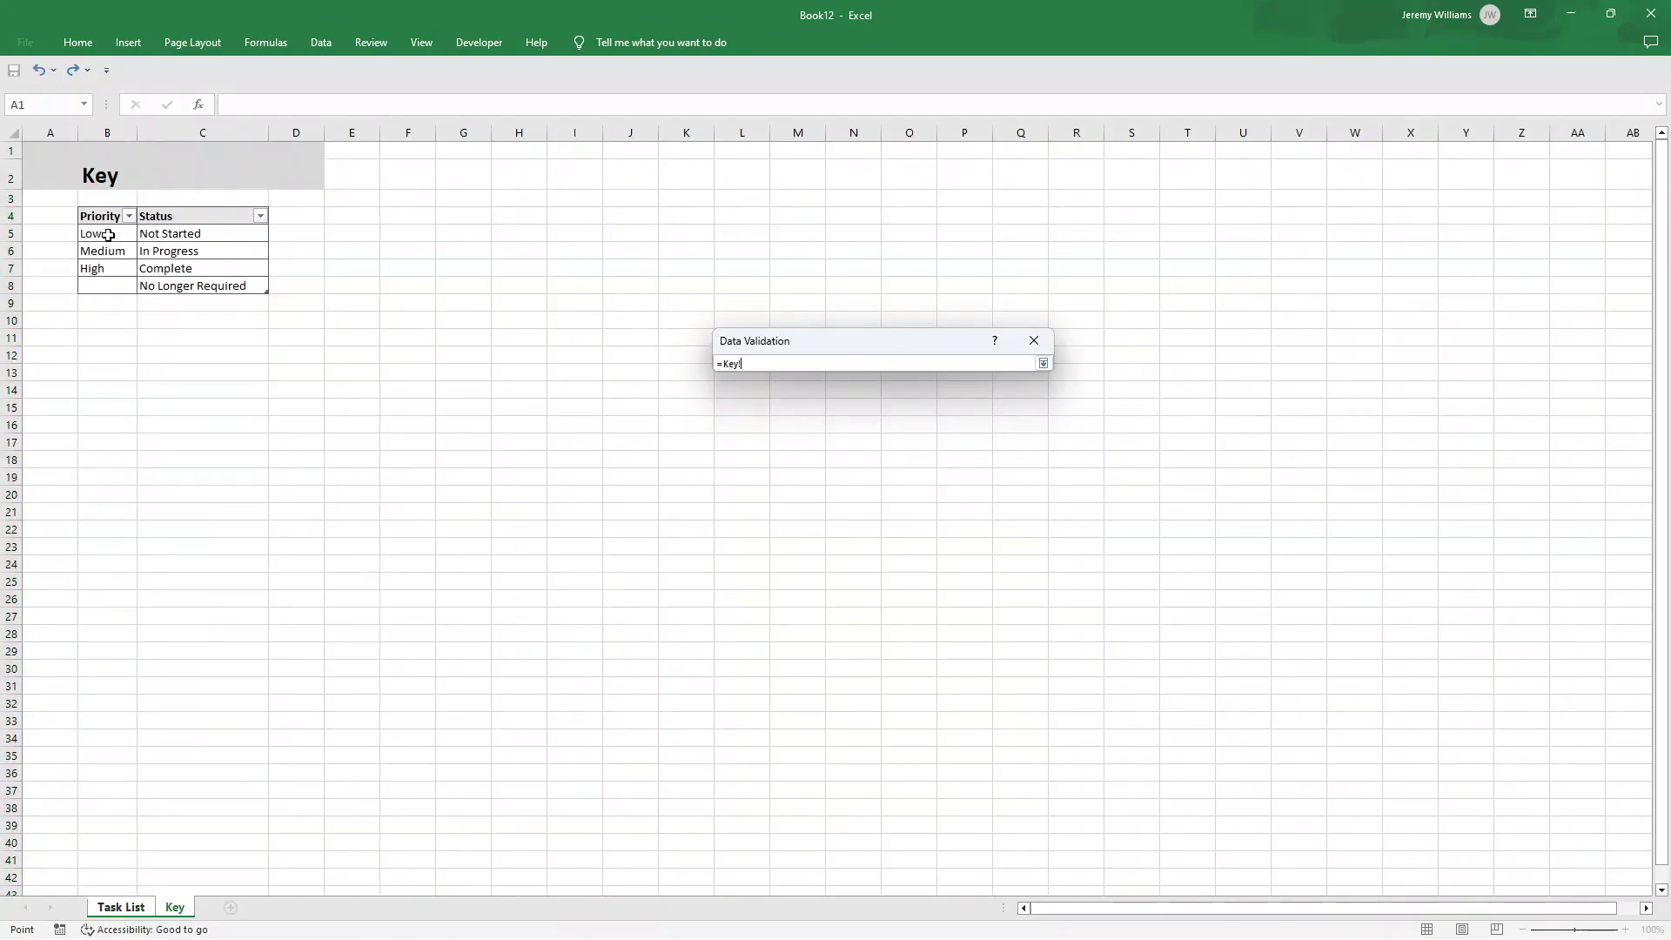
{"action": "left_click_drag", "start_coordinate": [108, 235], "coordinate": [105, 270]}
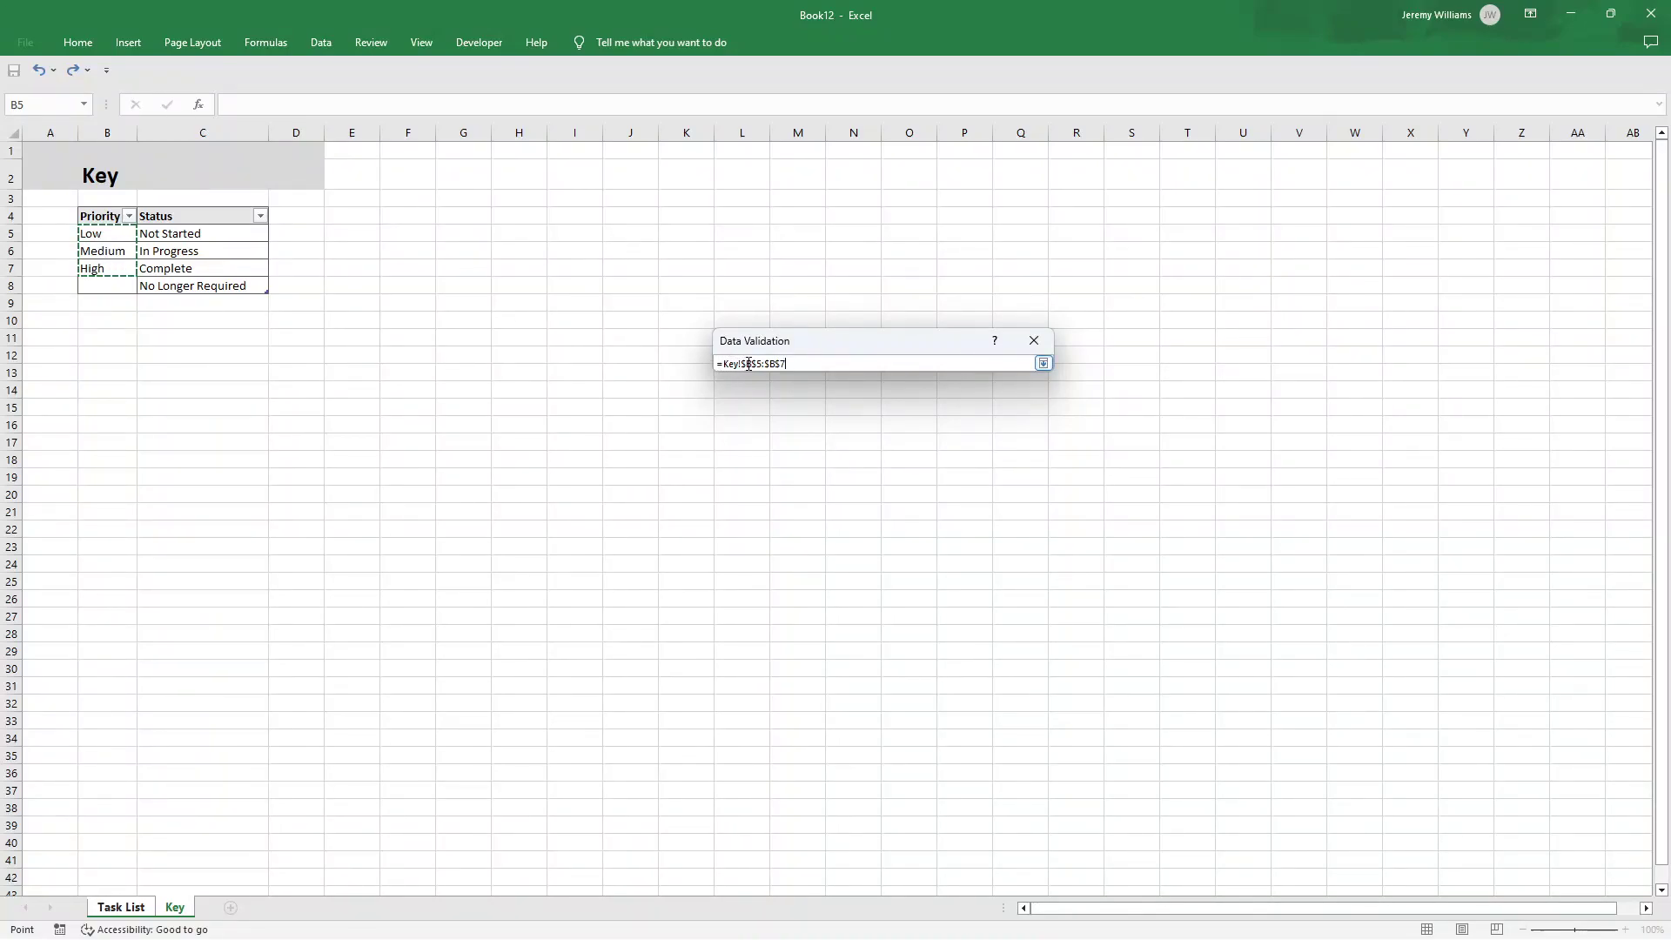
{"action": "left_click", "coordinate": [1043, 364]}
{"action": "left_click", "coordinate": [953, 586]}
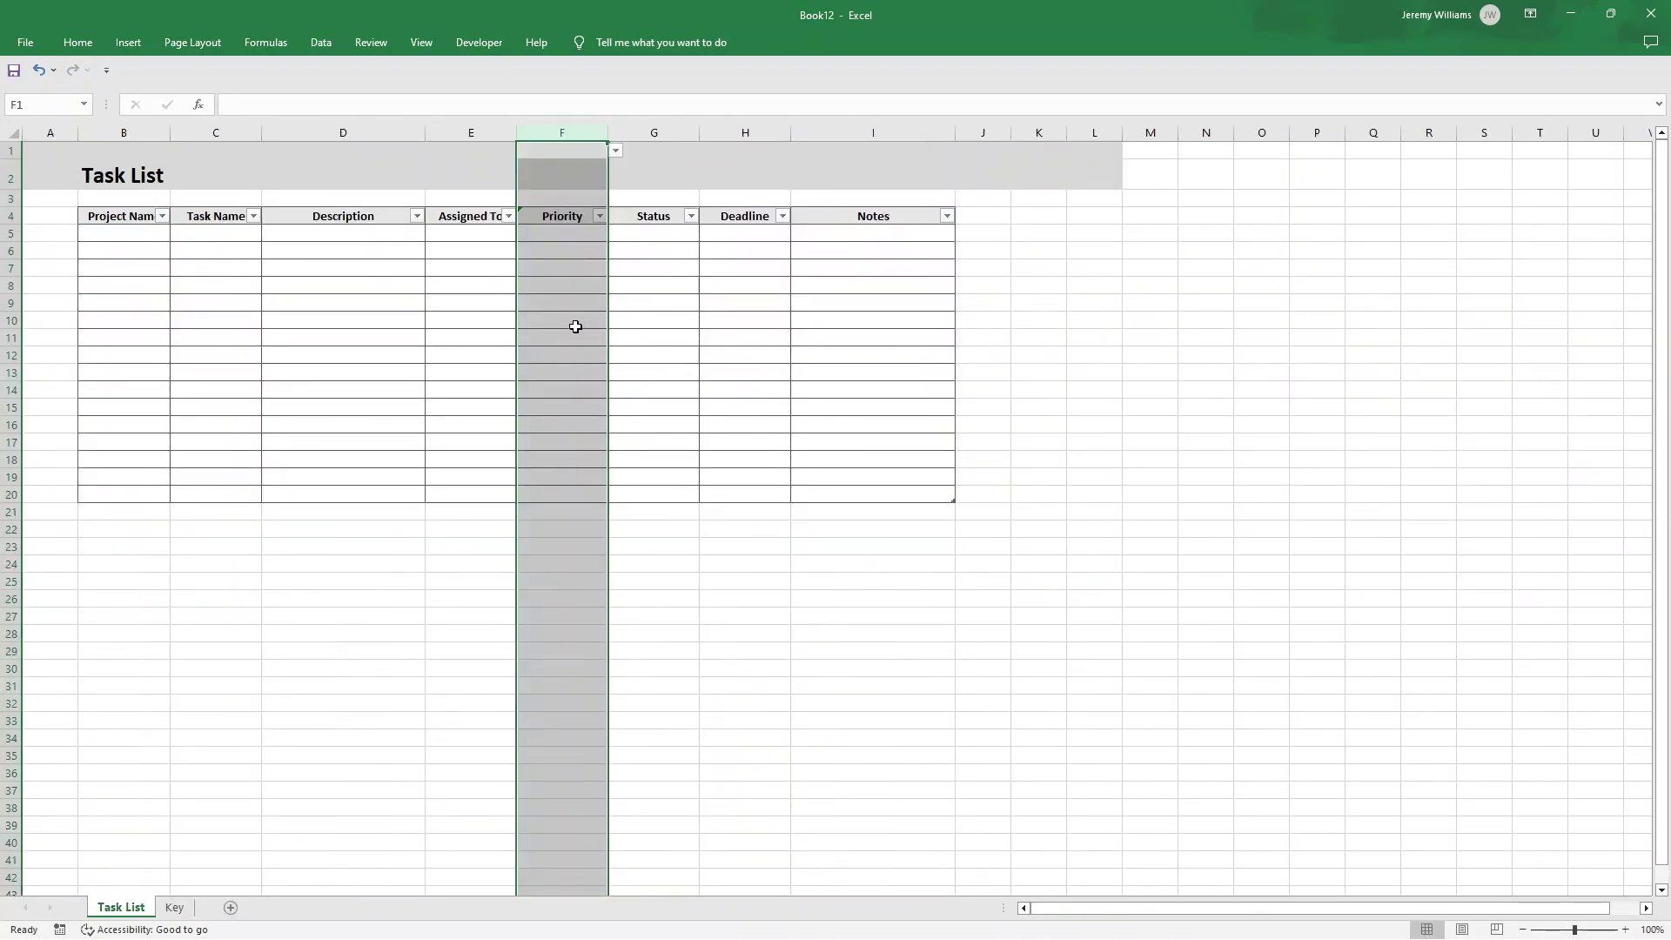
- Test the Low/Medium/High dropdown on F5 and other Priority cells down to F17
{"action": "left_click", "coordinate": [580, 230]}
{"action": "left_click", "coordinate": [616, 233]}
{"action": "key", "text": "Escape"}
{"action": "key", "text": "Down"}
{"action": "key", "text": "Down"}
{"action": "key", "text": "Down"}
{"action": "key", "text": "Down"}
{"action": "left_click", "coordinate": [615, 303]}
{"action": "key", "text": "Escape"}
{"action": "left_click", "coordinate": [571, 340]}
{"action": "left_click", "coordinate": [570, 442]}
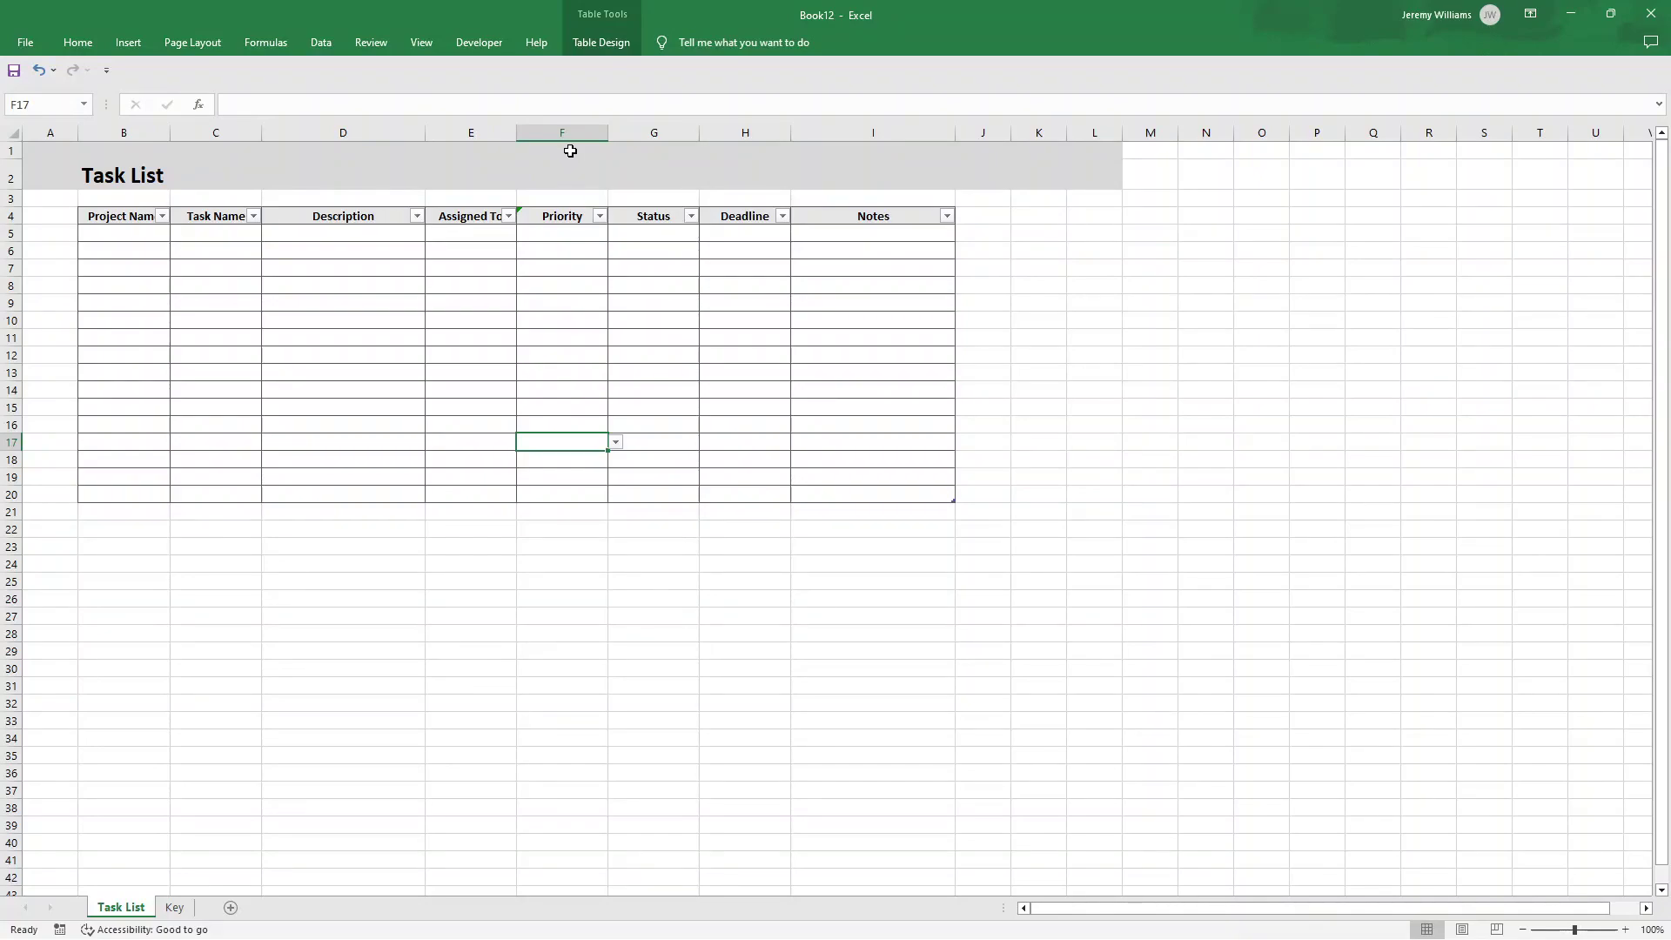
- Check that Priority cells far down column F also have the dropdown
{"action": "scroll", "coordinate": [574, 735], "scroll_direction": "down", "scroll_amount": 19}
{"action": "left_click", "coordinate": [566, 638]}
{"action": "left_click", "coordinate": [570, 742]}
{"action": "left_click", "coordinate": [573, 794]}
{"action": "scroll", "coordinate": [572, 775], "scroll_direction": "down", "scroll_amount": 5}
{"action": "left_click", "coordinate": [571, 764]}
{"action": "scroll", "coordinate": [562, 732], "scroll_direction": "up", "scroll_amount": 20}
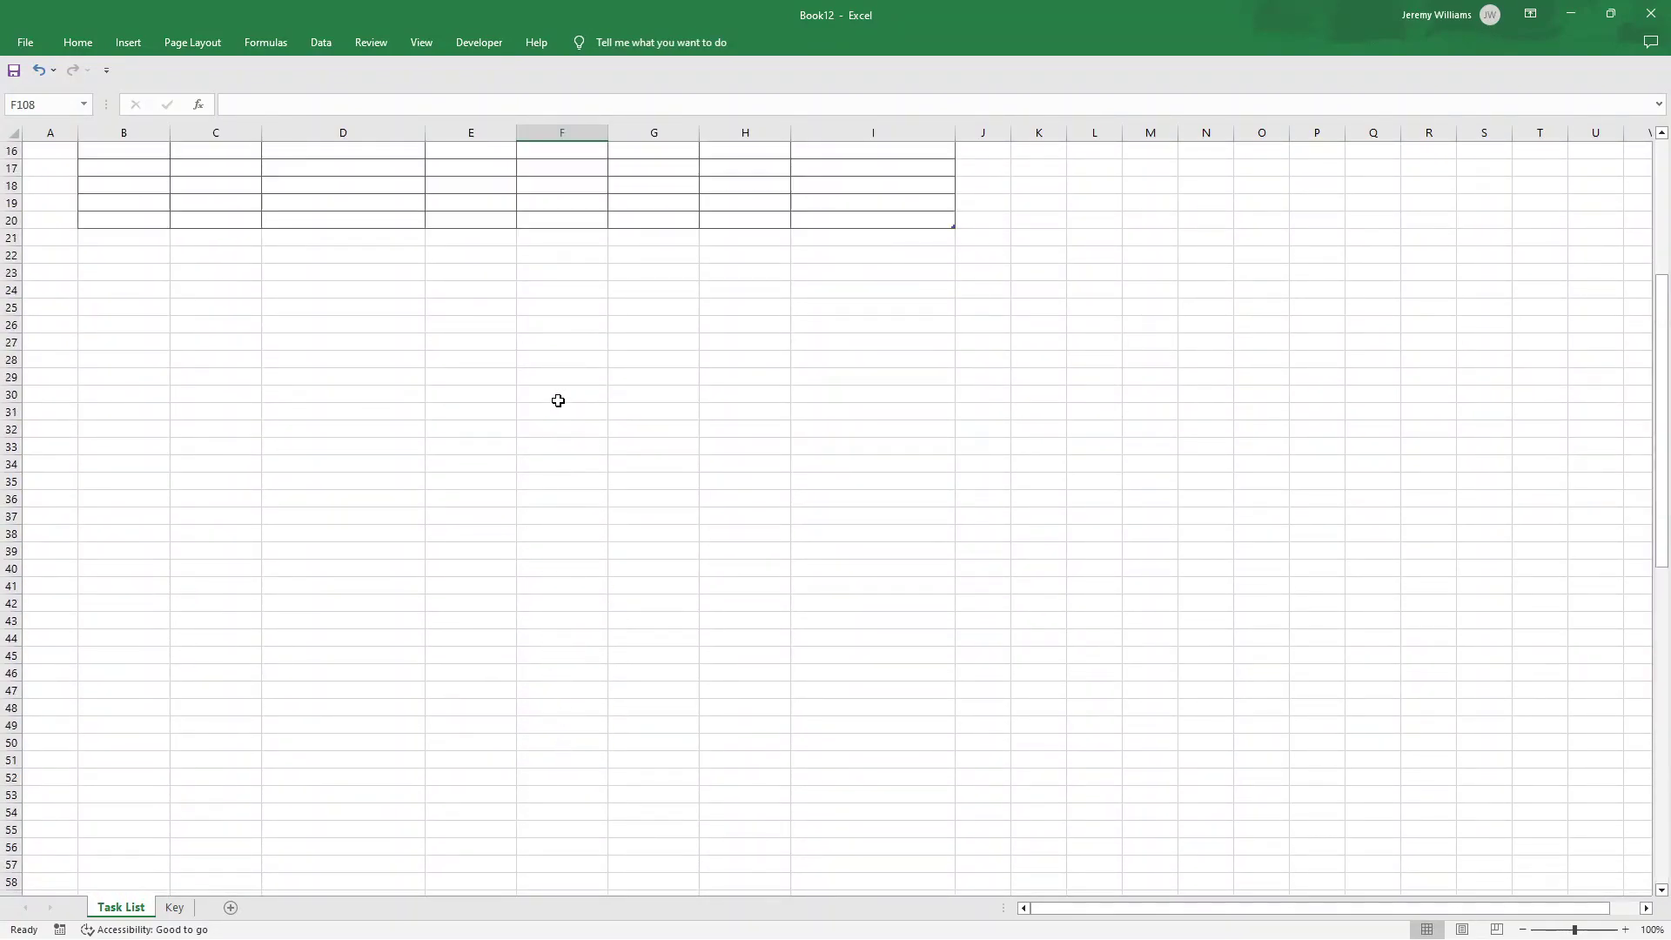
- Check whether title cells F1 and F2 above the table also show the dropdown
{"action": "left_click", "coordinate": [570, 152]}
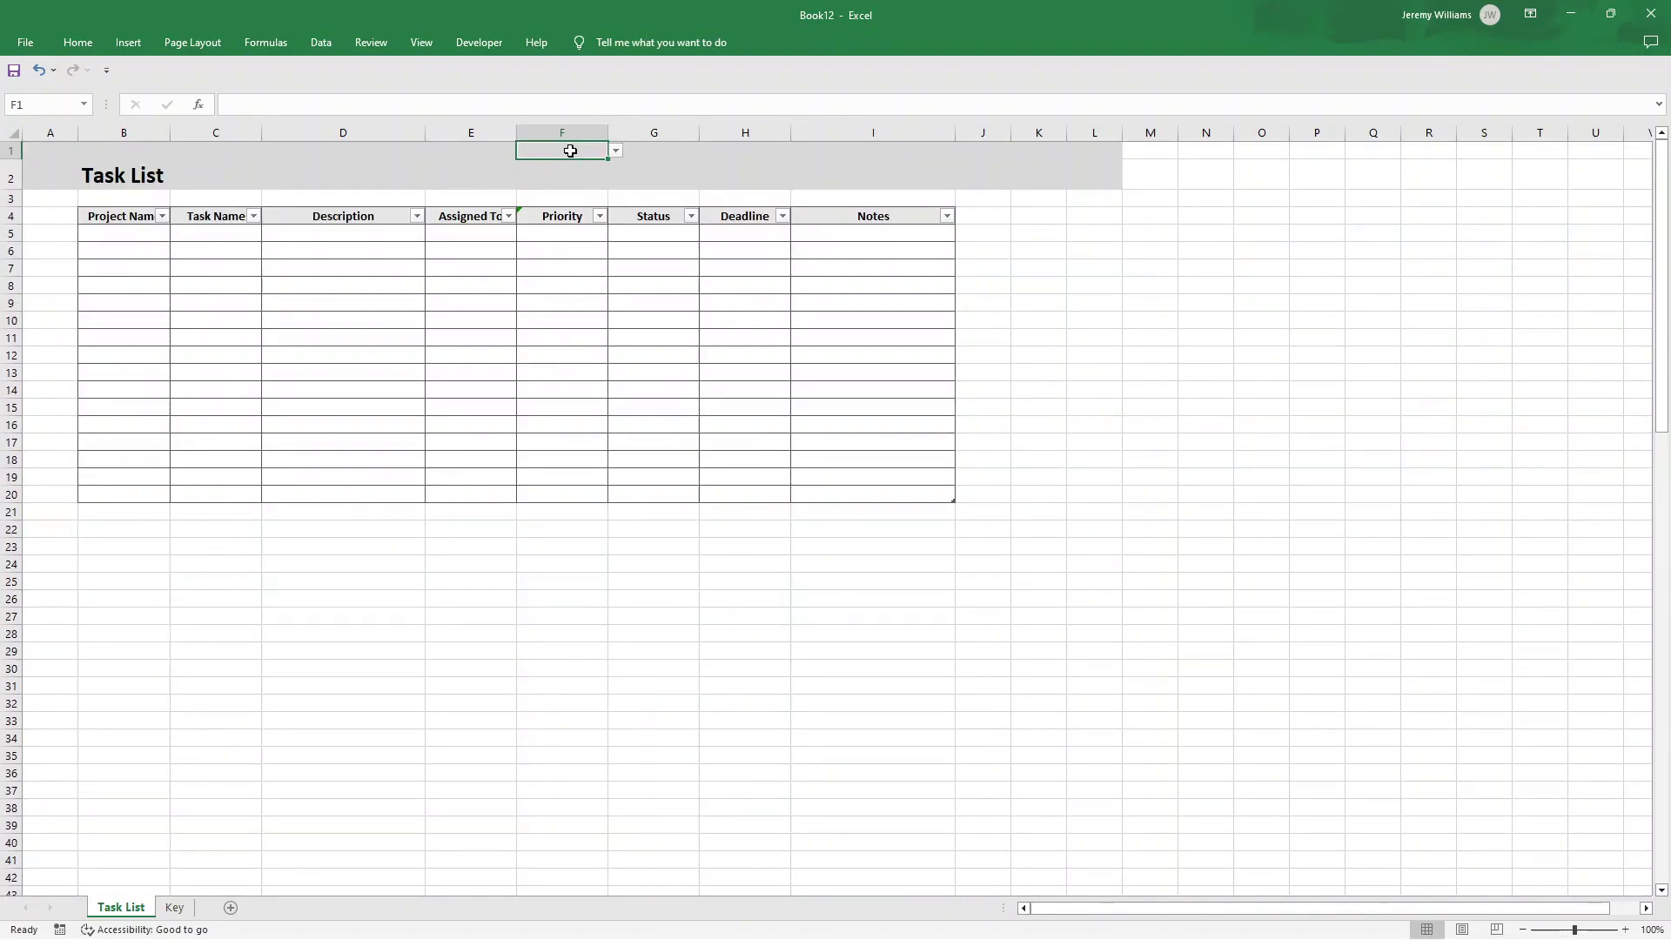
{"action": "left_click", "coordinate": [615, 151]}
{"action": "left_click", "coordinate": [605, 168]}
{"action": "left_click", "coordinate": [615, 181]}
{"action": "left_click", "coordinate": [583, 168]}
{"action": "left_click", "coordinate": [580, 150]}
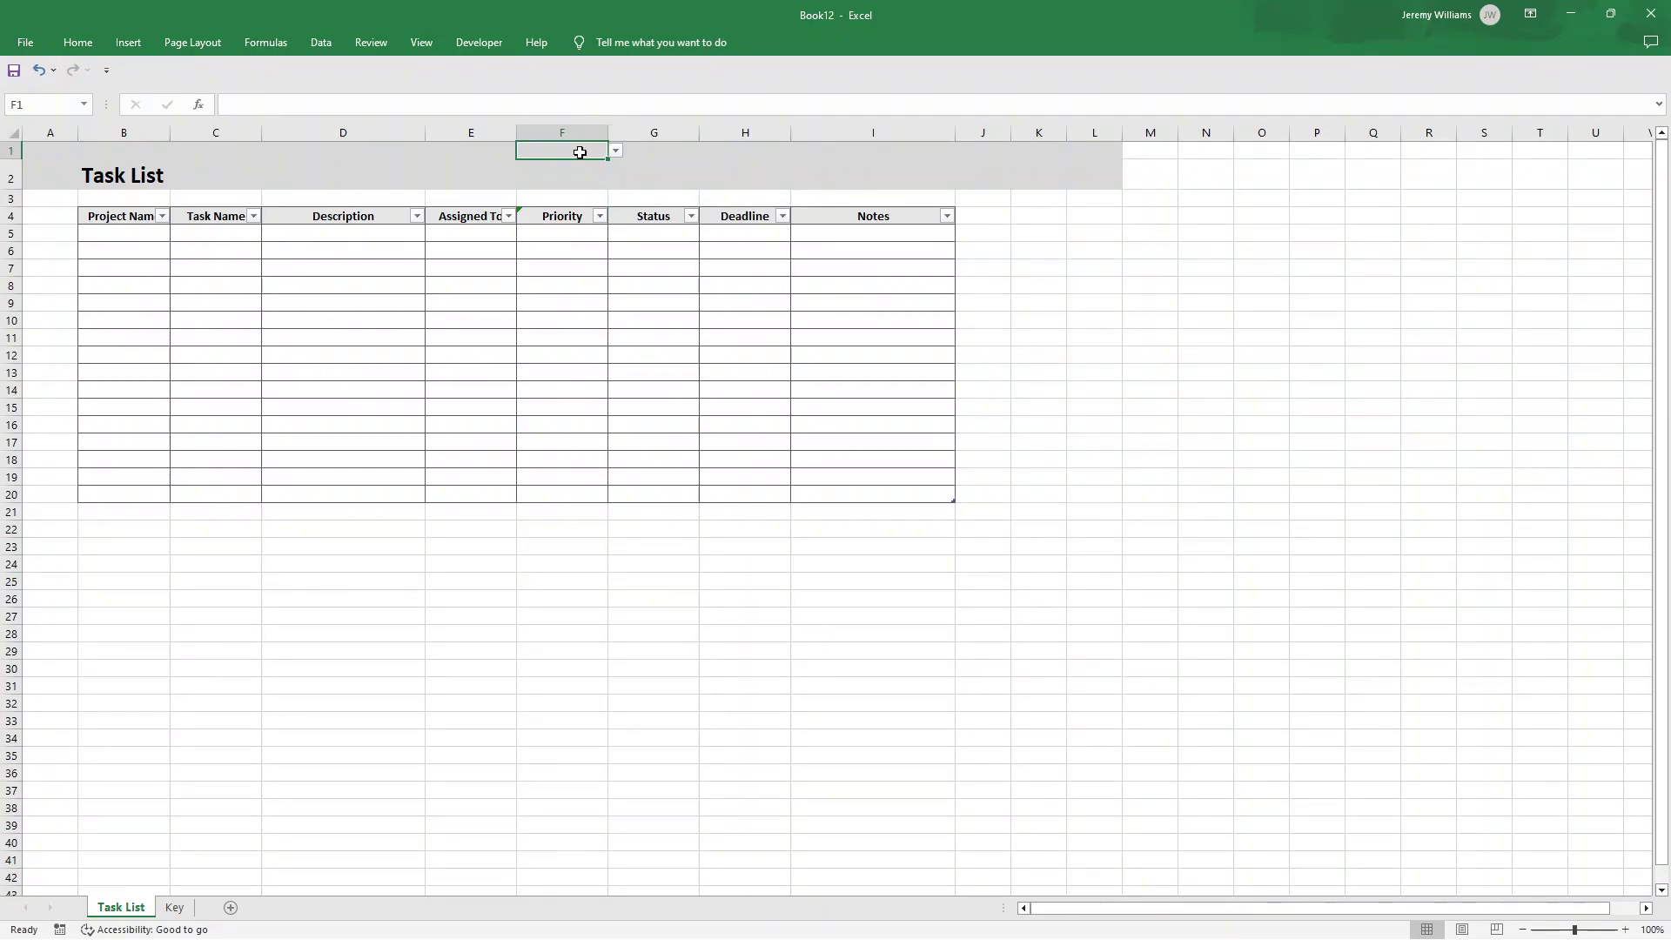
- Reapply Data Validation to F1:F4 with Allow kept as List
{"action": "left_click_drag", "start_coordinate": [578, 160], "coordinate": [578, 212]}
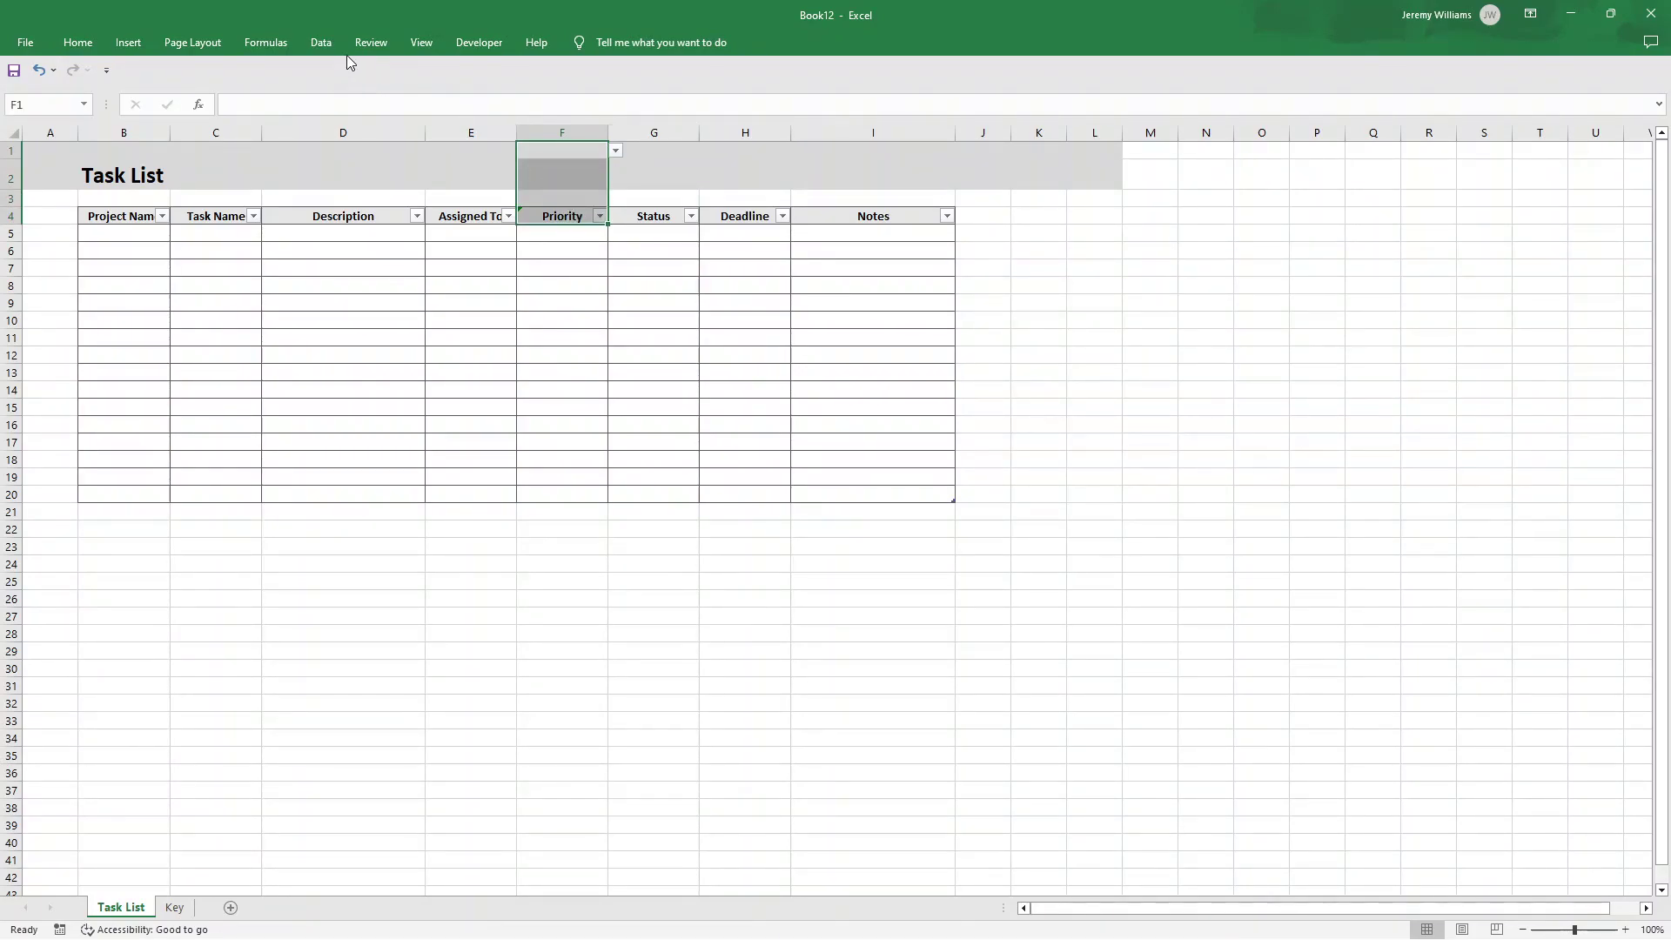
{"action": "left_click", "coordinate": [322, 44]}
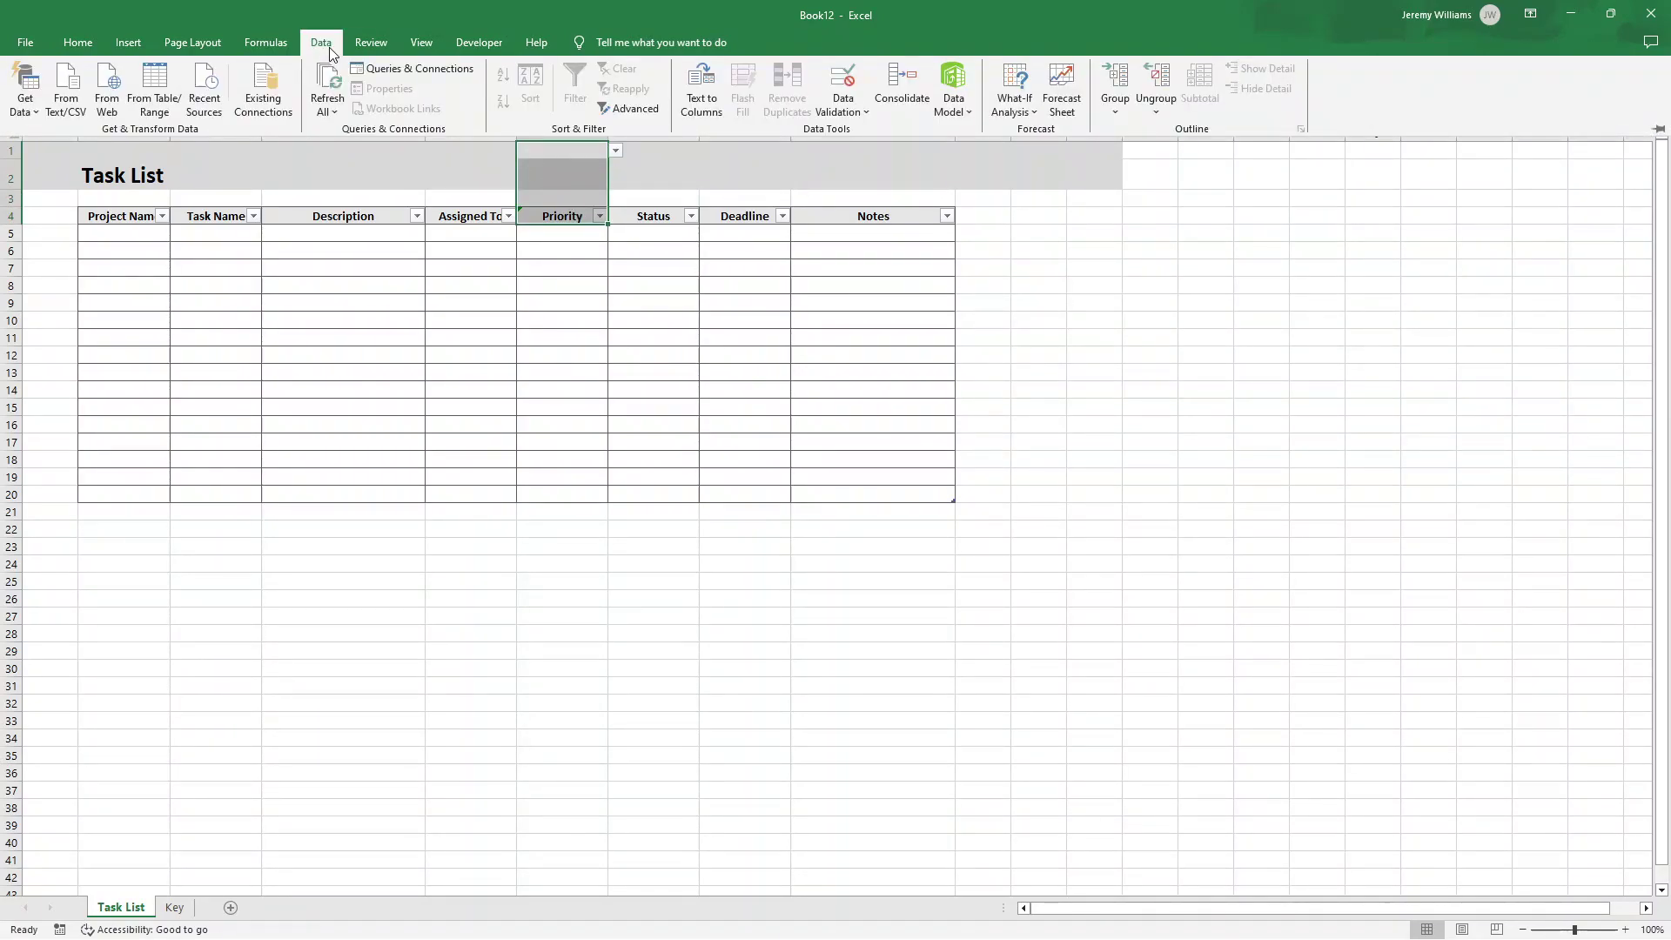
{"action": "left_click", "coordinate": [853, 113]}
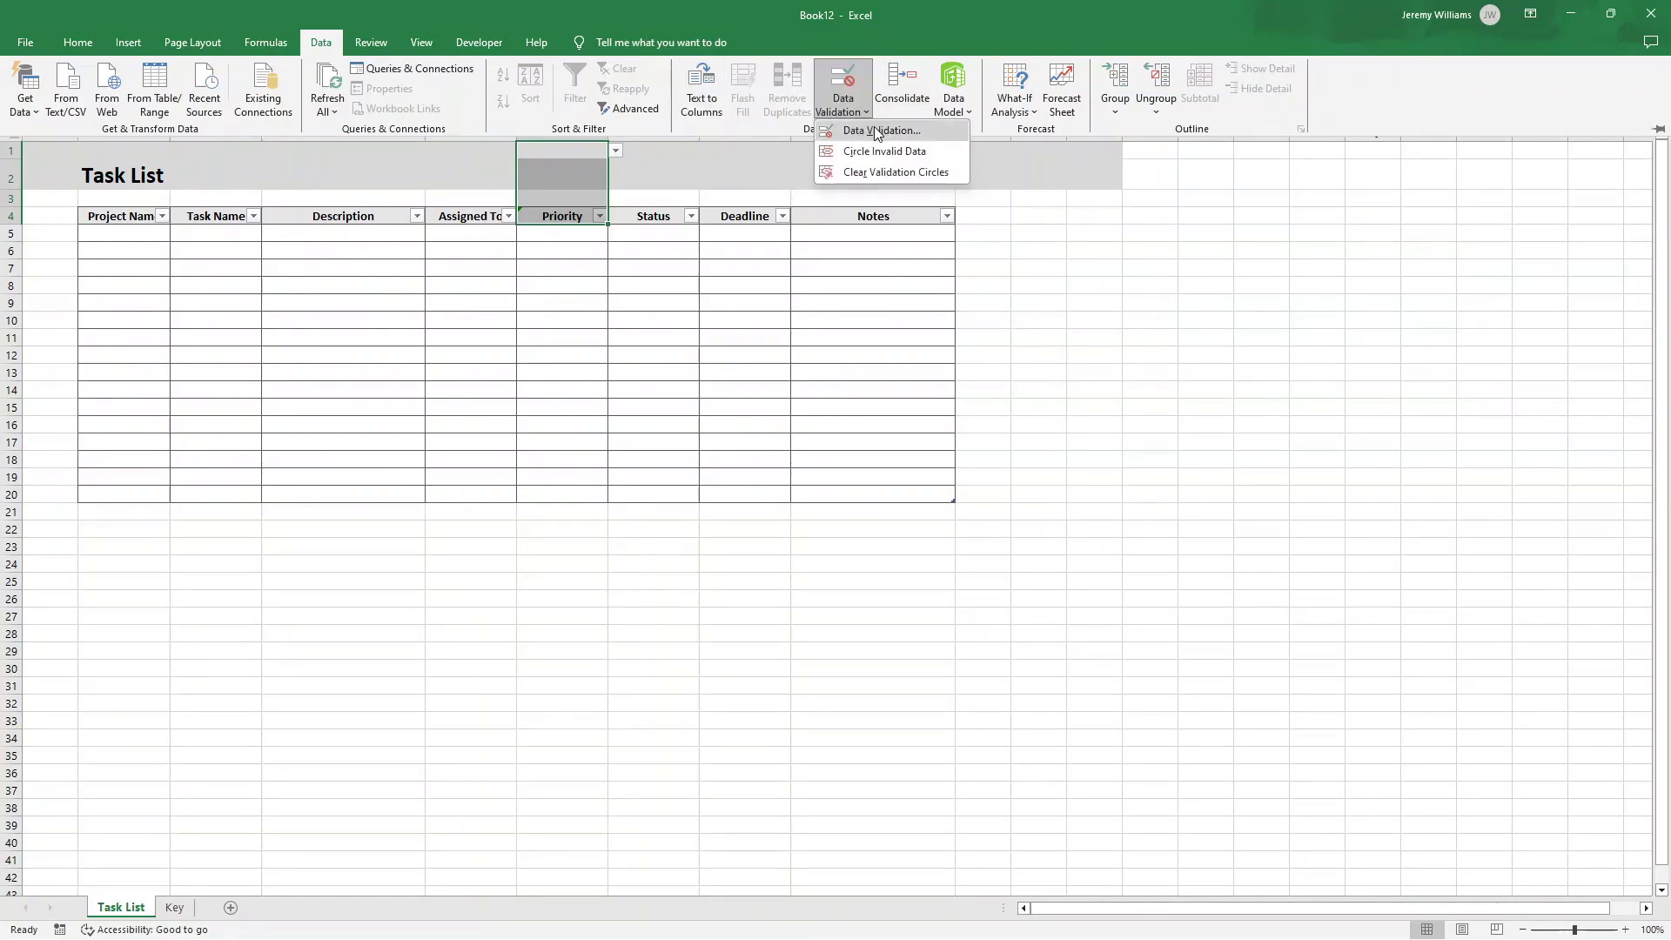
{"action": "left_click", "coordinate": [875, 129]}
{"action": "left_click", "coordinate": [853, 426]}
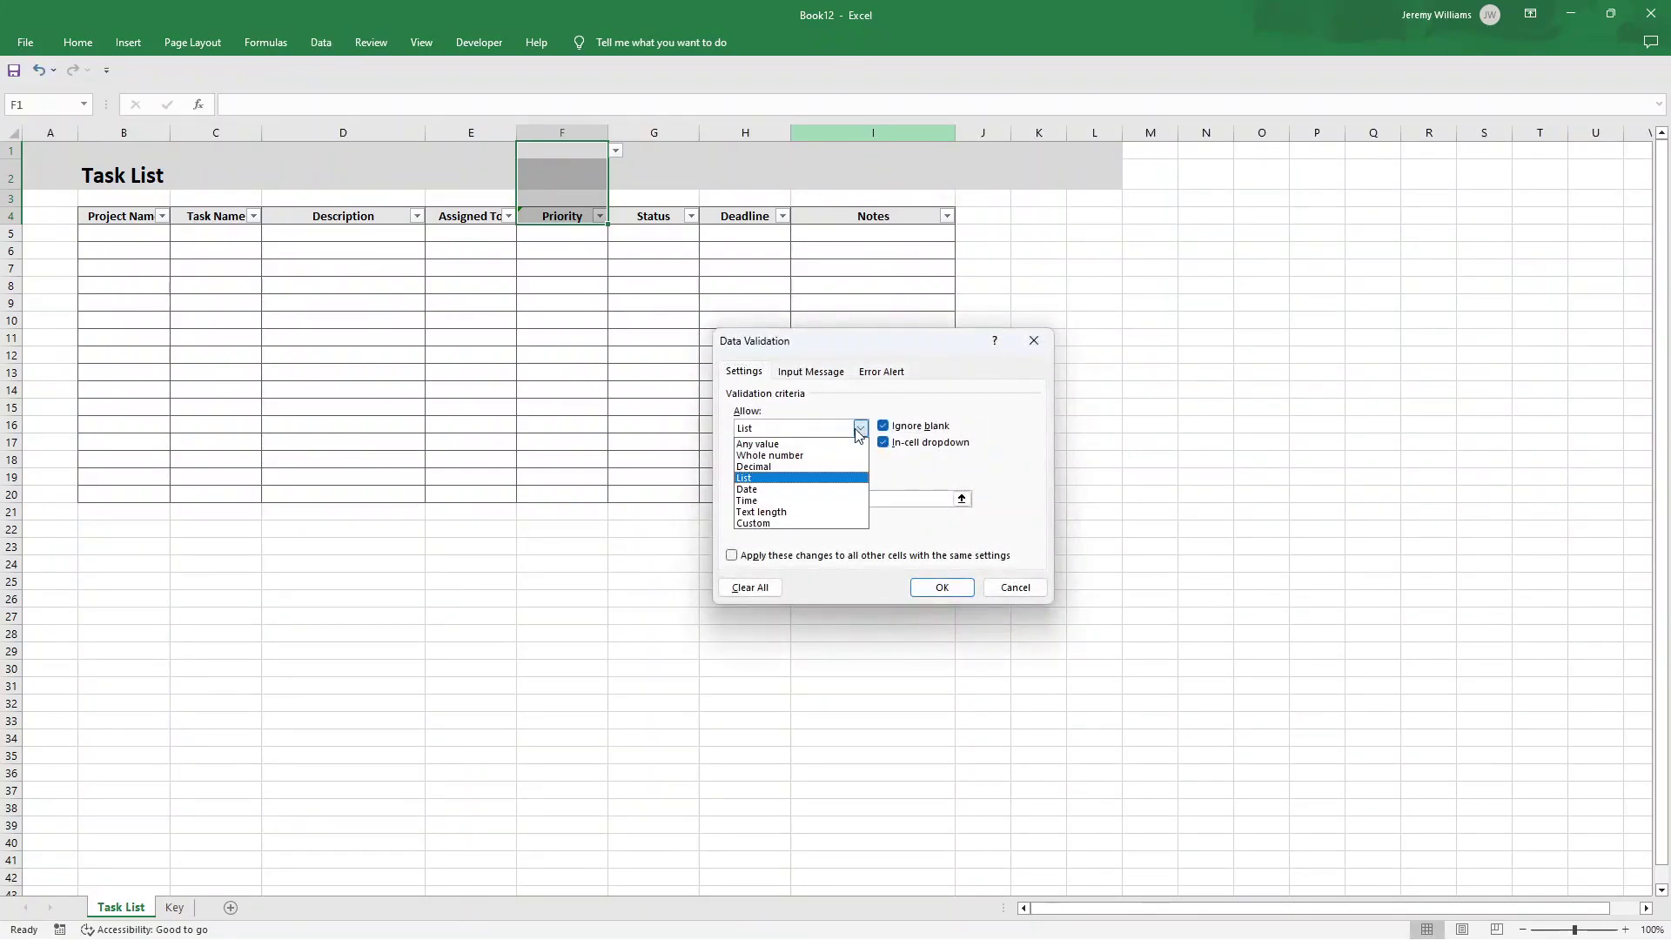
{"action": "left_click", "coordinate": [864, 428]}
{"action": "left_click", "coordinate": [865, 429]}
{"action": "left_click", "coordinate": [862, 431]}
{"action": "left_click", "coordinate": [942, 588]}
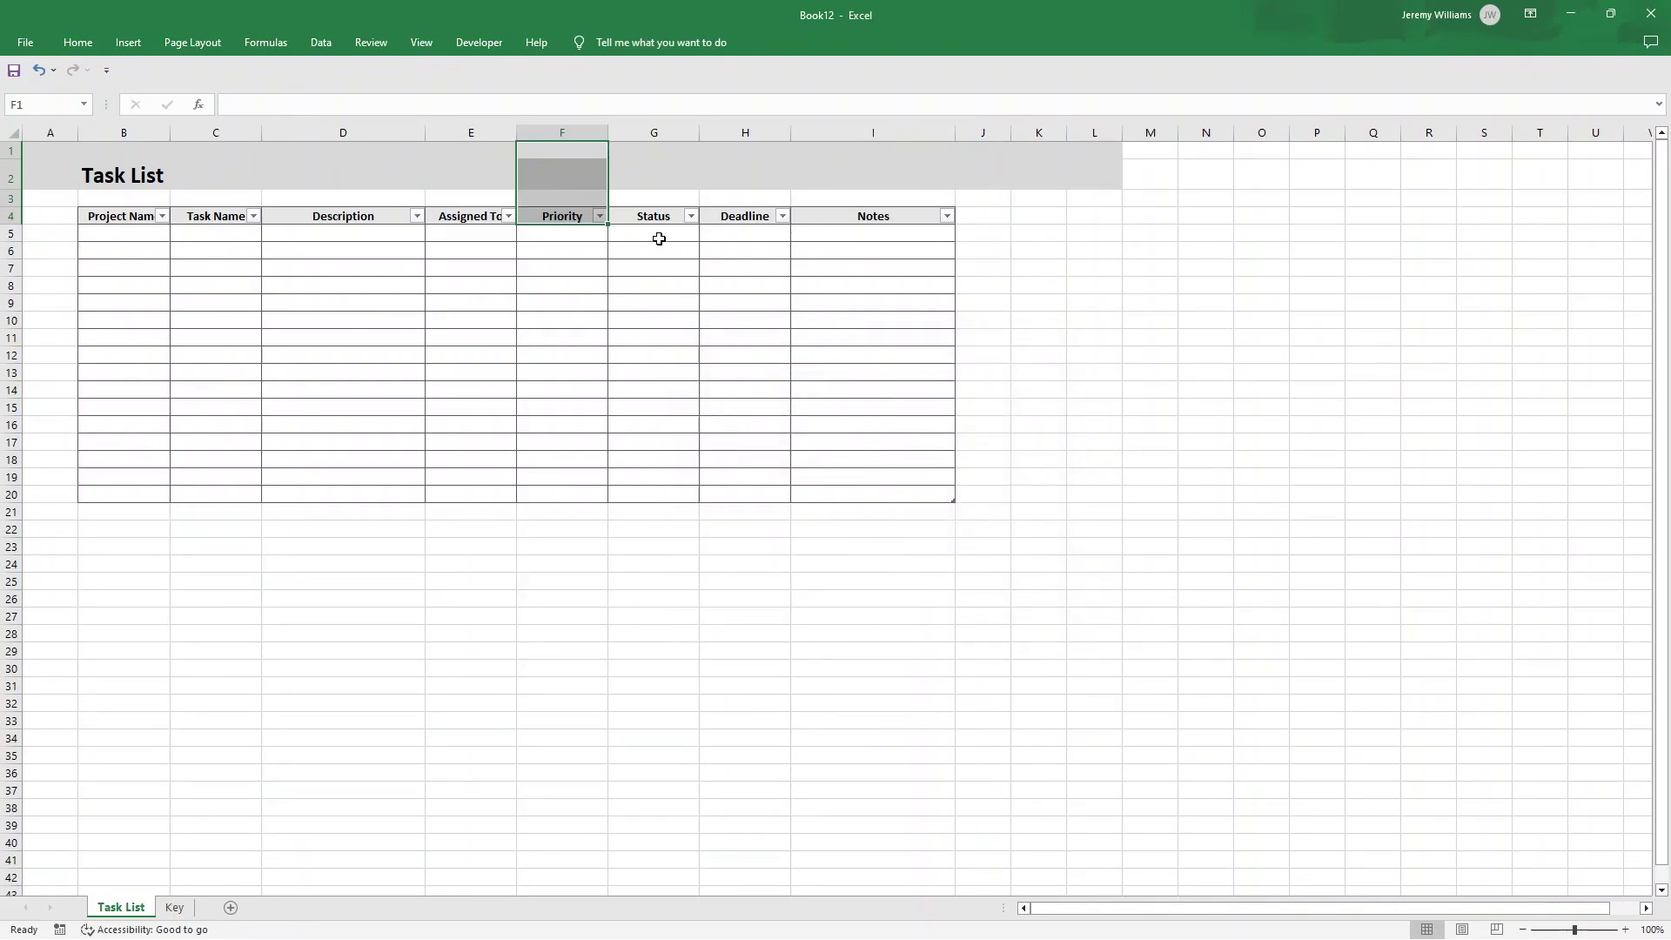
- Recheck cells F1 through F7 to see which offer the Priority dropdown
{"action": "left_click", "coordinate": [581, 153]}
{"action": "left_click", "coordinate": [577, 174]}
{"action": "left_click", "coordinate": [576, 199]}
{"action": "left_click", "coordinate": [574, 216]}
{"action": "left_click", "coordinate": [564, 197]}
{"action": "left_click", "coordinate": [596, 236]}
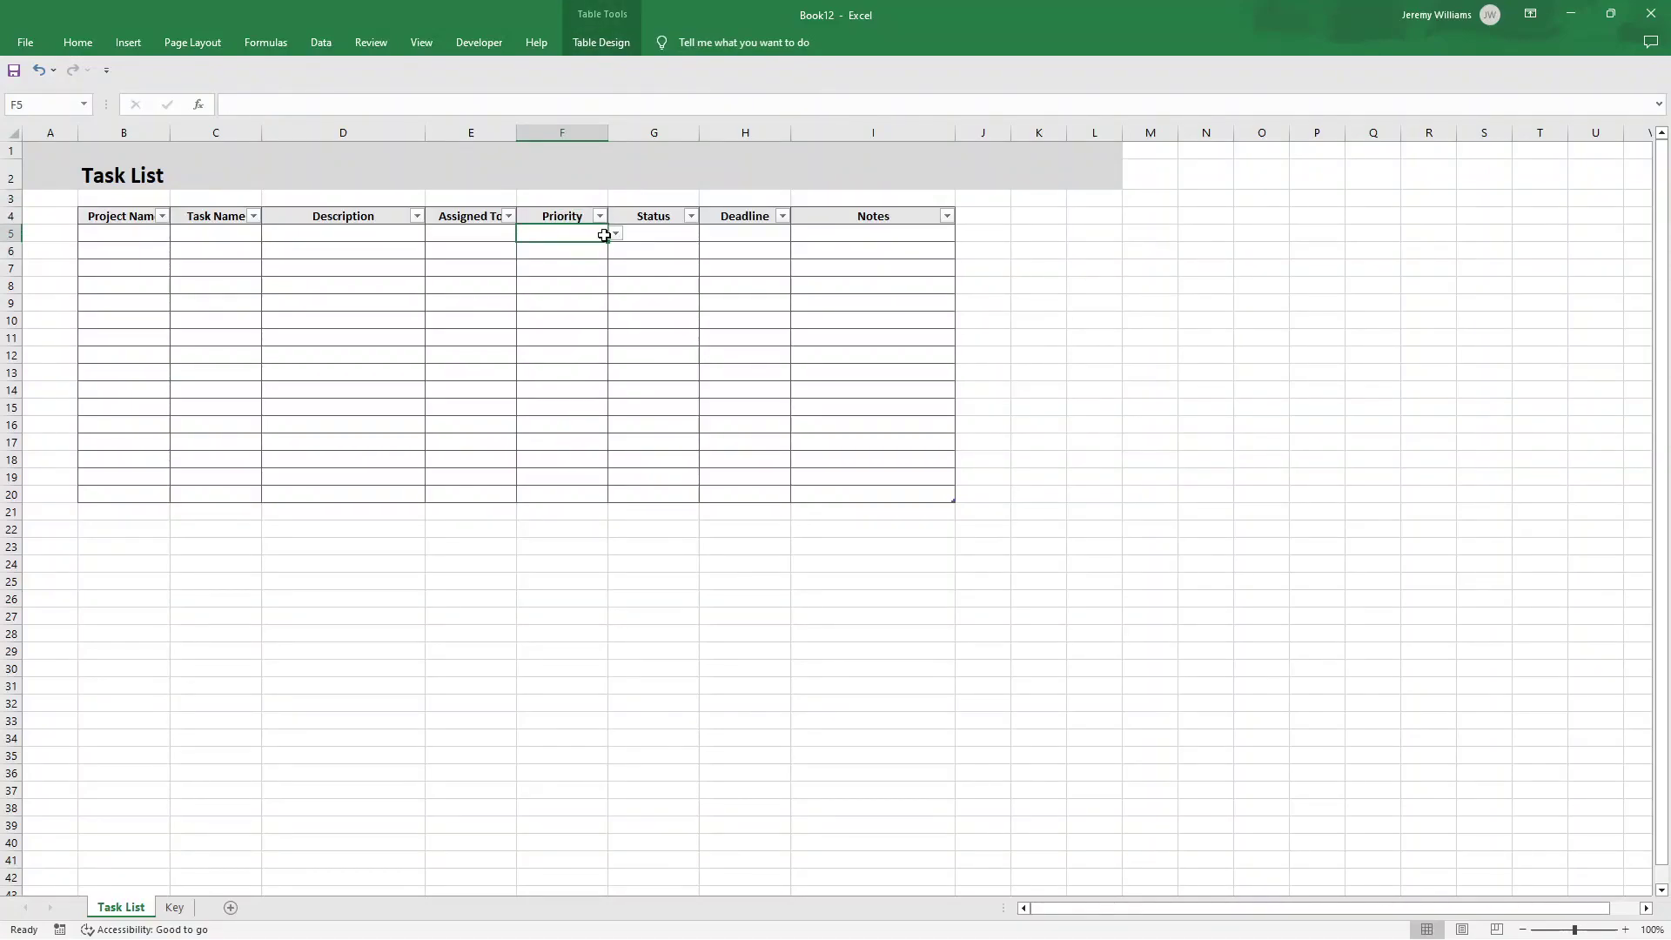
{"action": "left_click", "coordinate": [603, 251]}
{"action": "left_click", "coordinate": [603, 269]}
{"action": "left_click", "coordinate": [579, 209]}
{"action": "left_click", "coordinate": [569, 205]}
{"action": "left_click_drag", "start_coordinate": [568, 247], "coordinate": [568, 253]}
- Give column G list validation sourced from Key!$C$5:$C$8 and confirm G5 and G6 offer it
{"action": "left_click", "coordinate": [578, 196]}
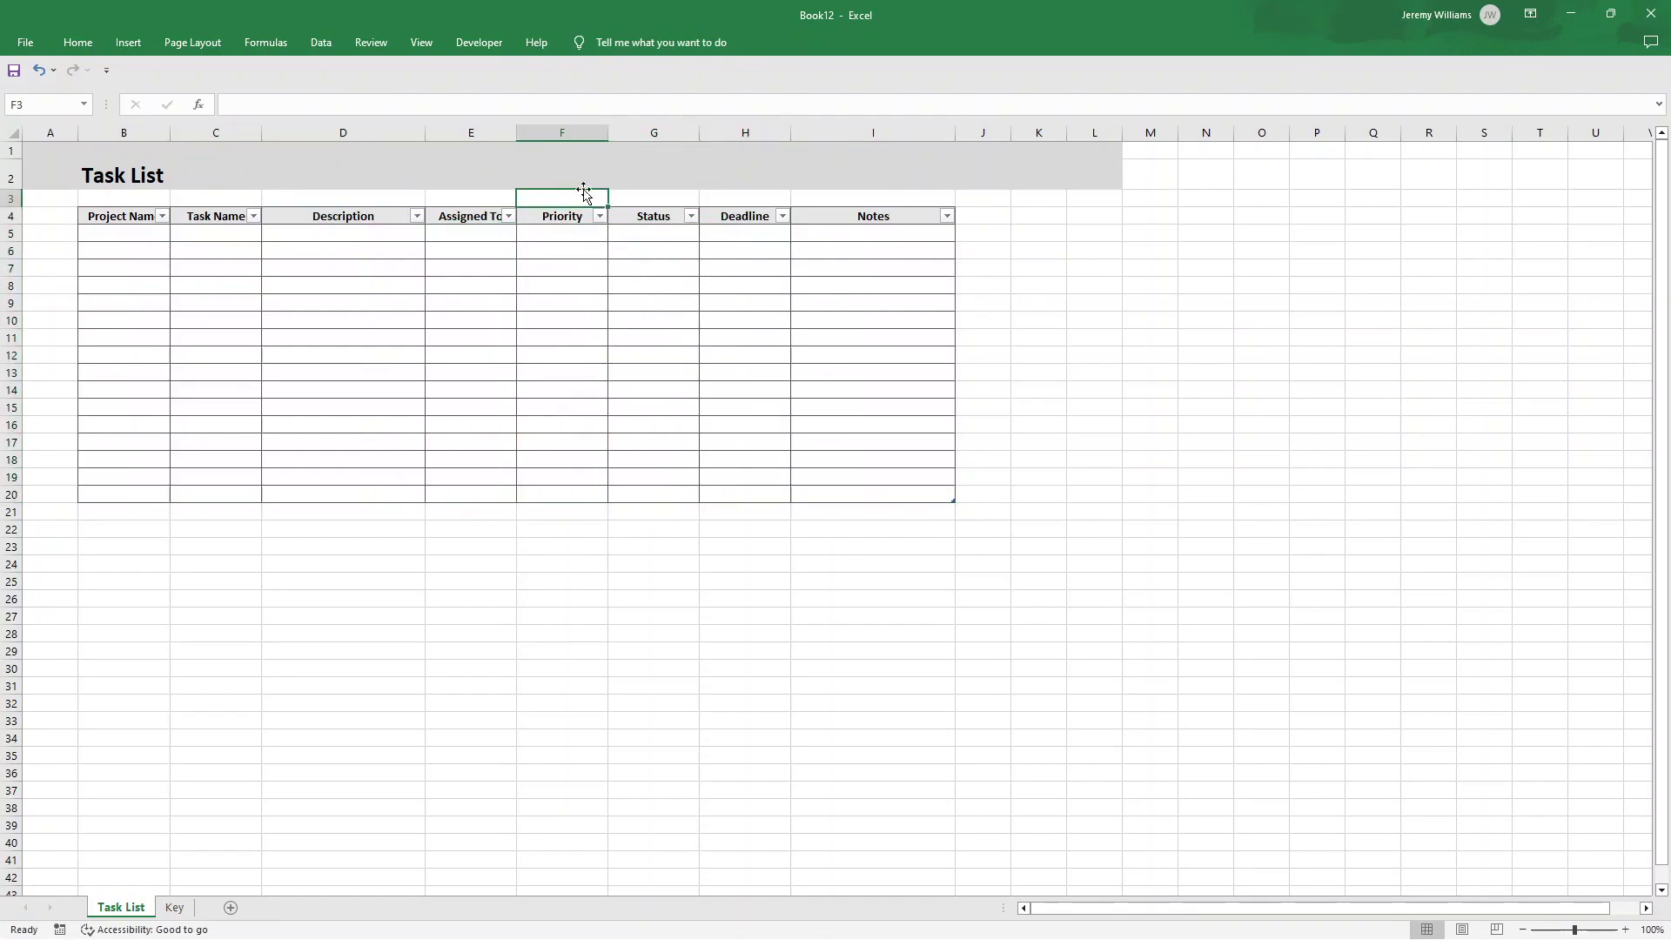
{"action": "left_click", "coordinate": [668, 133]}
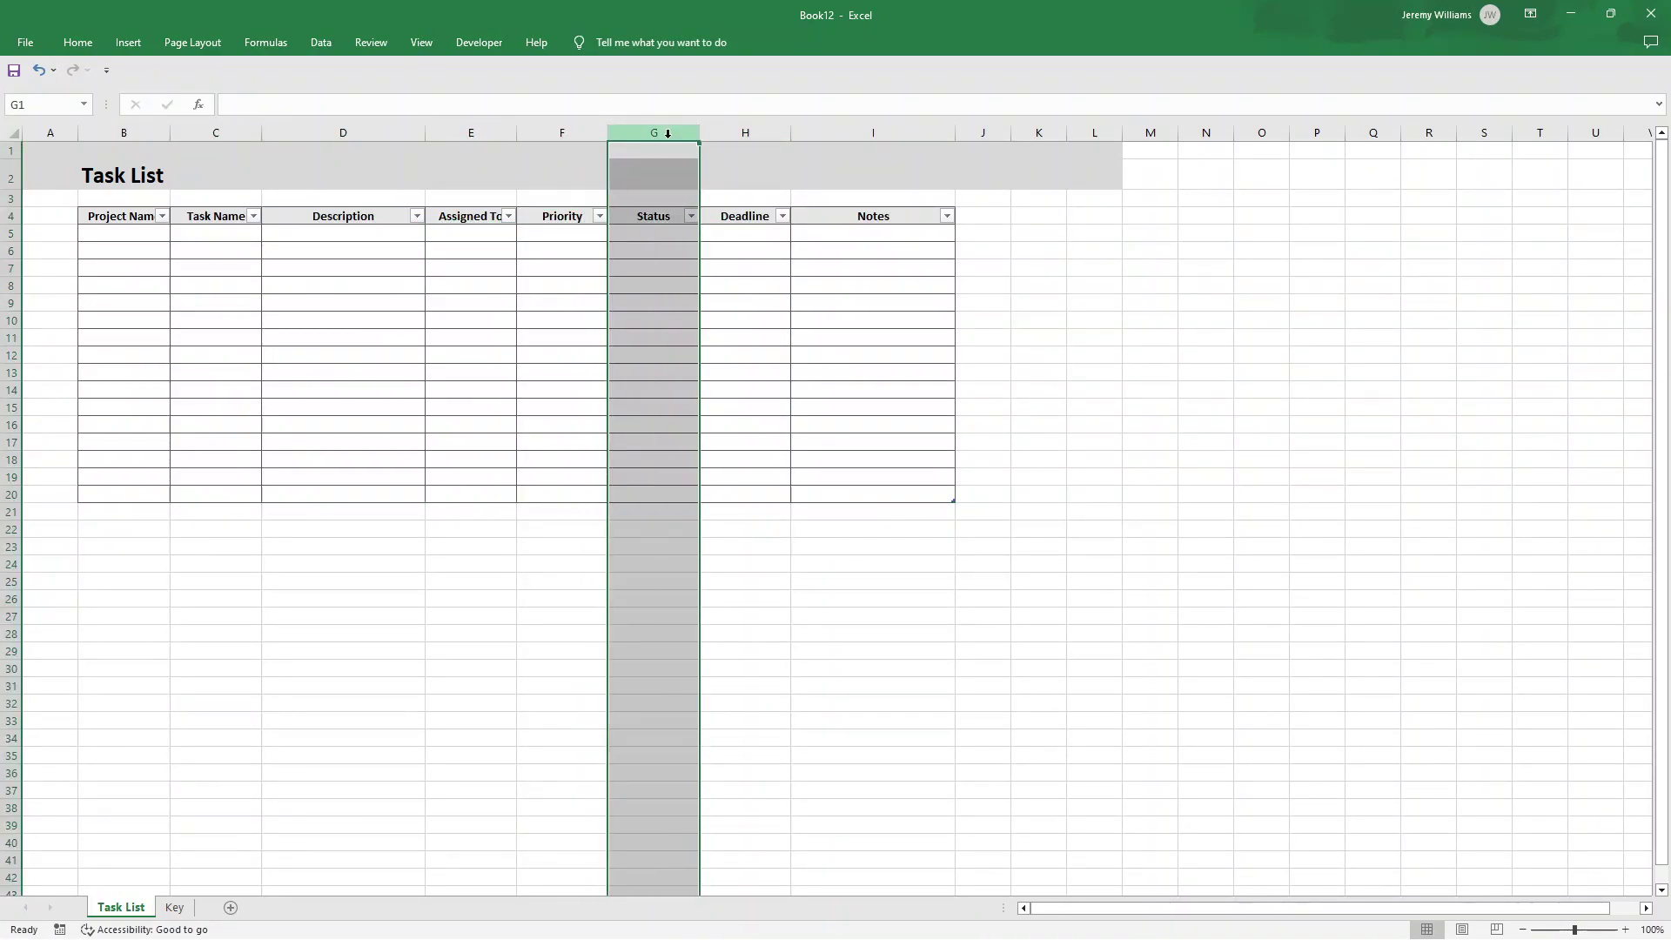
{"action": "left_click", "coordinate": [322, 43]}
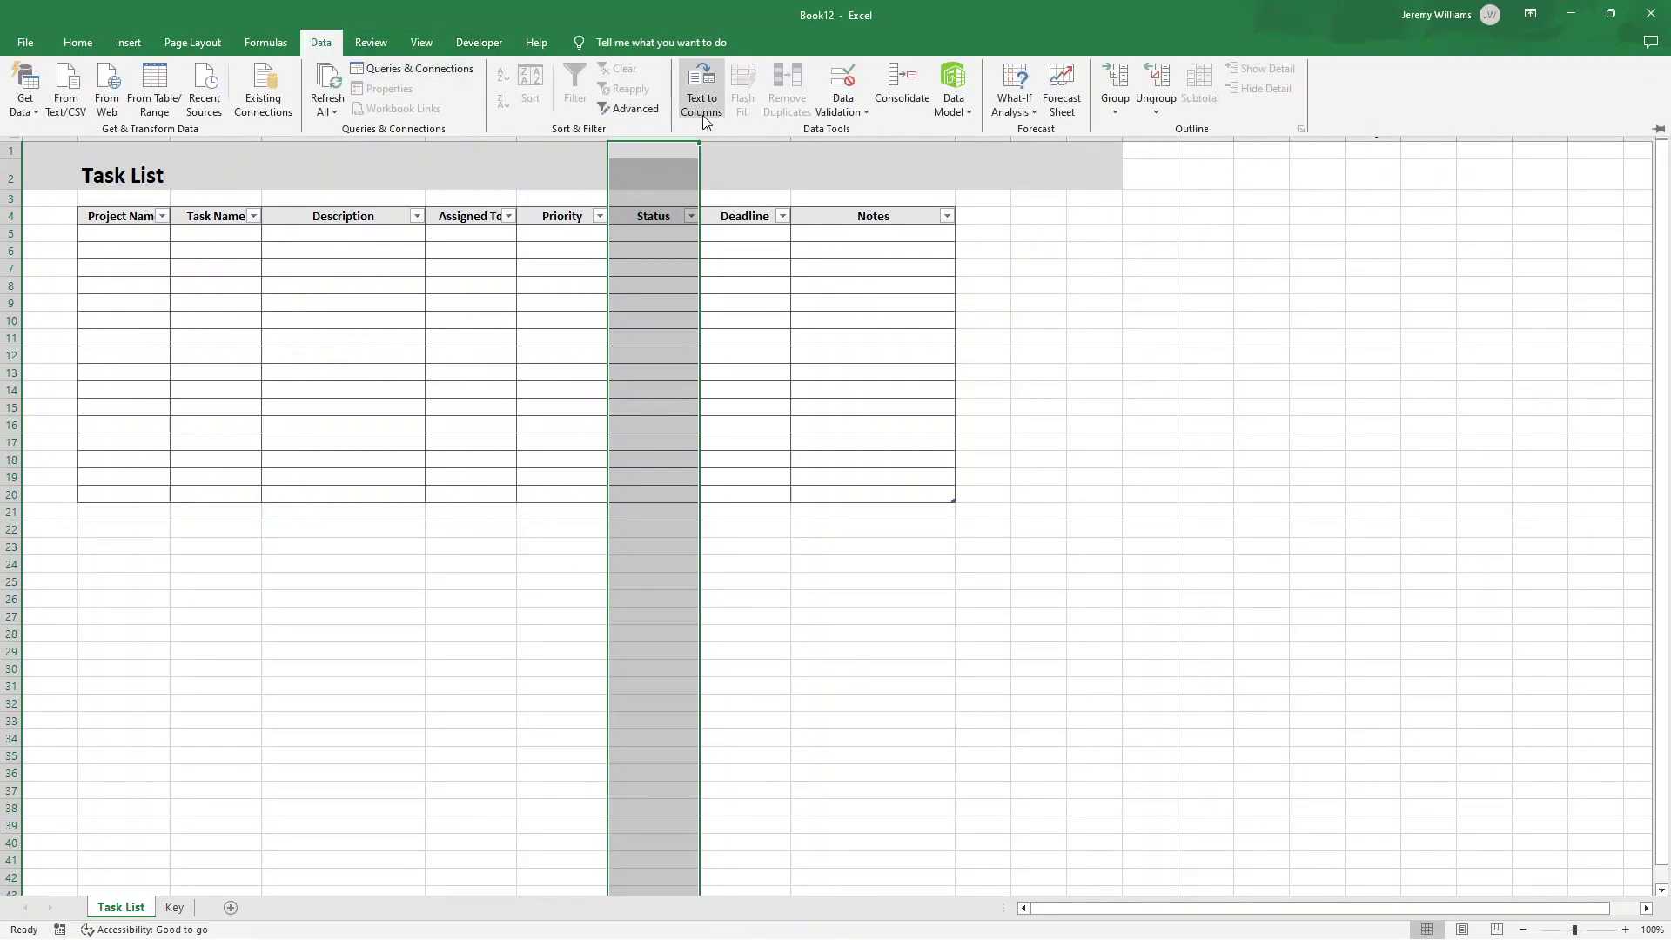
{"action": "left_click", "coordinate": [842, 111]}
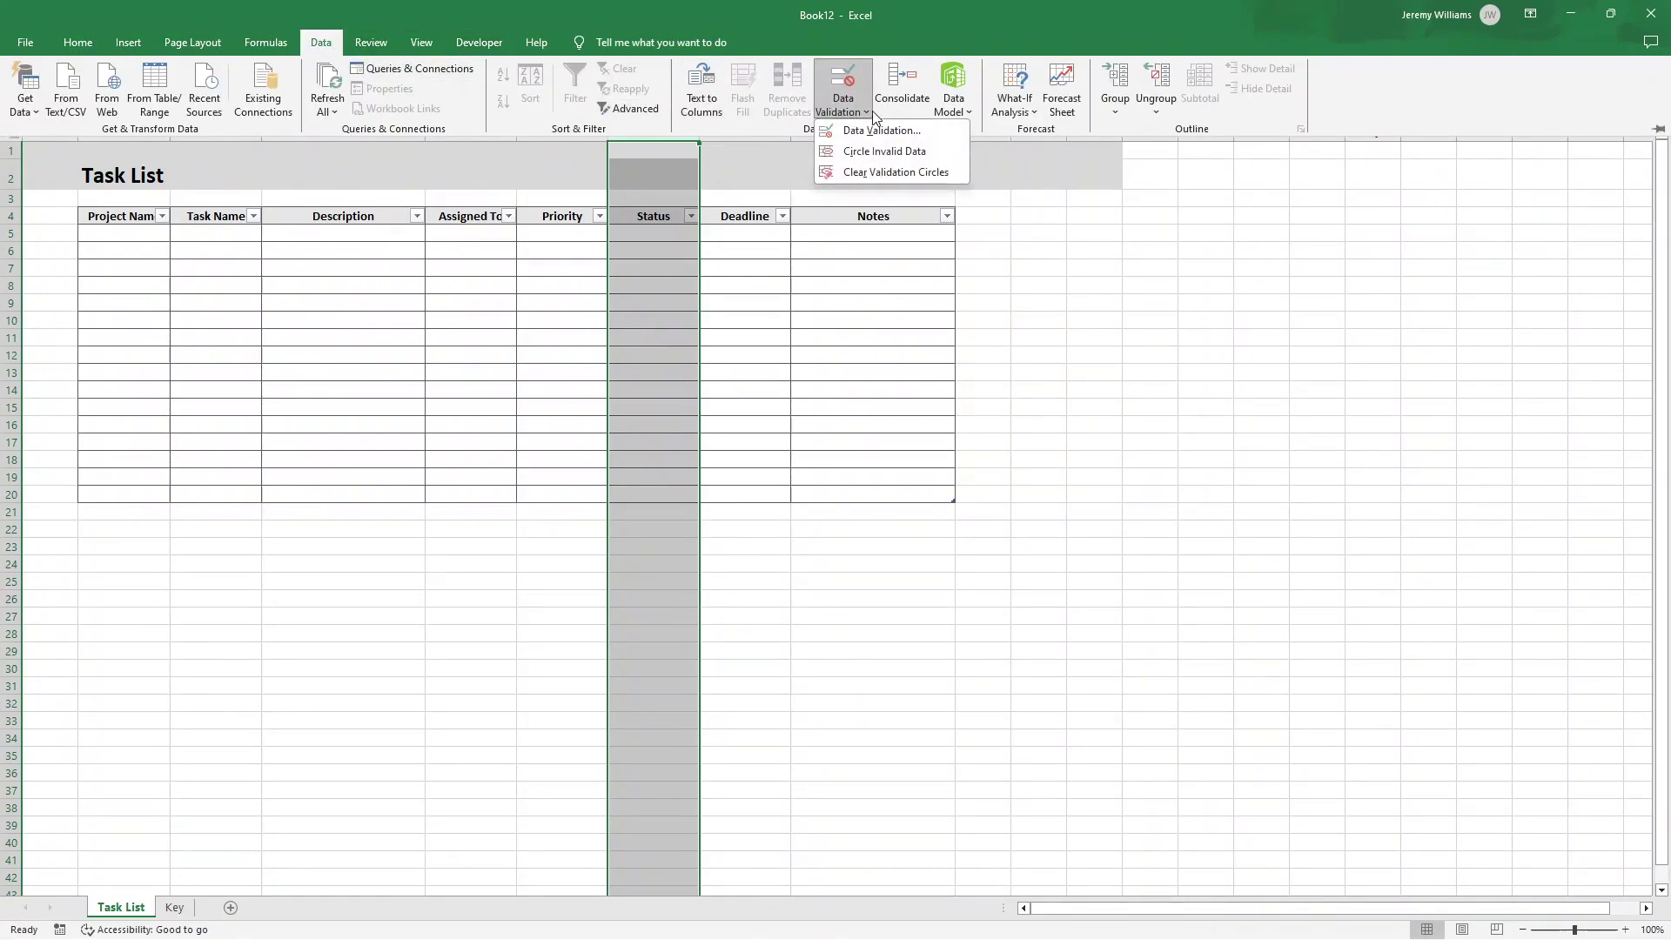
{"action": "left_click", "coordinate": [878, 130]}
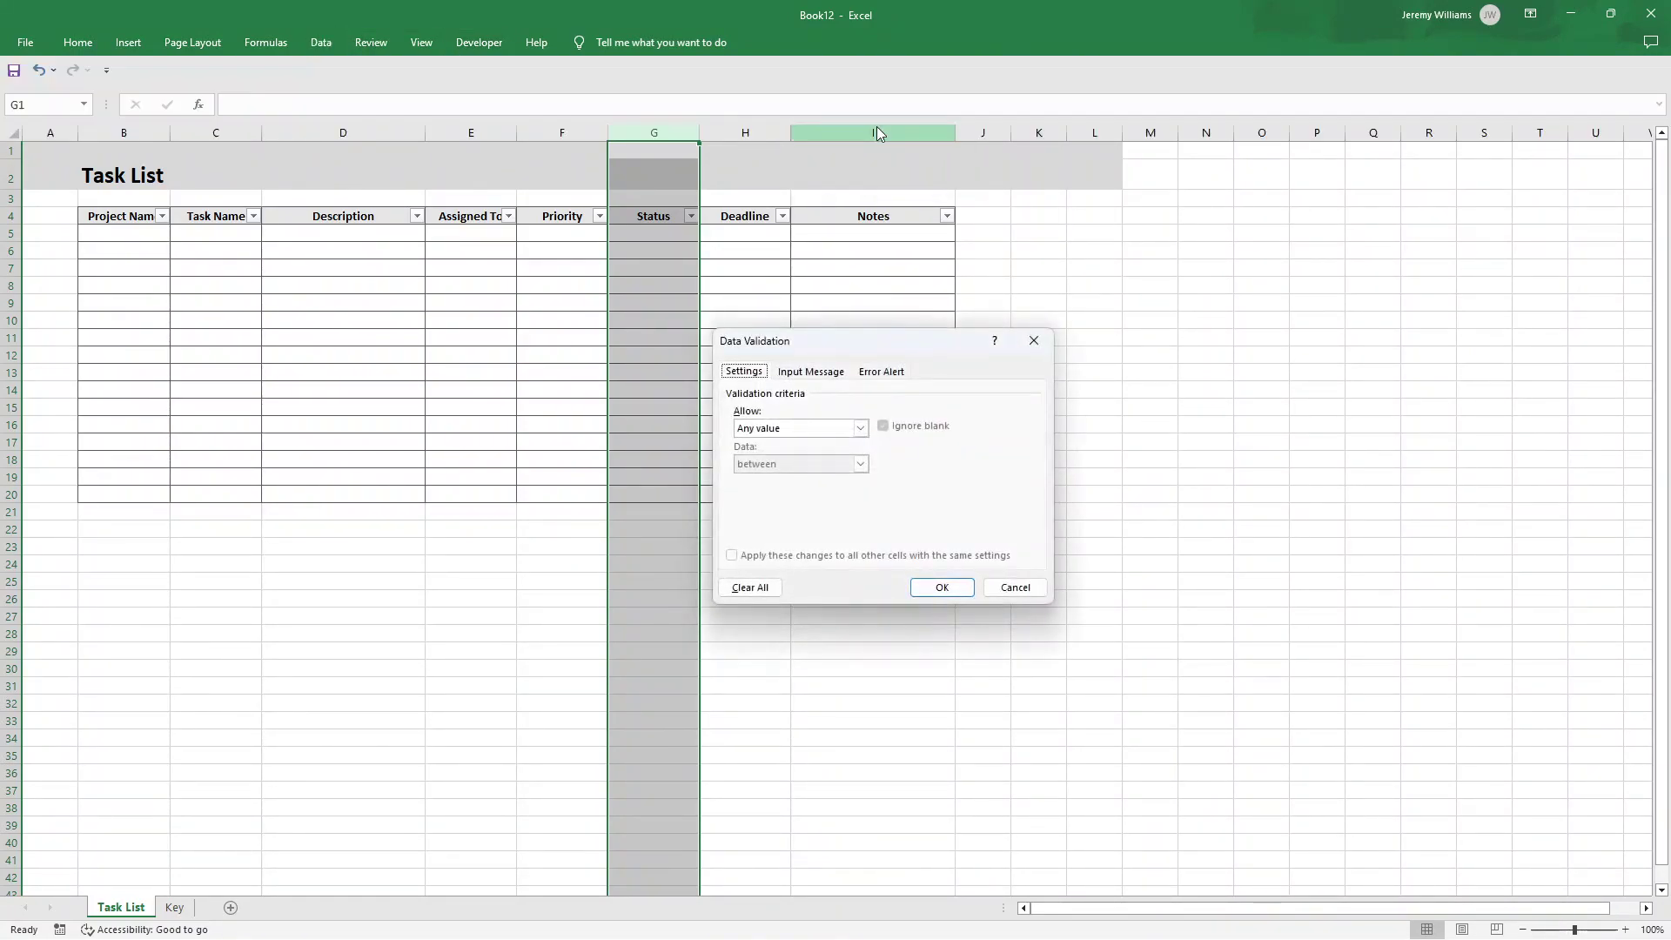
{"action": "left_click", "coordinate": [861, 425]}
{"action": "left_click", "coordinate": [821, 480]}
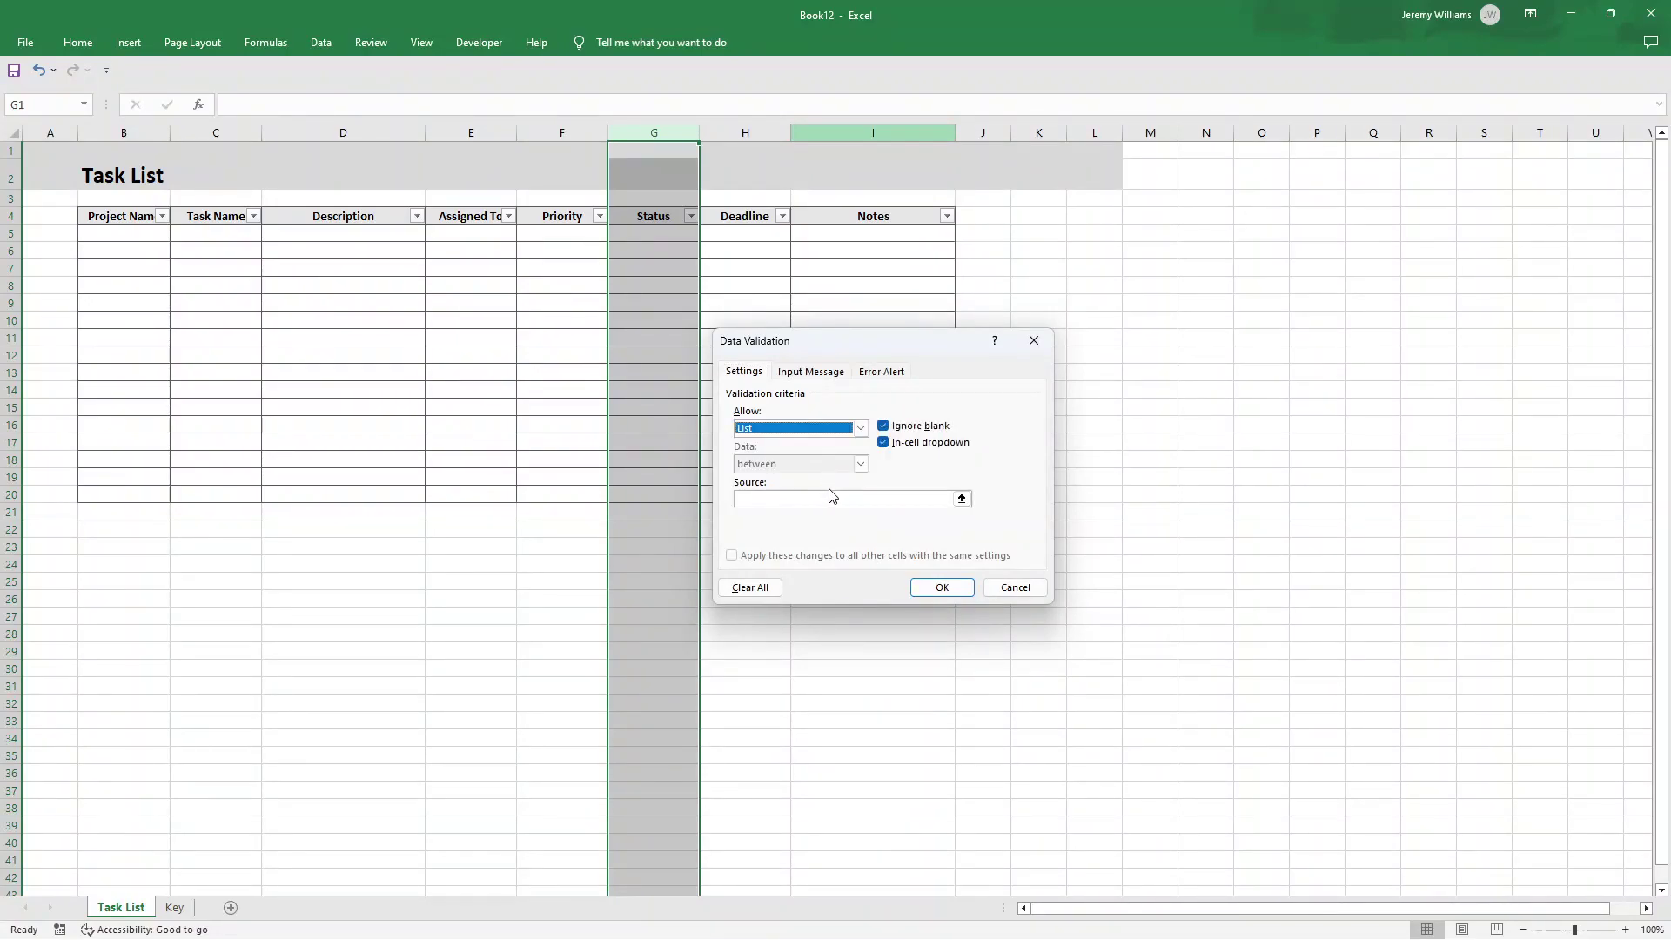
{"action": "left_click", "coordinate": [817, 497]}
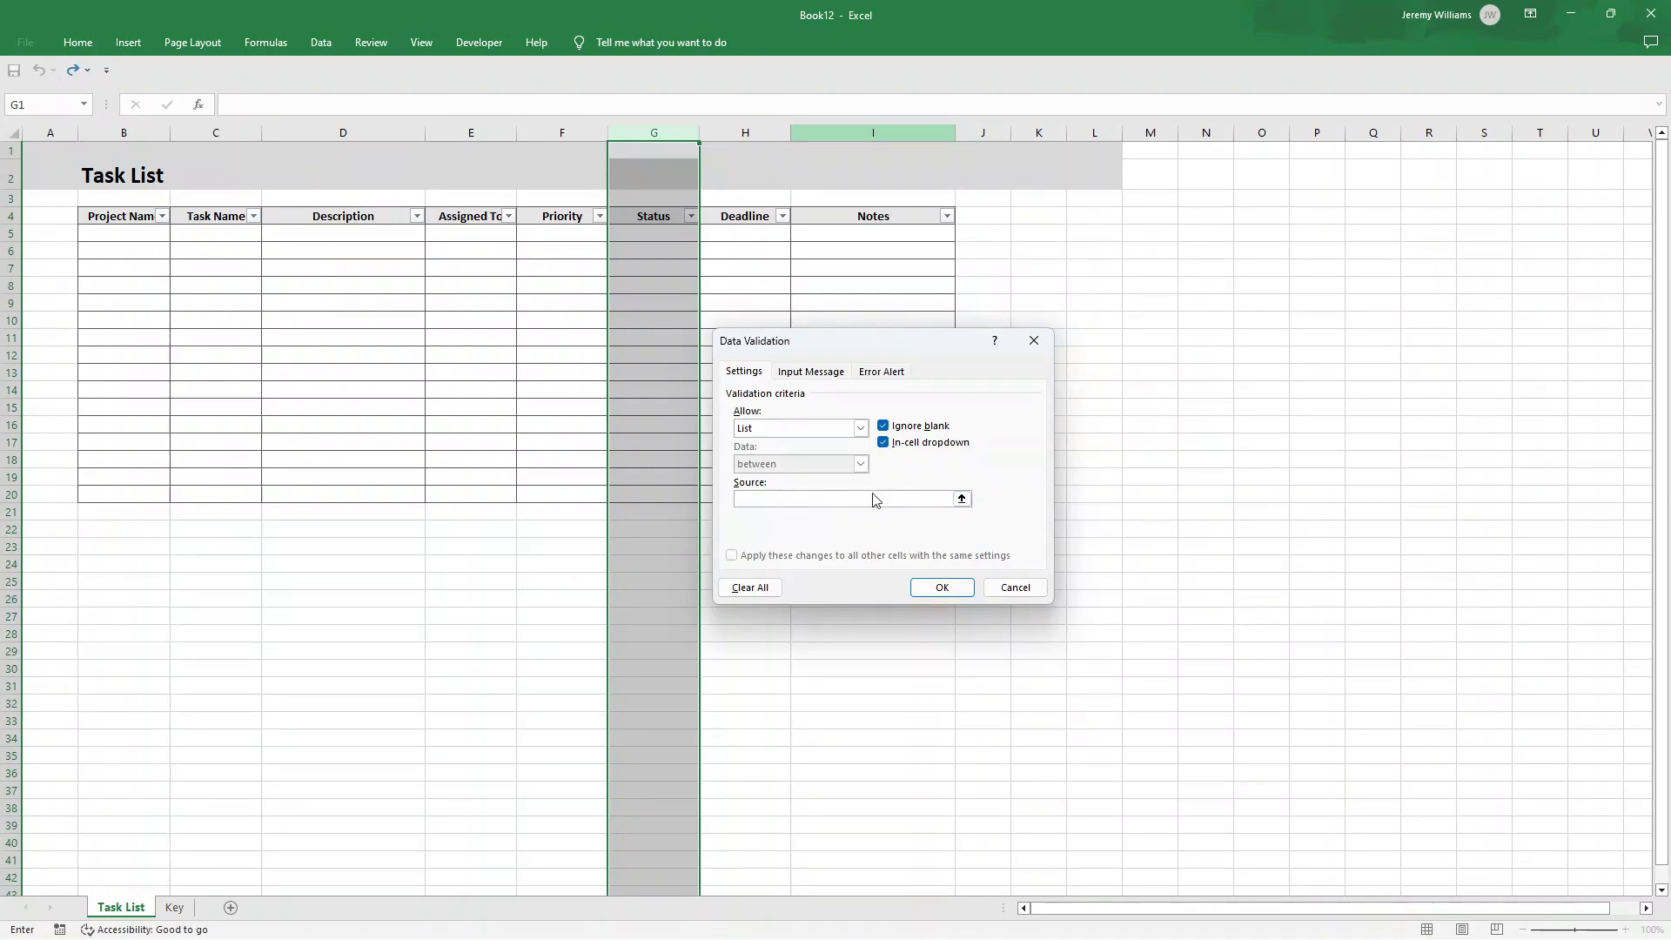
{"action": "left_click", "coordinate": [961, 498]}
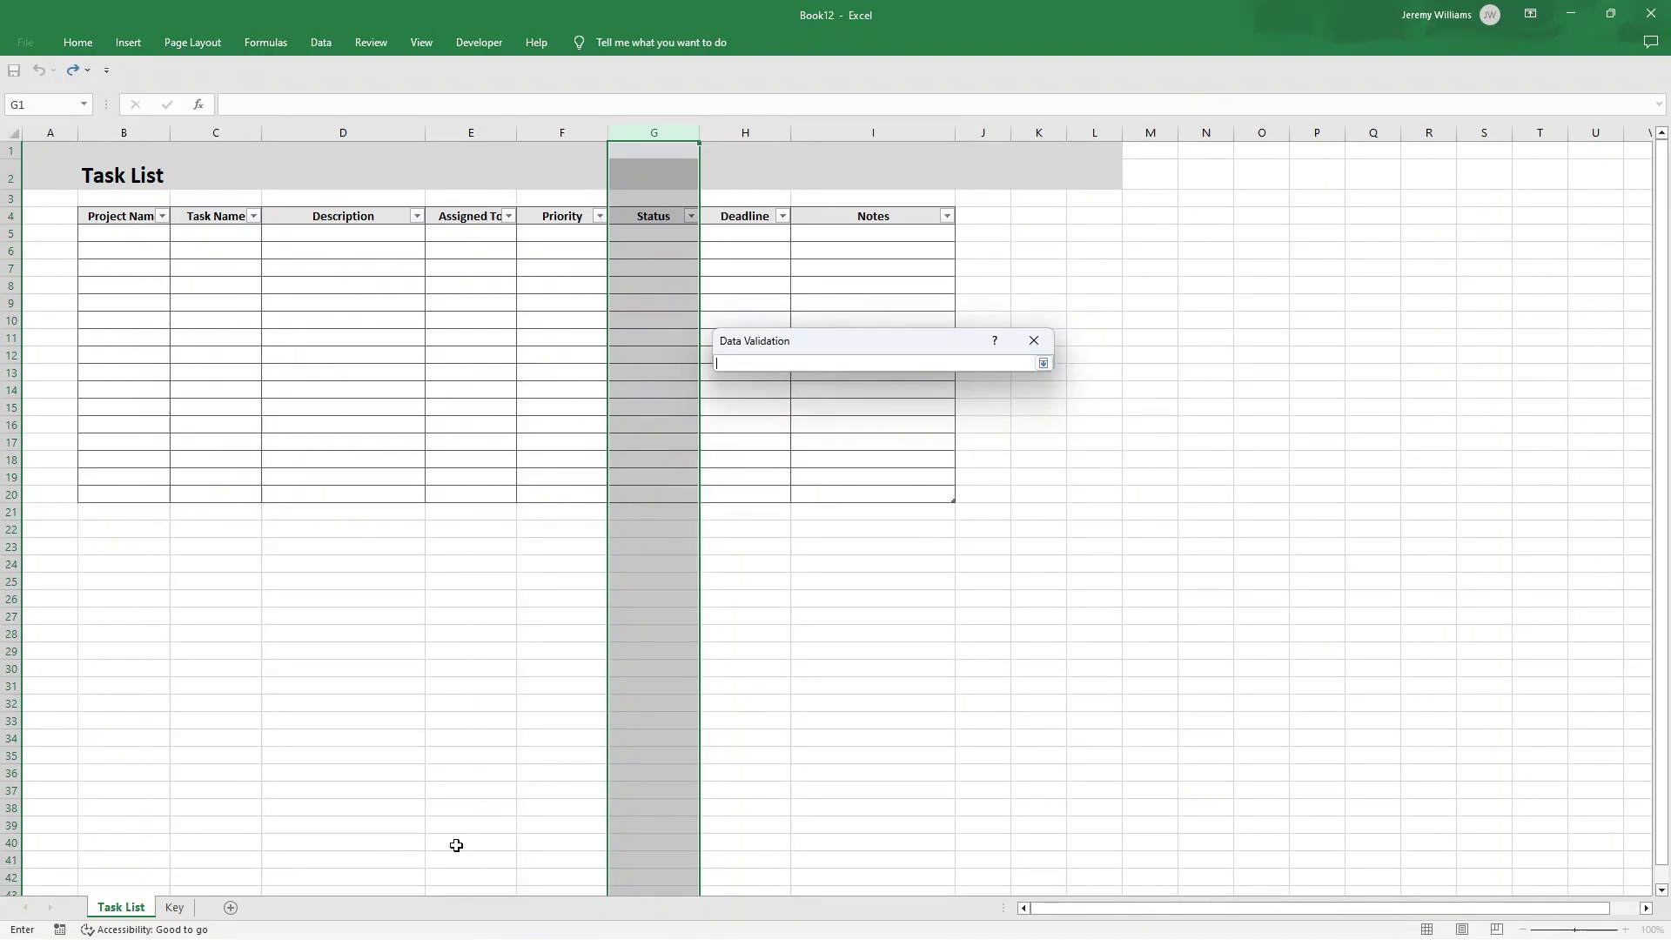
{"action": "left_click", "coordinate": [174, 907]}
{"action": "left_click", "coordinate": [208, 235]}
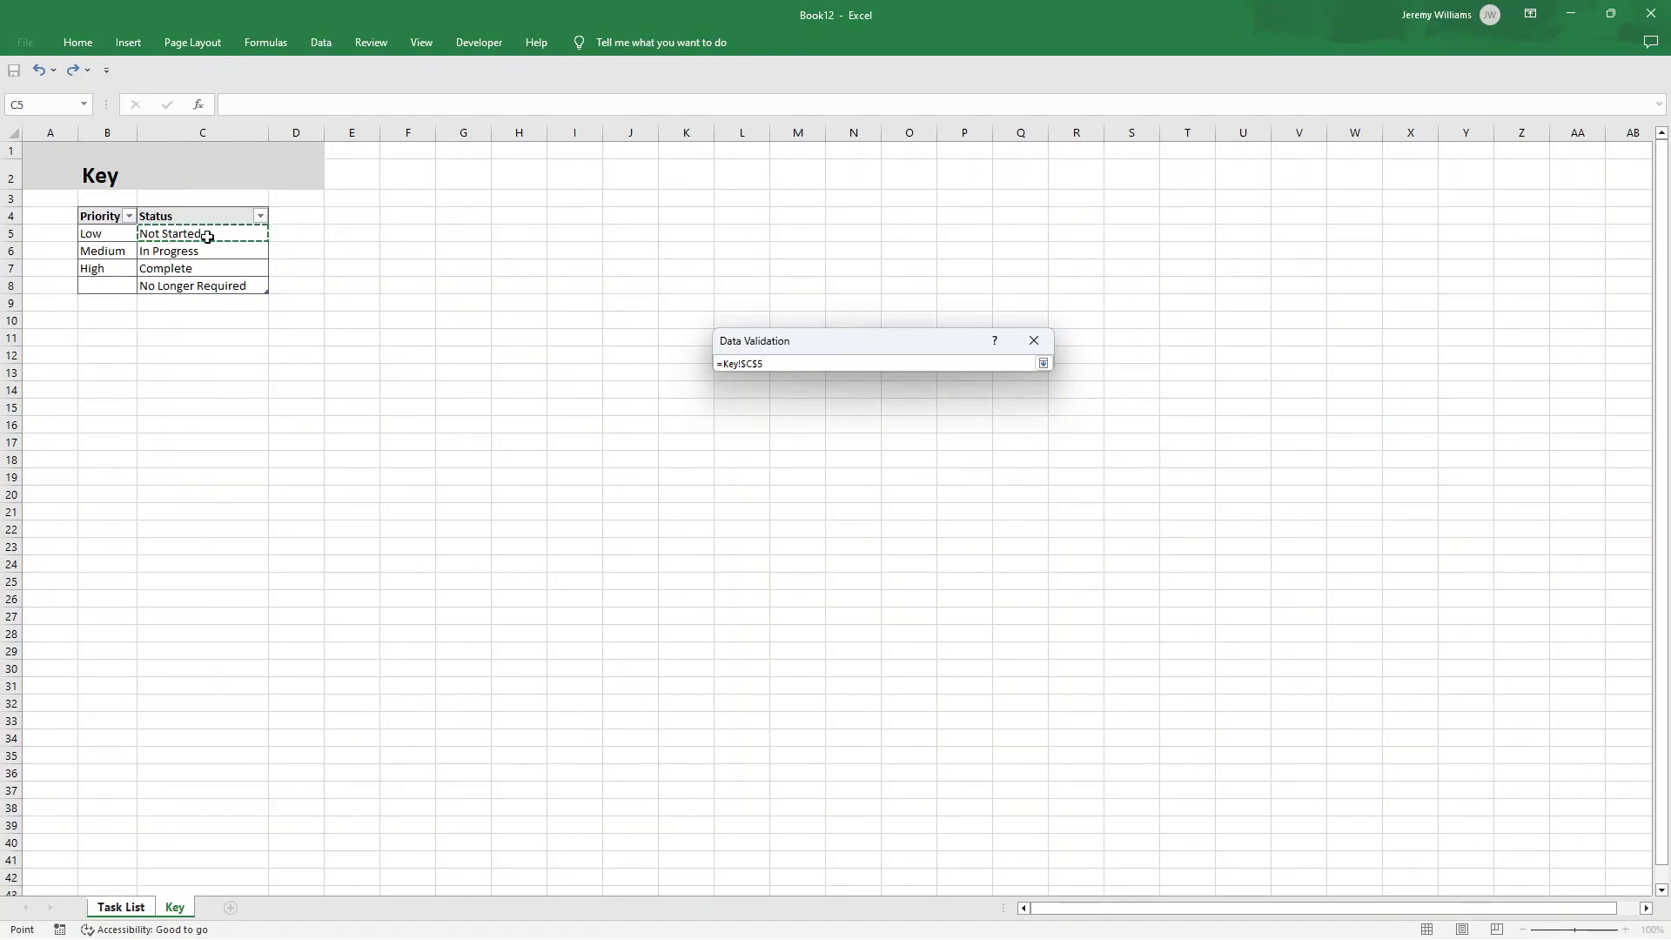
{"action": "left_click_drag", "start_coordinate": [208, 235], "coordinate": [206, 289]}
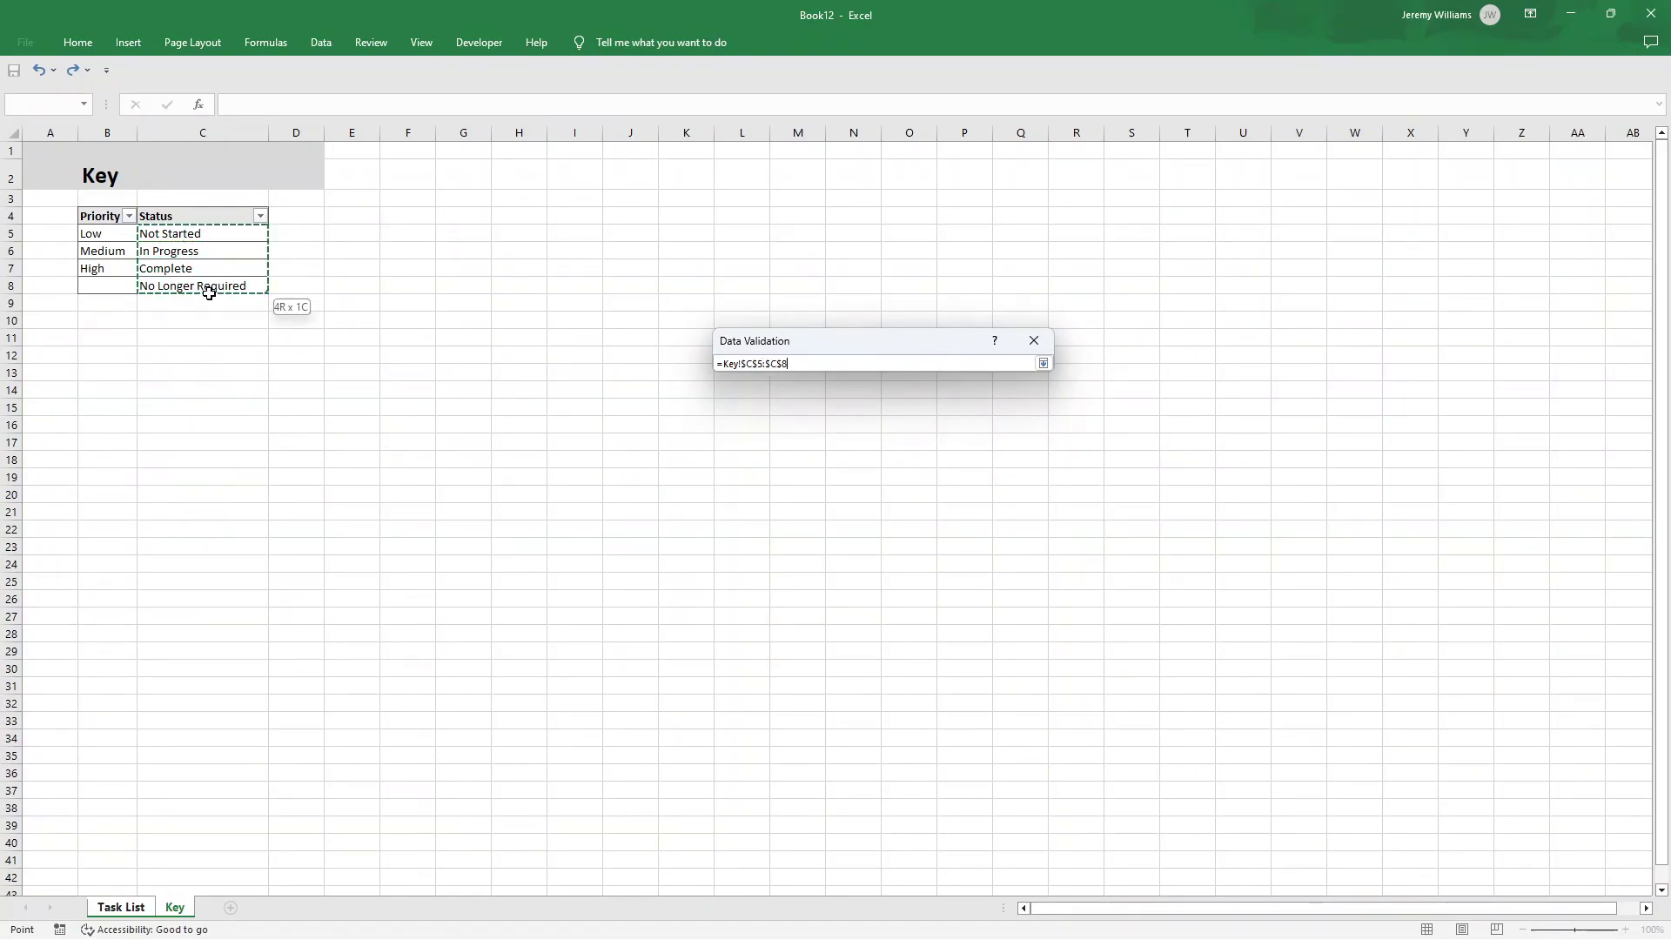
{"action": "left_click", "coordinate": [1043, 363]}
{"action": "left_click", "coordinate": [945, 591]}
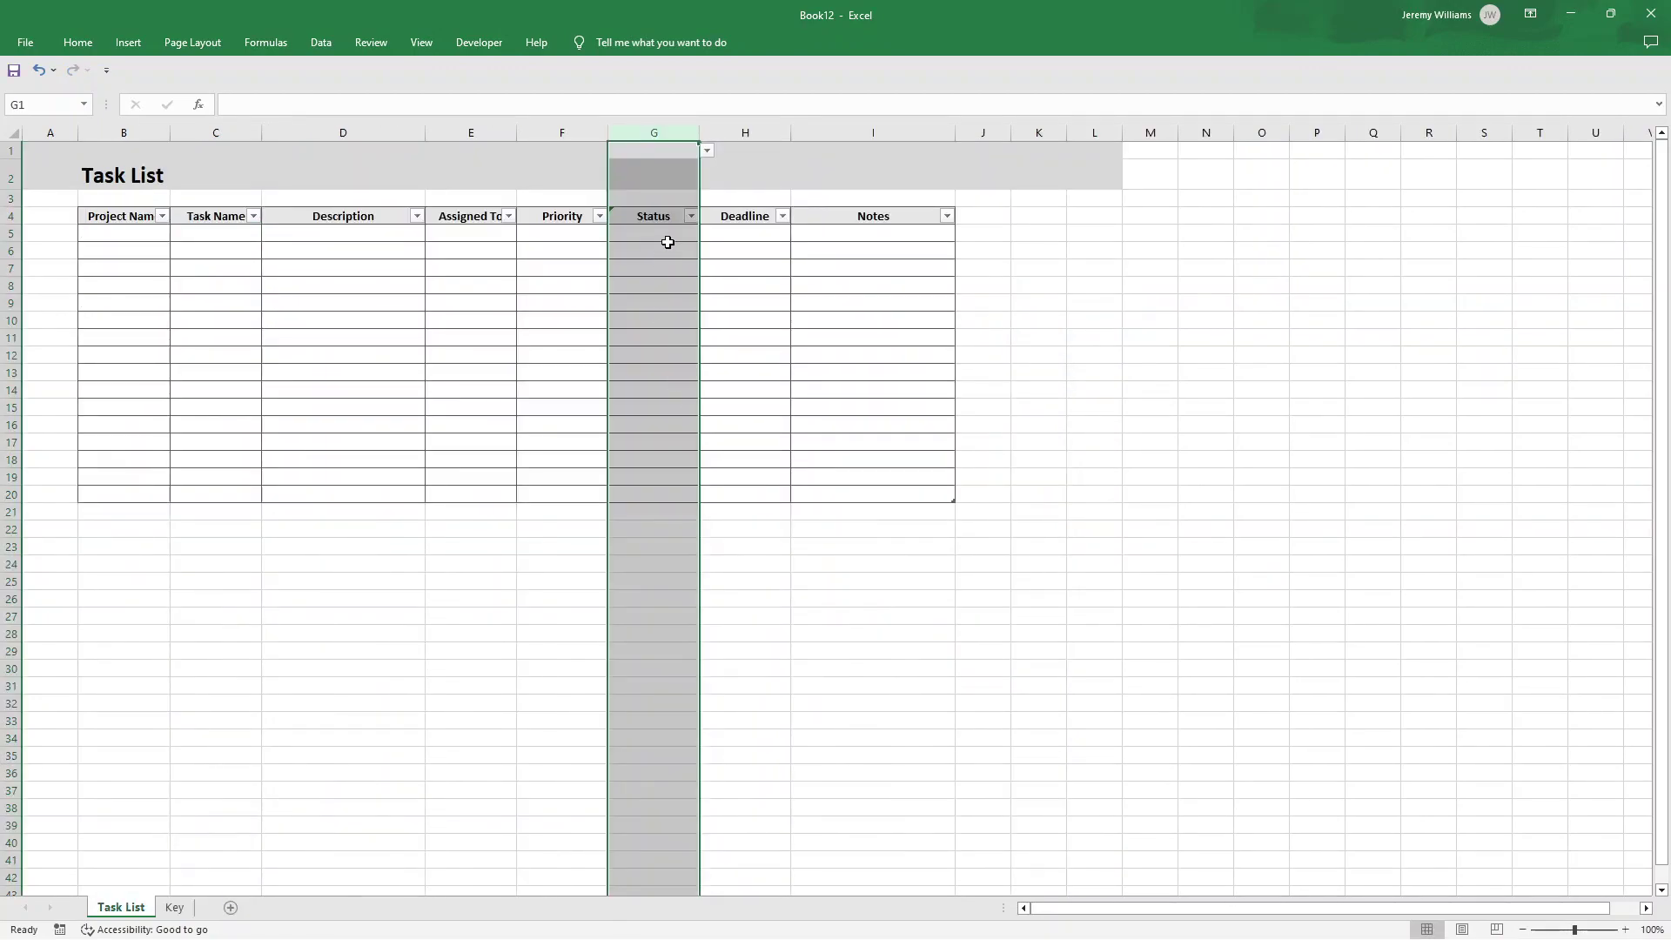
{"action": "left_click", "coordinate": [678, 234]}
{"action": "left_click", "coordinate": [690, 250]}
- Set data validation on G1:G4 to Allow: Any value
{"action": "left_click_drag", "start_coordinate": [654, 146], "coordinate": [656, 211]}
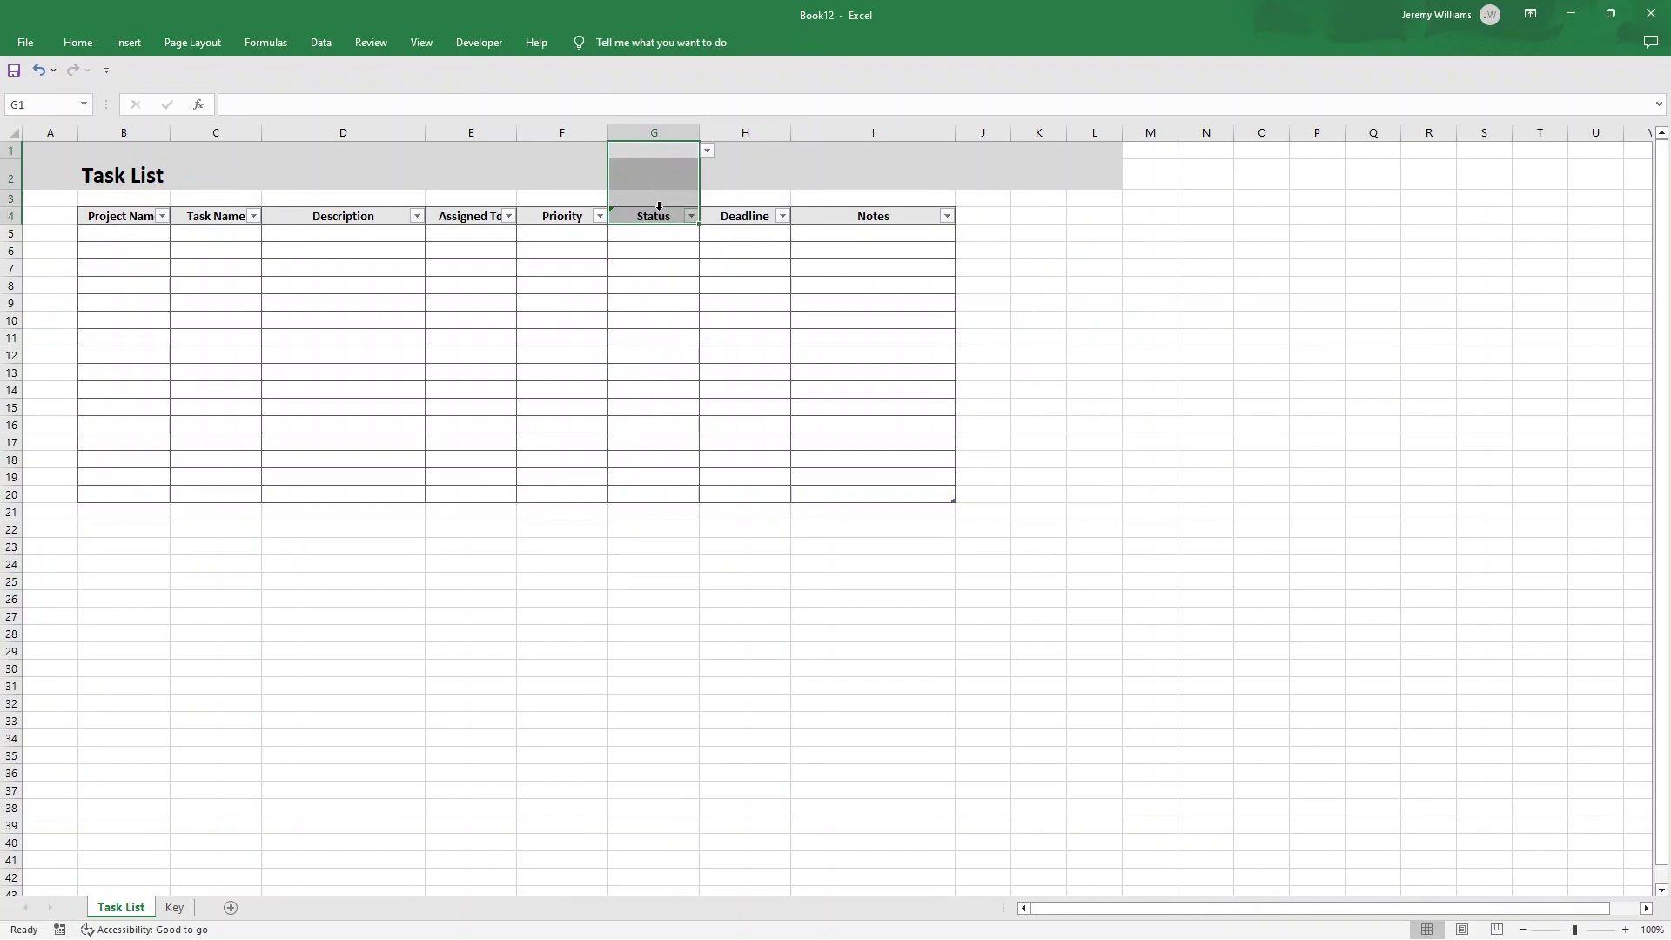
{"action": "left_click", "coordinate": [321, 42]}
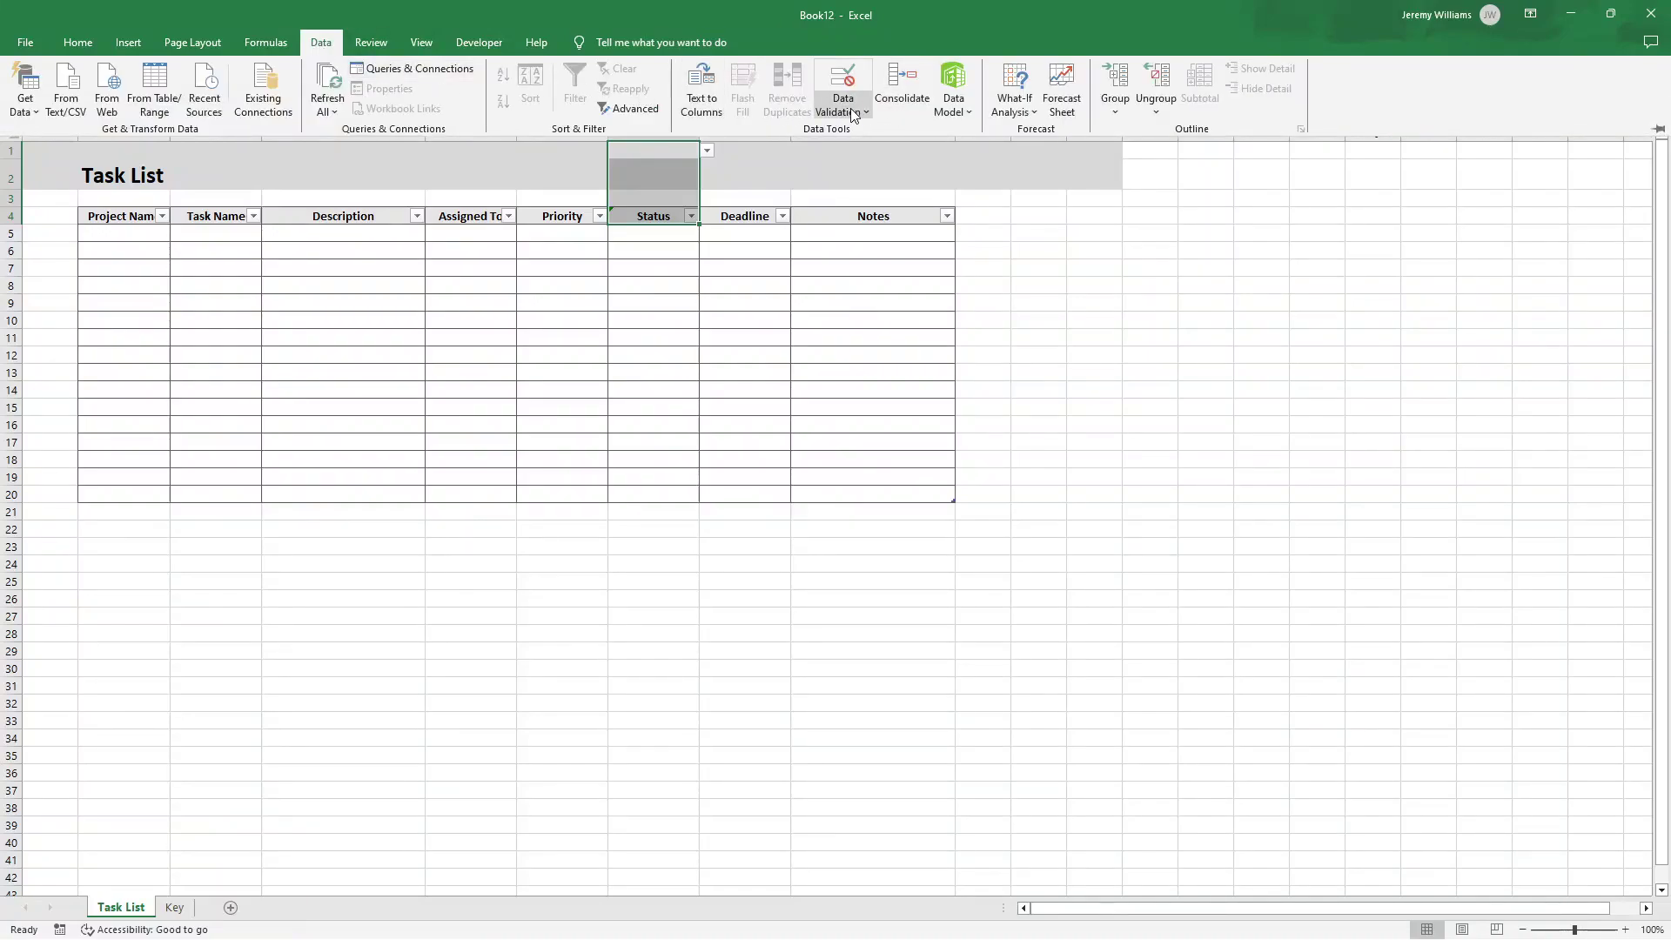
{"action": "left_click", "coordinate": [841, 112]}
{"action": "left_click", "coordinate": [864, 132]}
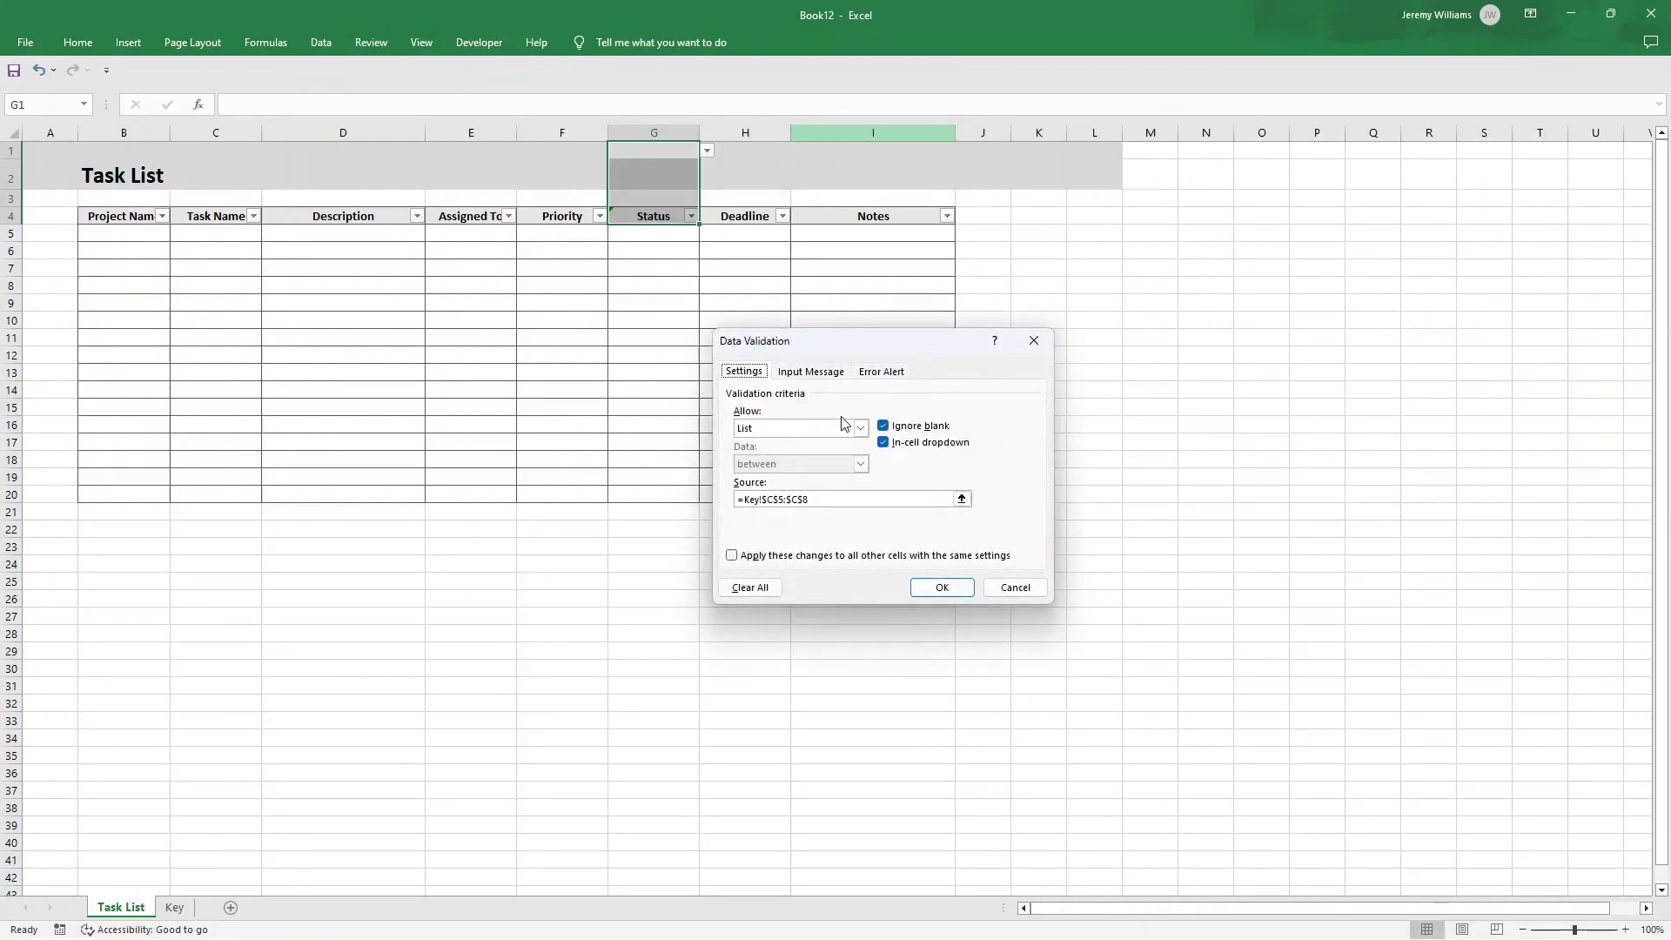
{"action": "left_click", "coordinate": [849, 427]}
{"action": "left_click", "coordinate": [784, 443]}
{"action": "left_click", "coordinate": [942, 583]}
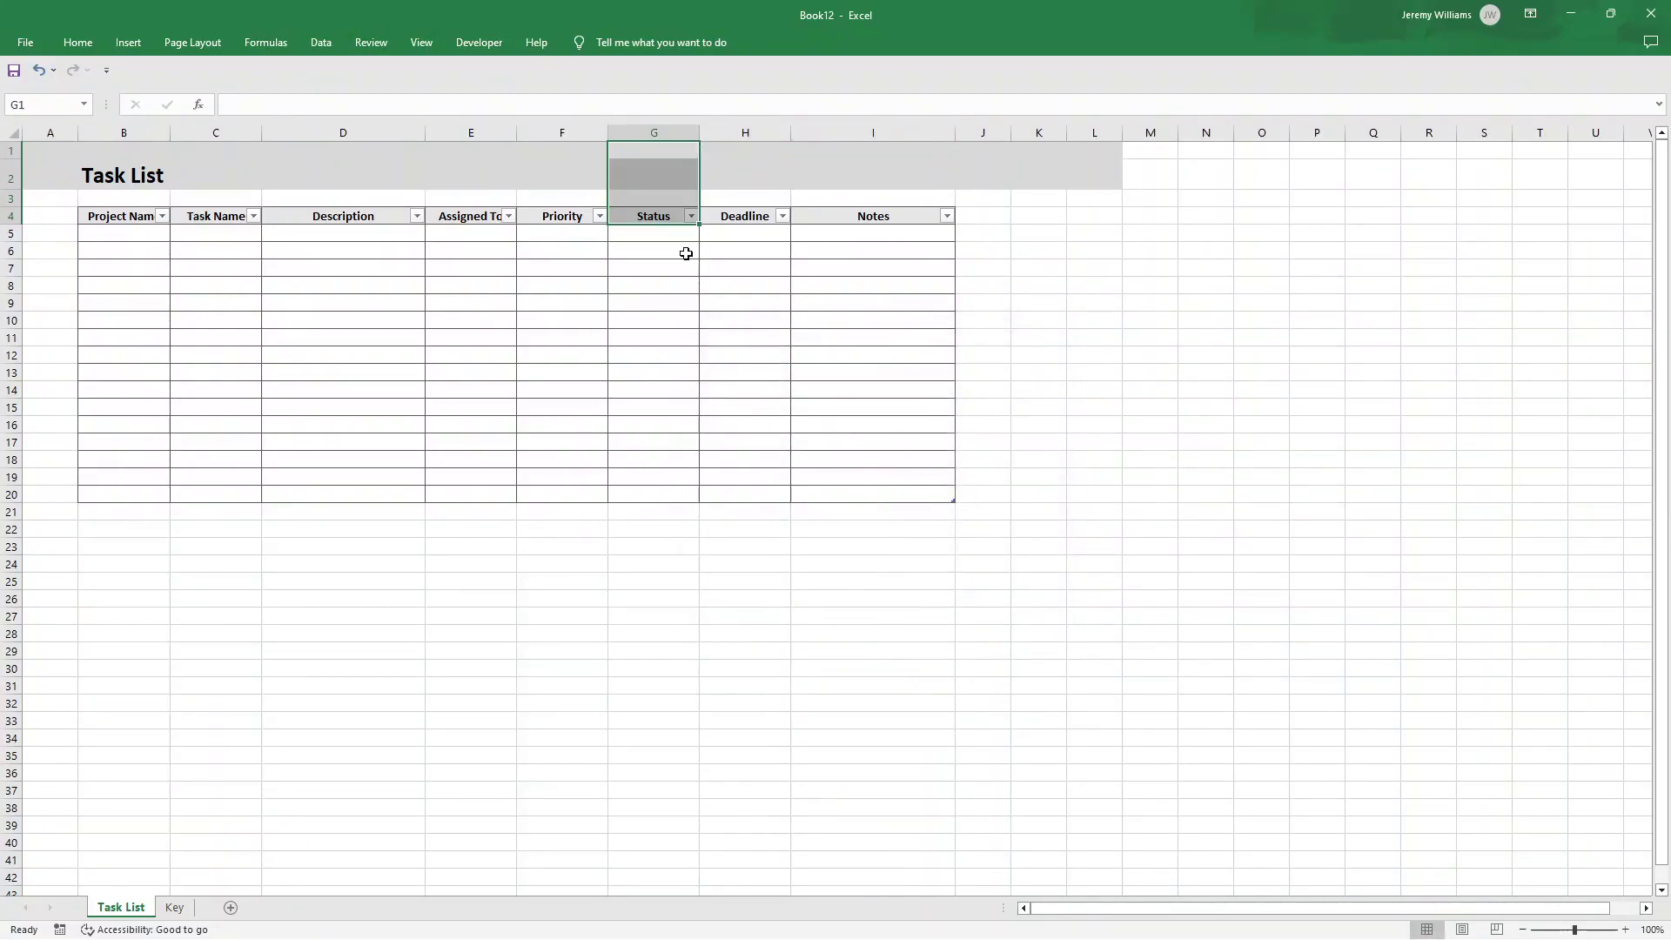
- Confirm F5 and G5 still have dropdowns, review the Key sheet, and return to Task List
{"action": "left_click", "coordinate": [679, 235]}
{"action": "left_click", "coordinate": [601, 235]}
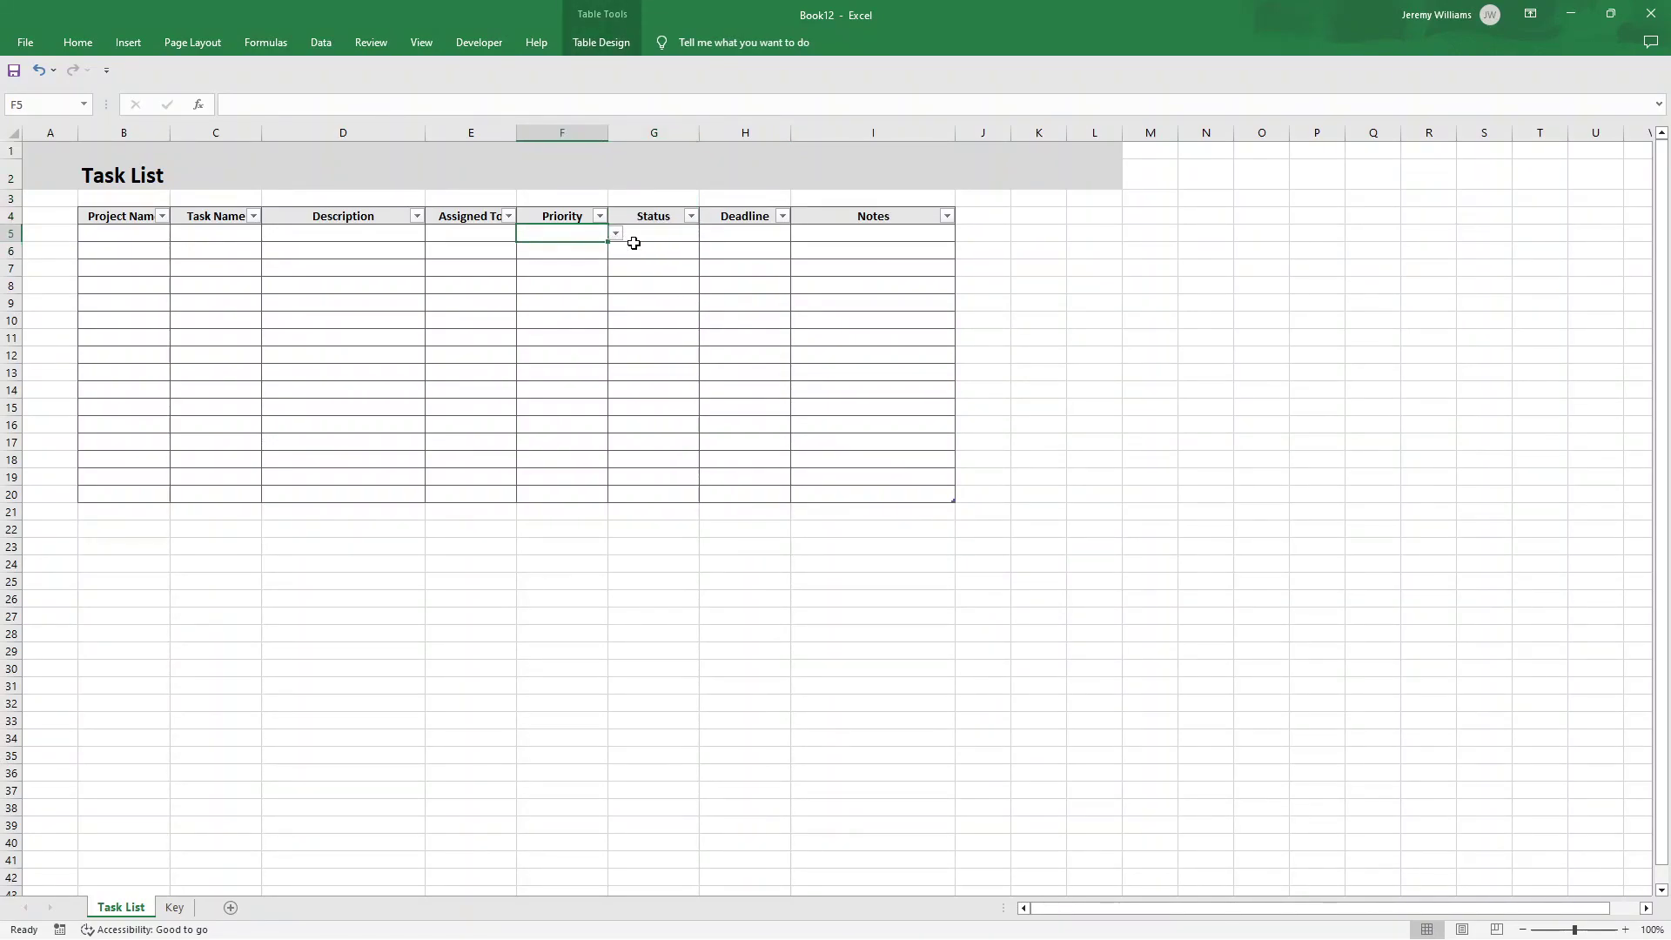
{"action": "left_click", "coordinate": [634, 243]}
{"action": "left_click", "coordinate": [175, 907]}
{"action": "left_click", "coordinate": [296, 212]}
{"action": "left_click", "coordinate": [120, 907]}
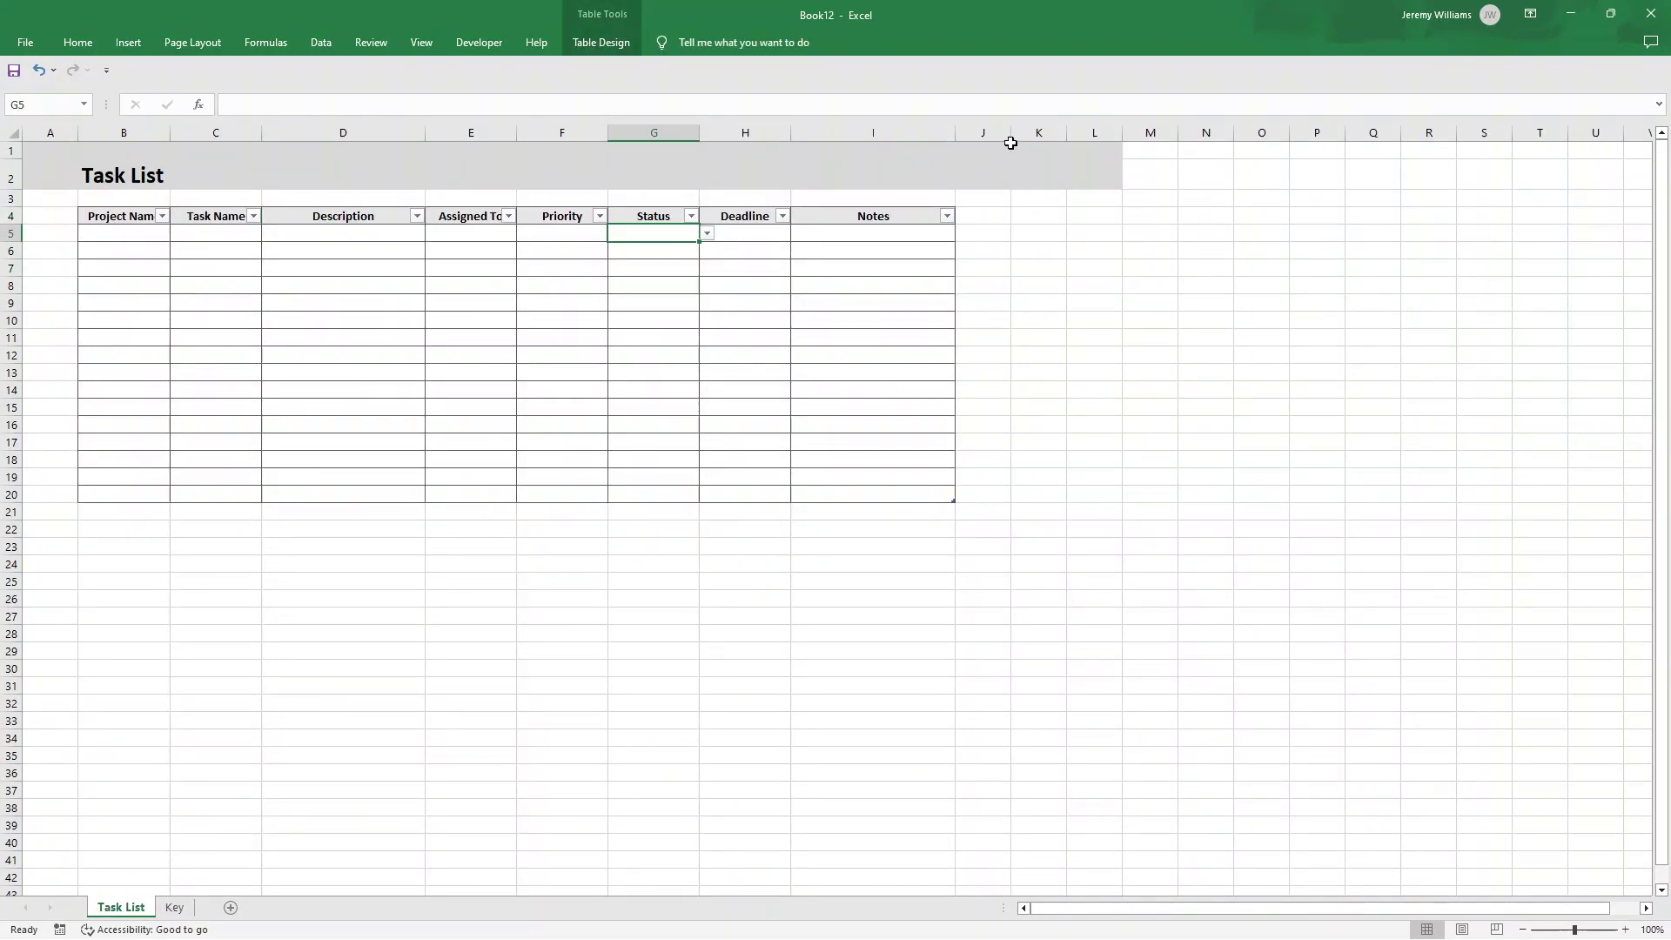
- Widen the Notes column I
{"action": "left_click_drag", "start_coordinate": [956, 133], "coordinate": [992, 133]}
{"action": "left_click", "coordinate": [1088, 314]}
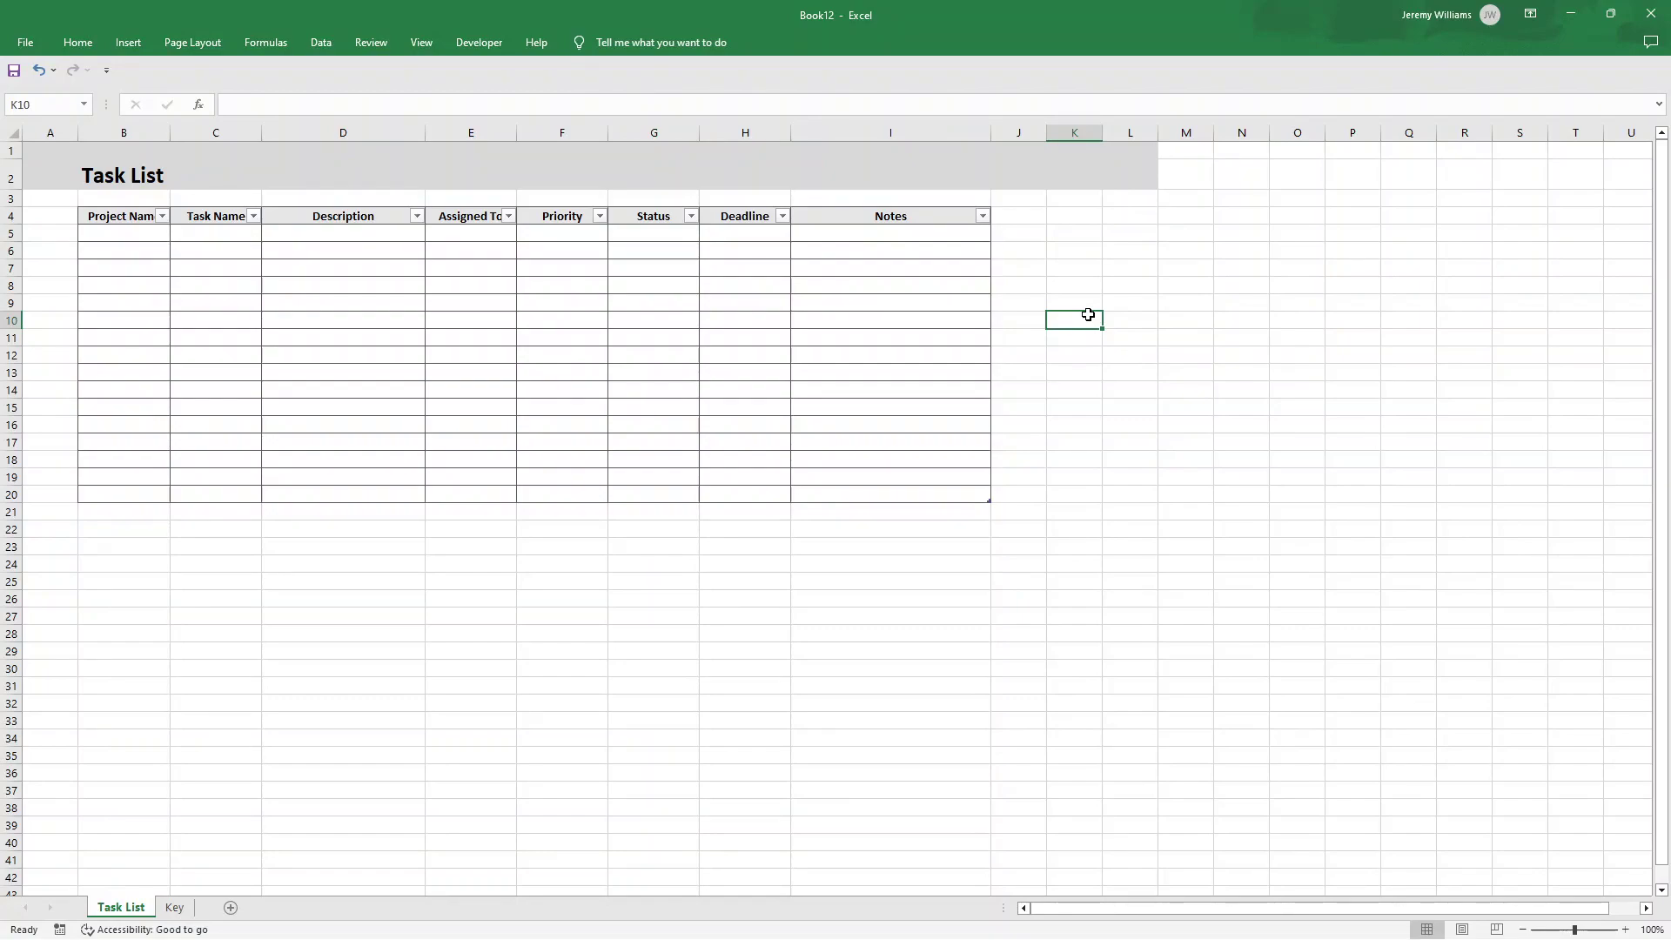
{"action": "left_click", "coordinate": [497, 520]}
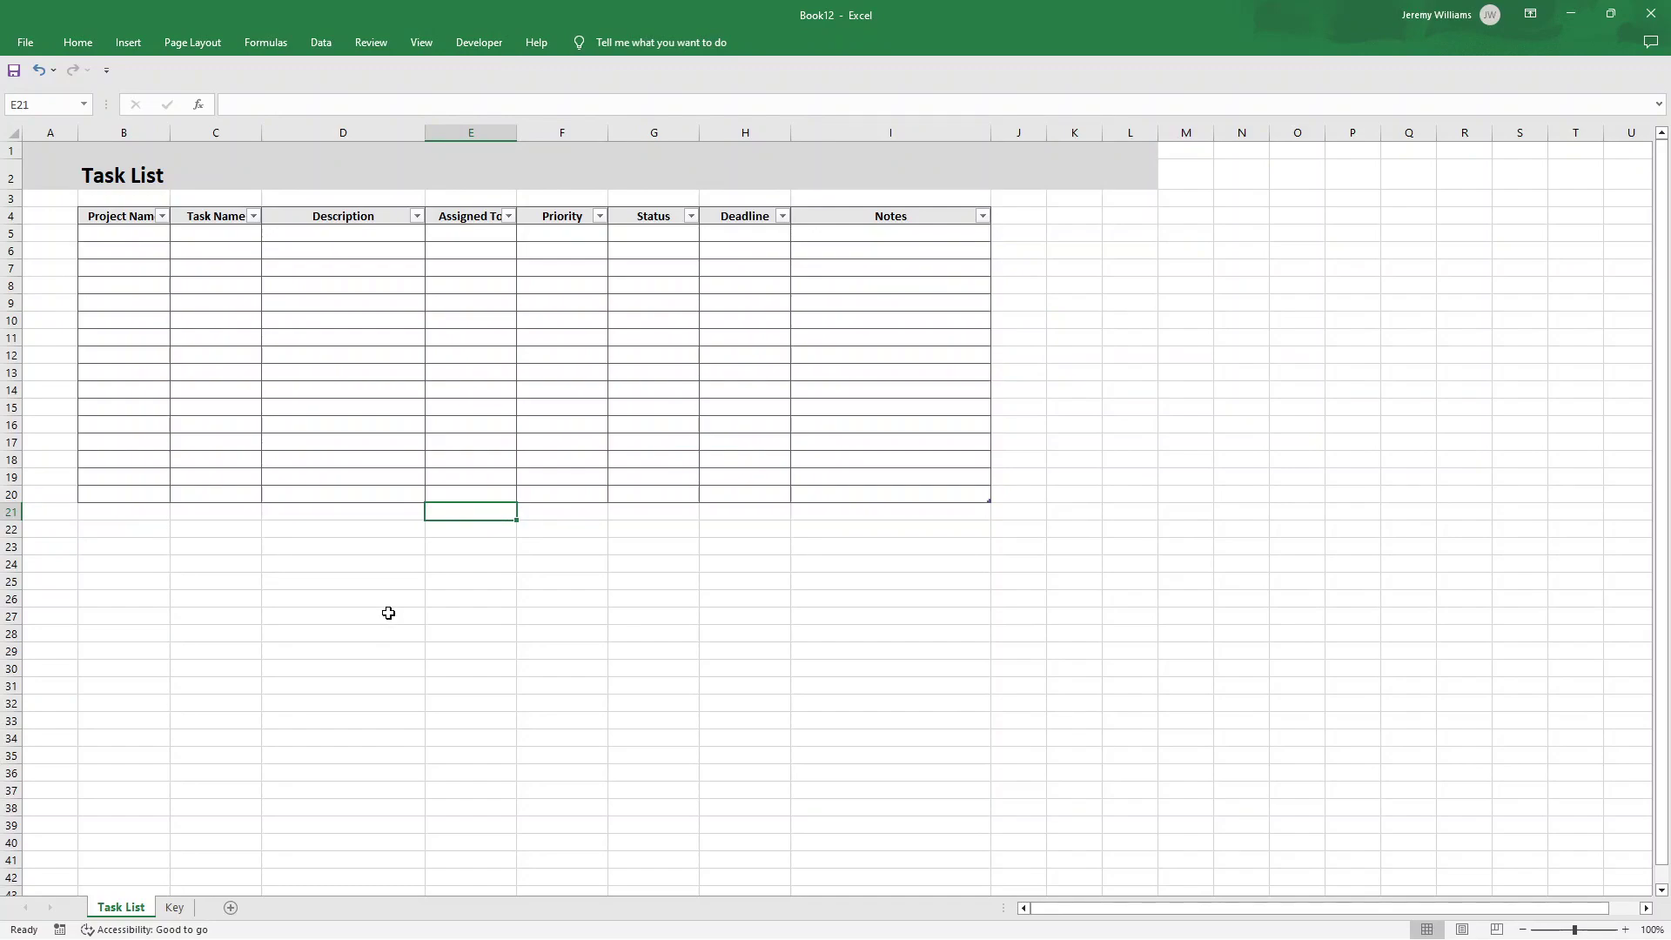
- Add a new sheet named Task Overview and move it to the first position
{"action": "left_click", "coordinate": [231, 908]}
{"action": "double_click", "coordinate": [184, 908]}
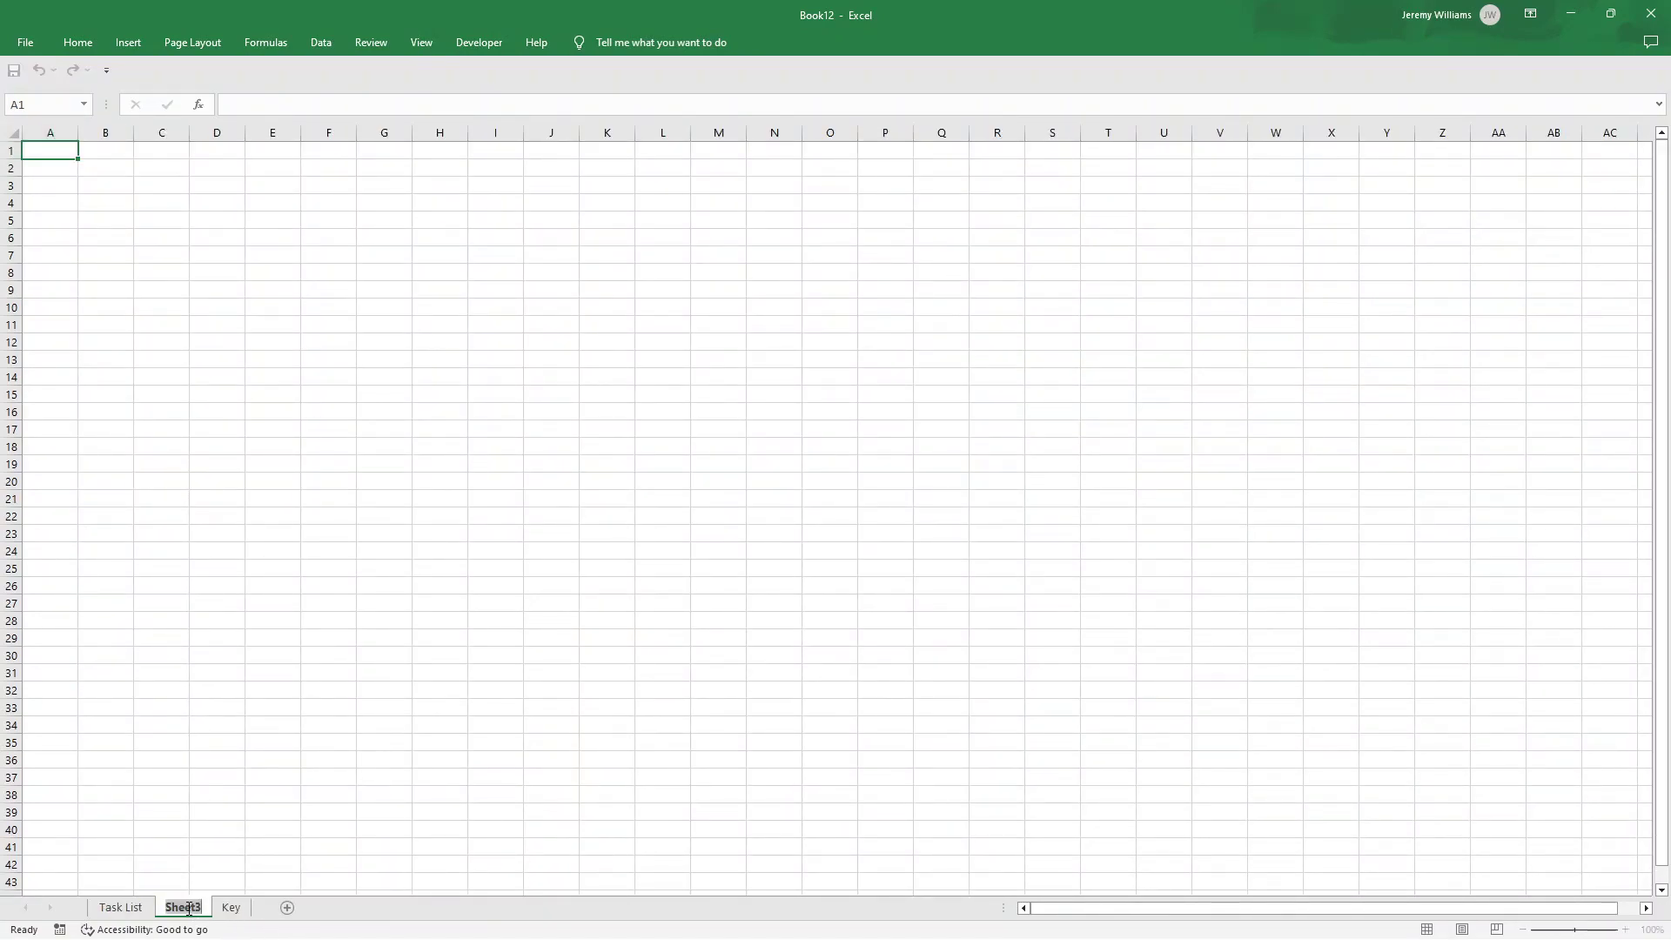
{"action": "type", "text": "Task OVerview"}
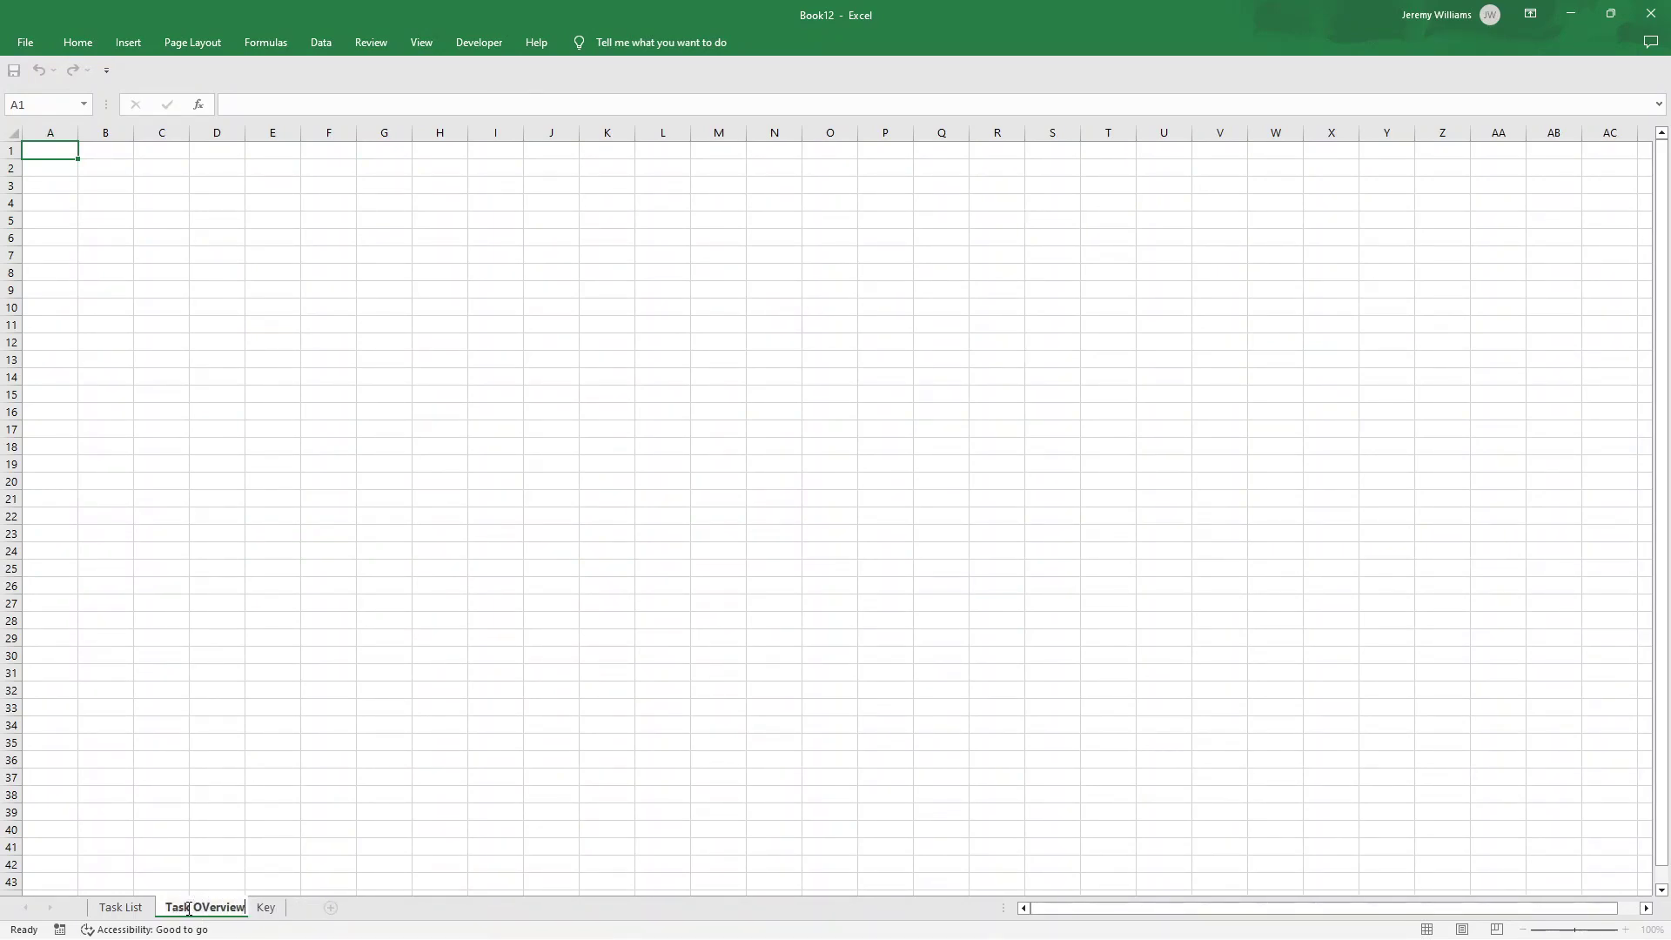
{"action": "key", "text": "BackSpace"}
{"action": "key", "text": "BackSpace"}
{"action": "key", "text": "BackSpace"}
{"action": "key", "text": "BackSpace"}
{"action": "key", "text": "BackSpace"}
{"action": "key", "text": "BackSpace"}
{"action": "key", "text": "BackSpace"}
{"action": "type", "text": "verview"}
{"action": "key", "text": "Return"}
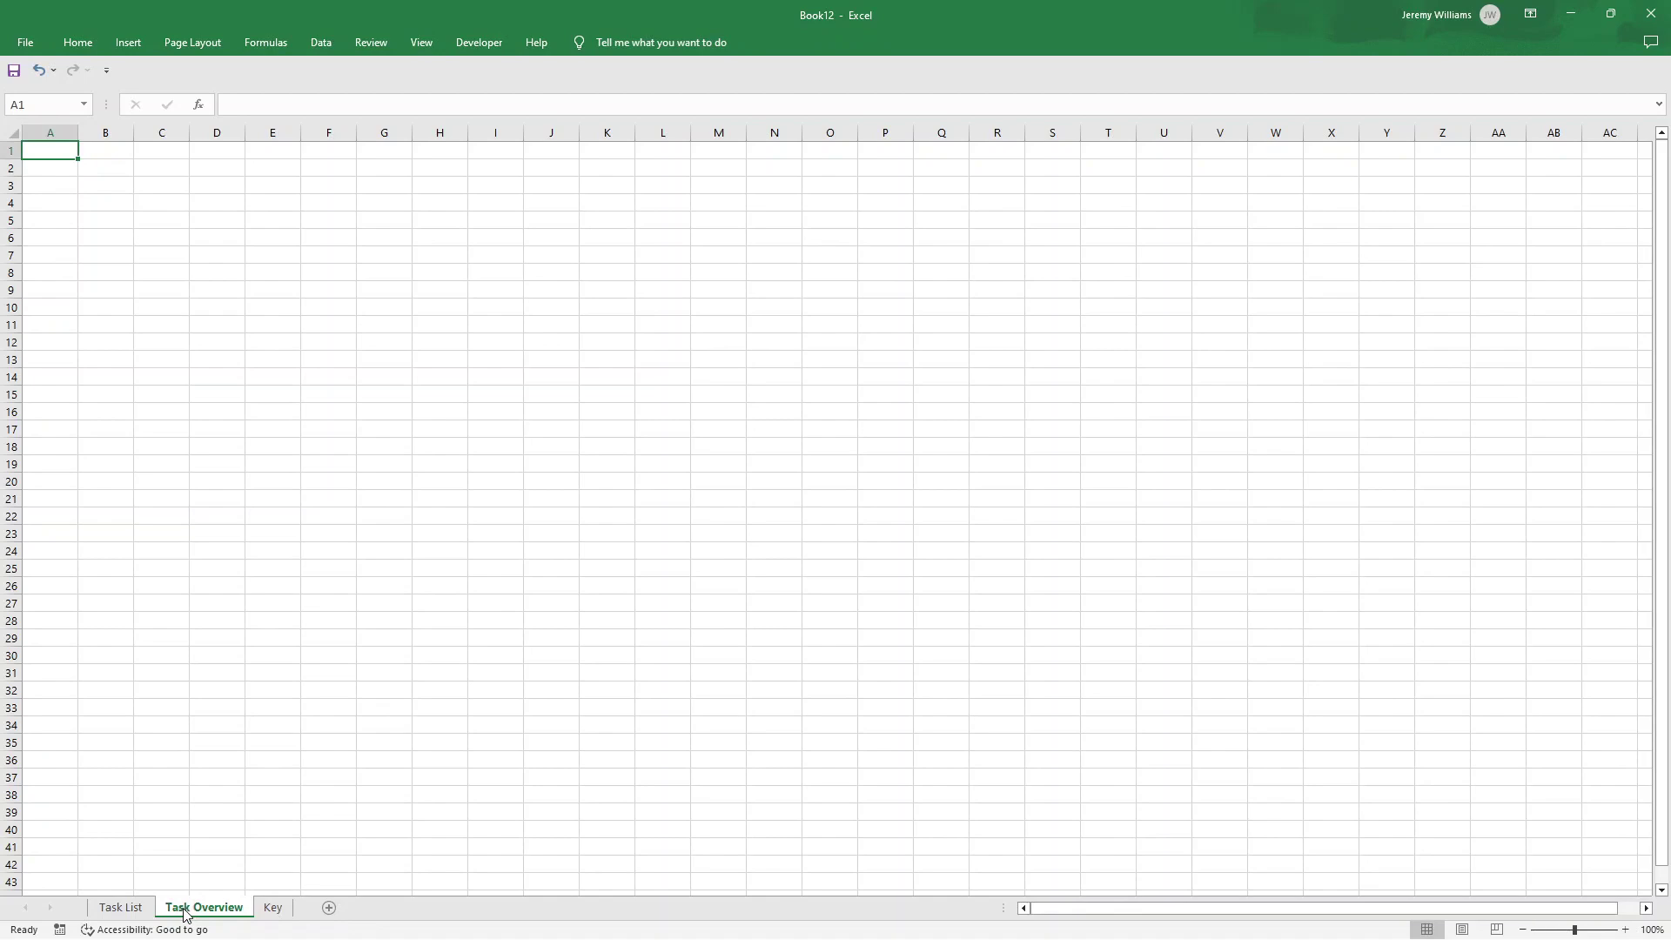
{"action": "left_click_drag", "start_coordinate": [183, 912], "coordinate": [129, 909]}
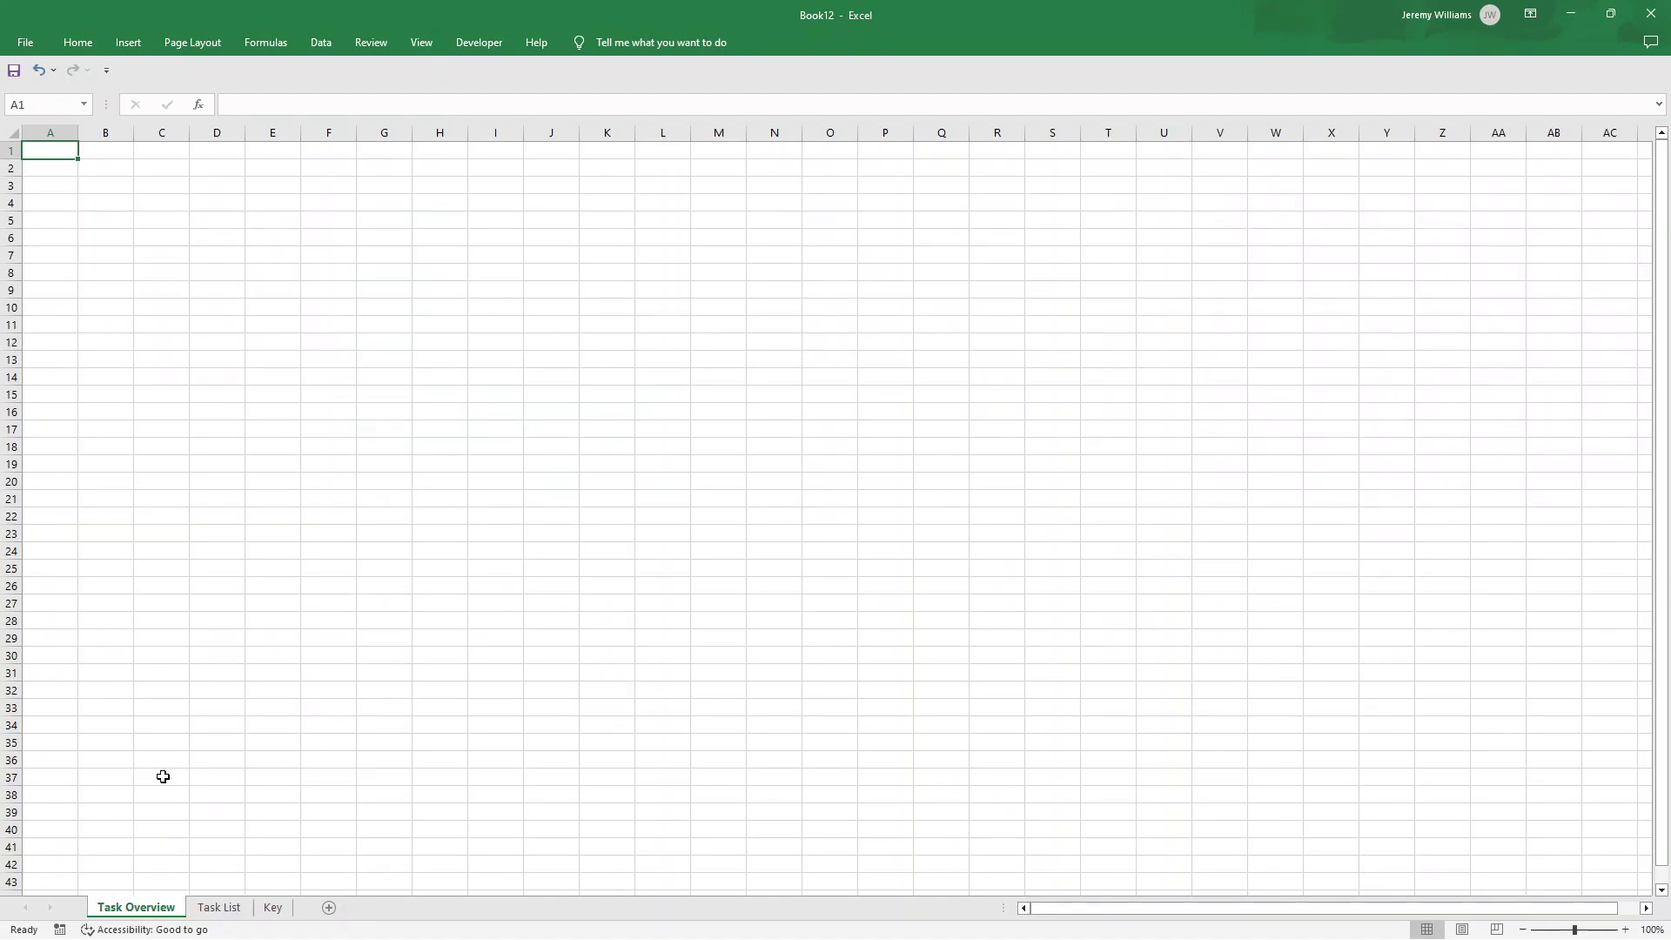
{"action": "left_click", "coordinate": [222, 908]}
{"action": "left_click_drag", "start_coordinate": [46, 154], "coordinate": [442, 179]}
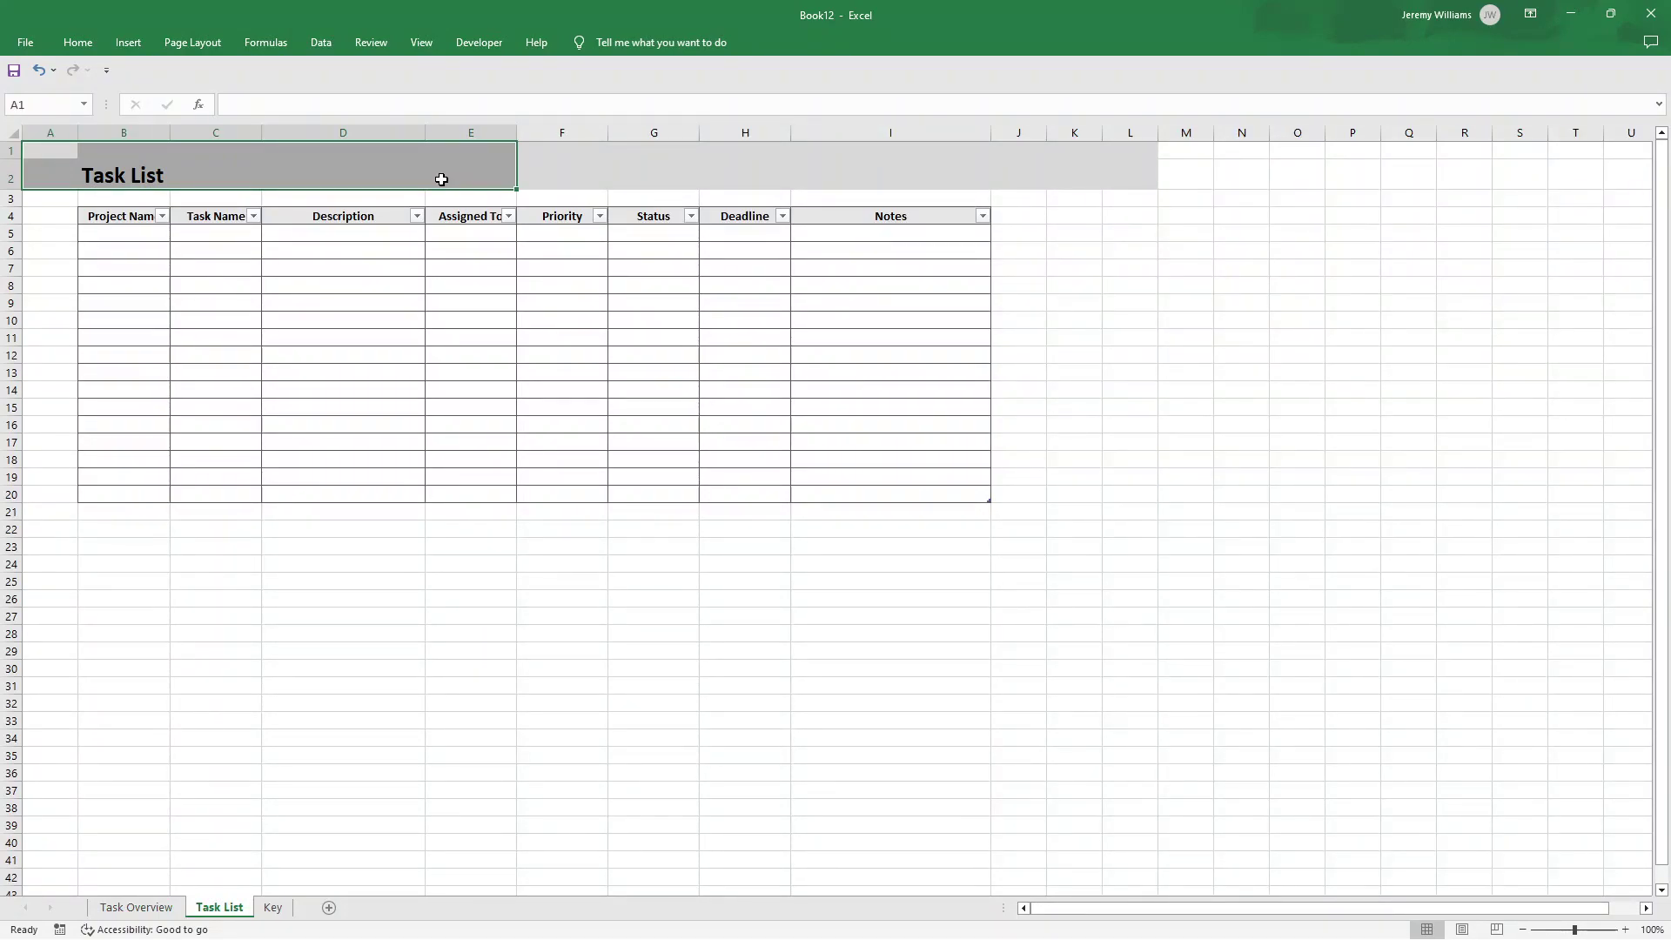
- Copy the grey Task List title band and paste it onto the Task Overview sheet
{"action": "key", "text": "ctrl+c"}
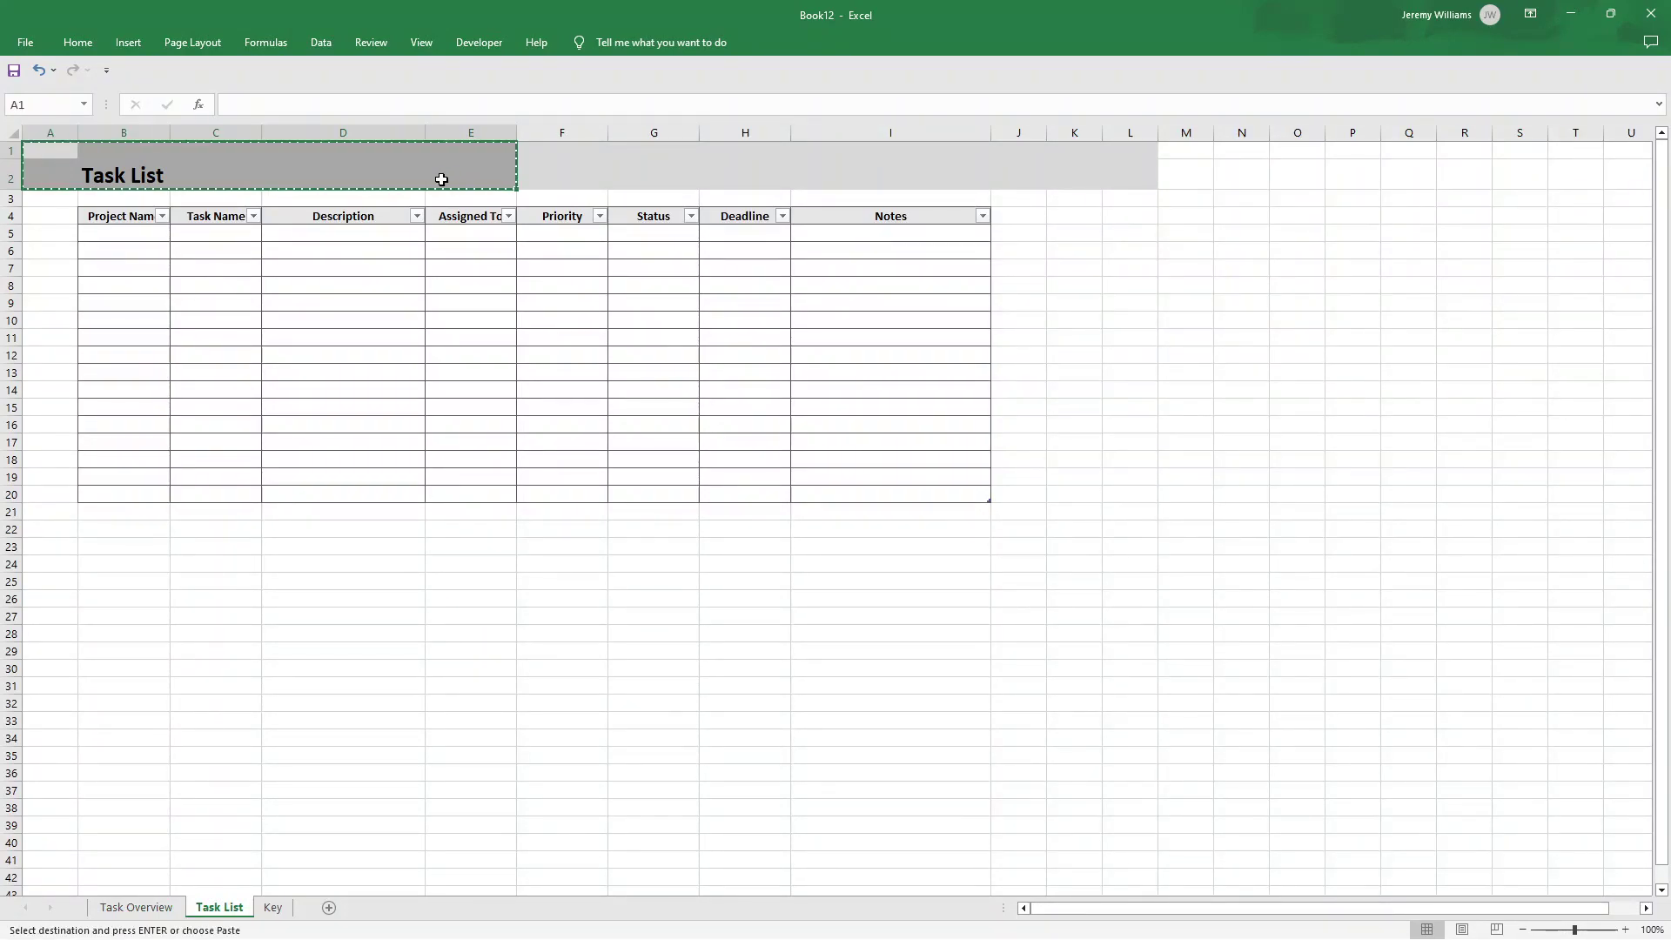
{"action": "left_click", "coordinate": [136, 907]}
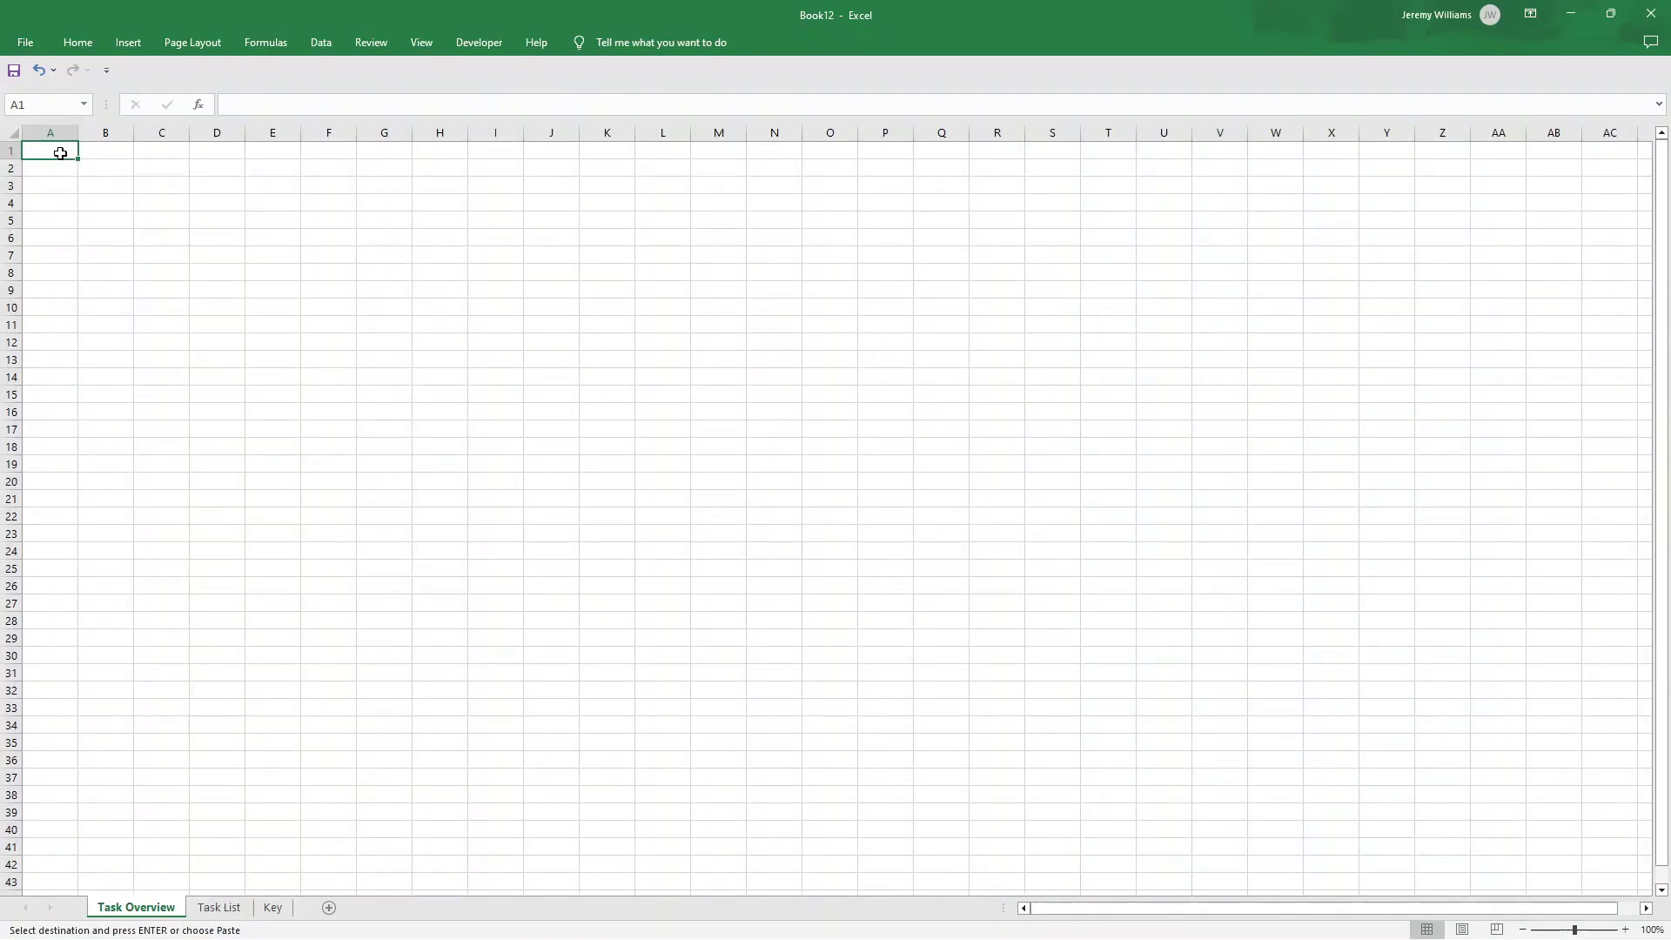
{"action": "key", "text": "ctrl+v"}
- Change the pasted heading in B2 from 'Task List' to 'Task Overview'
{"action": "double_click", "coordinate": [141, 174]}
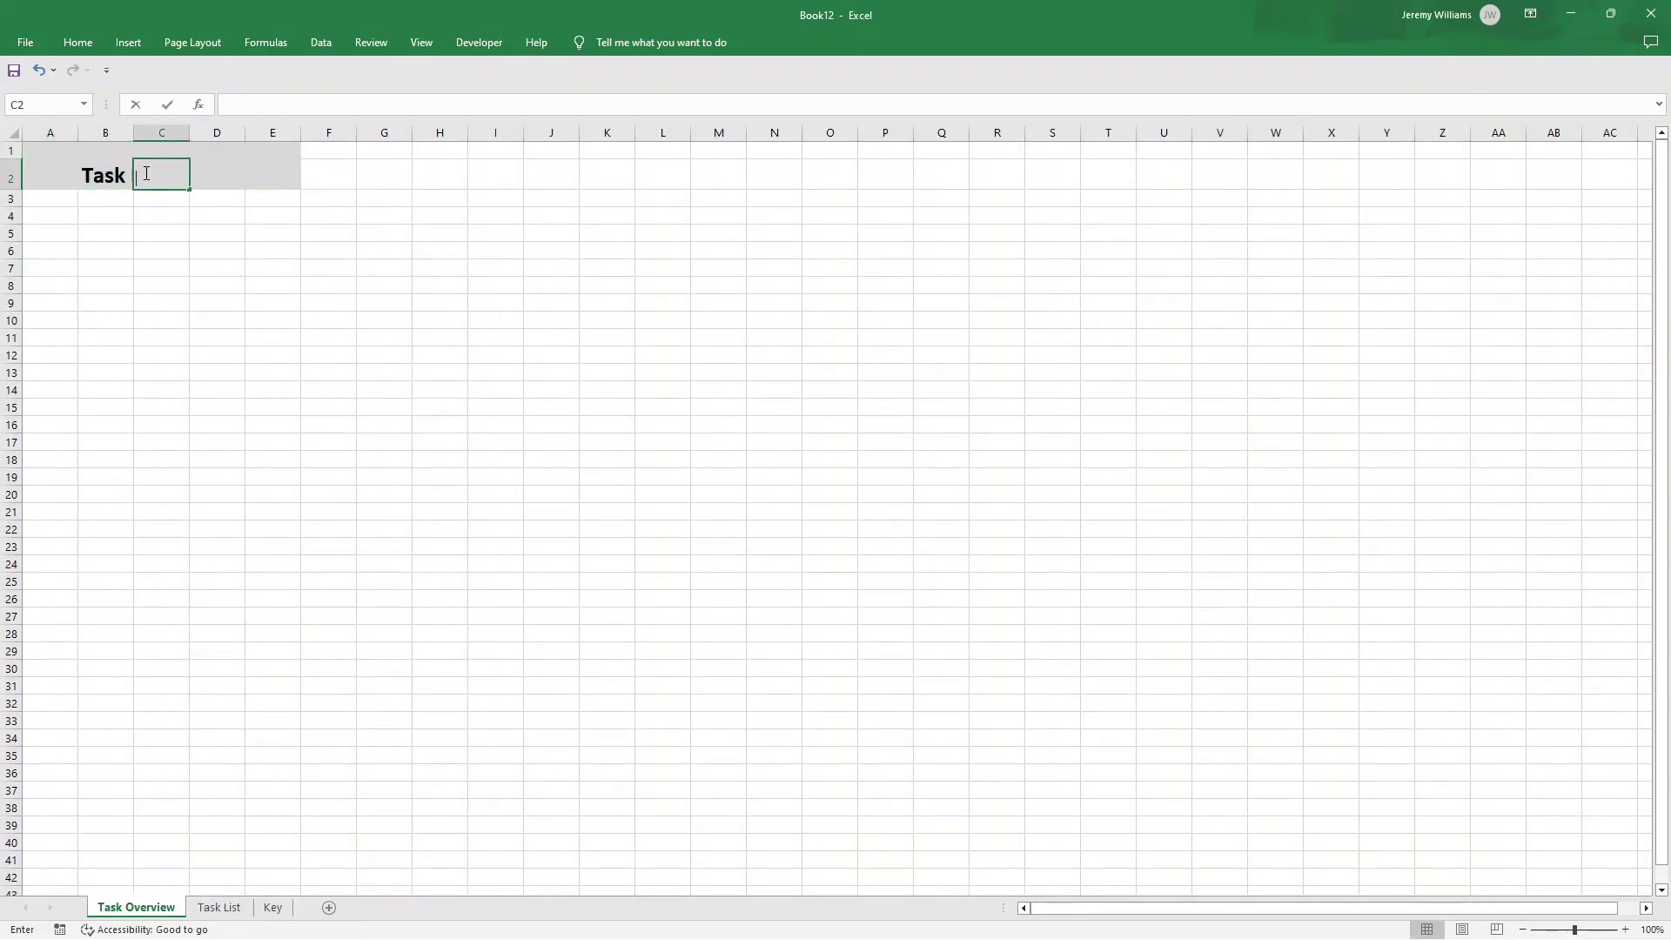
{"action": "key", "text": "Escape"}
{"action": "key", "text": "Left"}
{"action": "key", "text": "F2"}
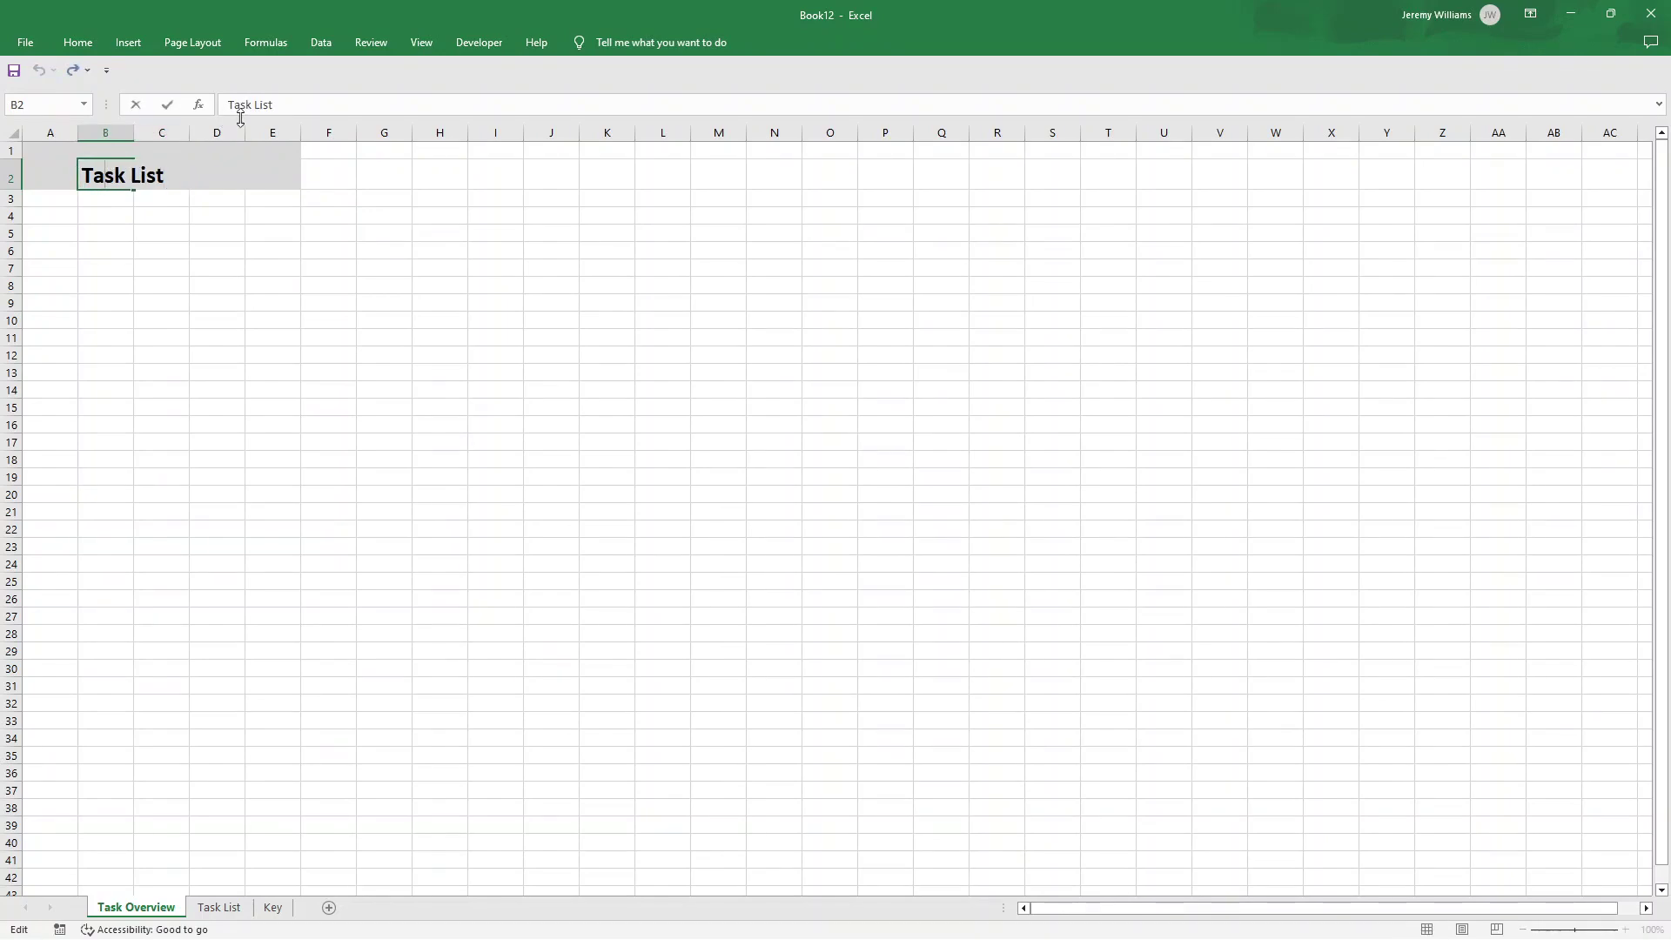
{"action": "double_click", "coordinate": [252, 106]}
{"action": "double_click", "coordinate": [264, 104]}
{"action": "type", "text": "Overview"}
{"action": "key", "text": "Return"}
- On Task List, set Priority F5:F8 to Low, Medium, Low and High from the dropdowns
{"action": "left_click", "coordinate": [115, 216]}
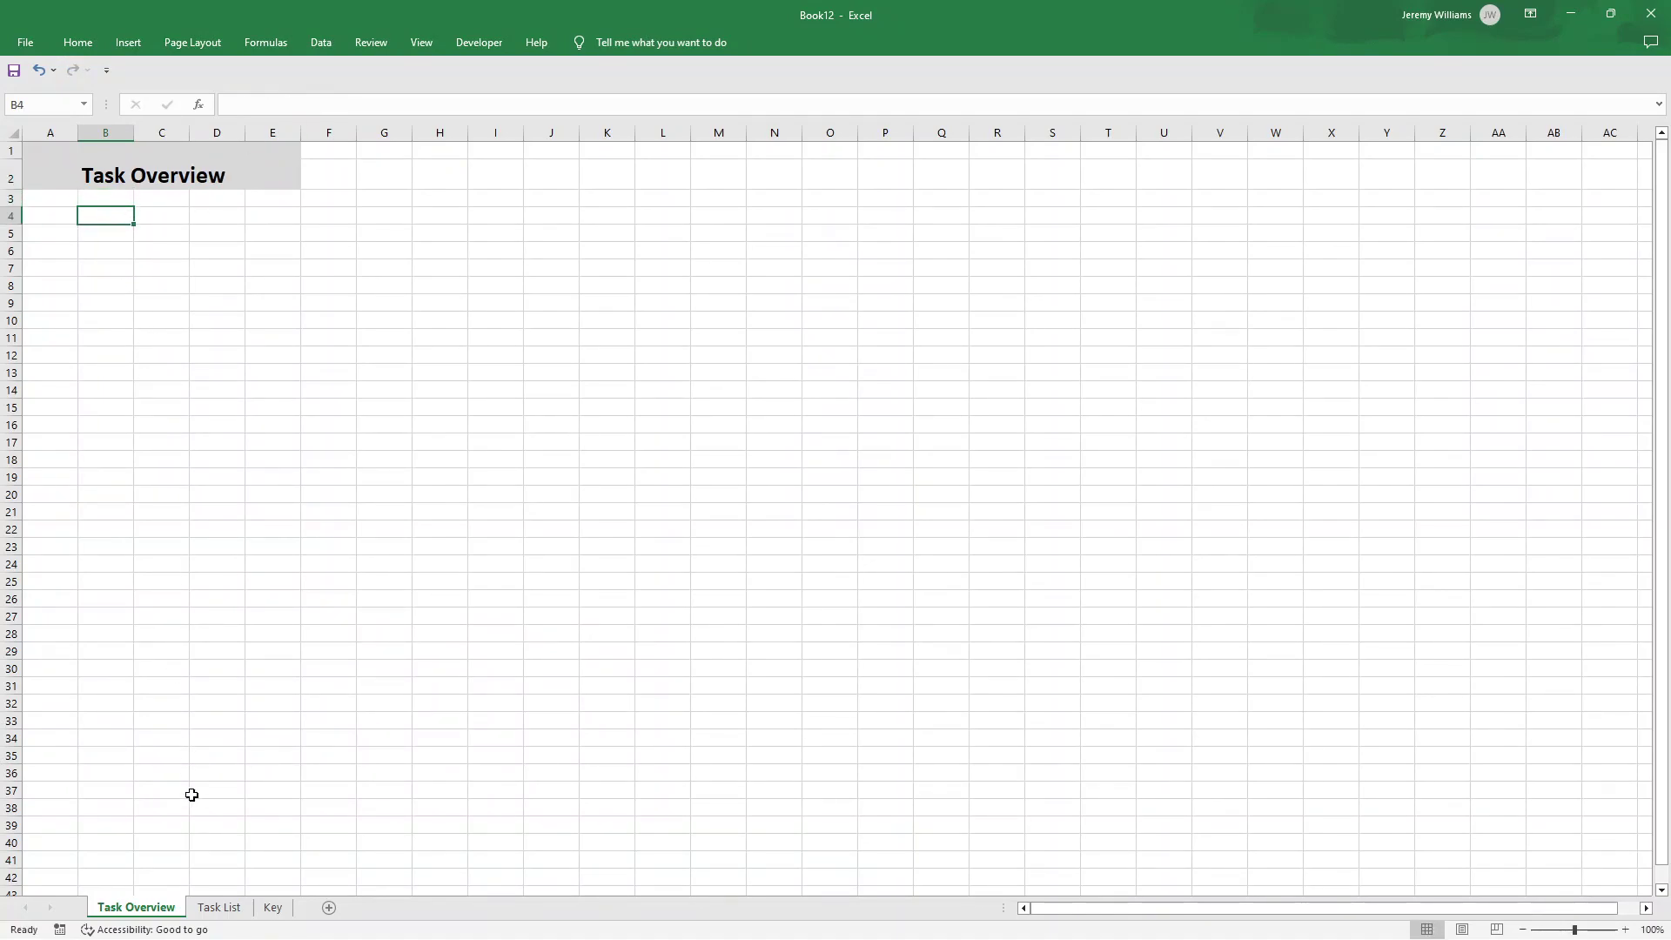
{"action": "left_click", "coordinate": [233, 908]}
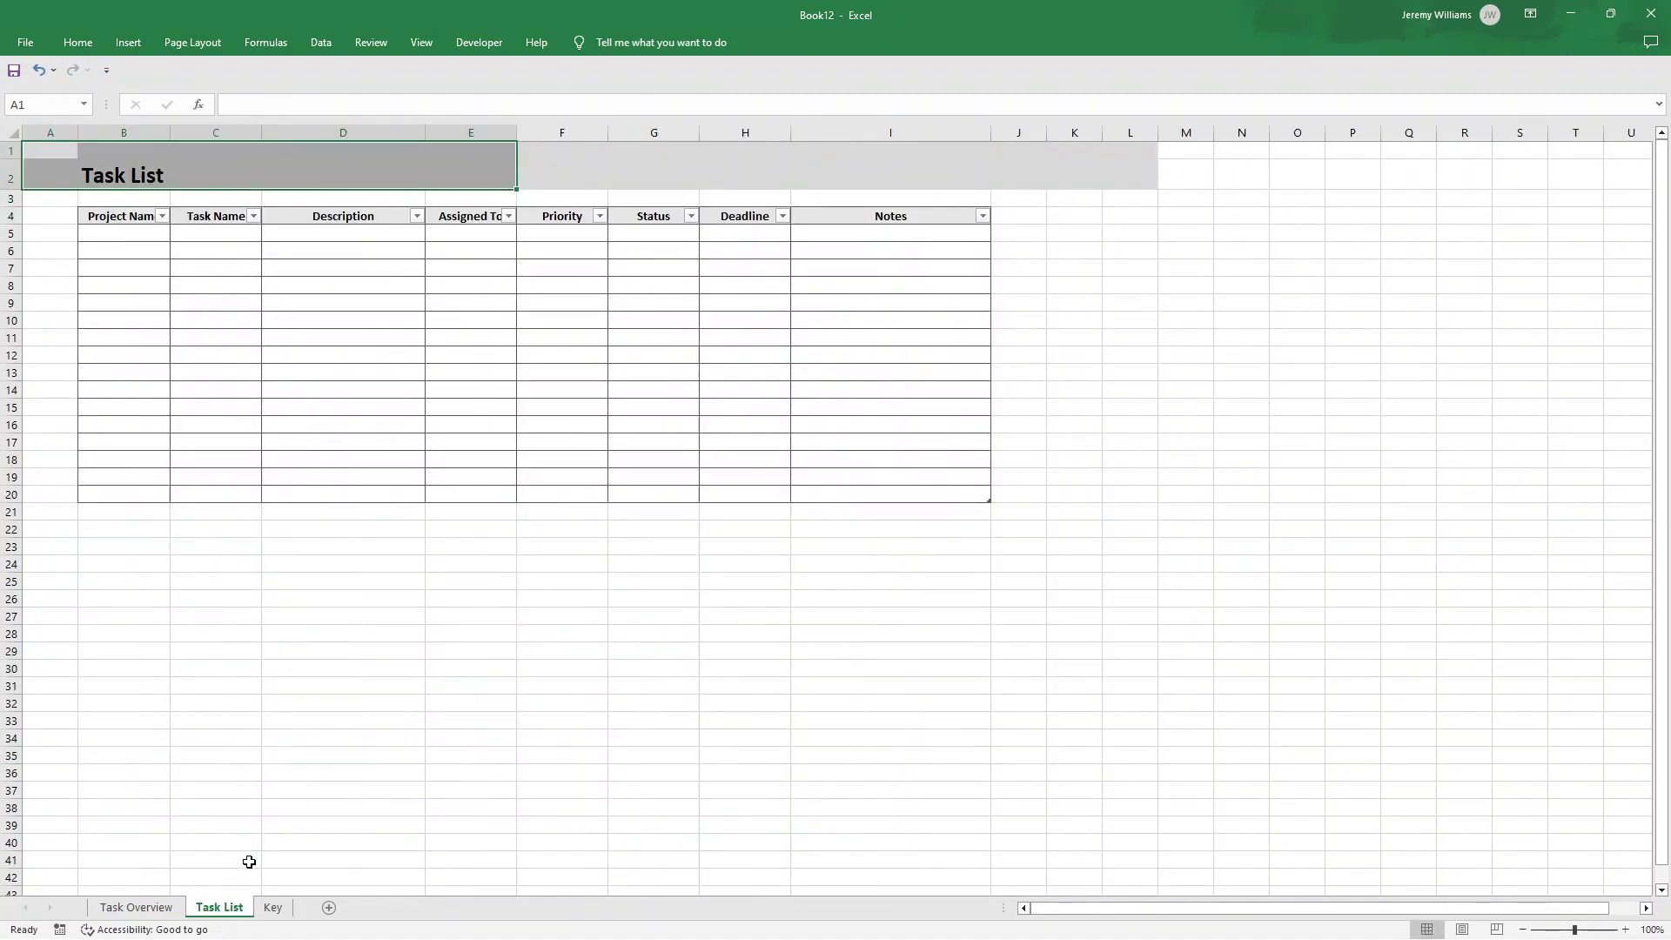
{"action": "left_click_drag", "start_coordinate": [119, 217], "coordinate": [121, 233]}
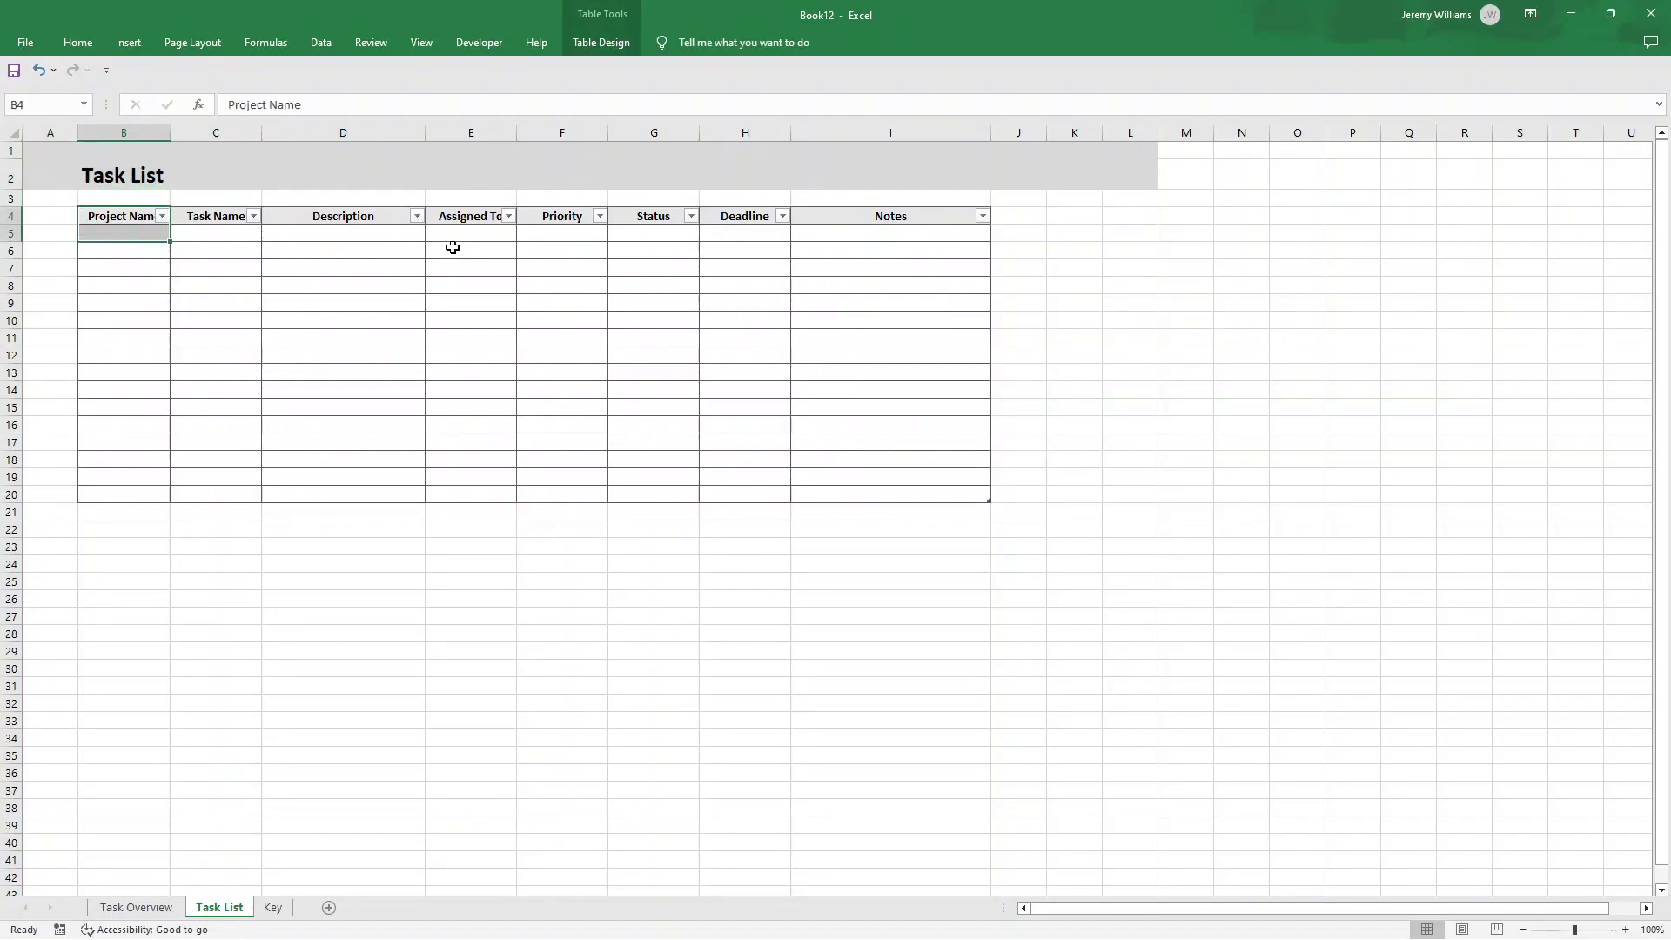
{"action": "left_click", "coordinate": [588, 234]}
{"action": "left_click", "coordinate": [616, 234]}
{"action": "left_click", "coordinate": [592, 271]}
{"action": "left_click", "coordinate": [605, 254]}
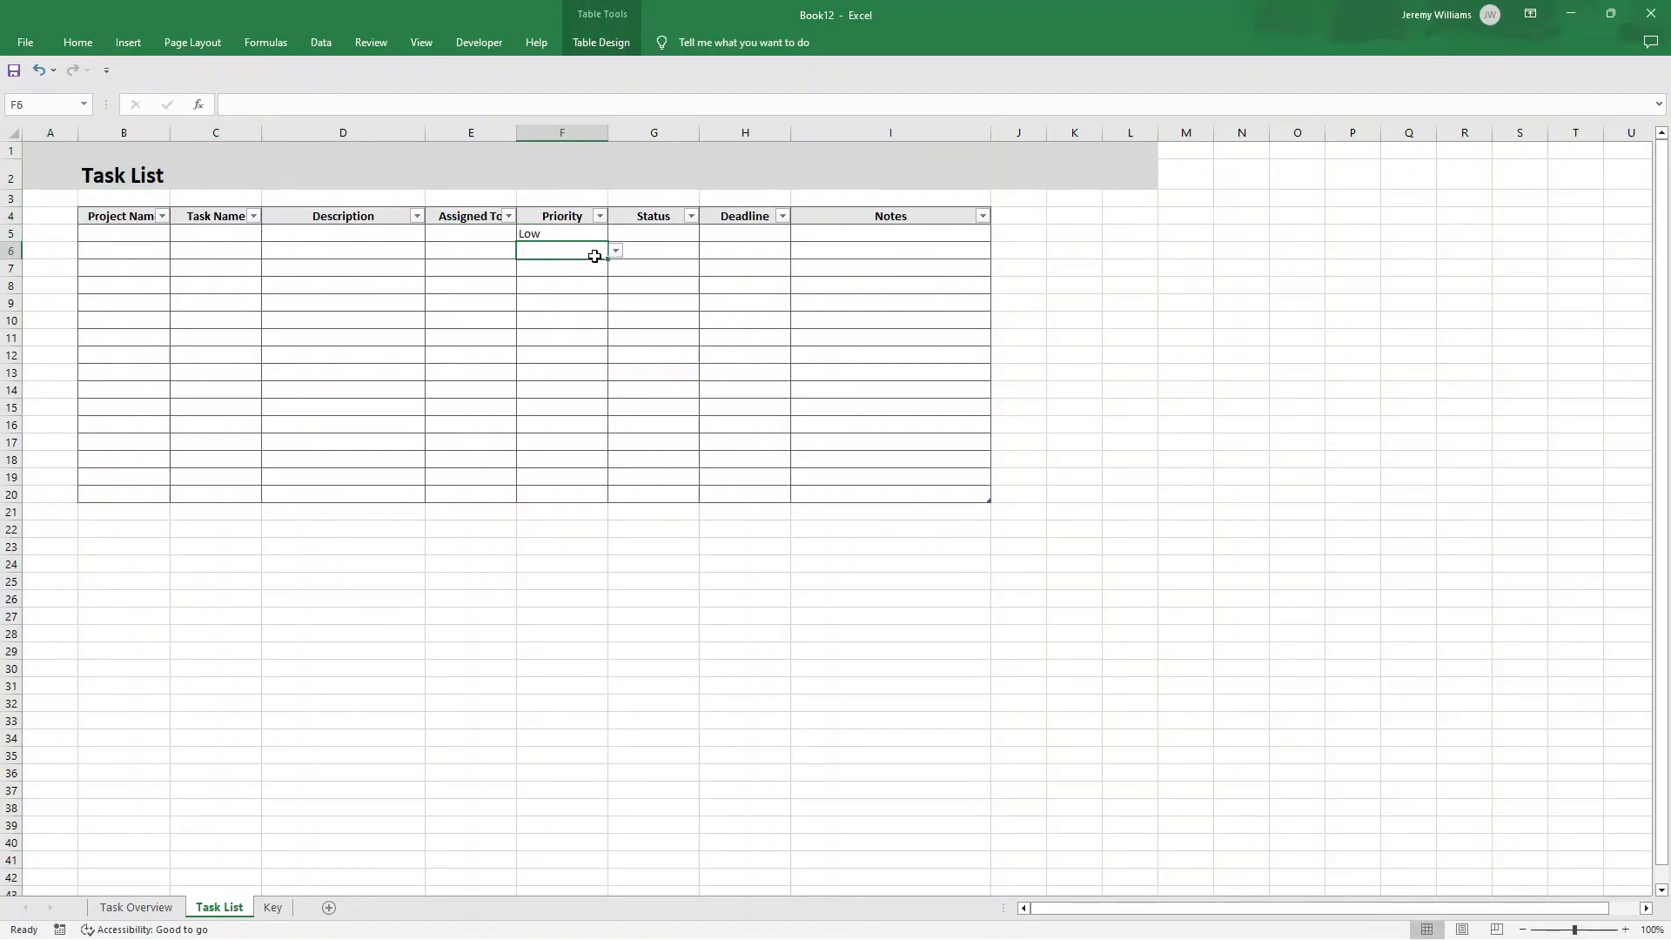
{"action": "left_click", "coordinate": [616, 252]}
{"action": "left_click", "coordinate": [592, 278]}
{"action": "left_click", "coordinate": [596, 266]}
{"action": "left_click", "coordinate": [616, 268]}
{"action": "left_click", "coordinate": [548, 283]}
{"action": "left_click", "coordinate": [579, 285]}
{"action": "left_click", "coordinate": [615, 286]}
{"action": "left_click", "coordinate": [577, 323]}
- Copy the Priority values F5:F8 into F9:F12
{"action": "left_click_drag", "start_coordinate": [567, 240], "coordinate": [573, 279]}
{"action": "key", "text": "ctrl+c"}
{"action": "left_click", "coordinate": [568, 302]}
{"action": "key", "text": "ctrl+v"}
- Set Status G5:G7 to In Progress and G8 to No Longer Required
{"action": "left_click", "coordinate": [629, 238]}
{"action": "left_click", "coordinate": [706, 233]}
{"action": "left_click", "coordinate": [683, 259]}
{"action": "left_click", "coordinate": [694, 250]}
{"action": "left_click", "coordinate": [707, 251]}
{"action": "left_click", "coordinate": [683, 277]}
{"action": "left_click", "coordinate": [688, 269]}
{"action": "left_click", "coordinate": [707, 268]}
{"action": "left_click", "coordinate": [683, 294]}
{"action": "left_click", "coordinate": [683, 287]}
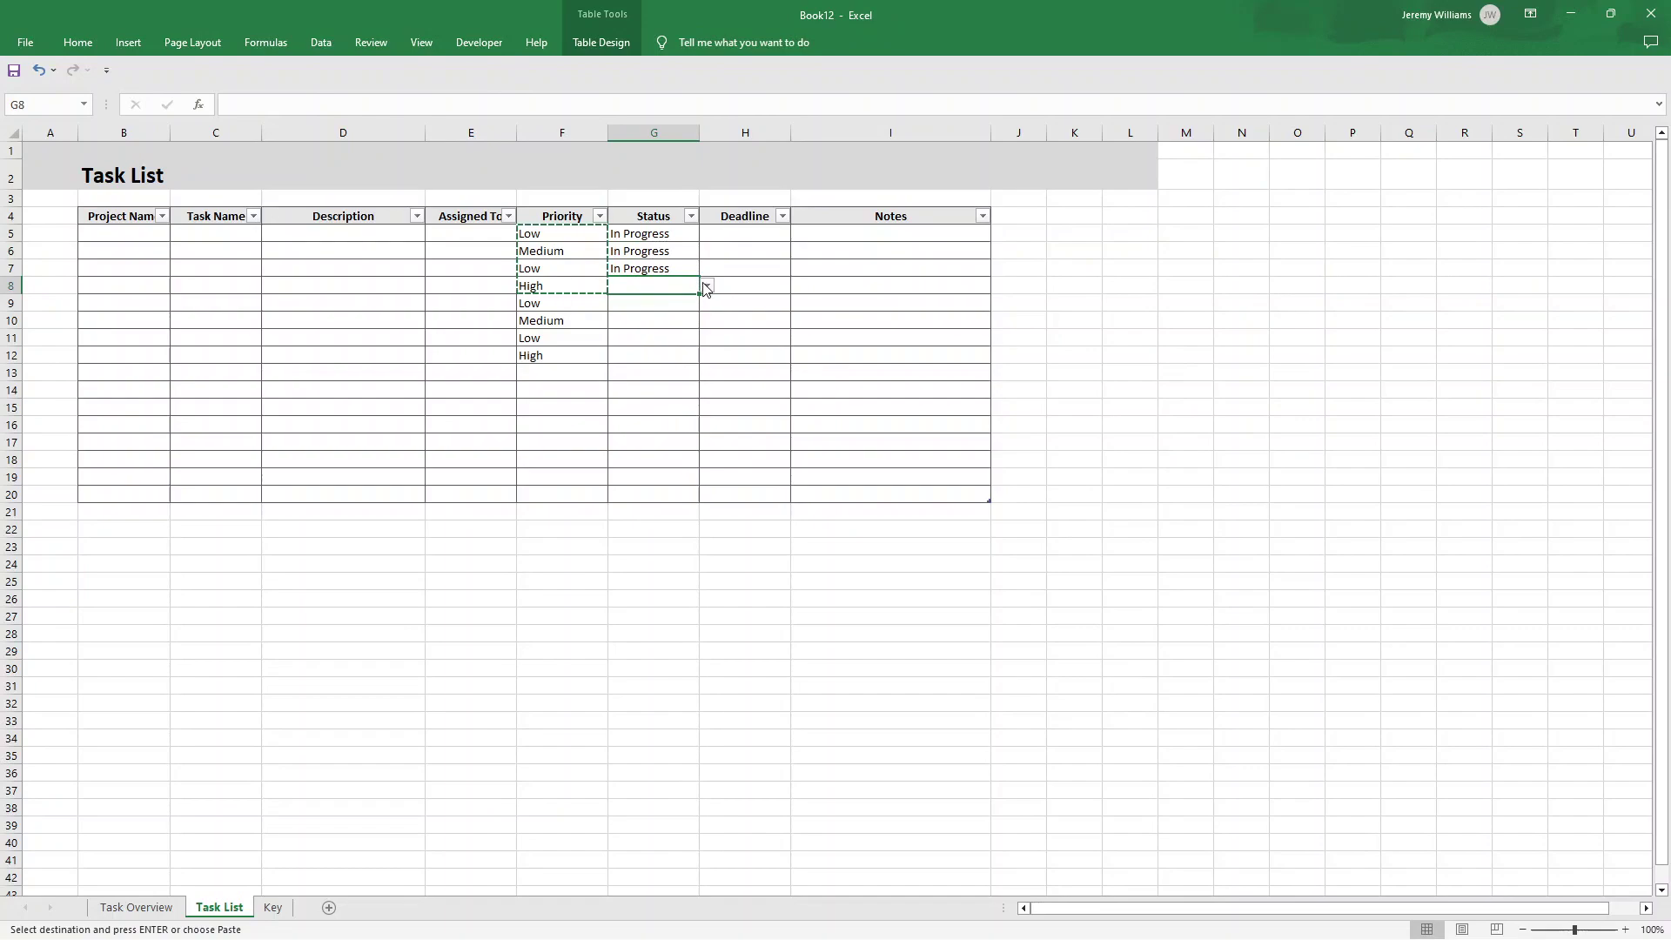
{"action": "left_click", "coordinate": [707, 286]}
{"action": "left_click", "coordinate": [684, 312]}
{"action": "left_click", "coordinate": [707, 286]}
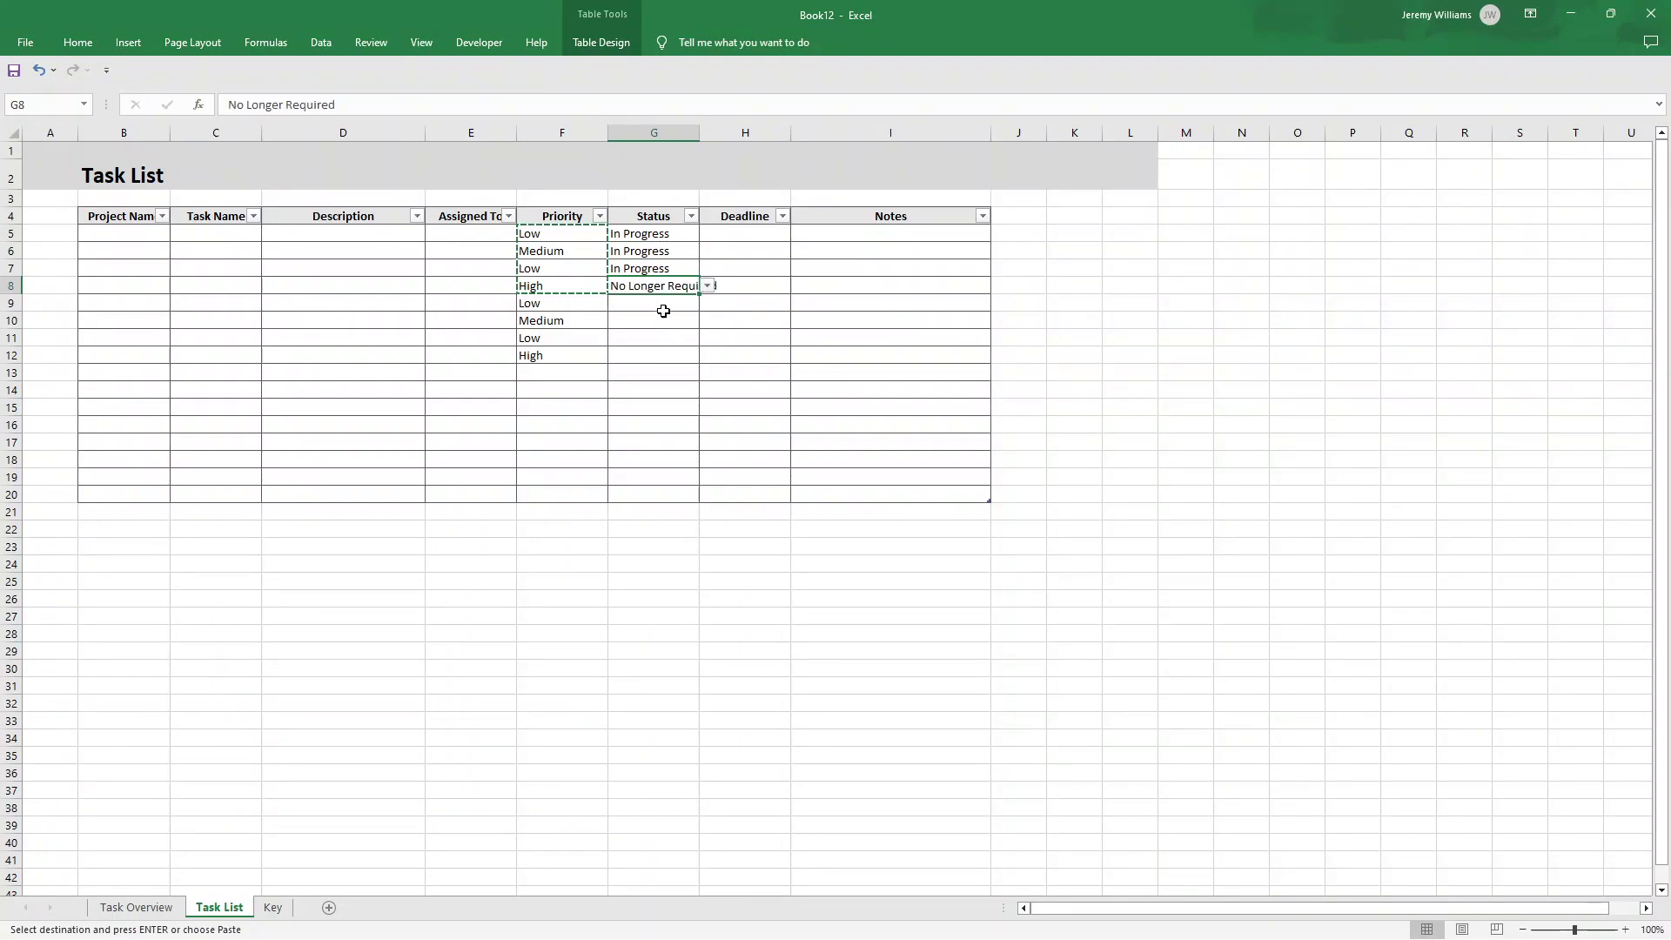
- Set Status G9:G11 to Complete and G12 to Not Started
{"action": "left_click", "coordinate": [664, 310]}
{"action": "left_click", "coordinate": [706, 303]}
{"action": "left_click", "coordinate": [667, 341]}
{"action": "left_click", "coordinate": [675, 319]}
{"action": "left_click", "coordinate": [707, 320]}
{"action": "left_click", "coordinate": [676, 358]}
{"action": "left_click", "coordinate": [682, 340]}
{"action": "left_click", "coordinate": [707, 338]}
{"action": "left_click", "coordinate": [672, 375]}
{"action": "left_click", "coordinate": [666, 355]}
{"action": "left_click", "coordinate": [706, 355]}
{"action": "left_click", "coordinate": [675, 372]}
{"action": "left_click", "coordinate": [620, 440]}
{"action": "left_click", "coordinate": [345, 557]}
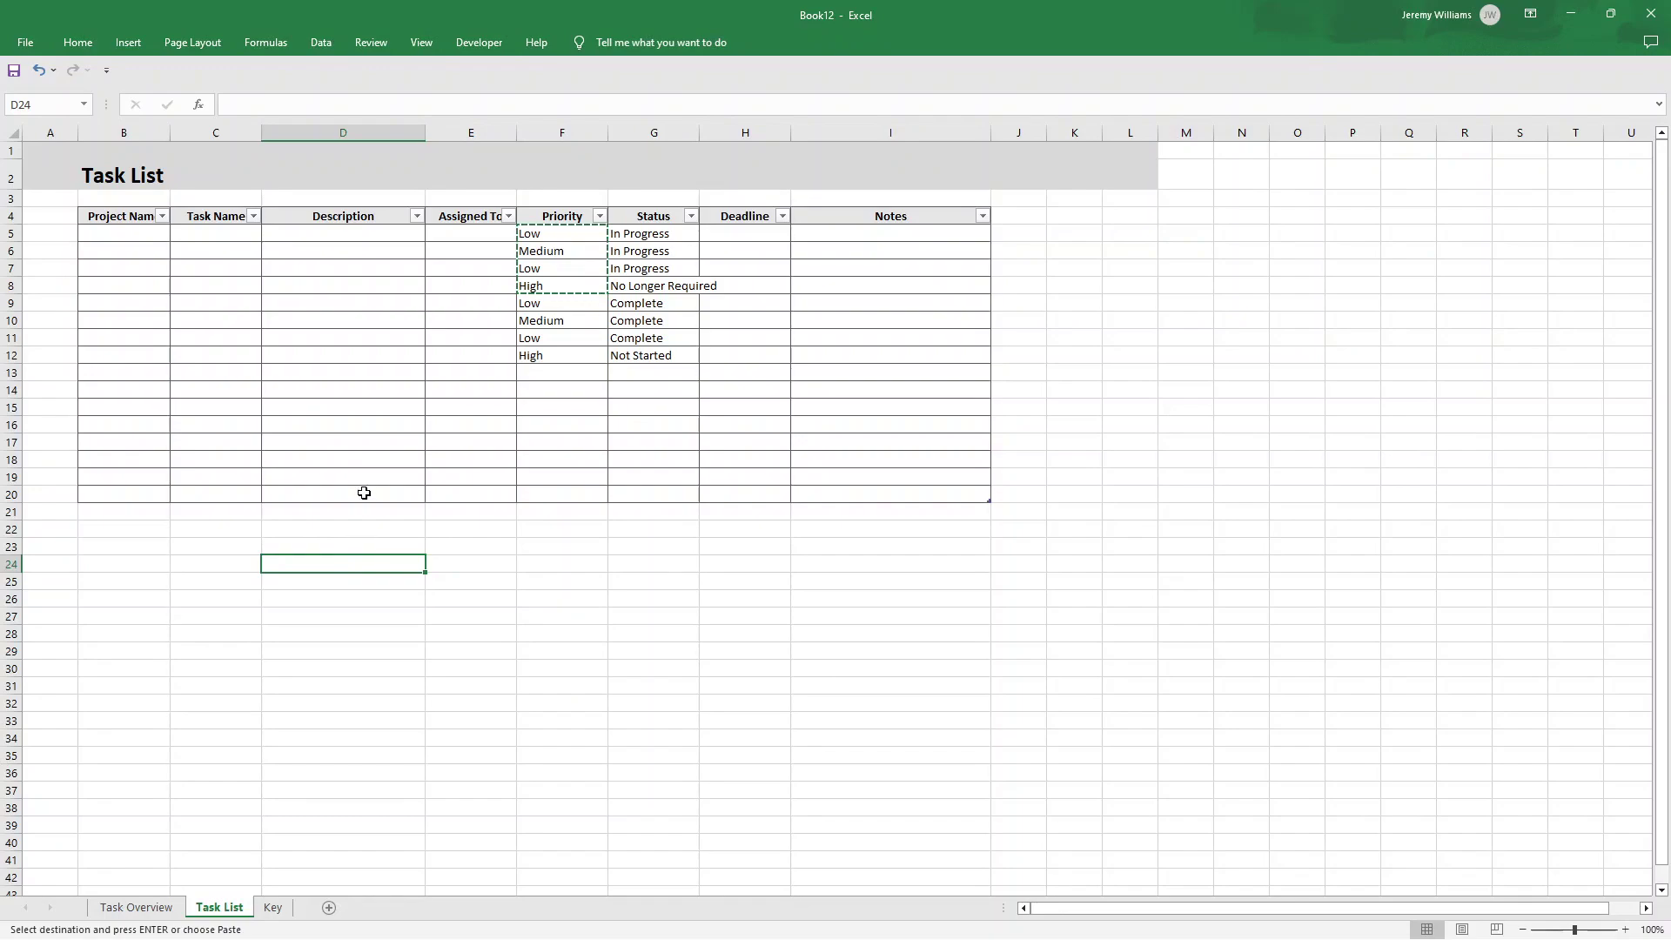
- Select the Priority and Status columns F4:G32 on Task List
{"action": "left_click_drag", "start_coordinate": [129, 216], "coordinate": [936, 494]}
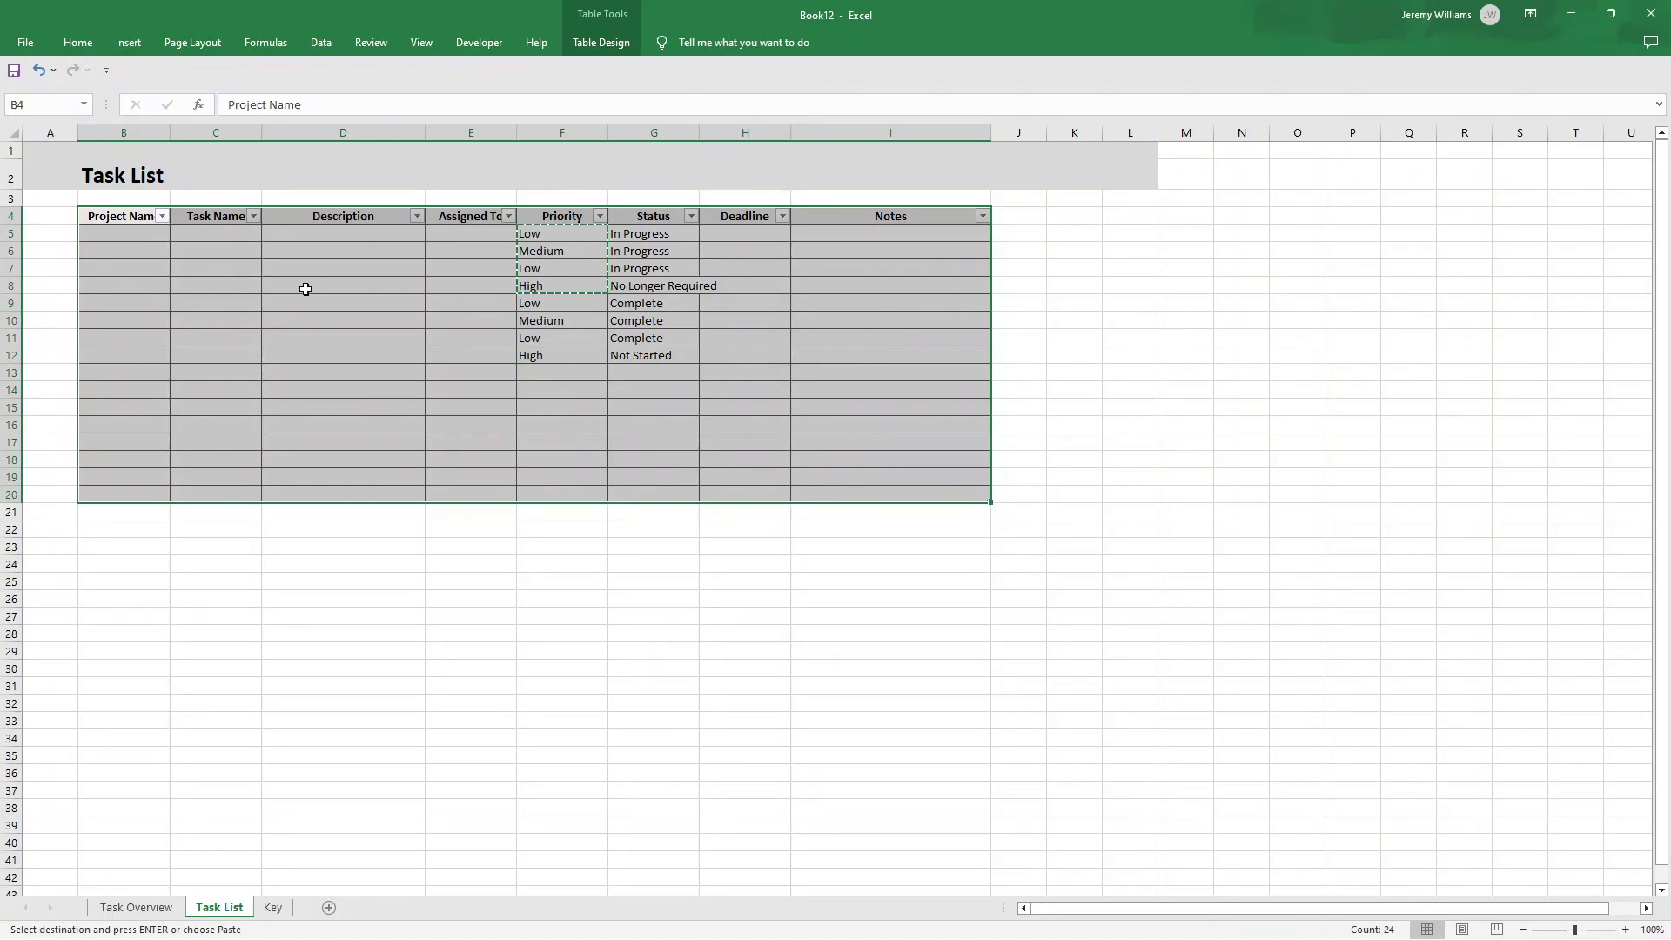
{"action": "left_click", "coordinate": [487, 372]}
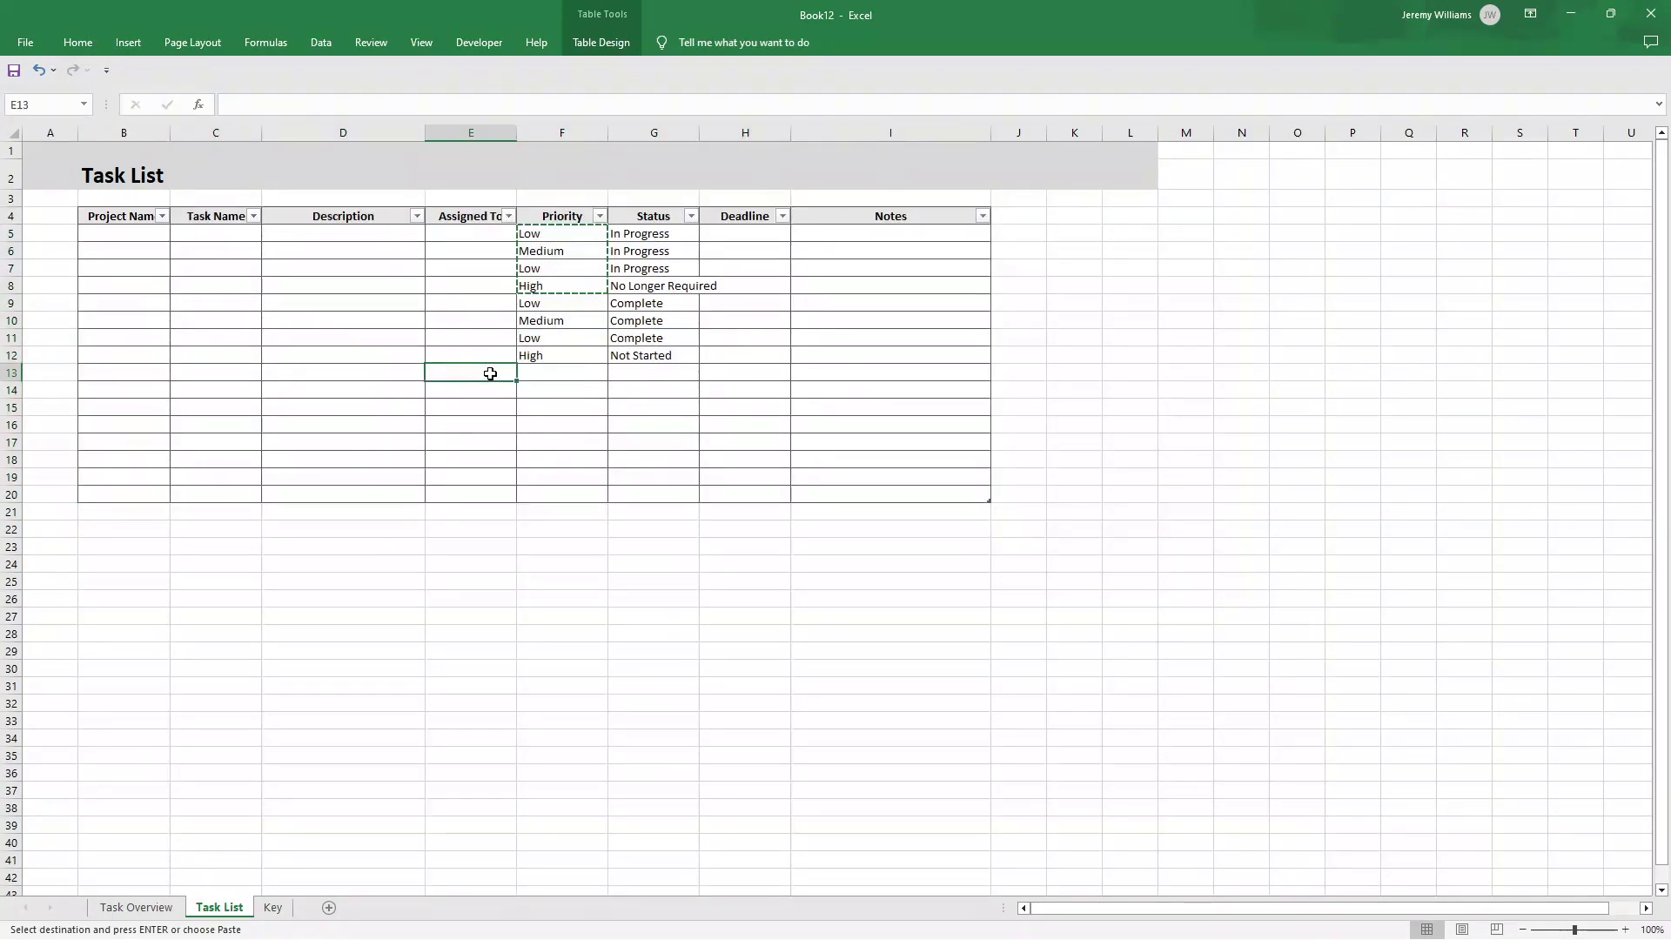
{"action": "left_click_drag", "start_coordinate": [540, 219], "coordinate": [663, 357]}
{"action": "left_click", "coordinate": [552, 215]}
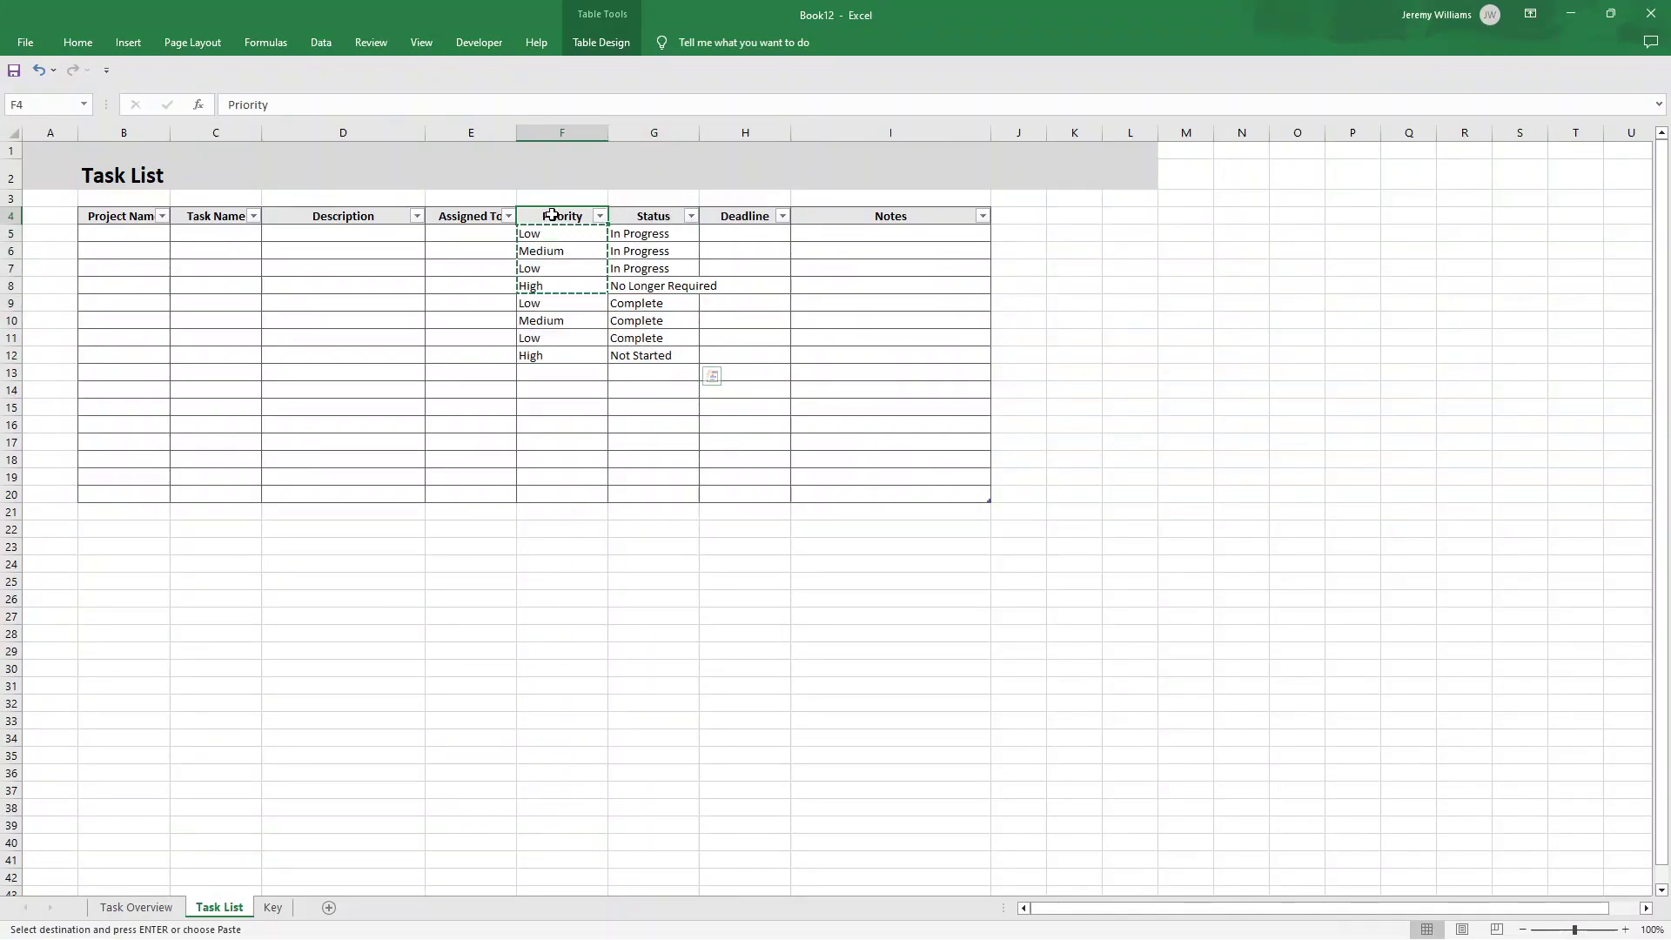
{"action": "left_click_drag", "start_coordinate": [552, 215], "coordinate": [655, 357]}
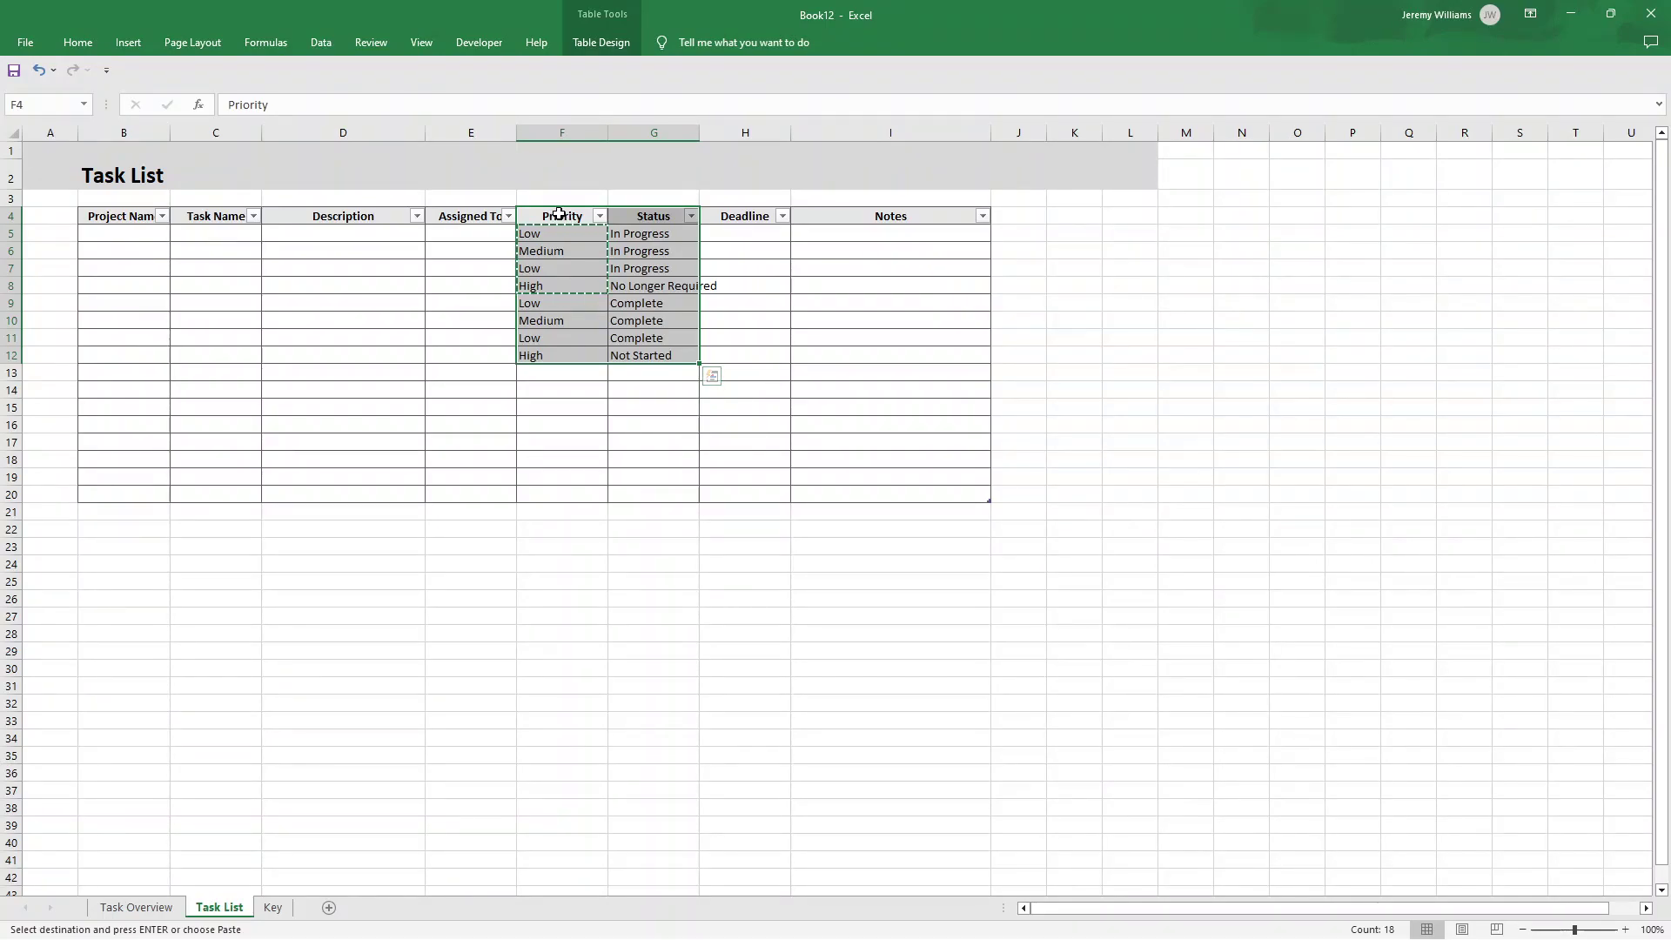
{"action": "left_click", "coordinate": [559, 213]}
{"action": "left_click_drag", "start_coordinate": [559, 213], "coordinate": [642, 707]}
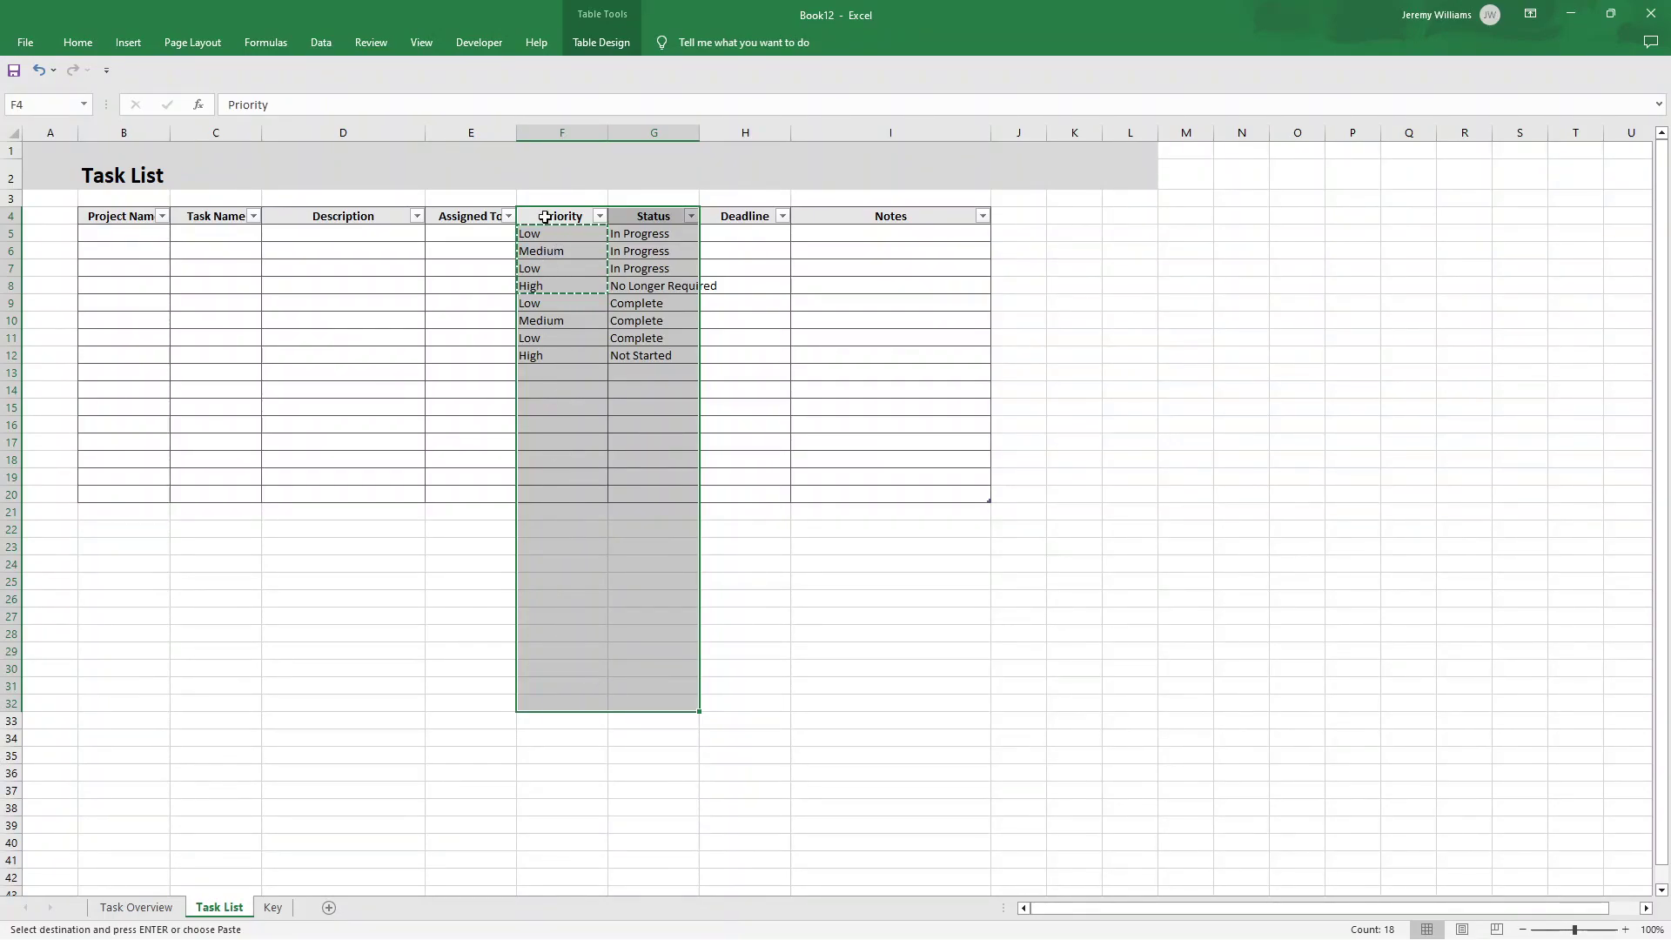
- Insert a PivotTable from the selection at 'Task Overview'!B4 on the existing worksheet
{"action": "left_click", "coordinate": [128, 42]}
{"action": "left_click", "coordinate": [40, 71]}
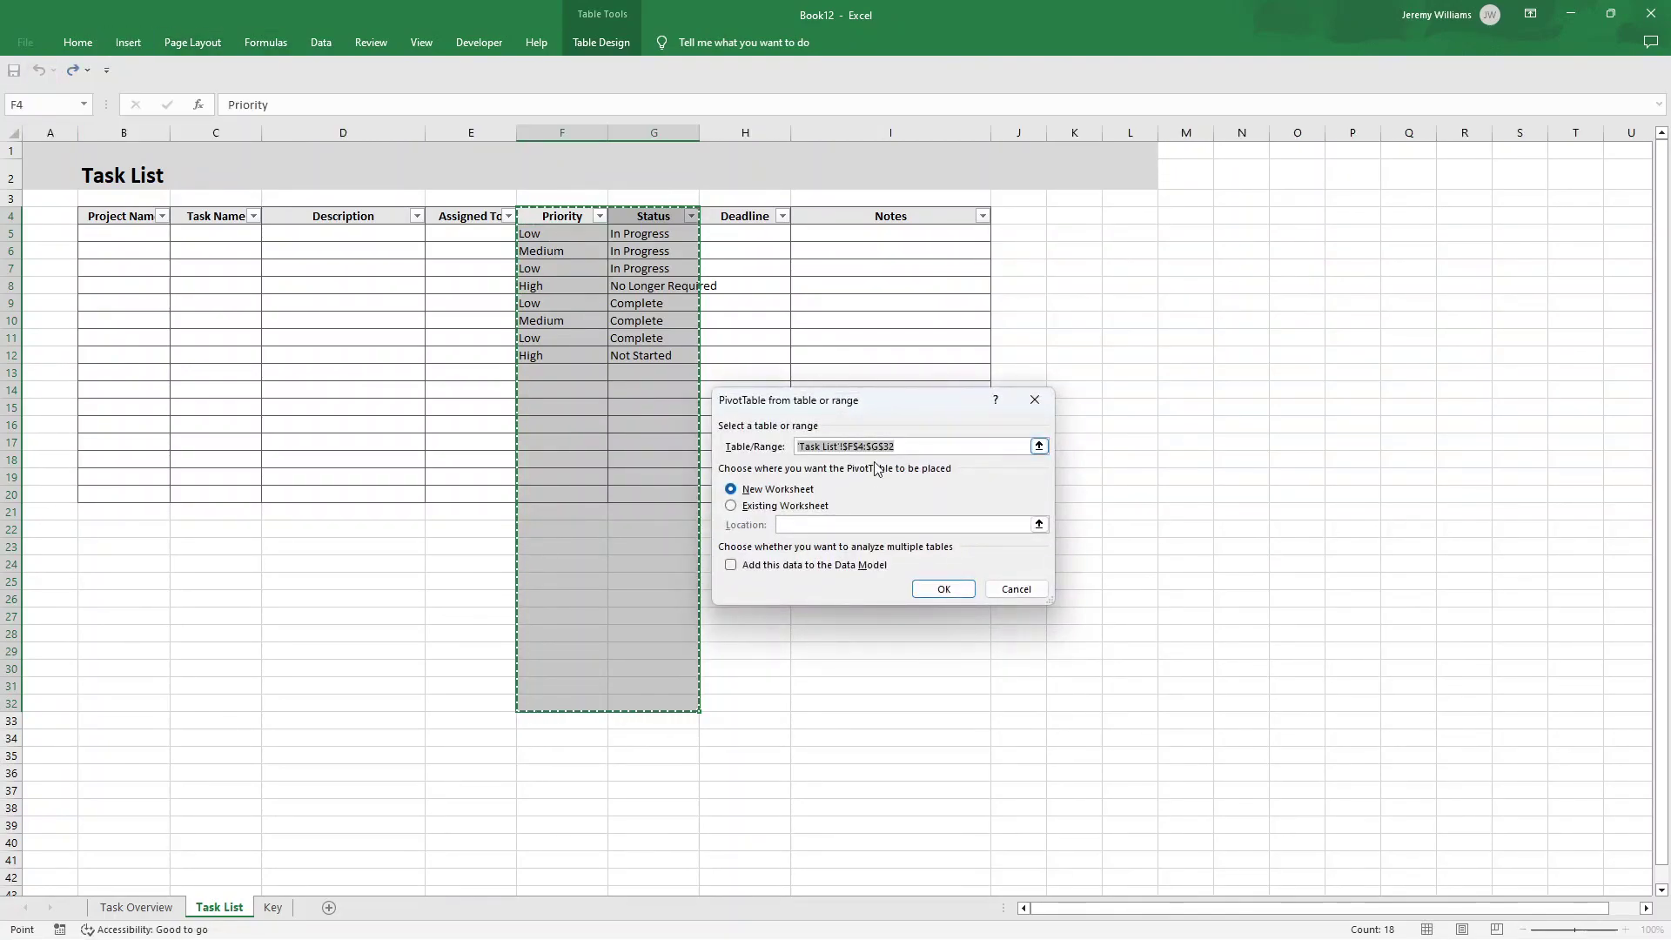
{"action": "left_click", "coordinate": [747, 507]}
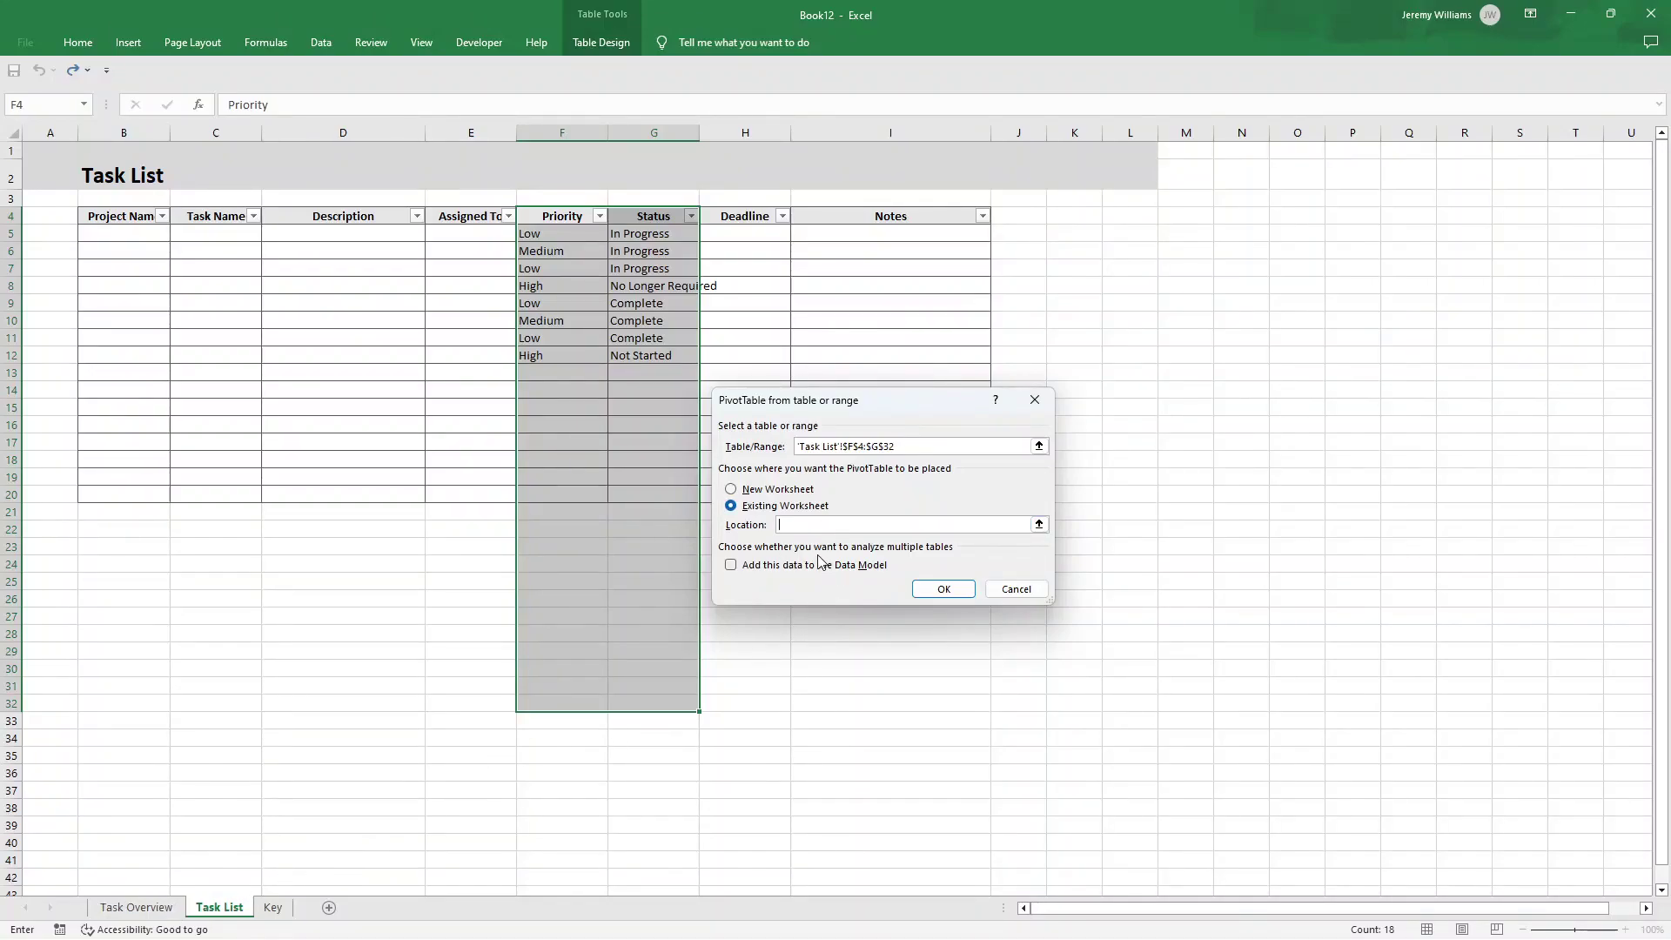
{"action": "left_click", "coordinate": [139, 908]}
{"action": "left_click", "coordinate": [110, 217]}
{"action": "left_click", "coordinate": [929, 591]}
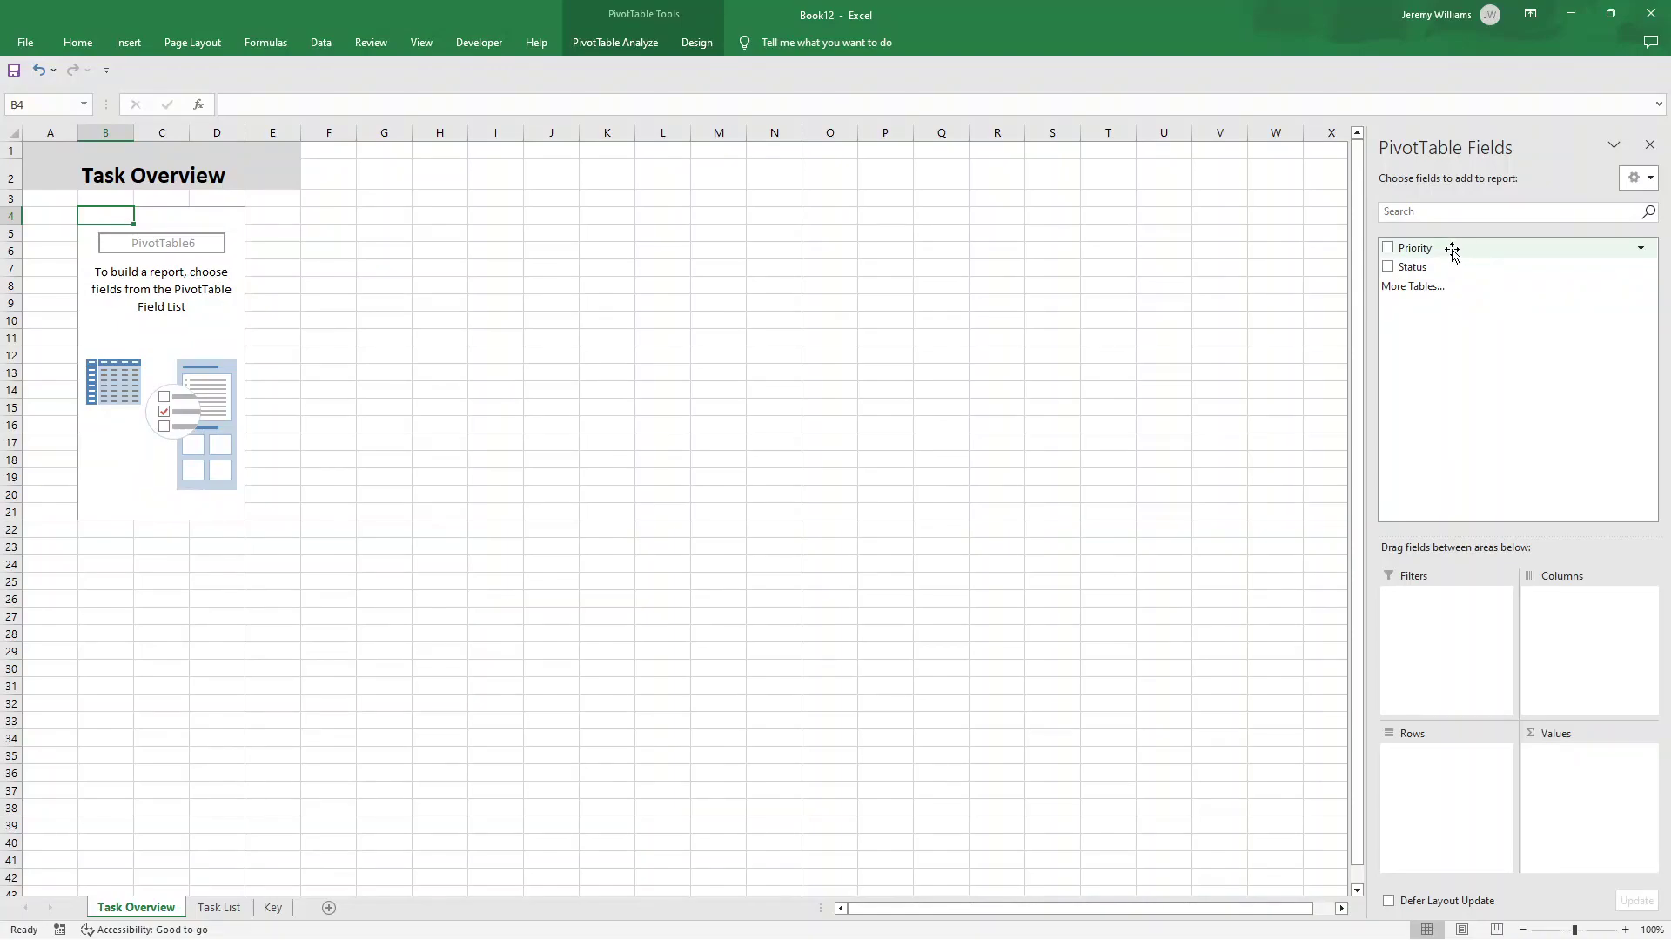
- Put Priority in Rows and Values and filter out (blank) from the row labels
{"action": "left_click_drag", "start_coordinate": [1452, 251], "coordinate": [1483, 775]}
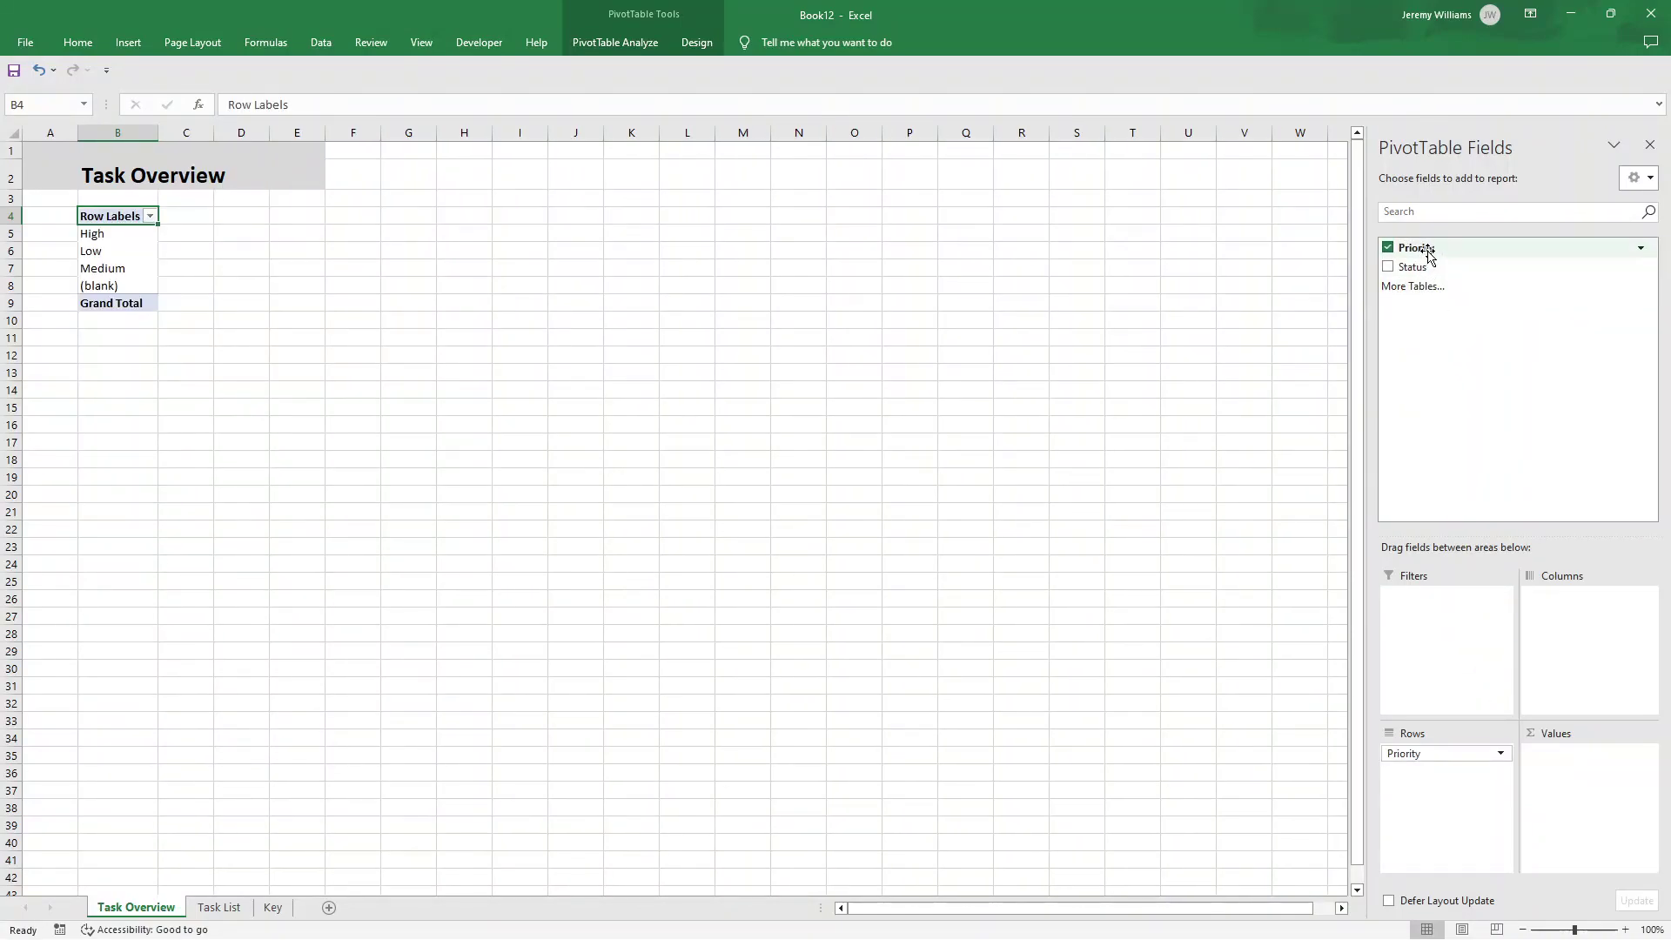
{"action": "left_click_drag", "start_coordinate": [1428, 250], "coordinate": [1605, 780]}
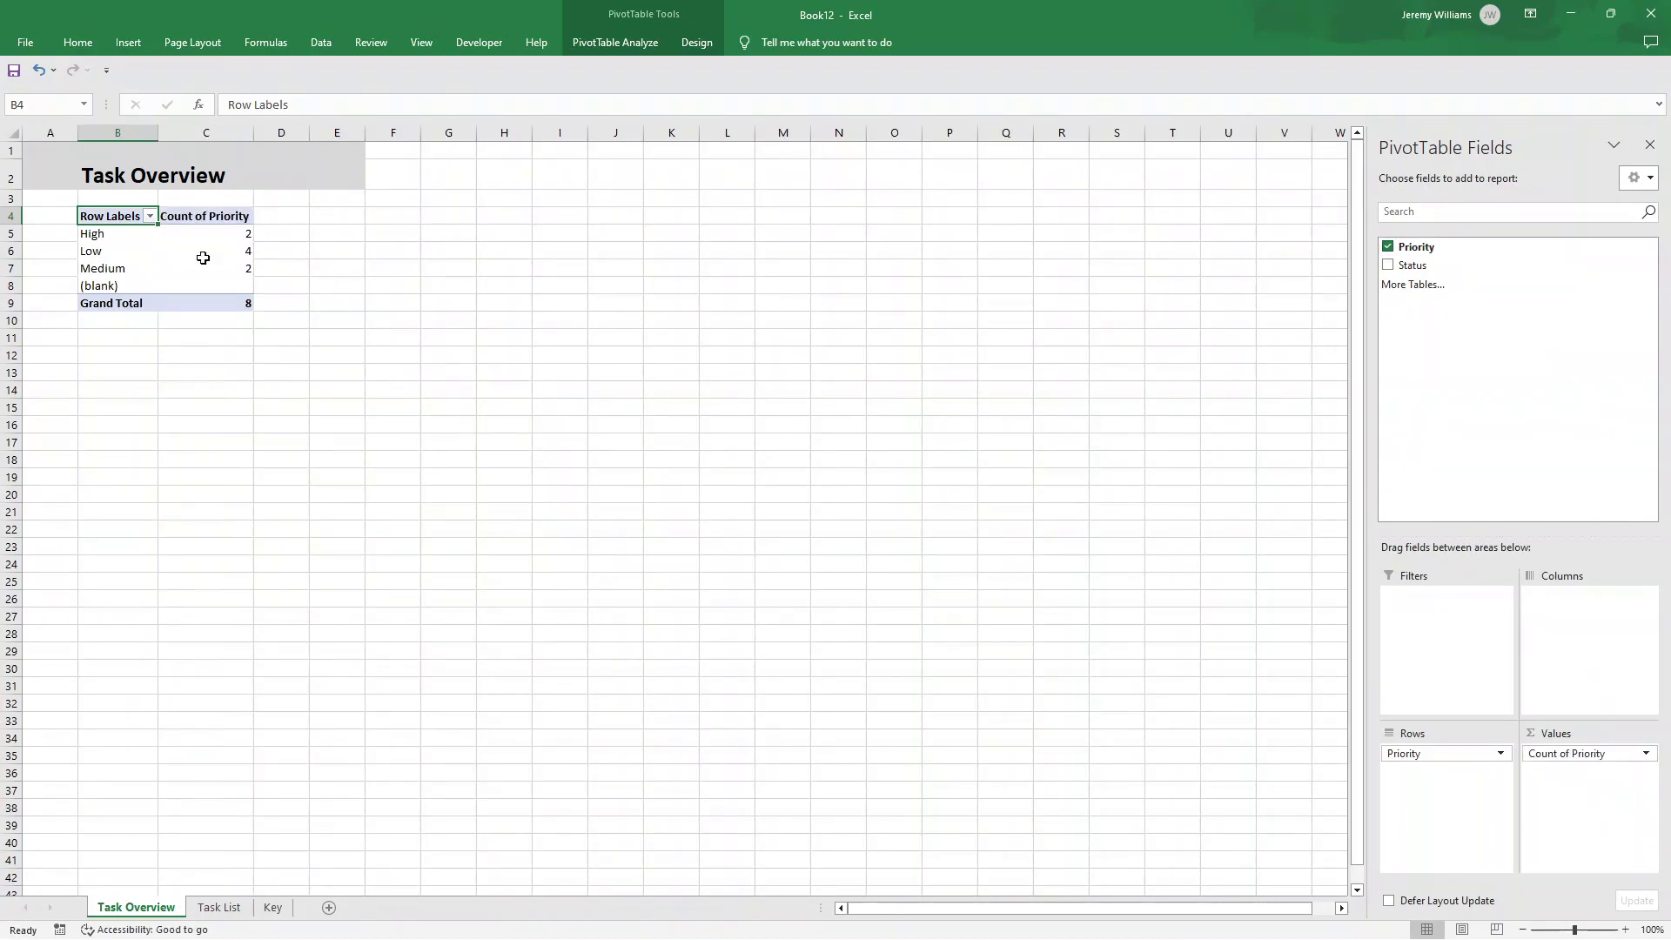
{"action": "left_click", "coordinate": [150, 216]}
{"action": "left_click", "coordinate": [169, 219]}
{"action": "left_click", "coordinate": [220, 258]}
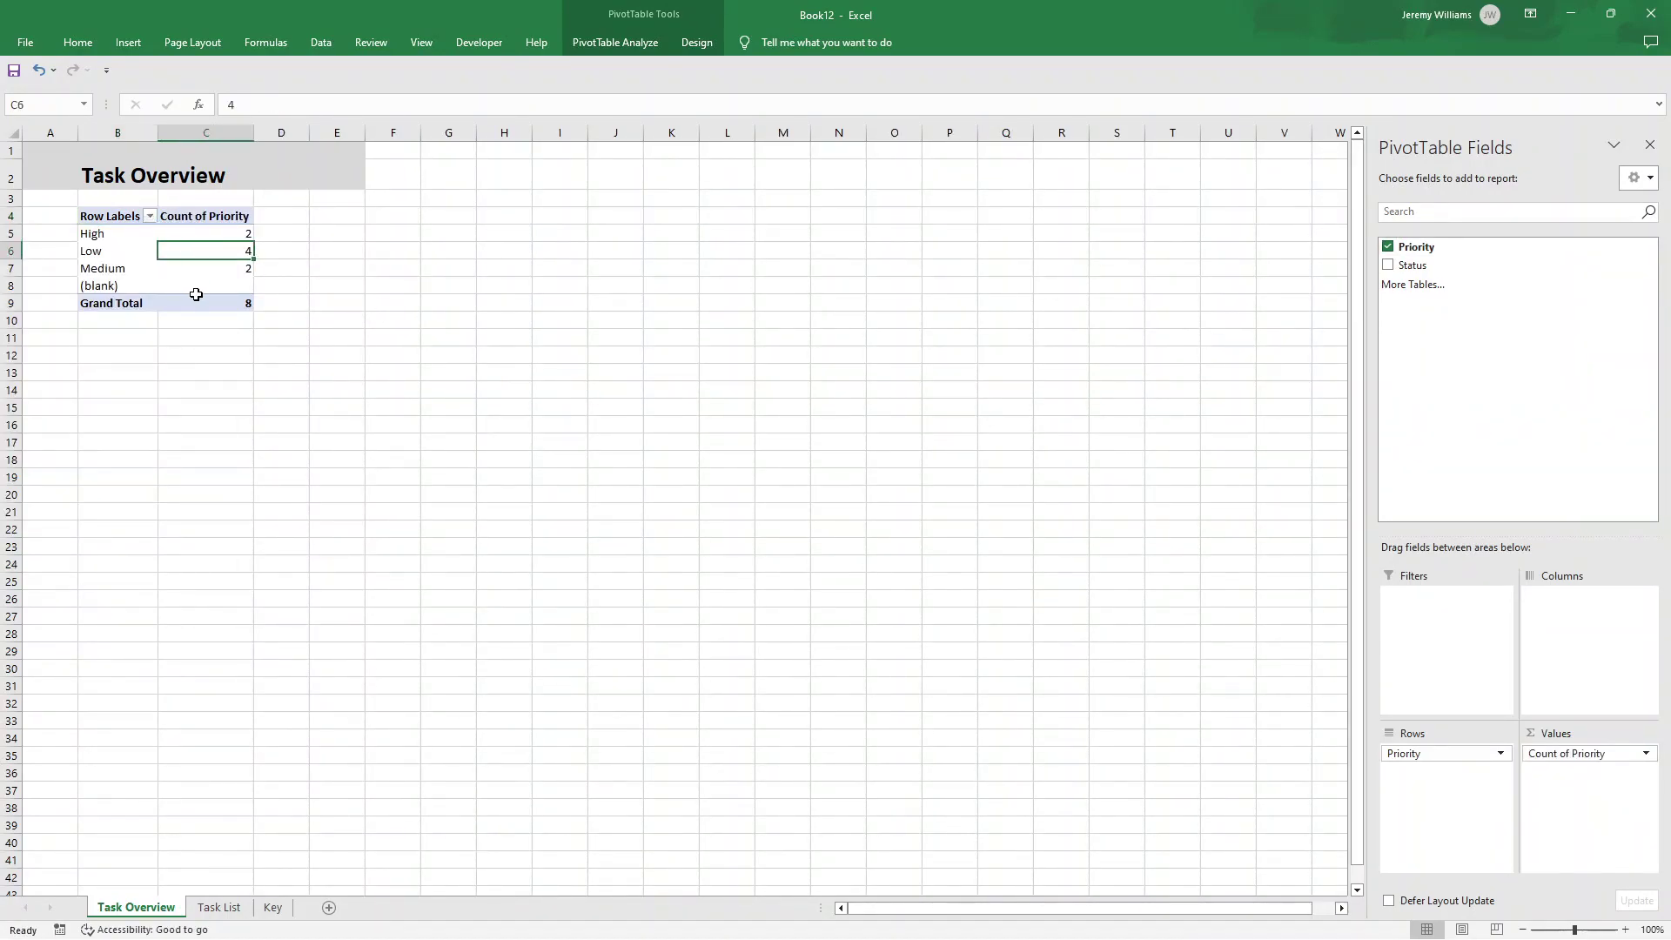
{"action": "left_click", "coordinate": [151, 217]}
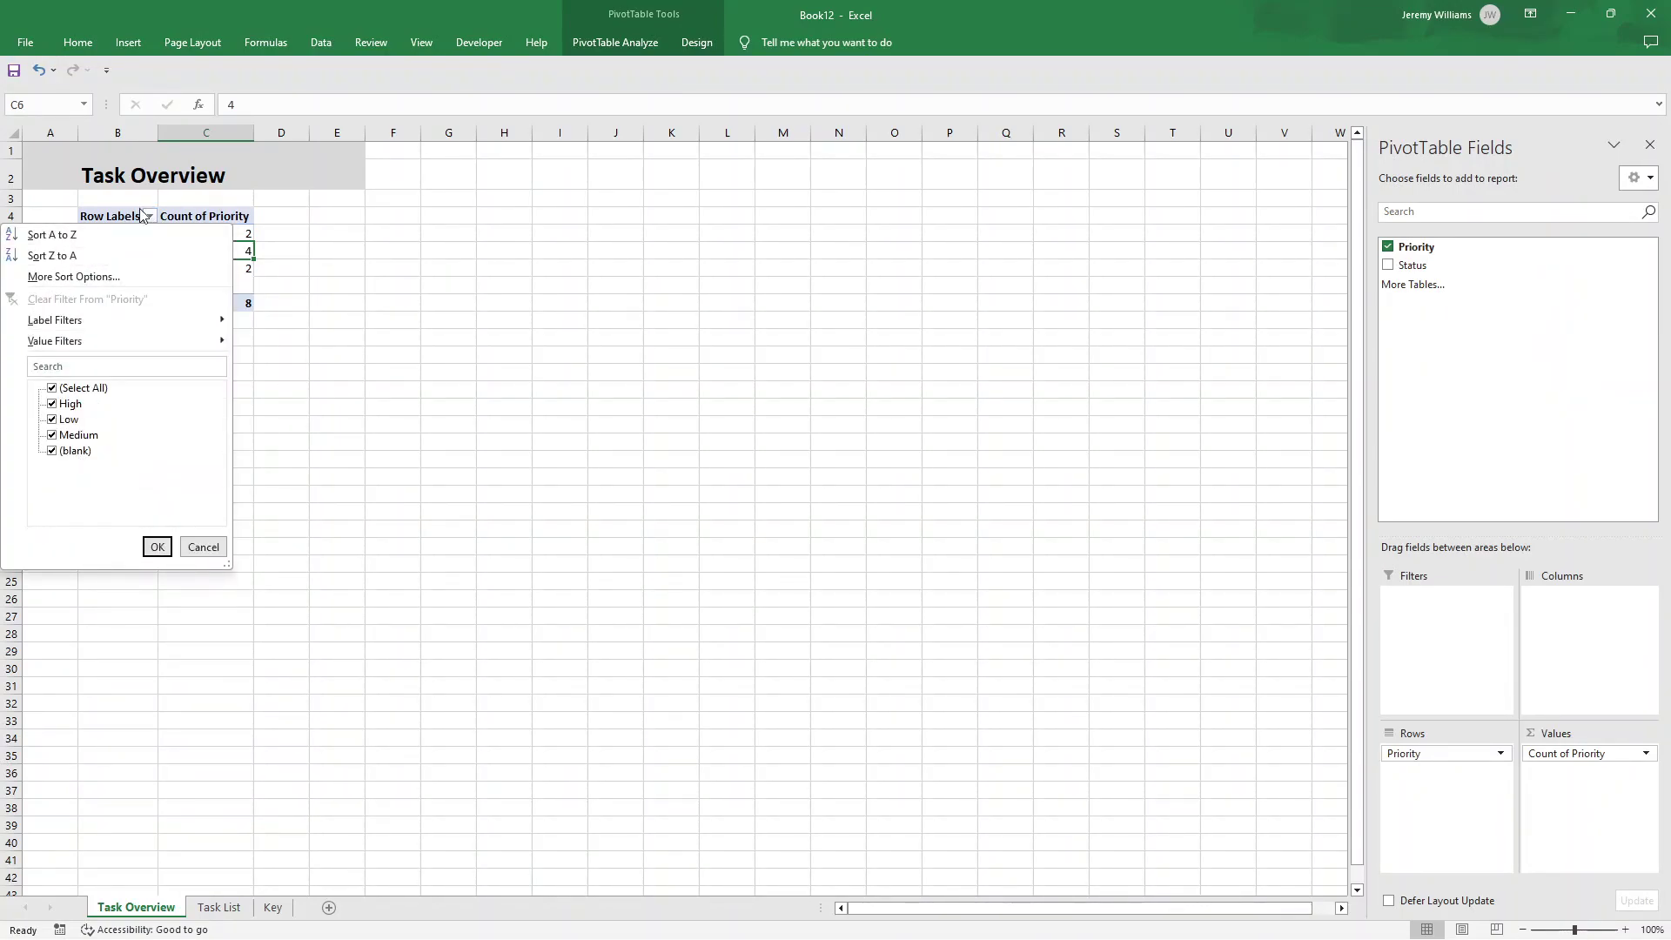
{"action": "left_click", "coordinate": [62, 451]}
{"action": "left_click", "coordinate": [151, 546]}
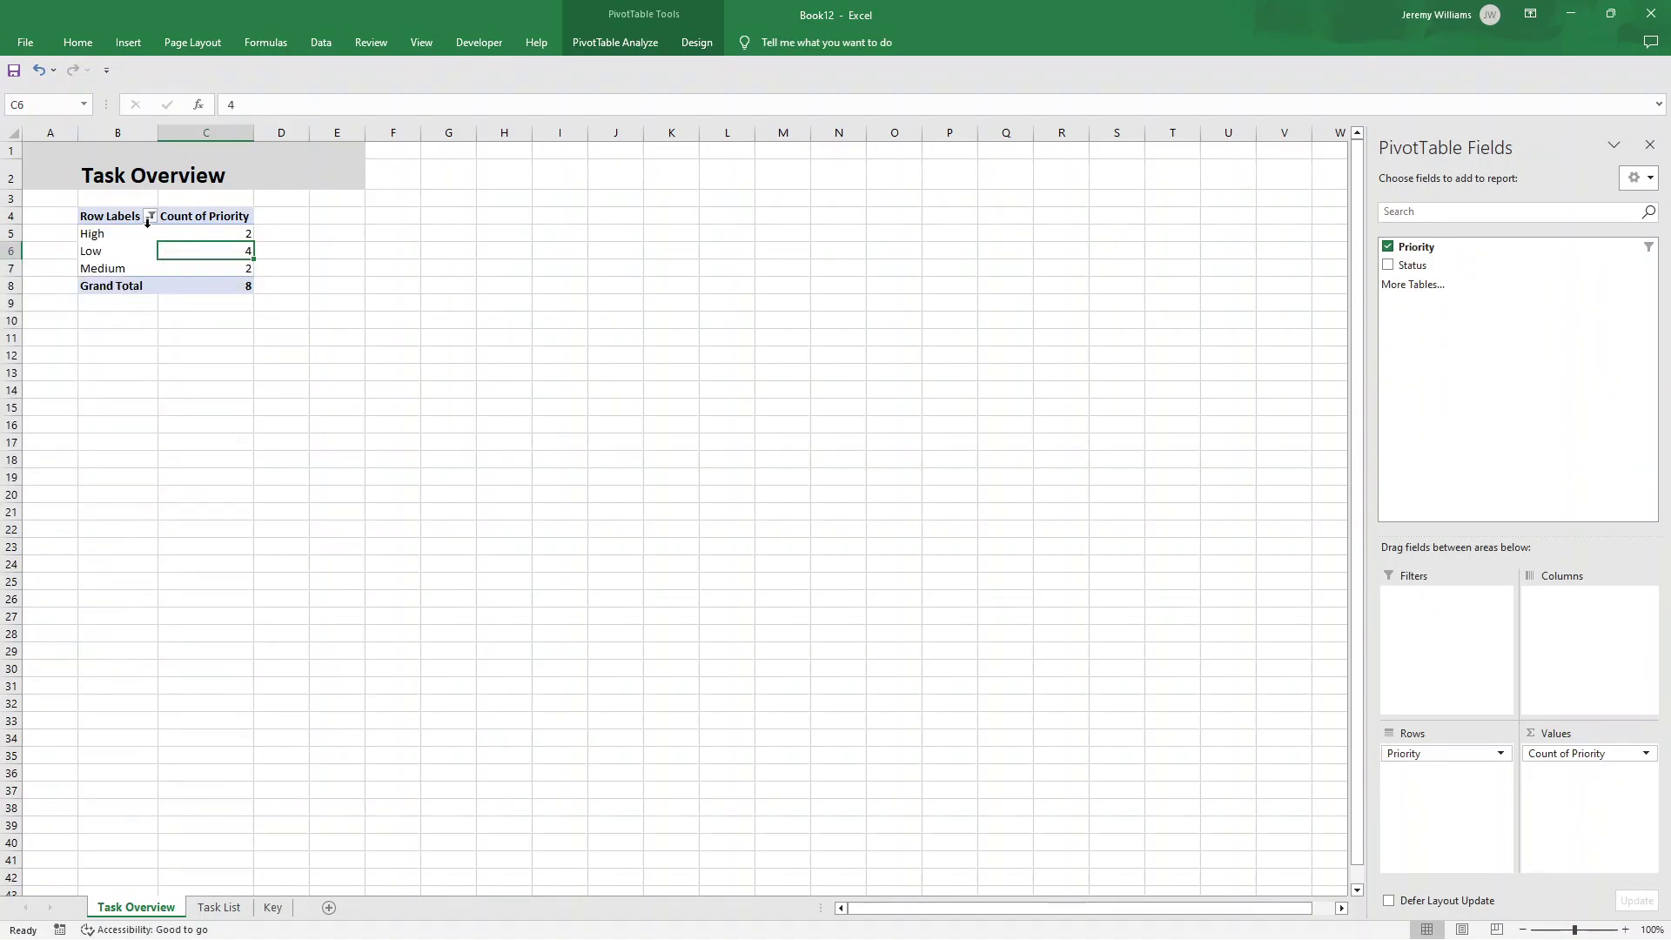
- Rename the Row Labels header in B4 to 'Priority'
{"action": "left_click", "coordinate": [94, 217]}
{"action": "double_click", "coordinate": [97, 216]}
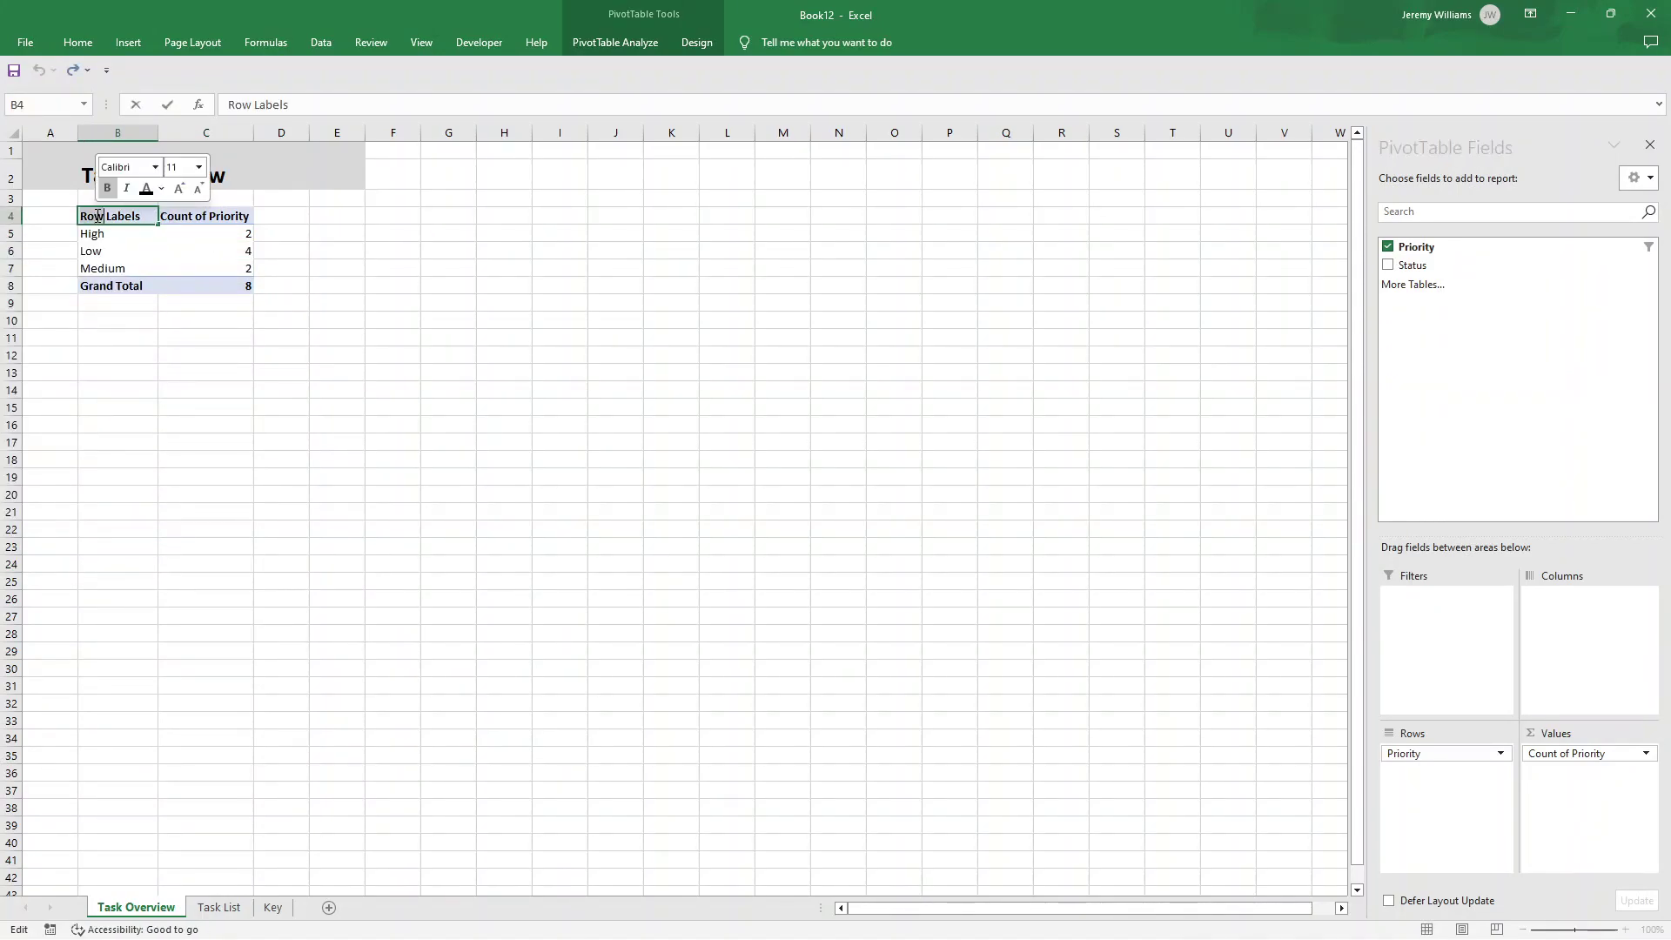
{"action": "triple_click", "coordinate": [99, 216]}
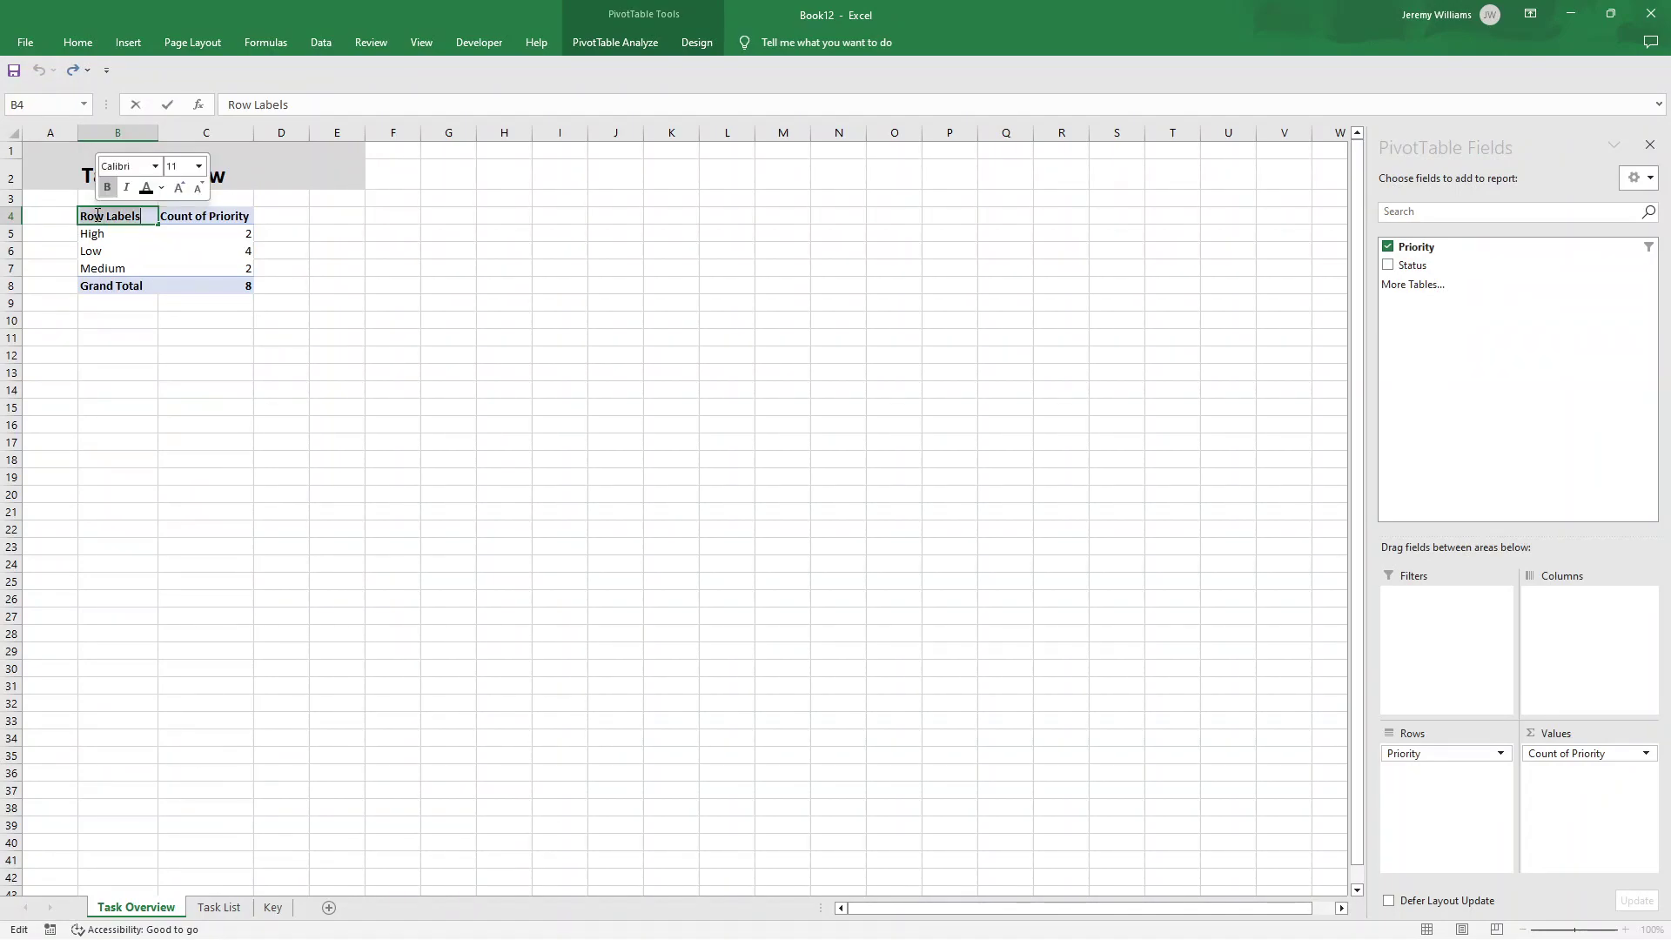
{"action": "type", "text": "Priority"}
{"action": "key", "text": "Return"}
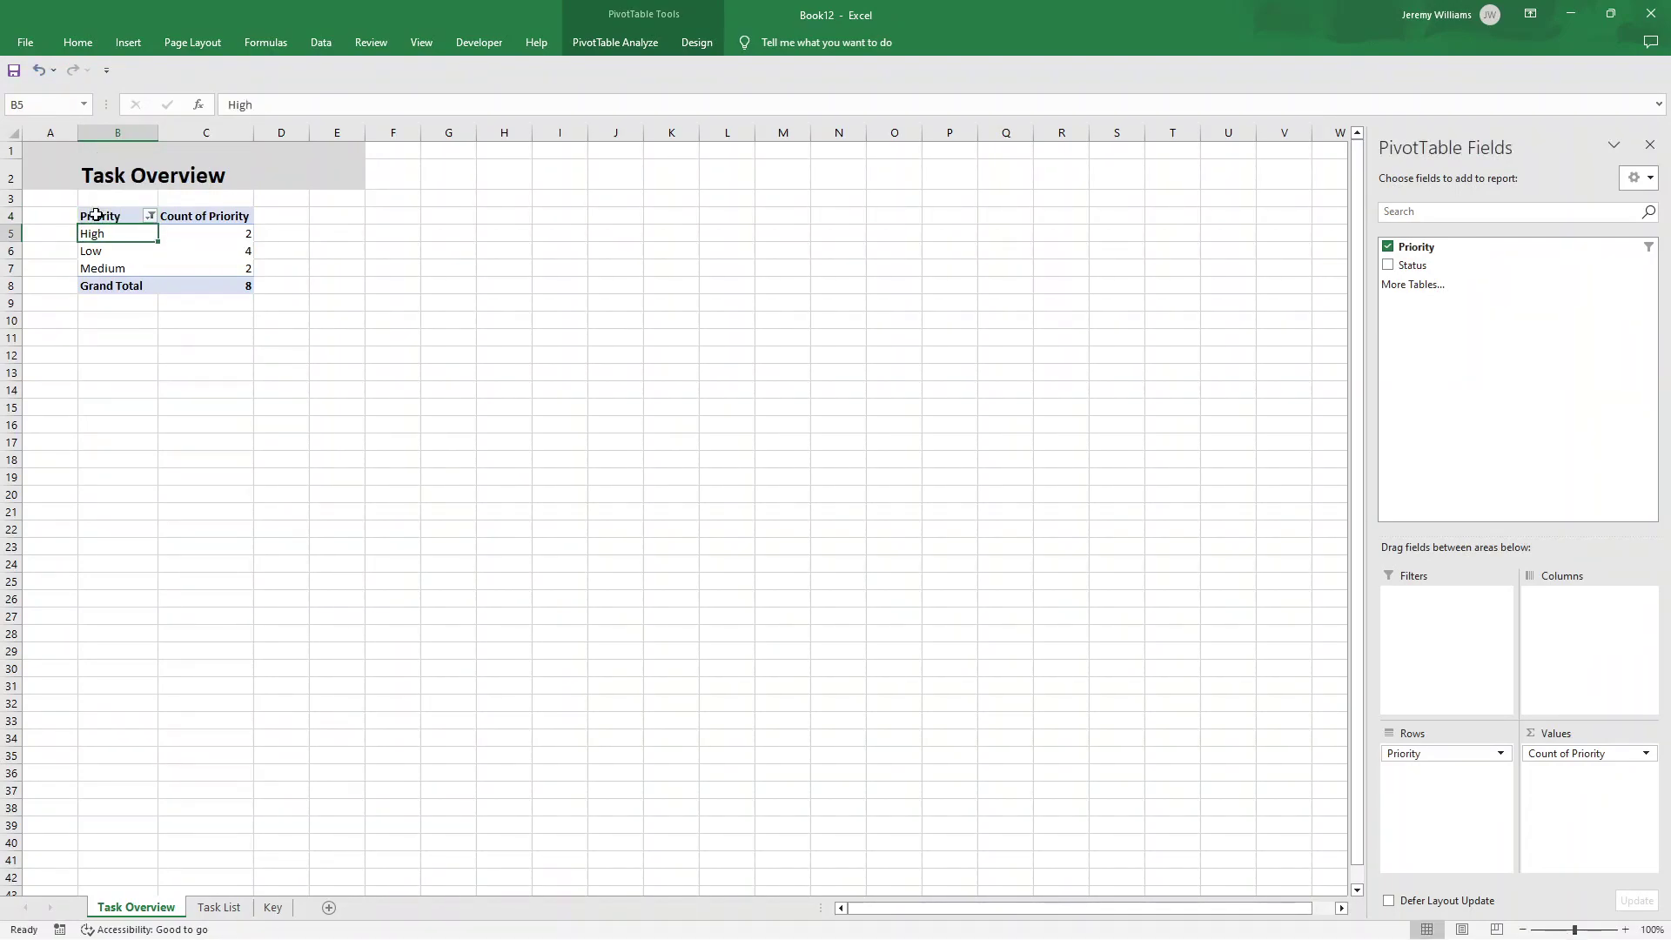
- Browse the PivotTable style gallery for the Priority table
{"action": "left_click", "coordinate": [689, 44]}
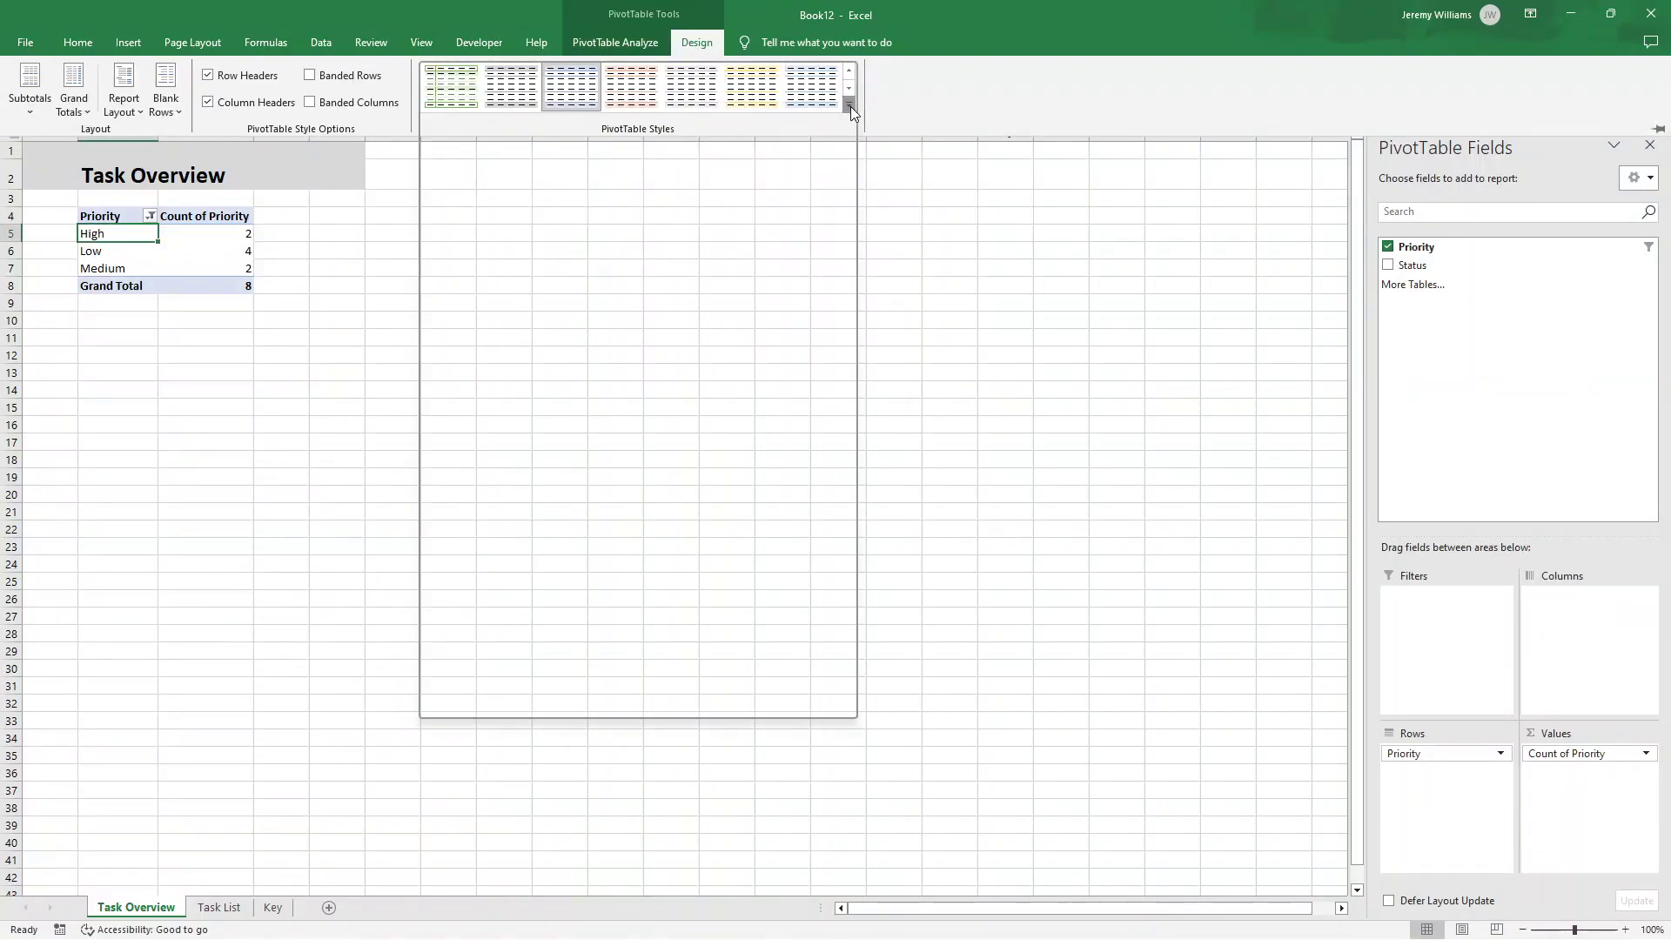
{"action": "left_click", "coordinate": [849, 104]}
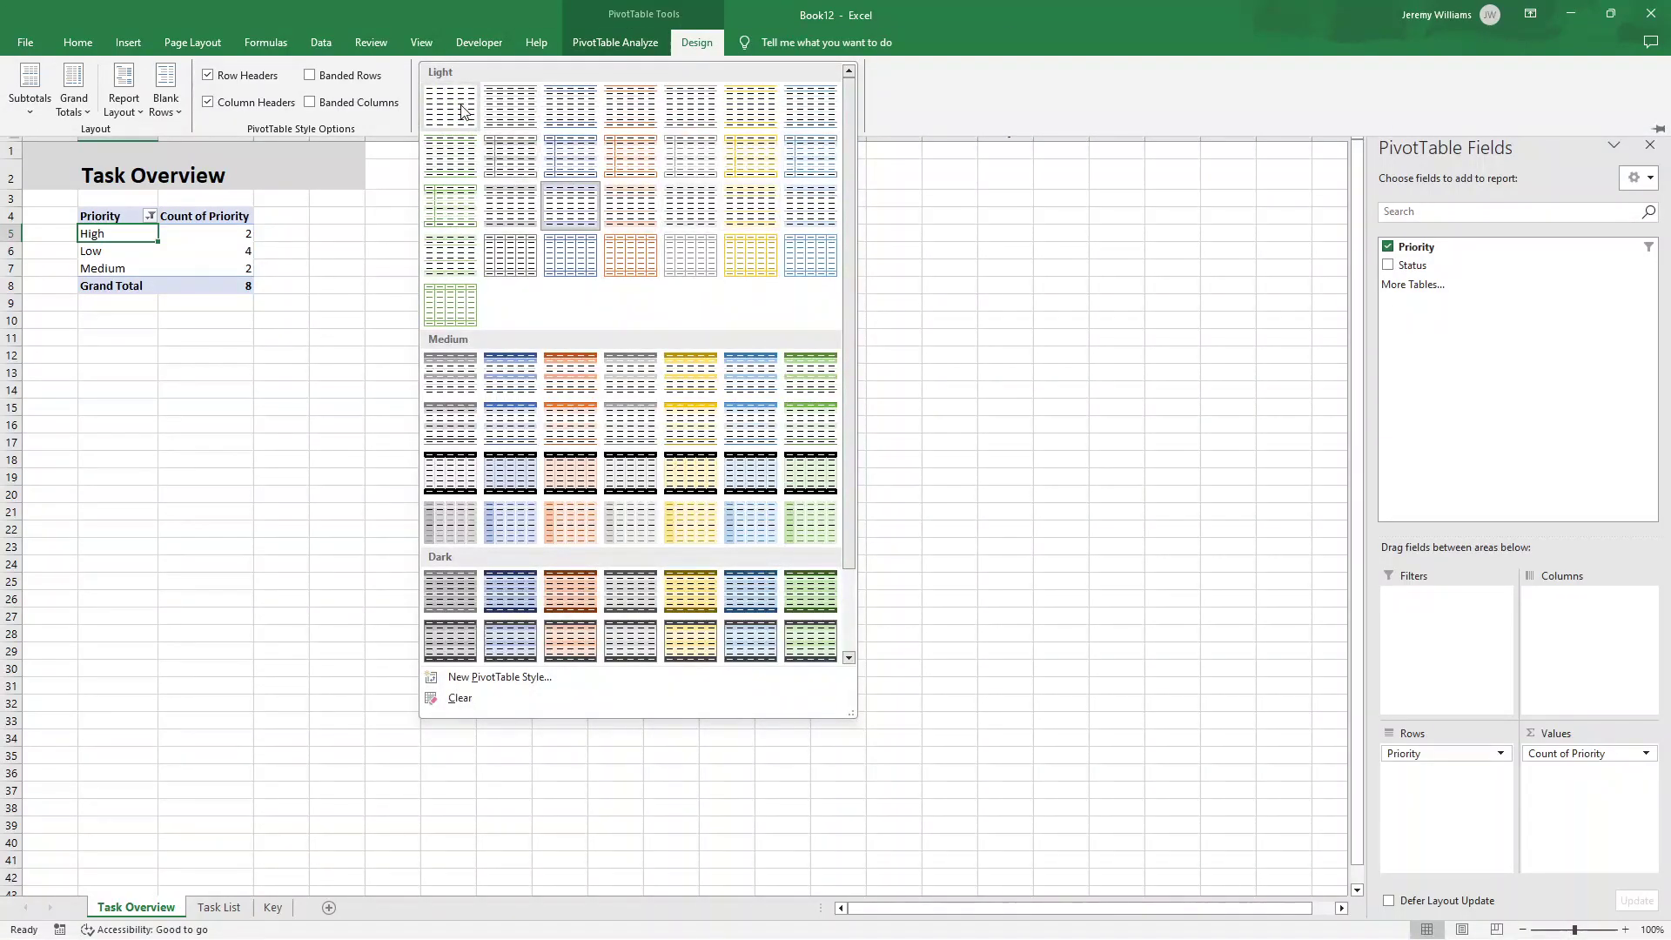
{"action": "left_click", "coordinate": [109, 183]}
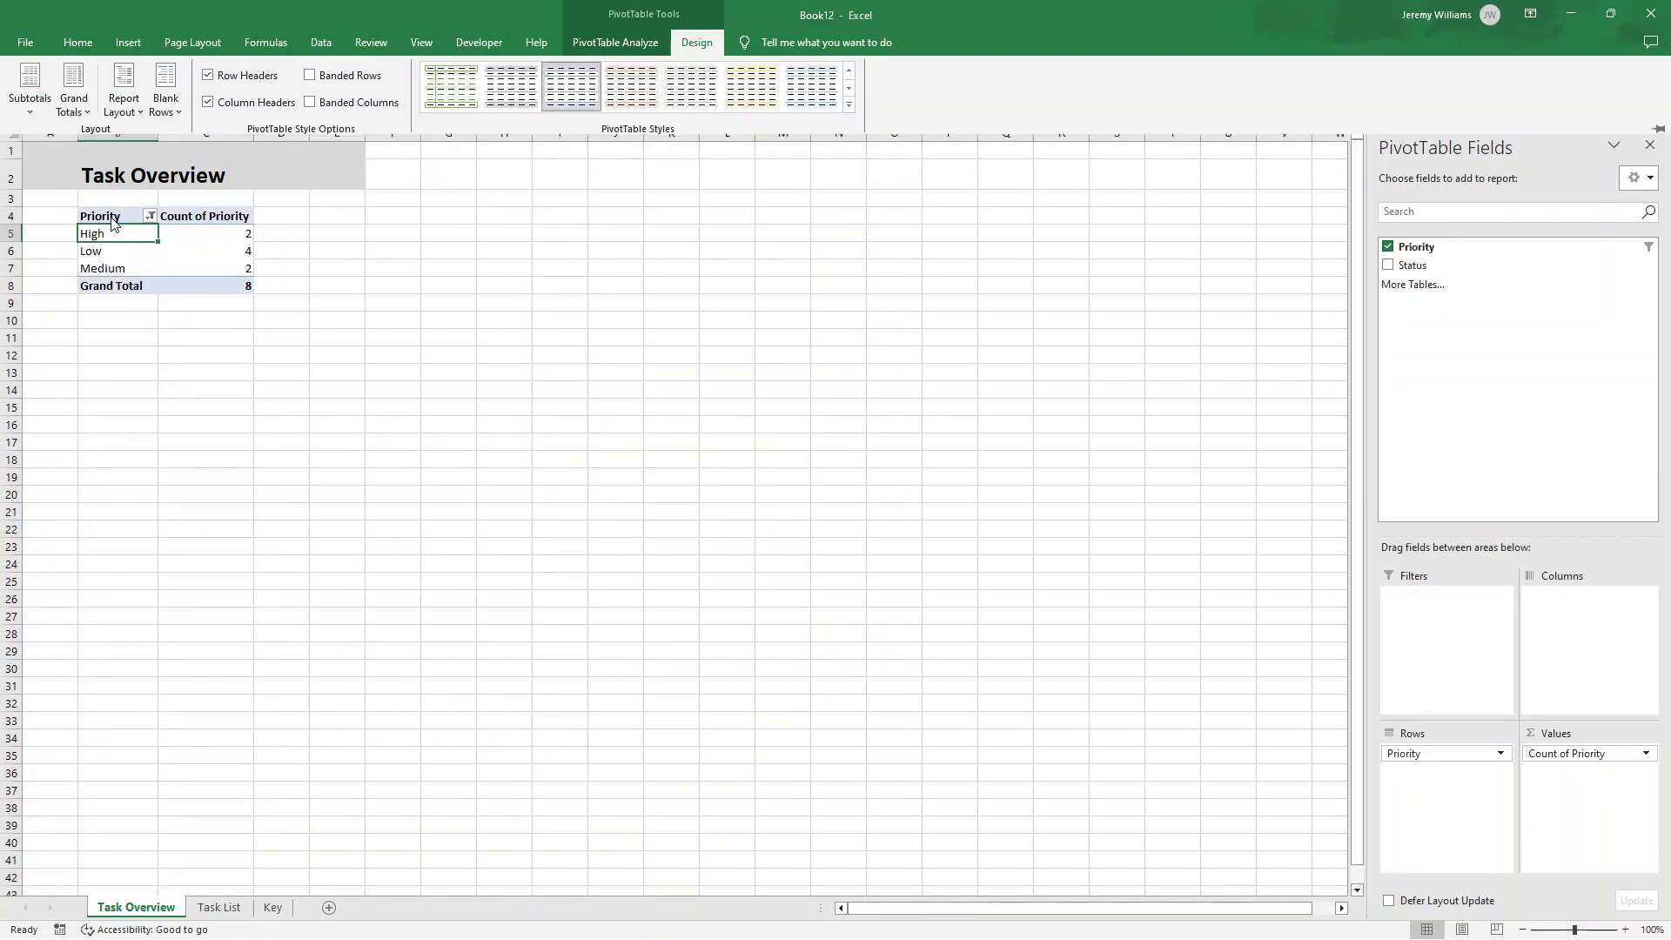
{"action": "left_click", "coordinate": [118, 222]}
- Select the whole Priority pivot table from B4 to C8
{"action": "left_click", "coordinate": [245, 287]}
{"action": "left_click_drag", "start_coordinate": [245, 287], "coordinate": [105, 218]}
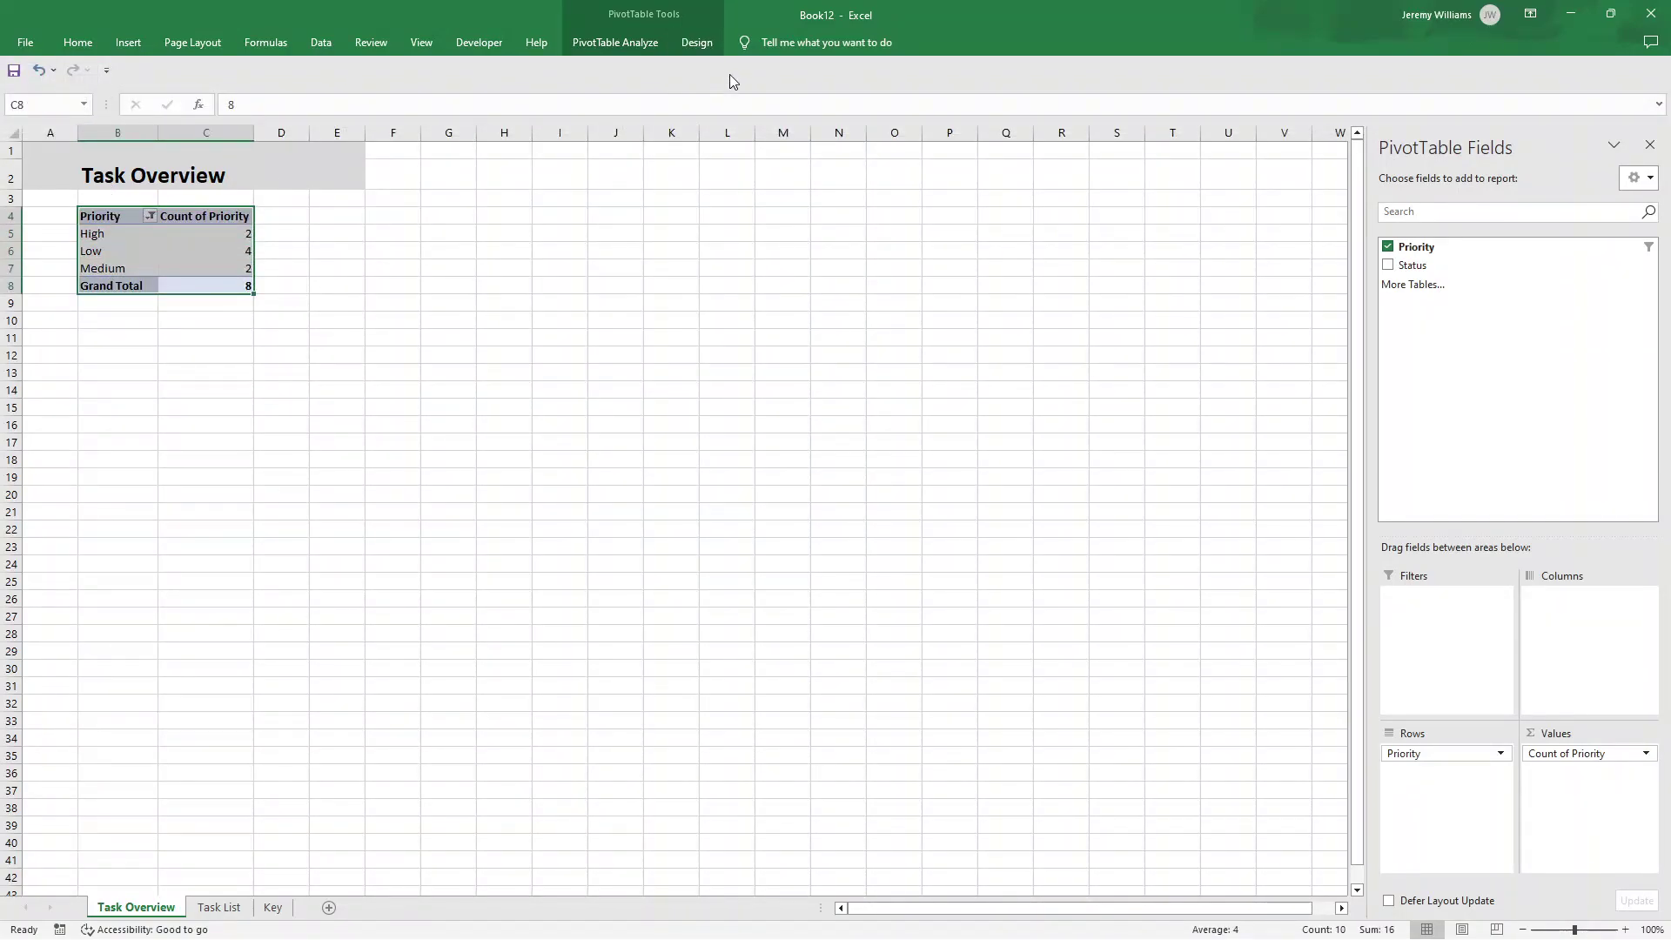
{"action": "left_click", "coordinate": [693, 43]}
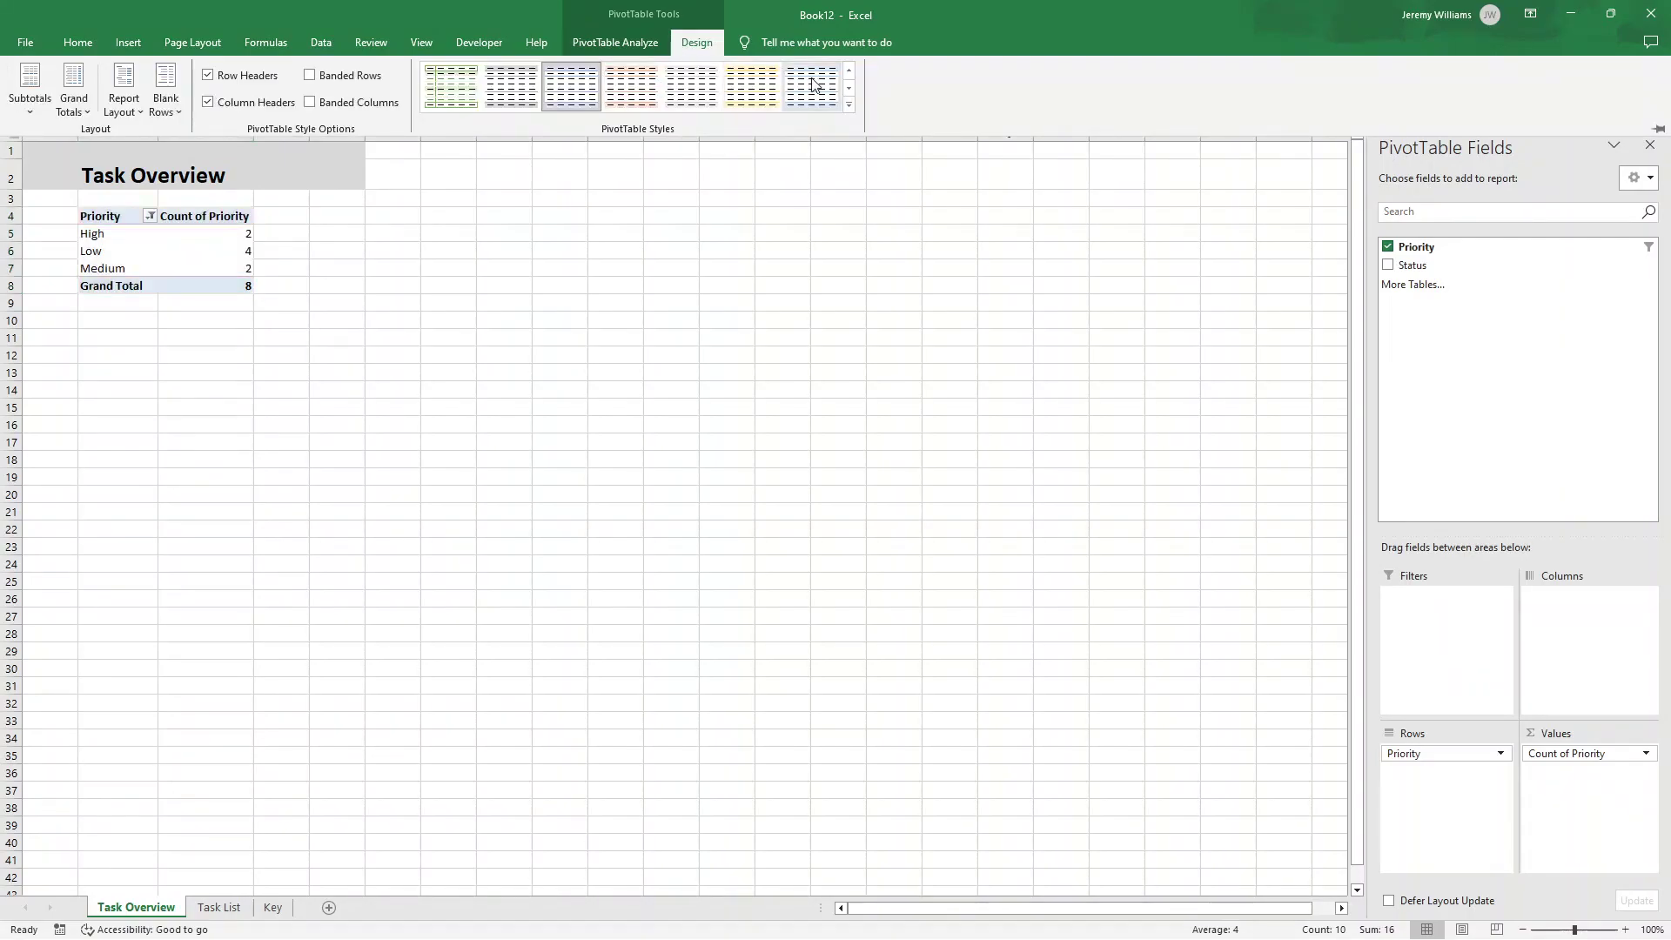
{"action": "left_click", "coordinate": [448, 319]}
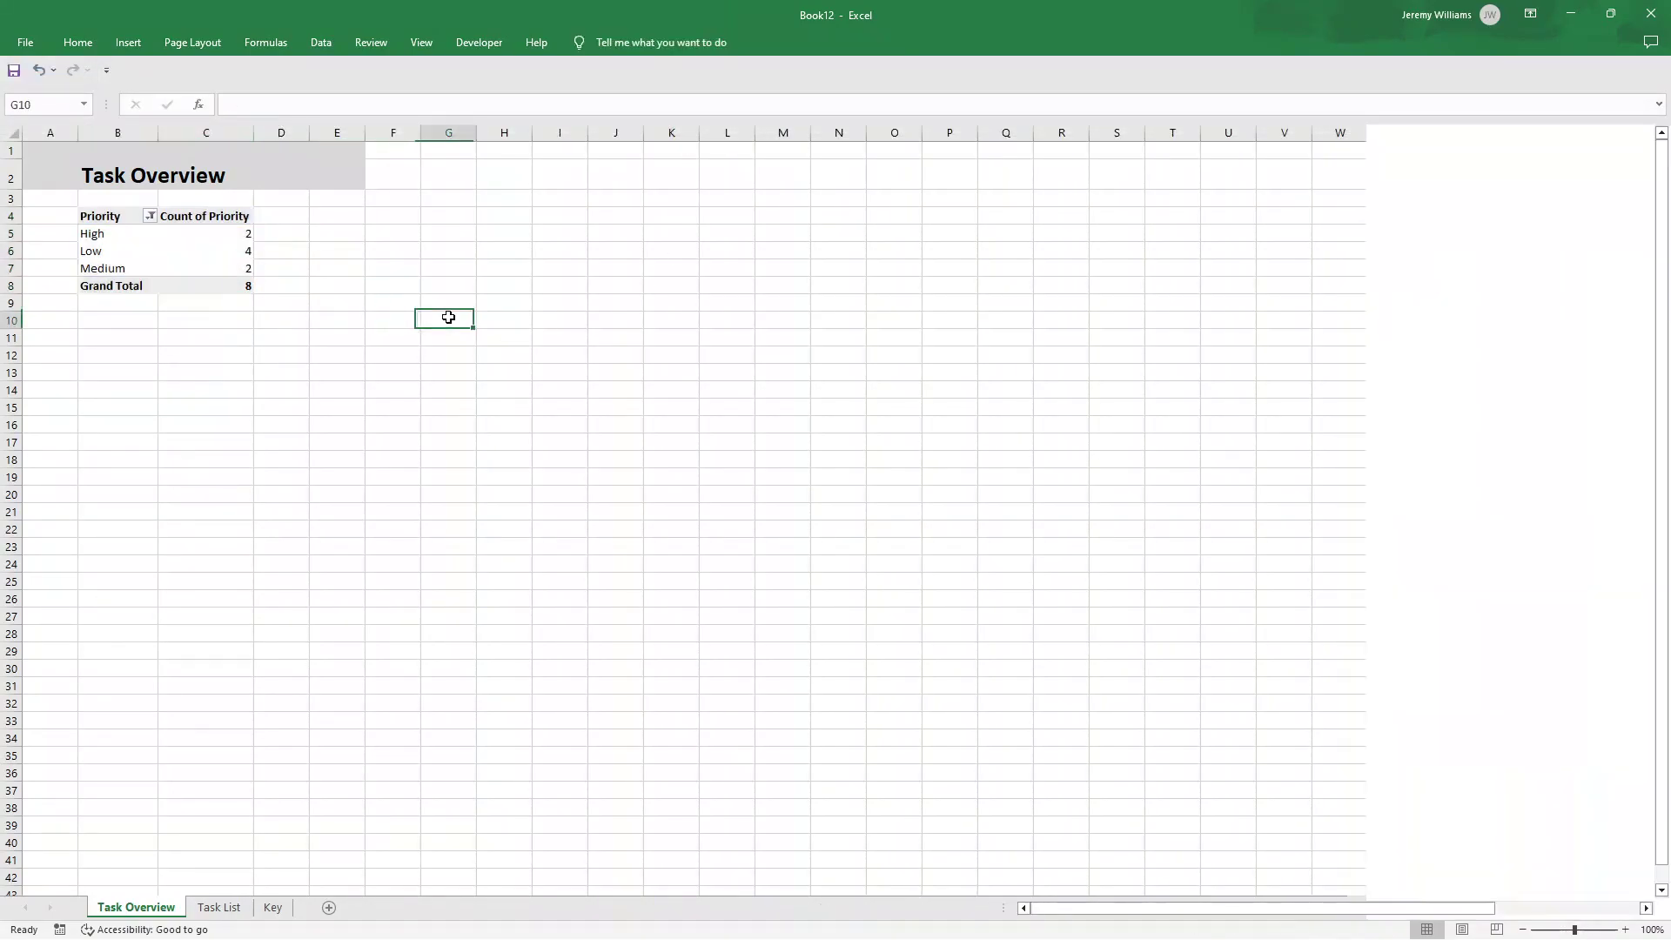
{"action": "left_click_drag", "start_coordinate": [125, 218], "coordinate": [223, 284]}
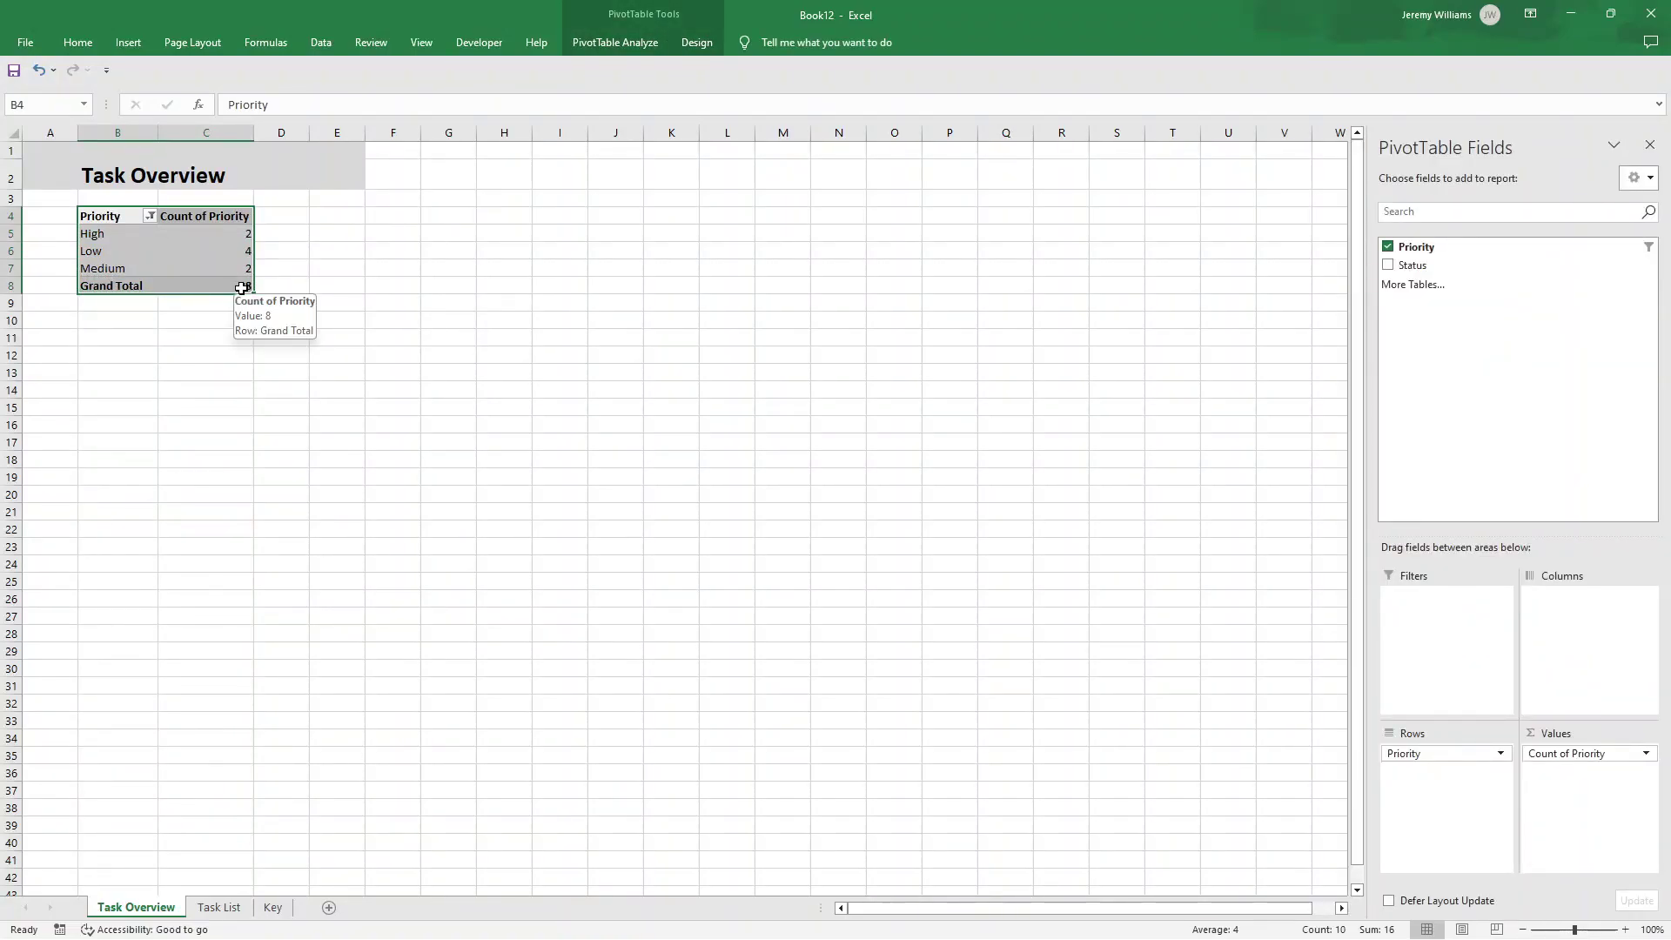
- Paste a copy of the Priority pivot table at B12
{"action": "key", "text": "ctrl+c"}
{"action": "left_click", "coordinate": [123, 320]}
{"action": "left_click", "coordinate": [122, 358]}
{"action": "left_click", "coordinate": [122, 373]}
{"action": "left_click", "coordinate": [121, 350]}
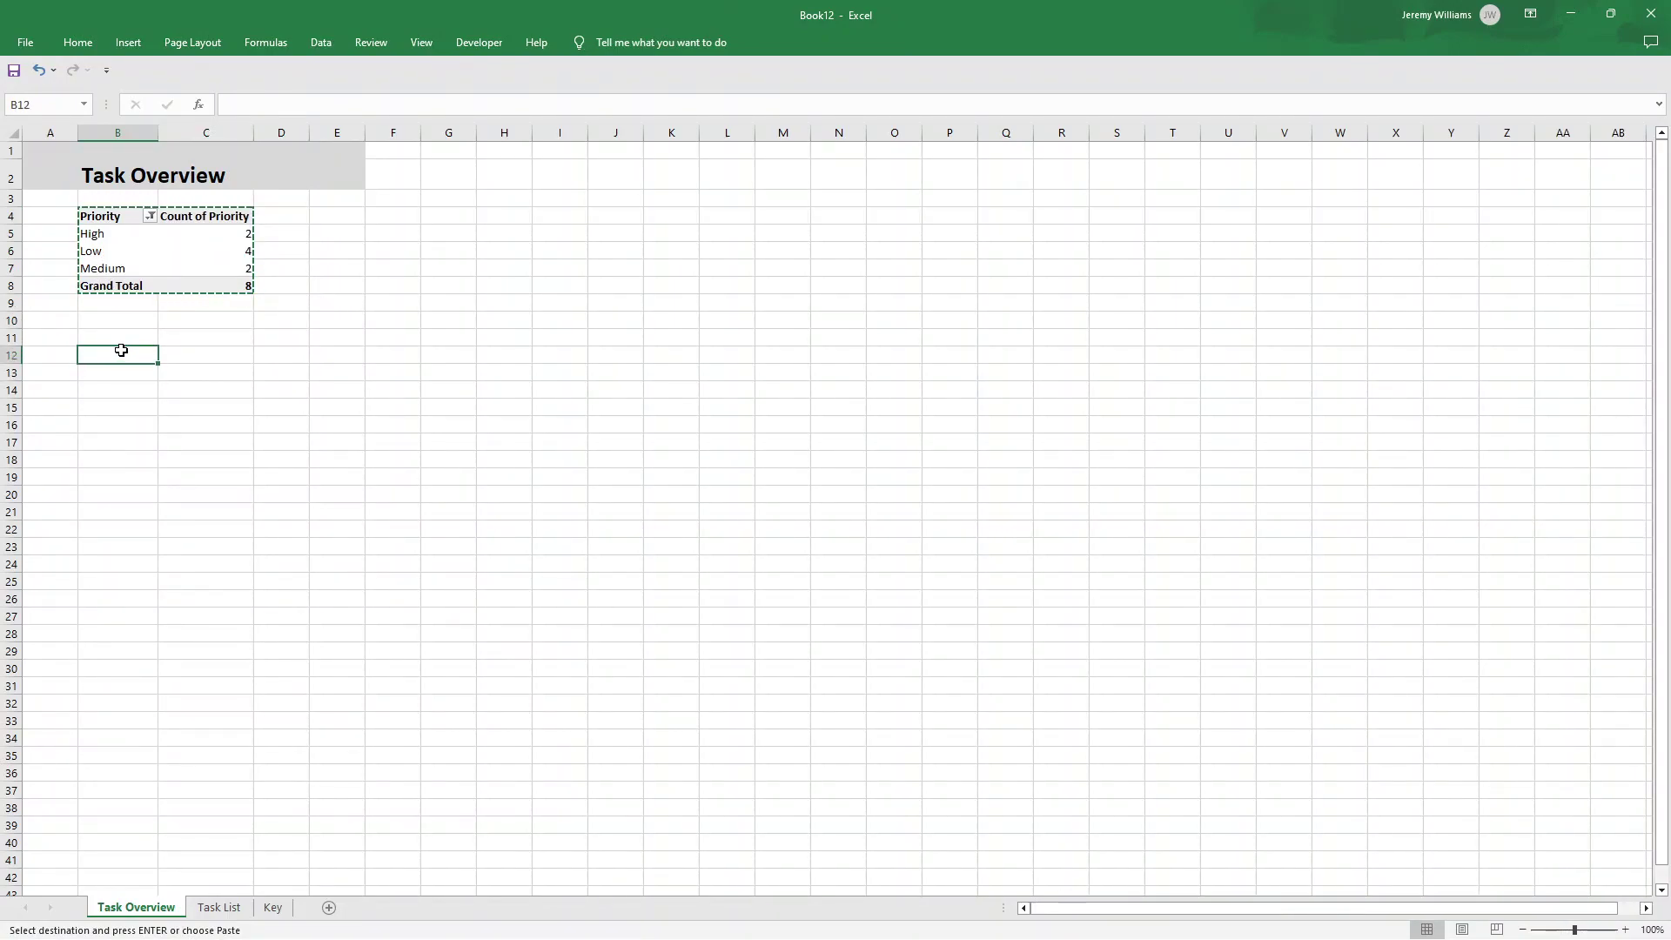
{"action": "key", "text": "ctrl+v"}
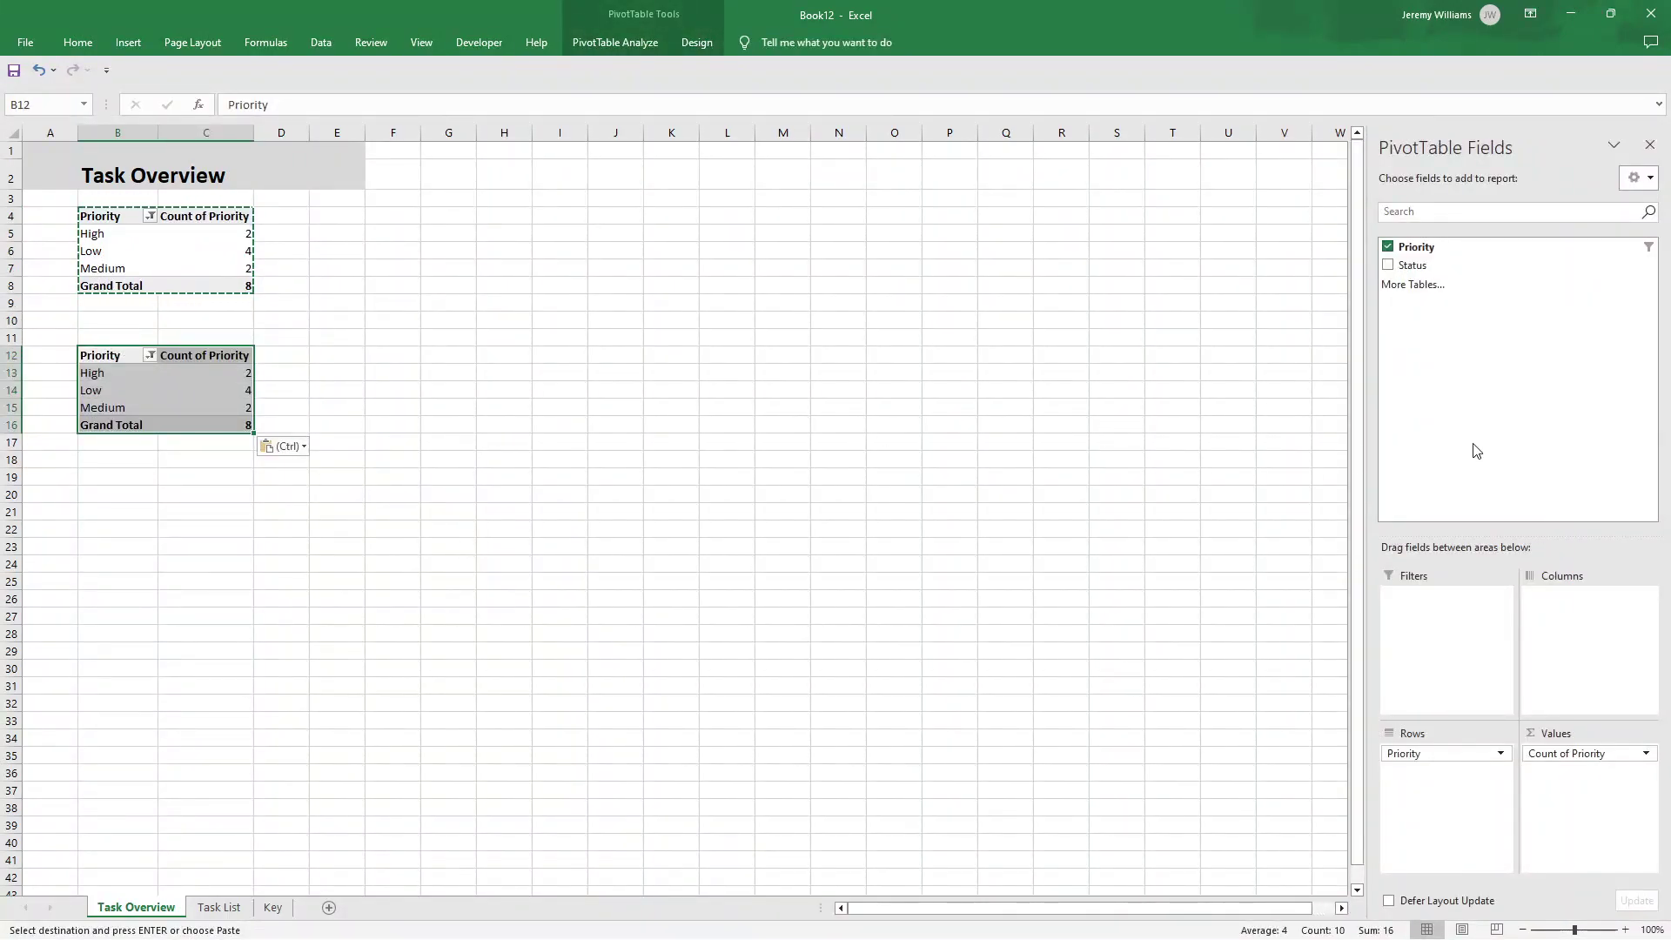
- Replace Priority with Status in the copy's Rows and Values
{"action": "left_click_drag", "start_coordinate": [1418, 265], "coordinate": [1472, 784]}
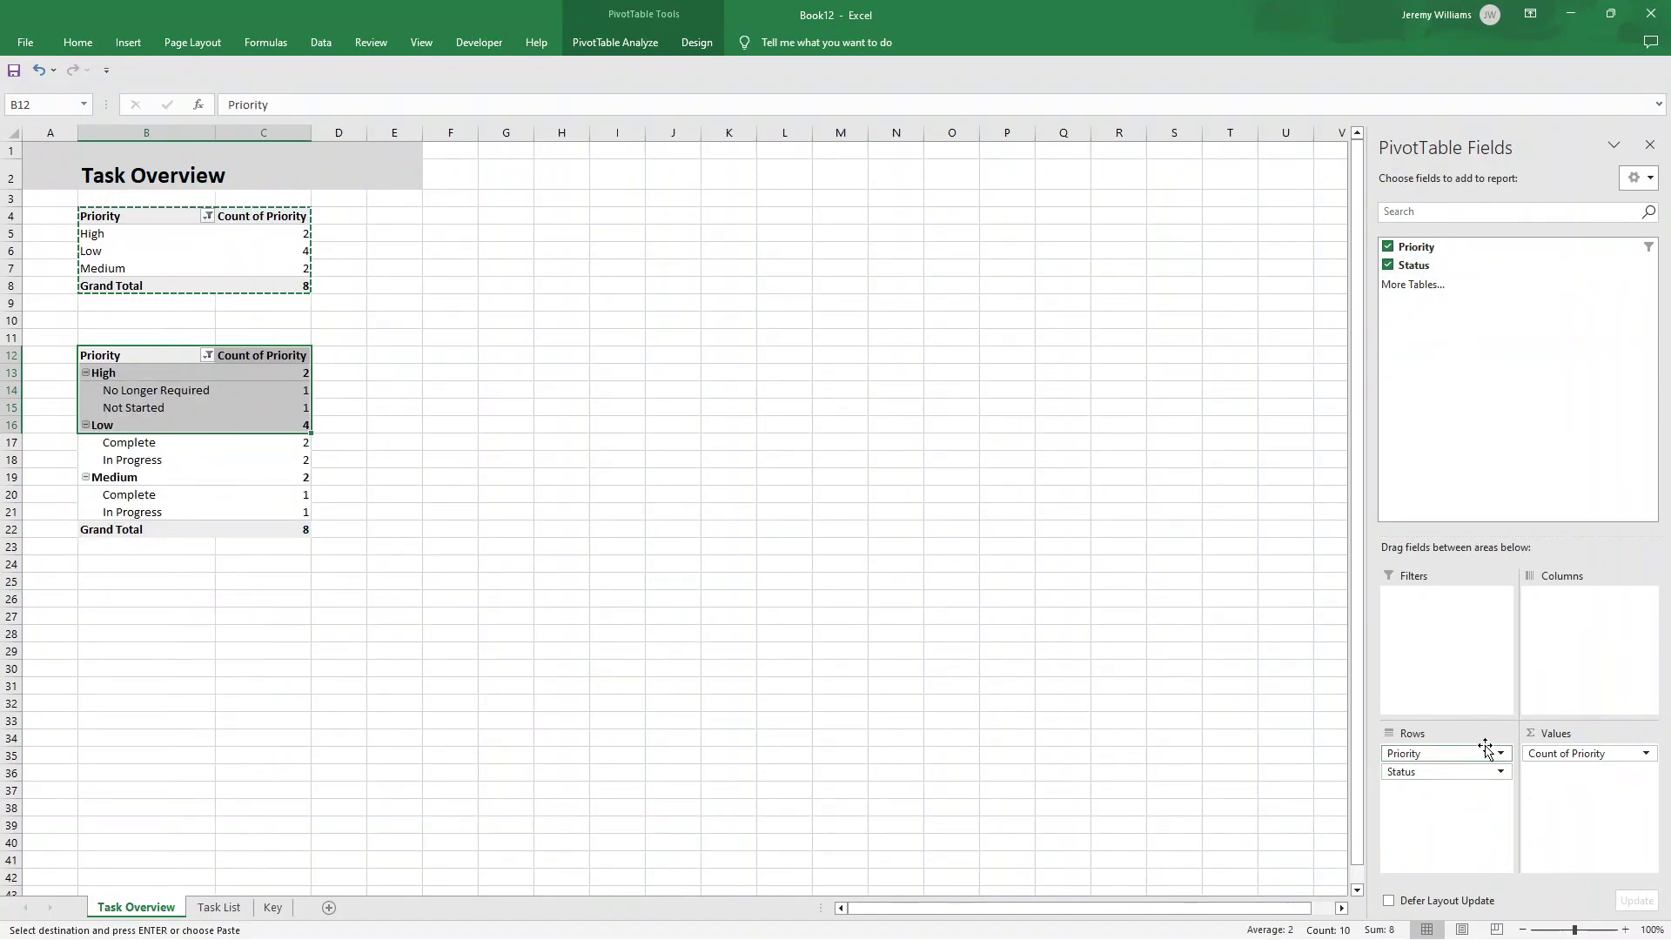
{"action": "left_click", "coordinate": [1499, 753]}
{"action": "left_click", "coordinate": [1472, 705]}
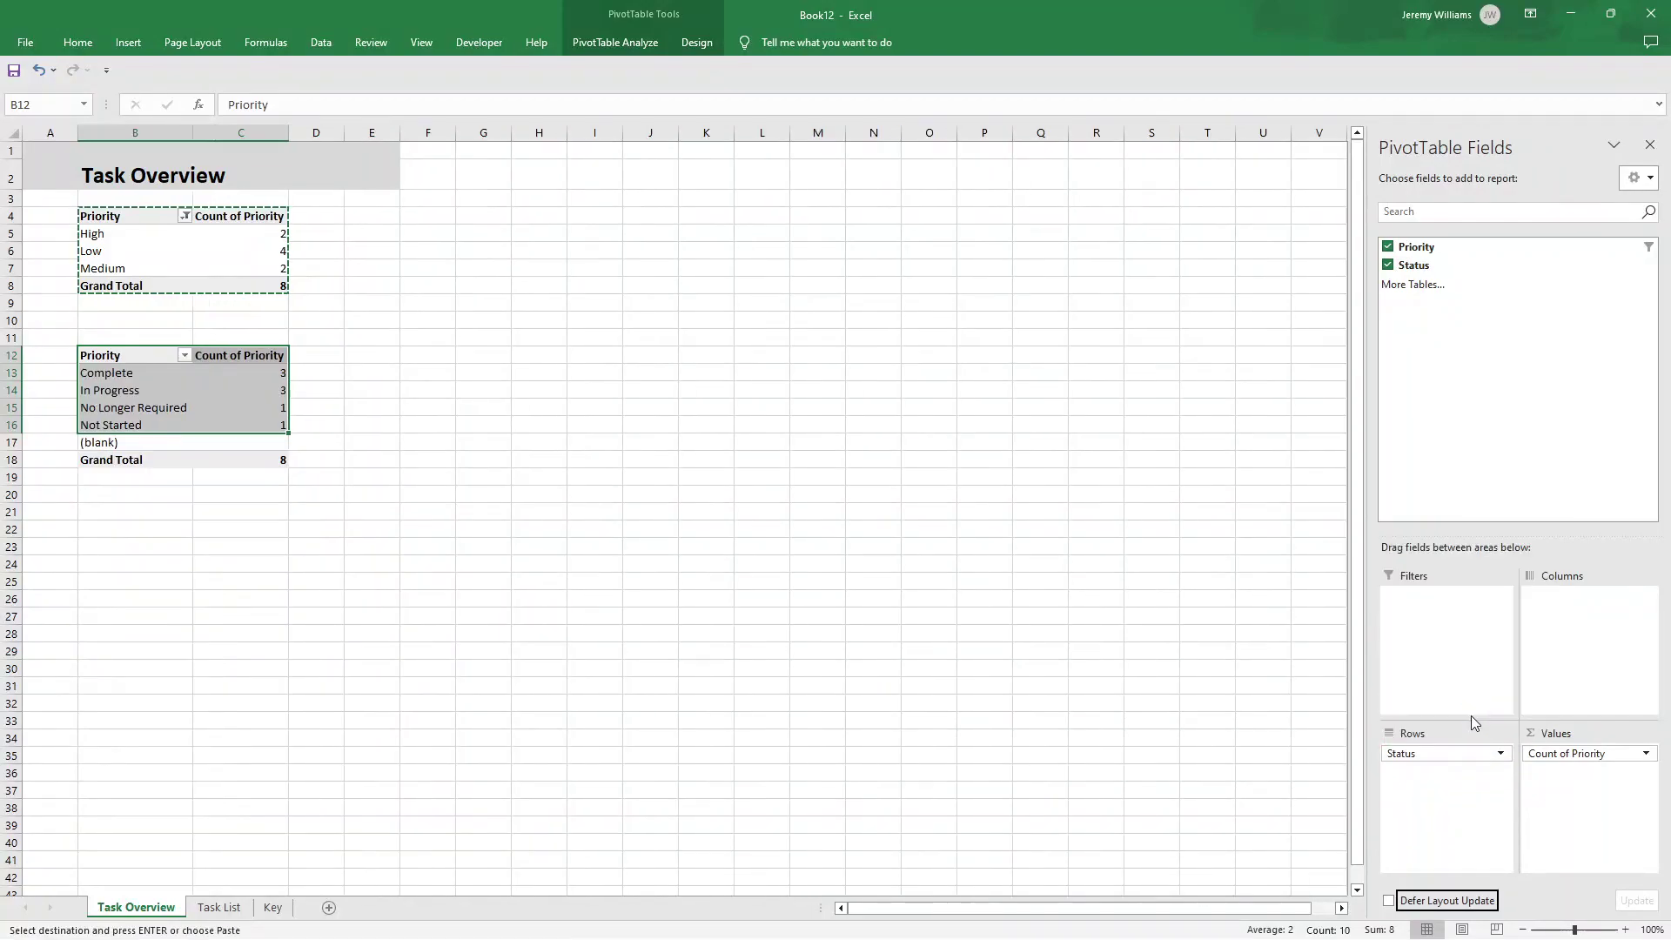
{"action": "left_click", "coordinate": [1646, 753]}
{"action": "left_click", "coordinate": [1567, 712]}
{"action": "left_click_drag", "start_coordinate": [1439, 254], "coordinate": [1459, 331]}
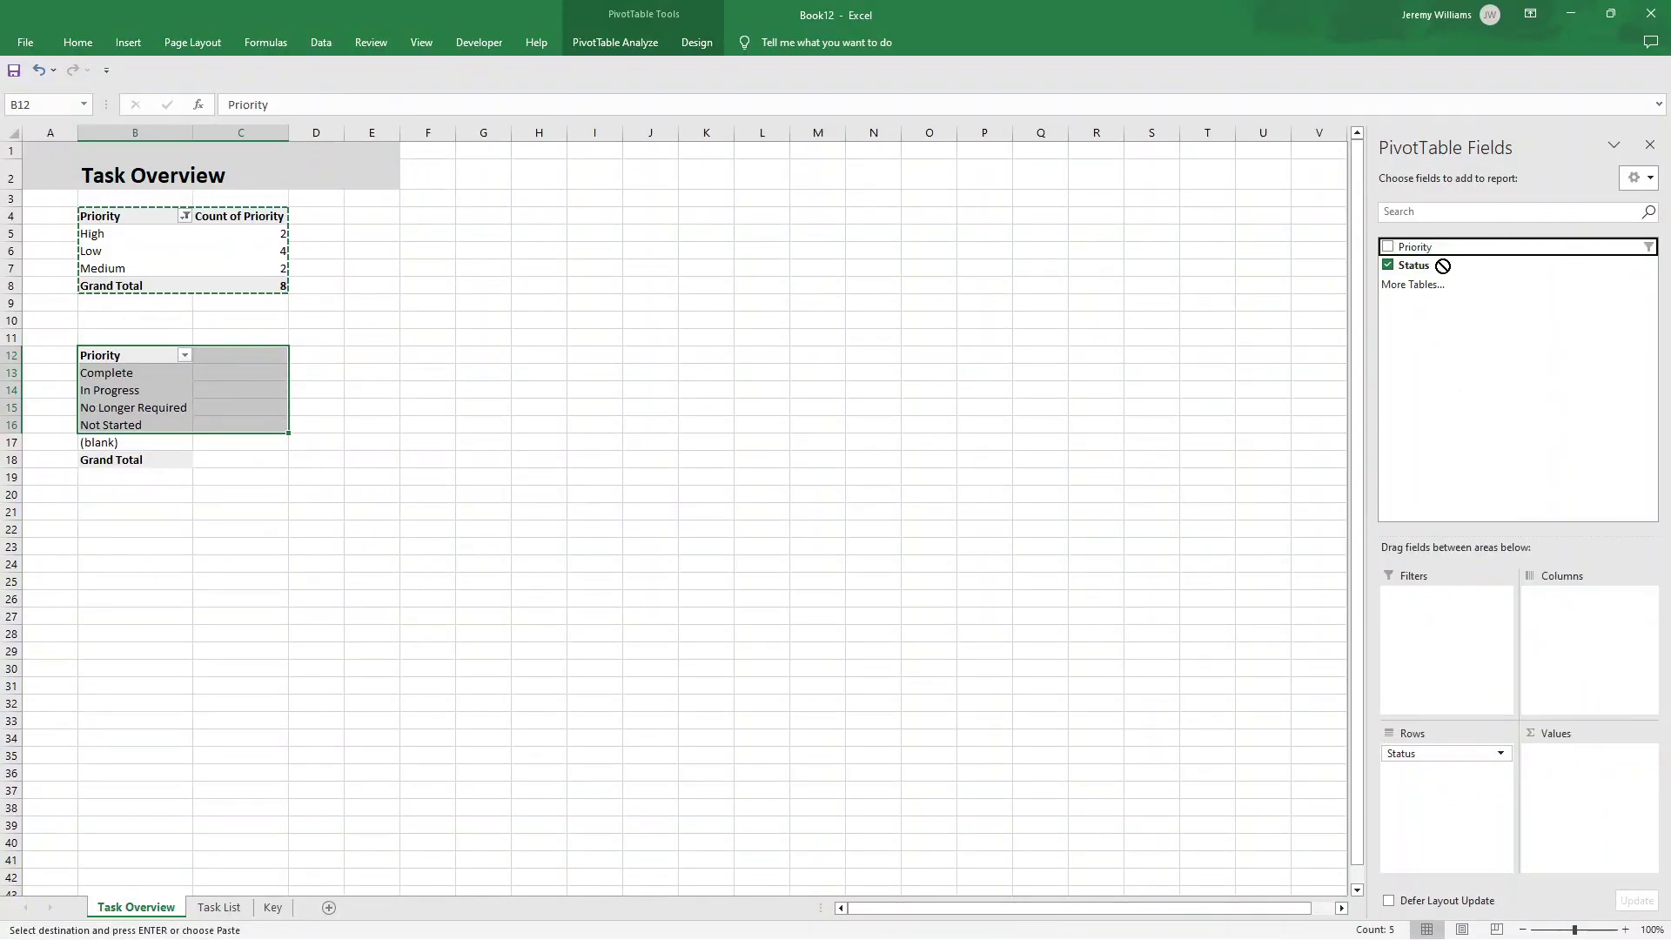
{"action": "left_click_drag", "start_coordinate": [1431, 270], "coordinate": [1593, 770]}
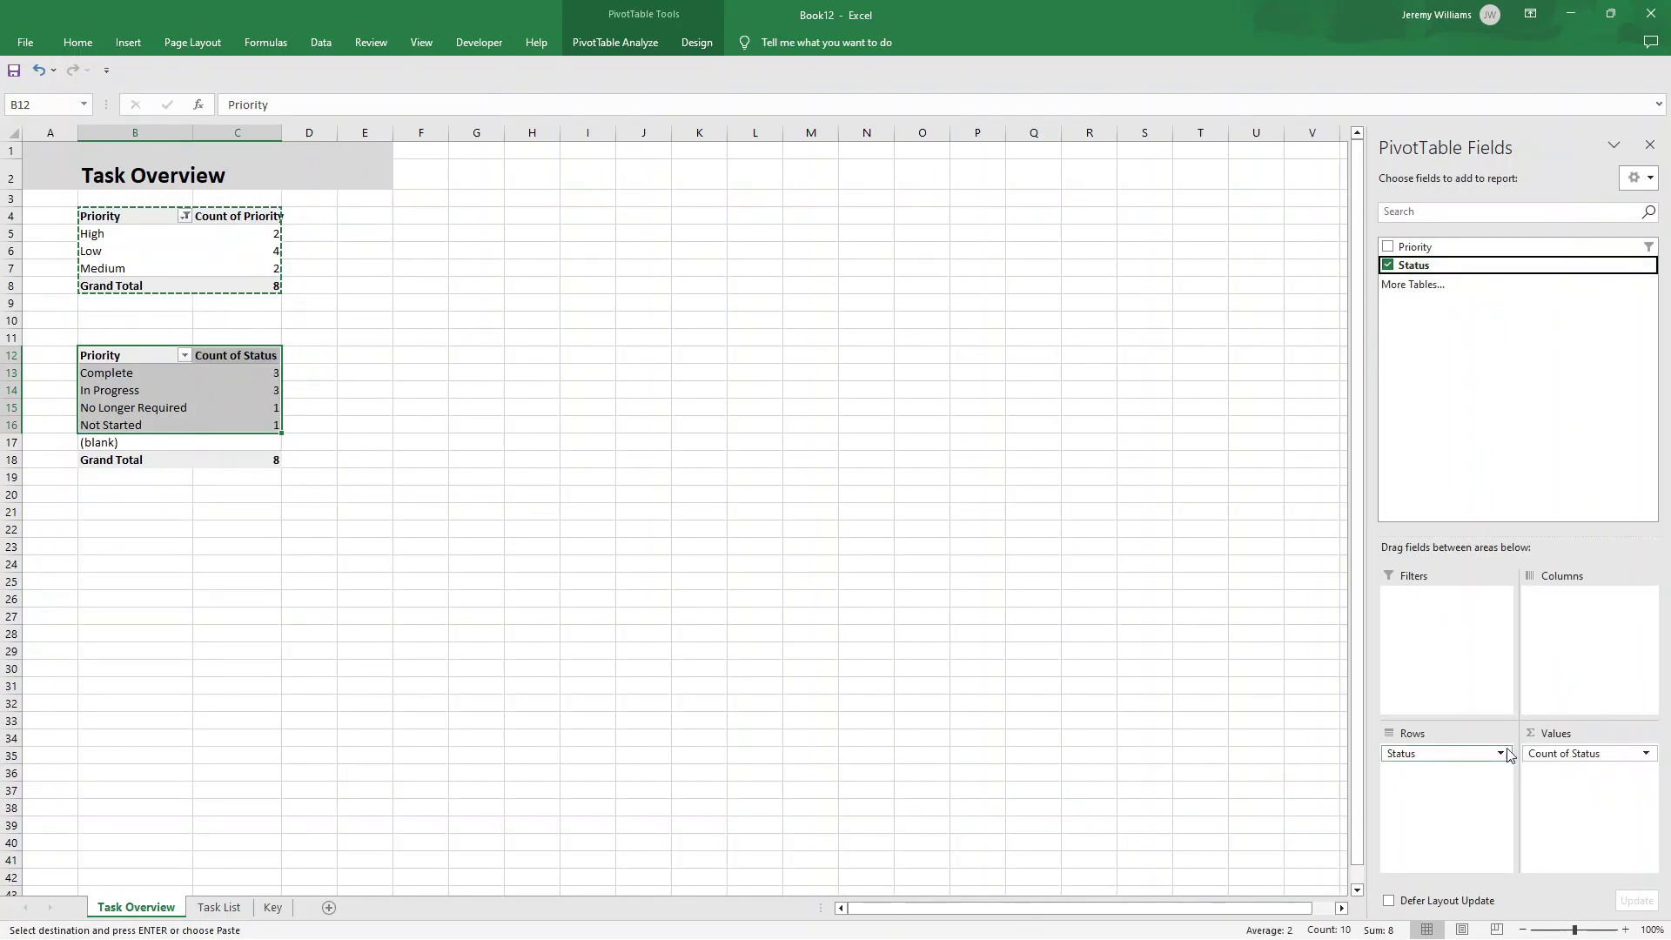
- Filter out (blank) status entries and rename the B12 header to 'Status'
{"action": "left_click", "coordinate": [185, 356]}
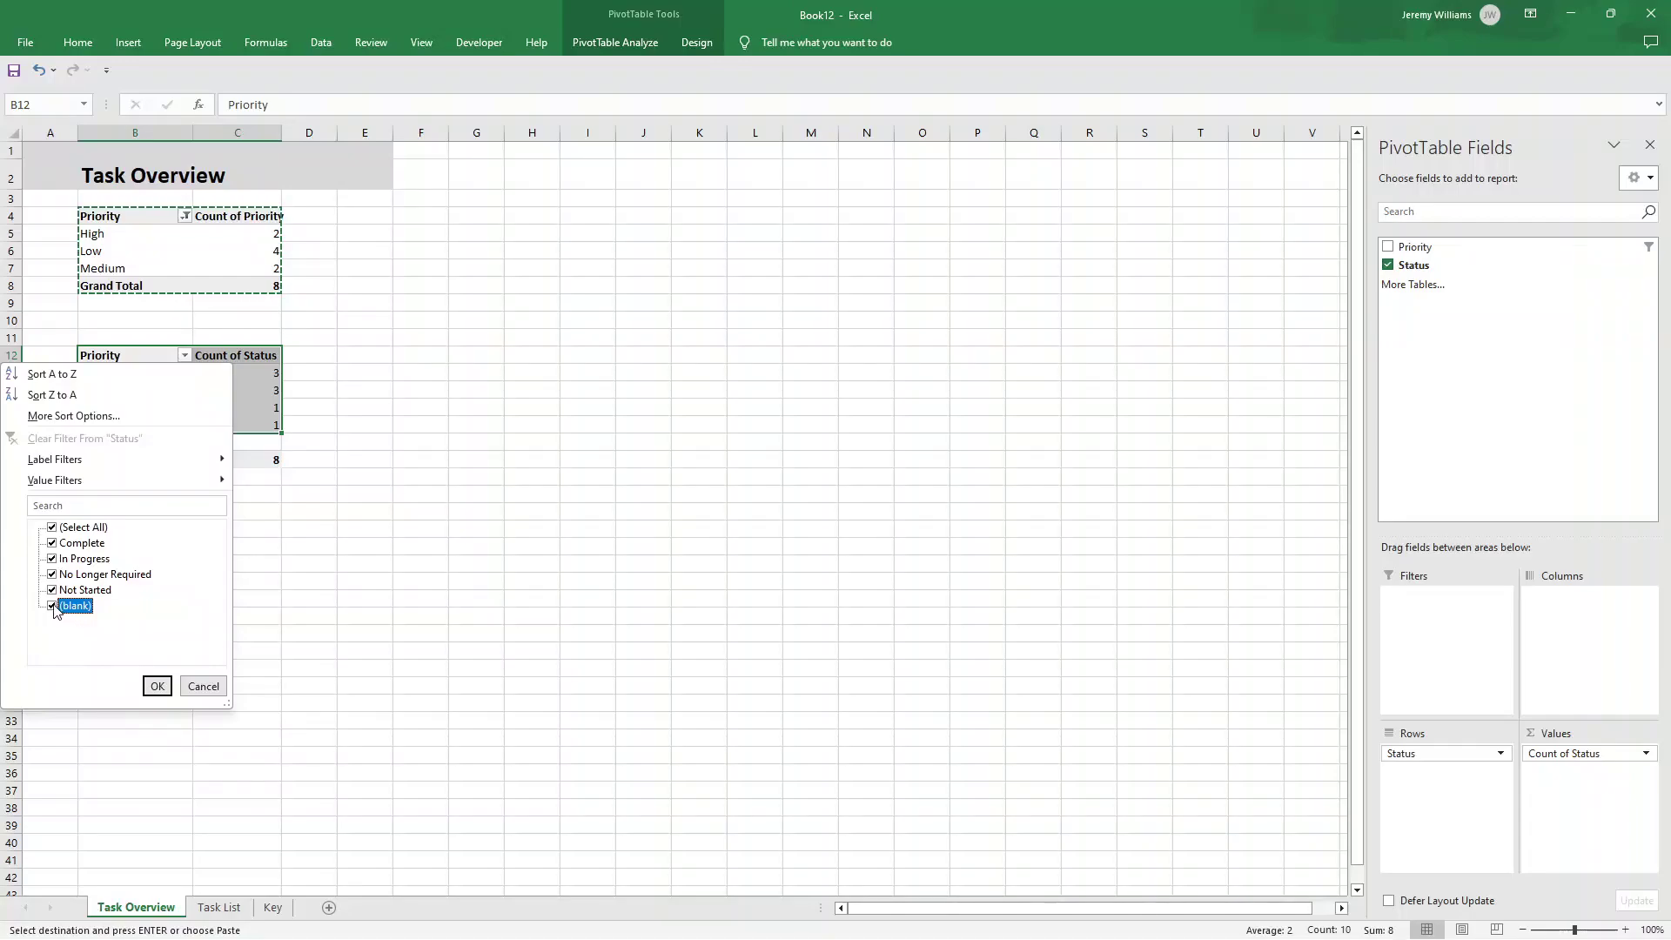
{"action": "left_click", "coordinate": [157, 687]}
{"action": "left_click", "coordinate": [117, 356]}
{"action": "double_click", "coordinate": [116, 356]}
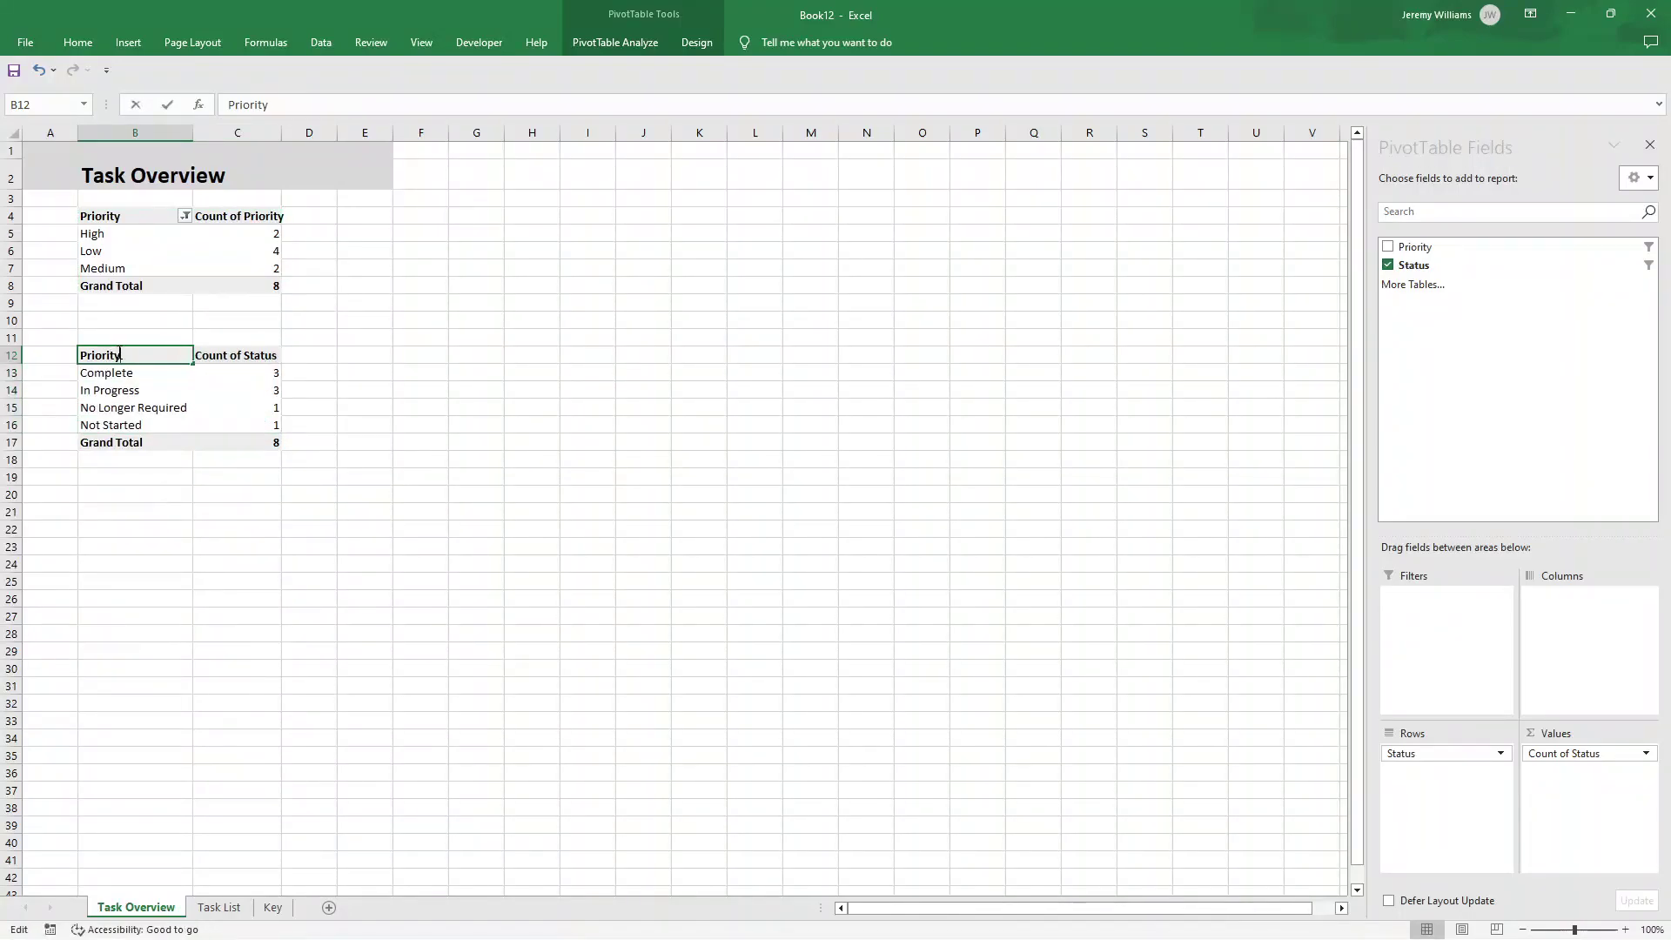
{"action": "type", "text": "Status"}
{"action": "key", "text": "Return"}
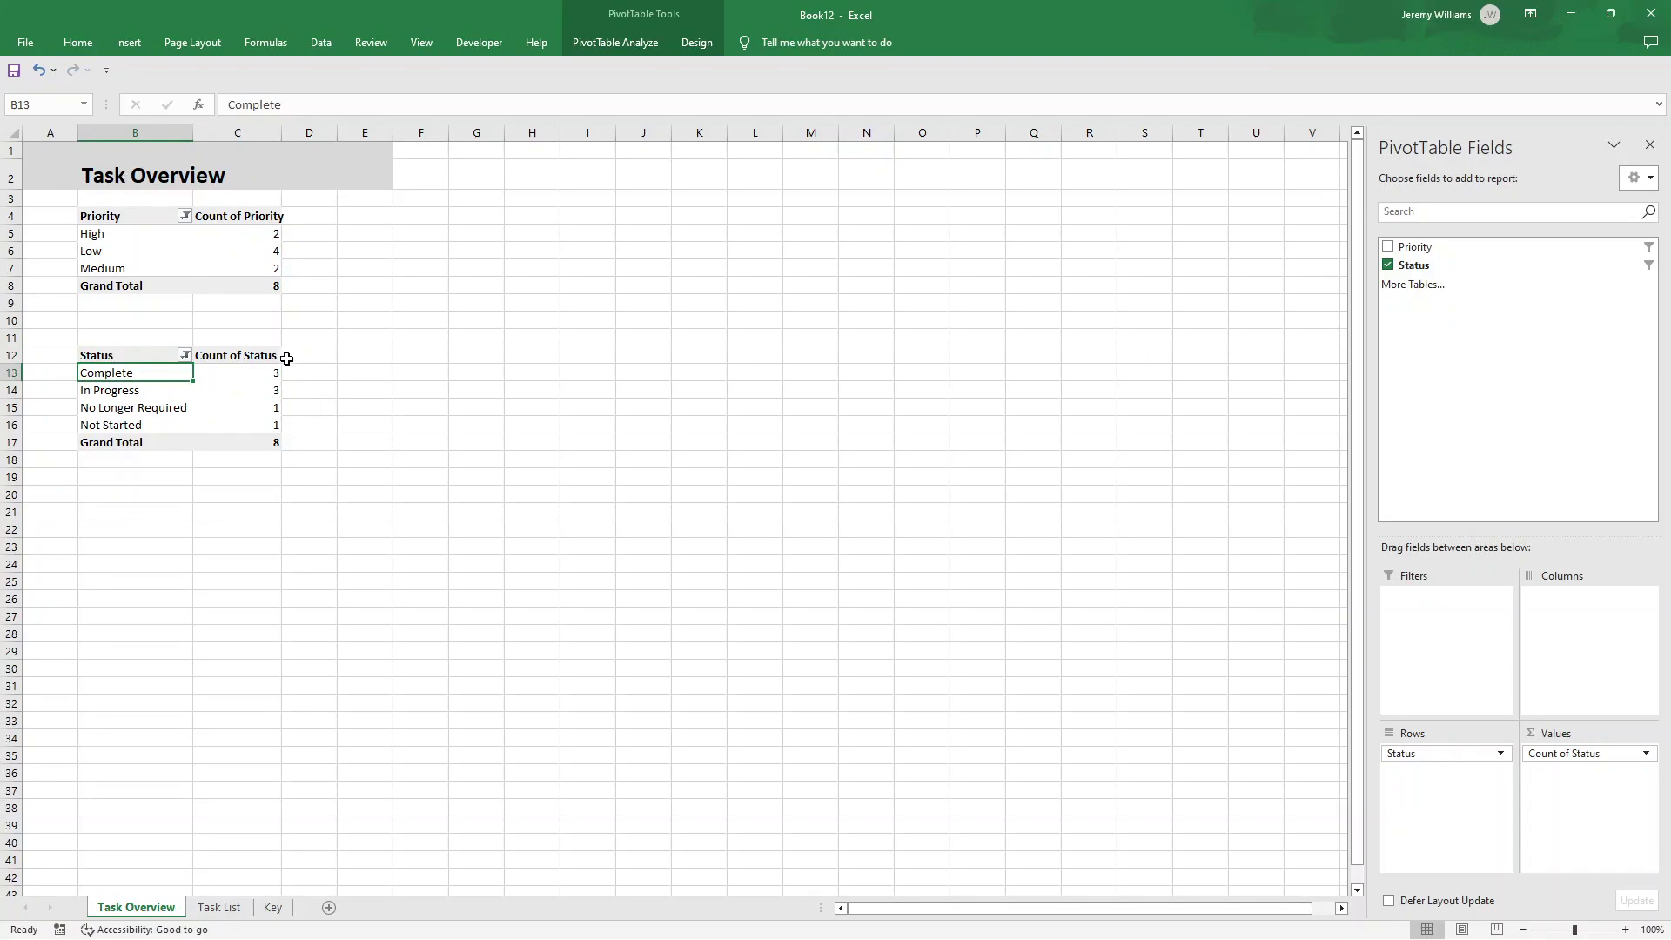
{"action": "left_click", "coordinate": [397, 290]}
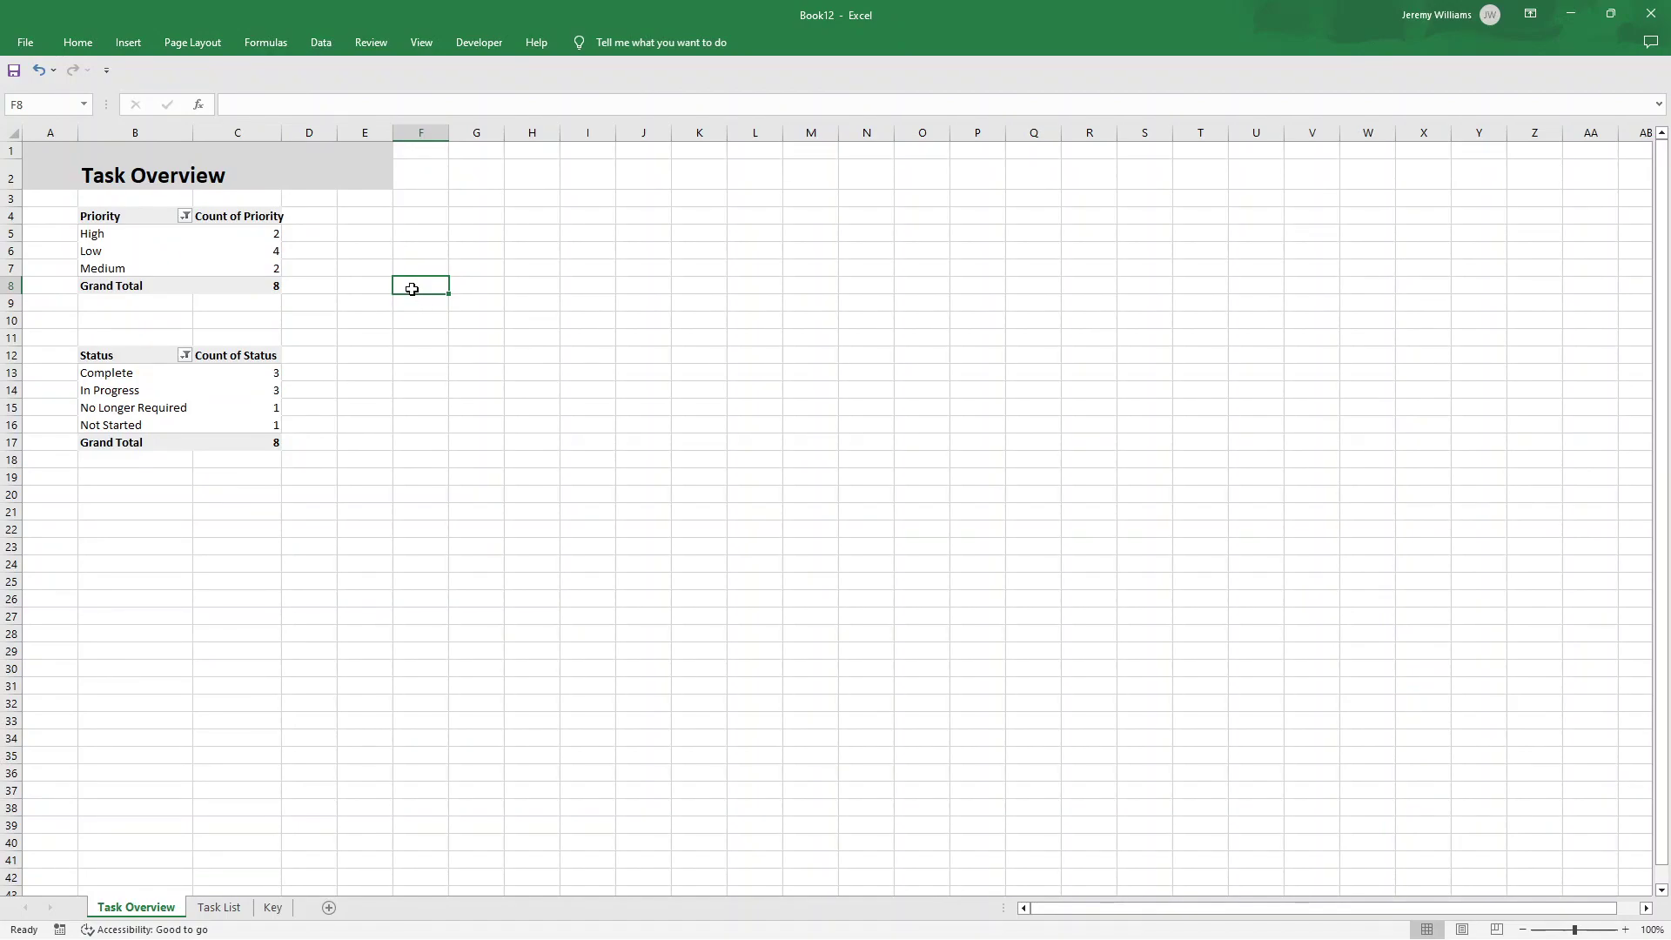
- Chart the Priority counts B5:C7 (High 2, Low 4, Medium 2) as a recommended clustered column pivot chart
{"action": "left_click_drag", "start_coordinate": [147, 232], "coordinate": [141, 268]}
{"action": "left_click", "coordinate": [421, 280]}
{"action": "left_click", "coordinate": [96, 235]}
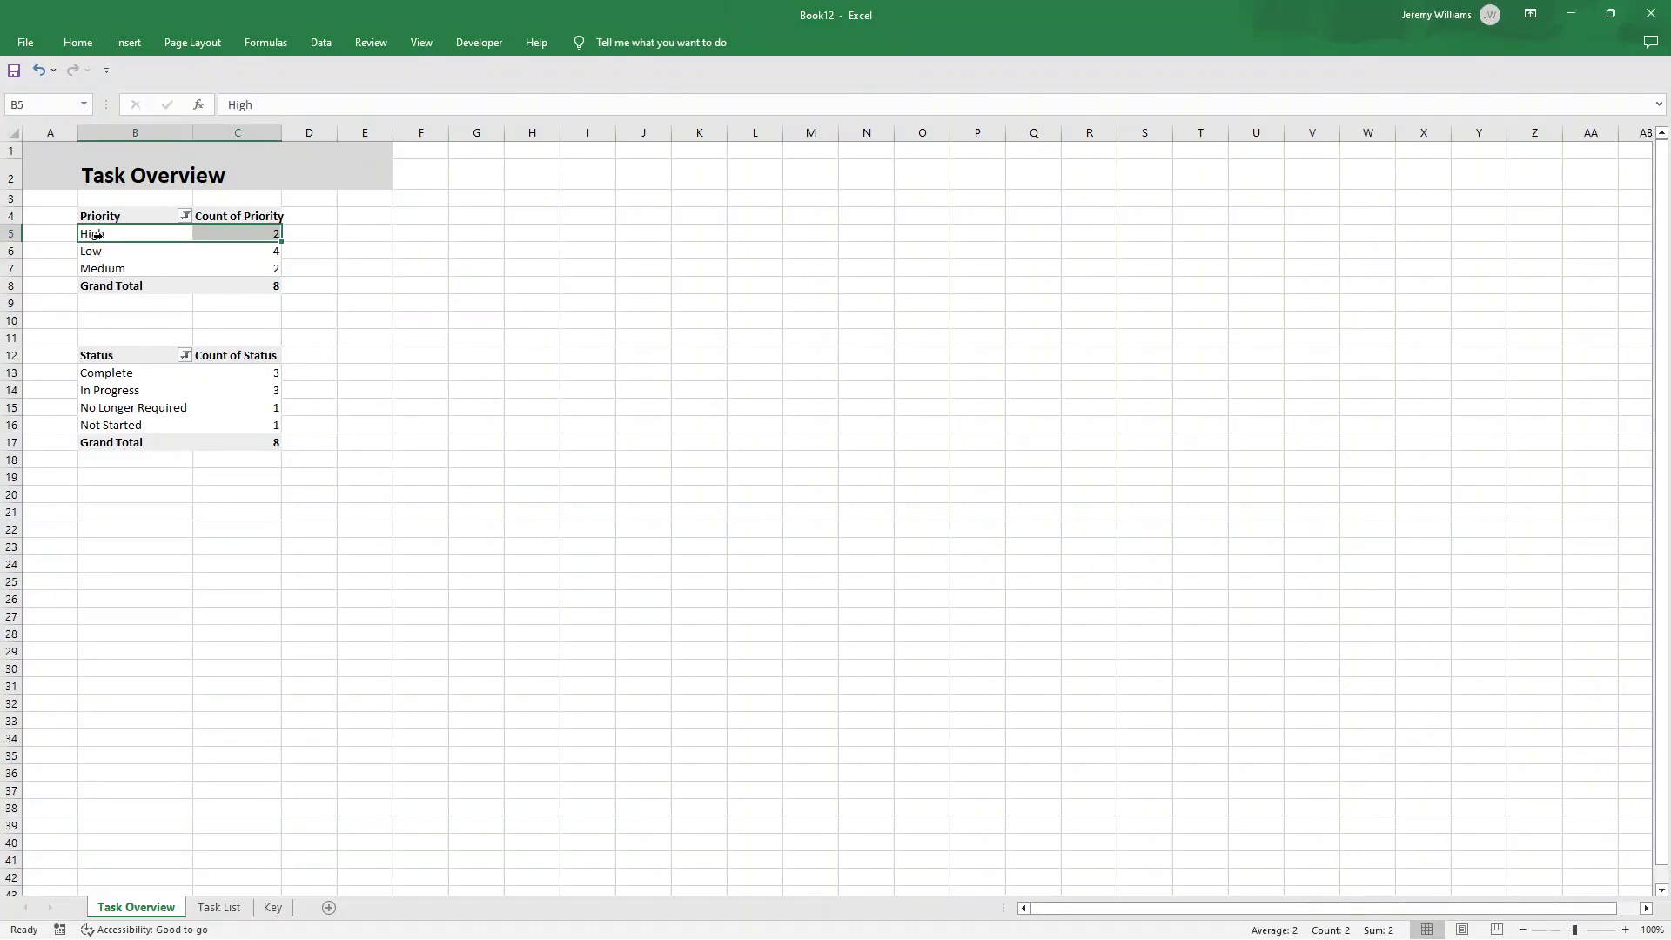
{"action": "left_click", "coordinate": [110, 281]}
{"action": "left_click_drag", "start_coordinate": [272, 269], "coordinate": [131, 238]}
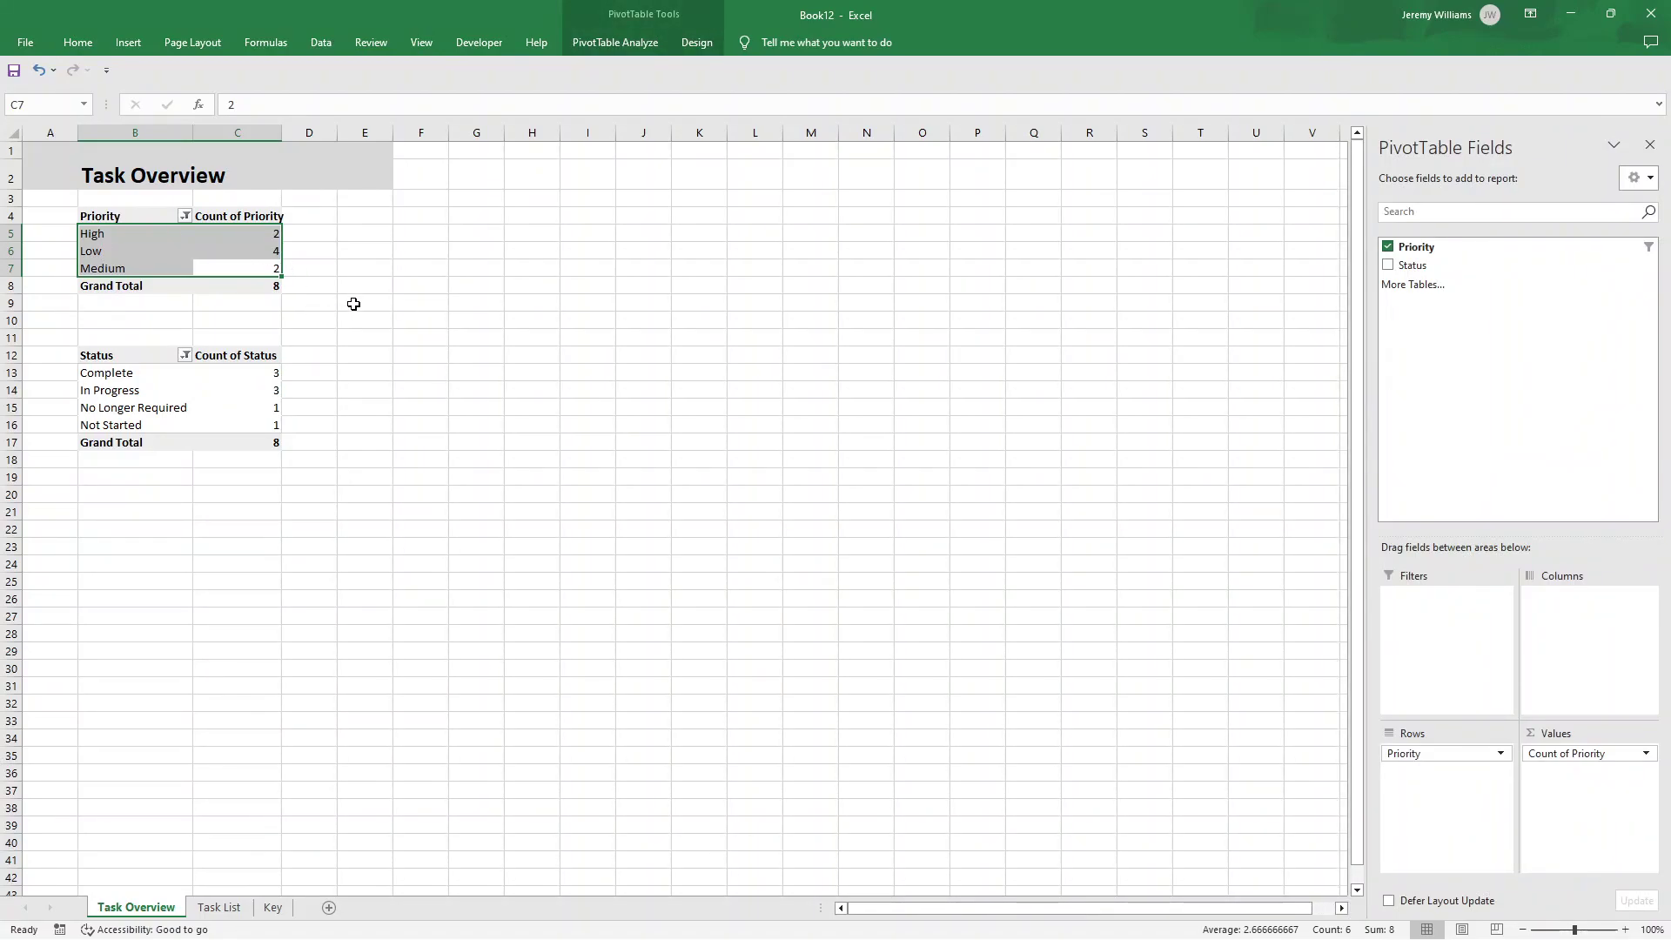
{"action": "left_click", "coordinate": [128, 45]}
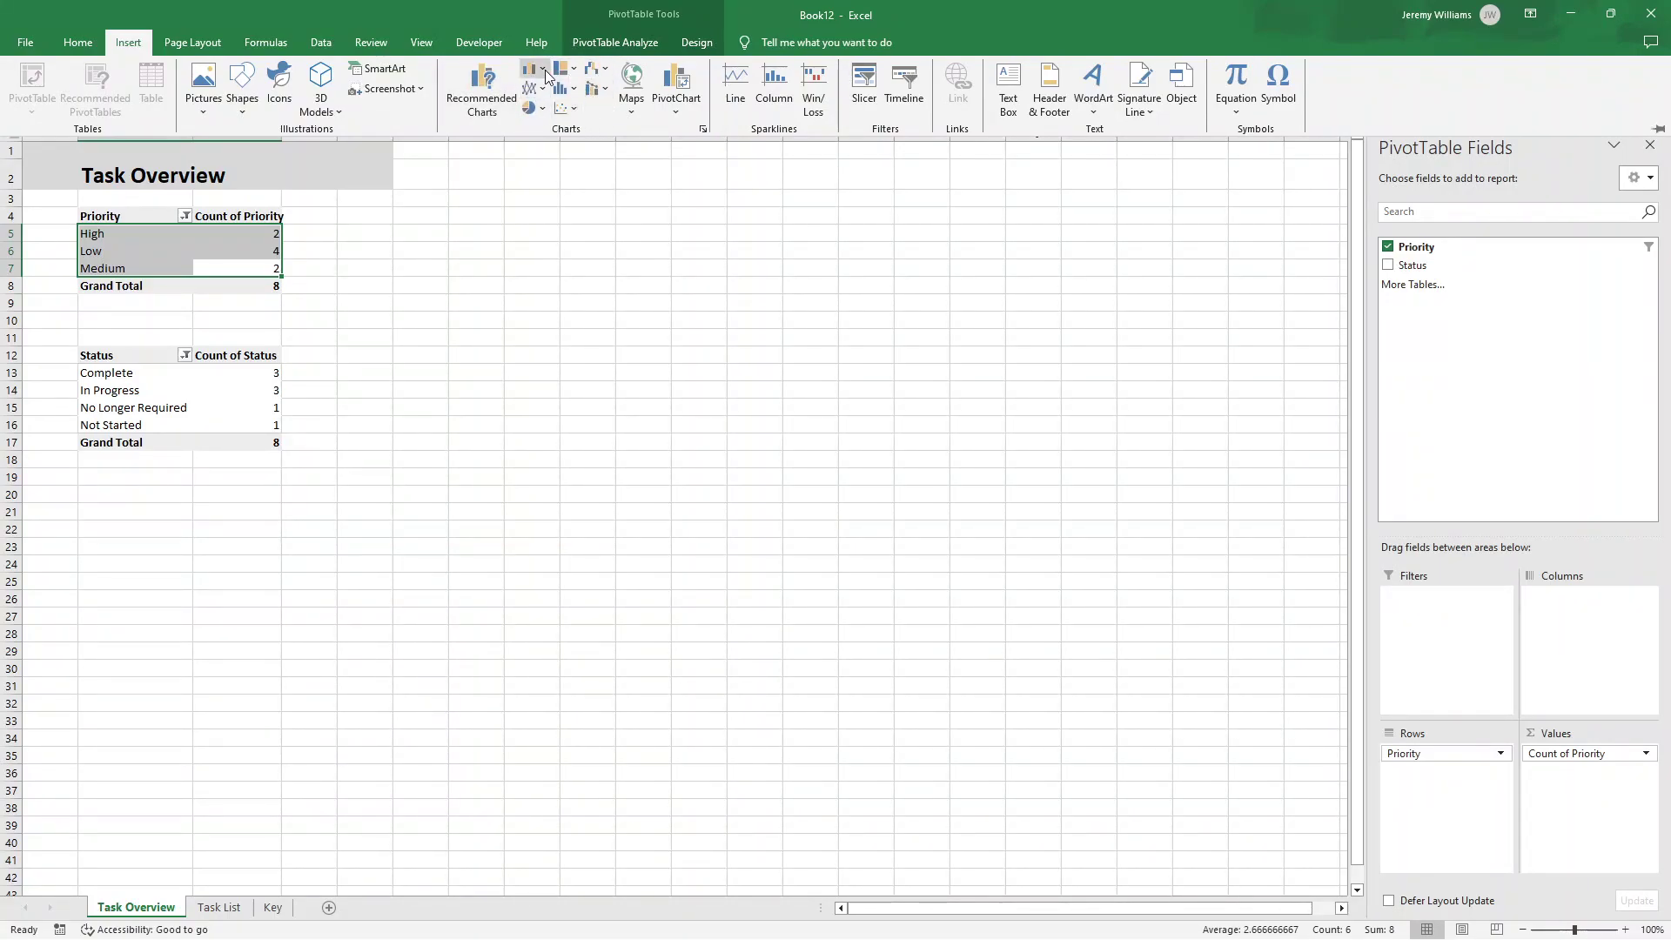
{"action": "left_click", "coordinate": [477, 104]}
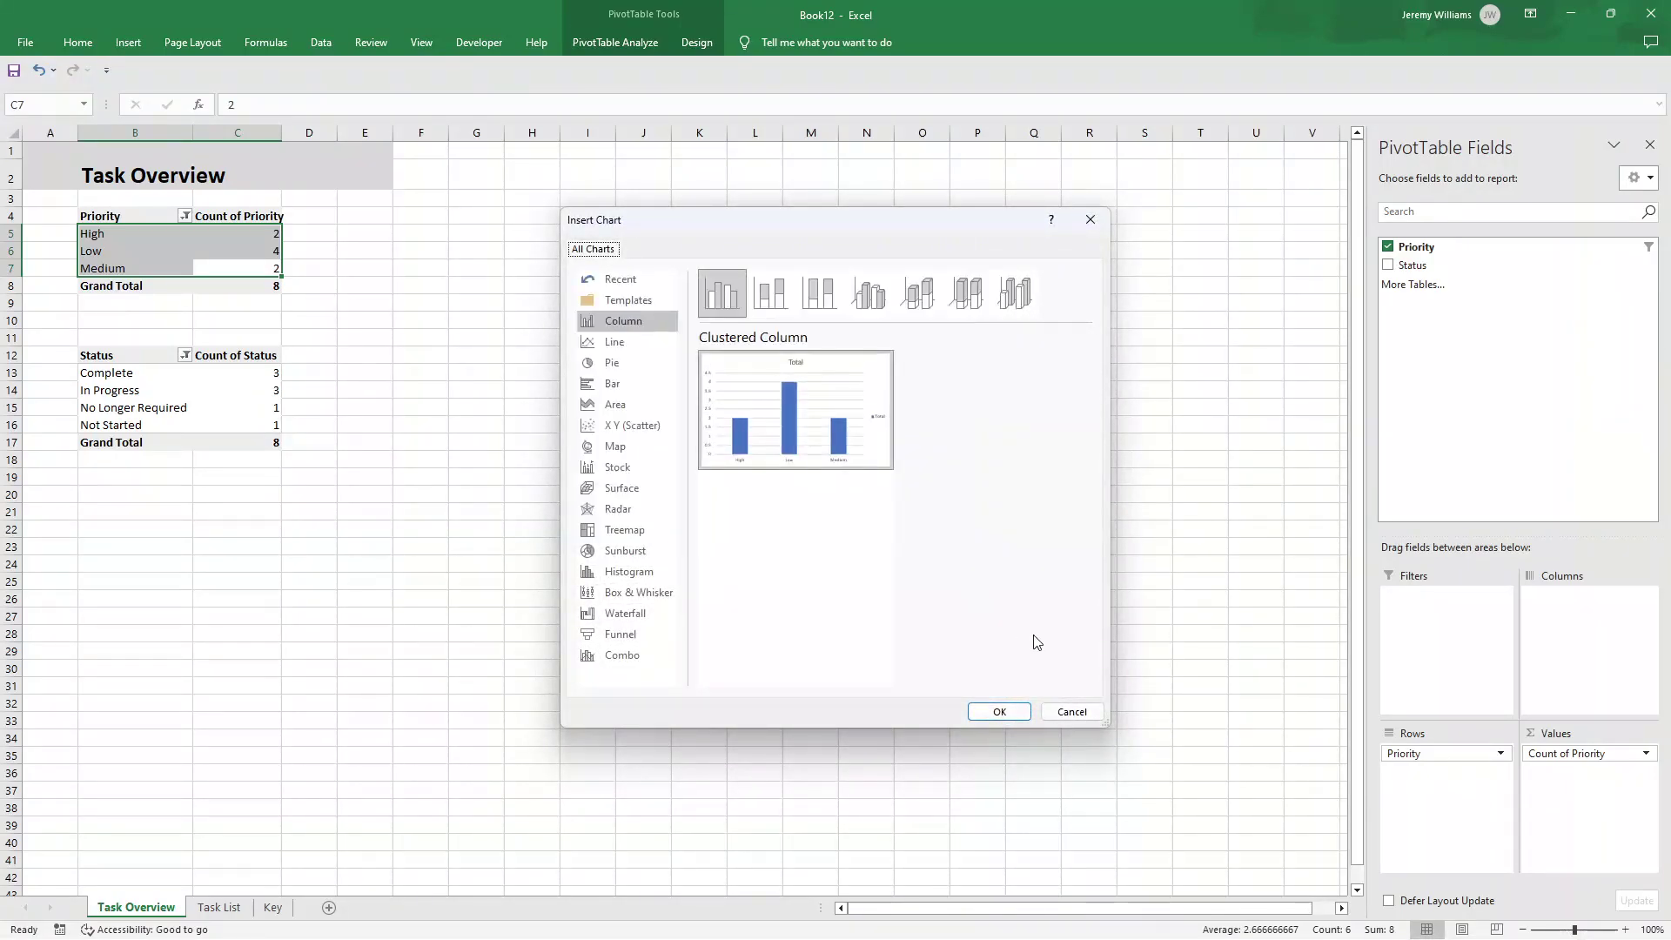
{"action": "left_click", "coordinate": [1000, 712]}
- Retitle the chart from 'Total' to bold 'Priority' and position it beside the pivot tables
{"action": "left_click_drag", "start_coordinate": [834, 374], "coordinate": [919, 186]}
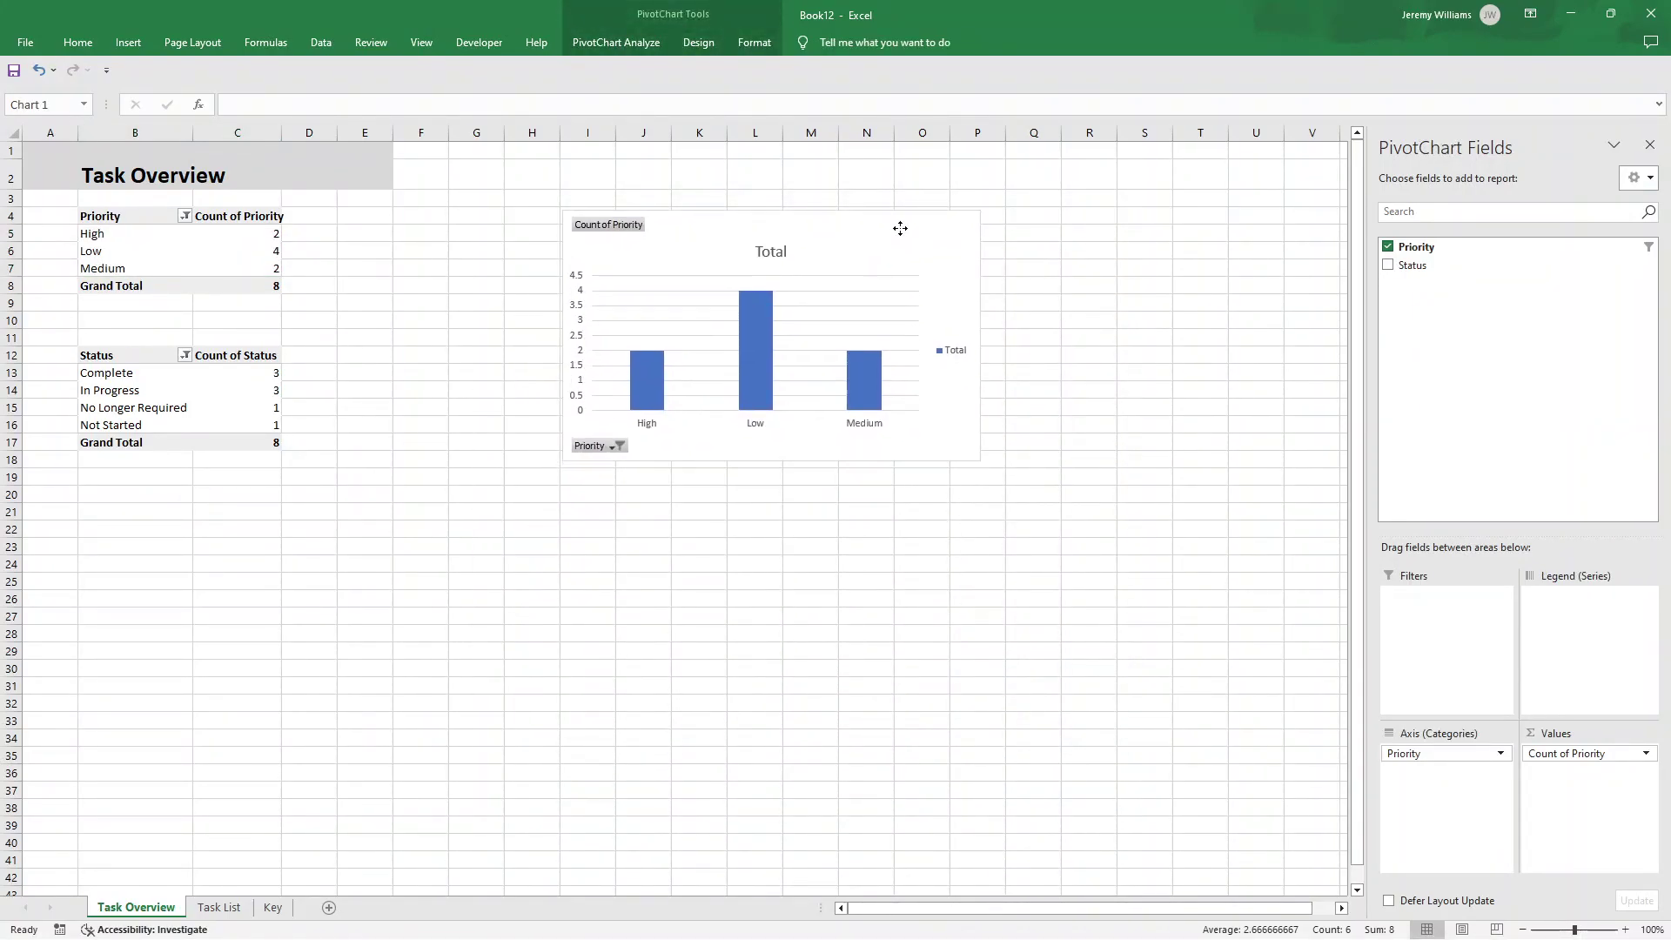
{"action": "left_click", "coordinate": [775, 241]}
{"action": "double_click", "coordinate": [775, 243]}
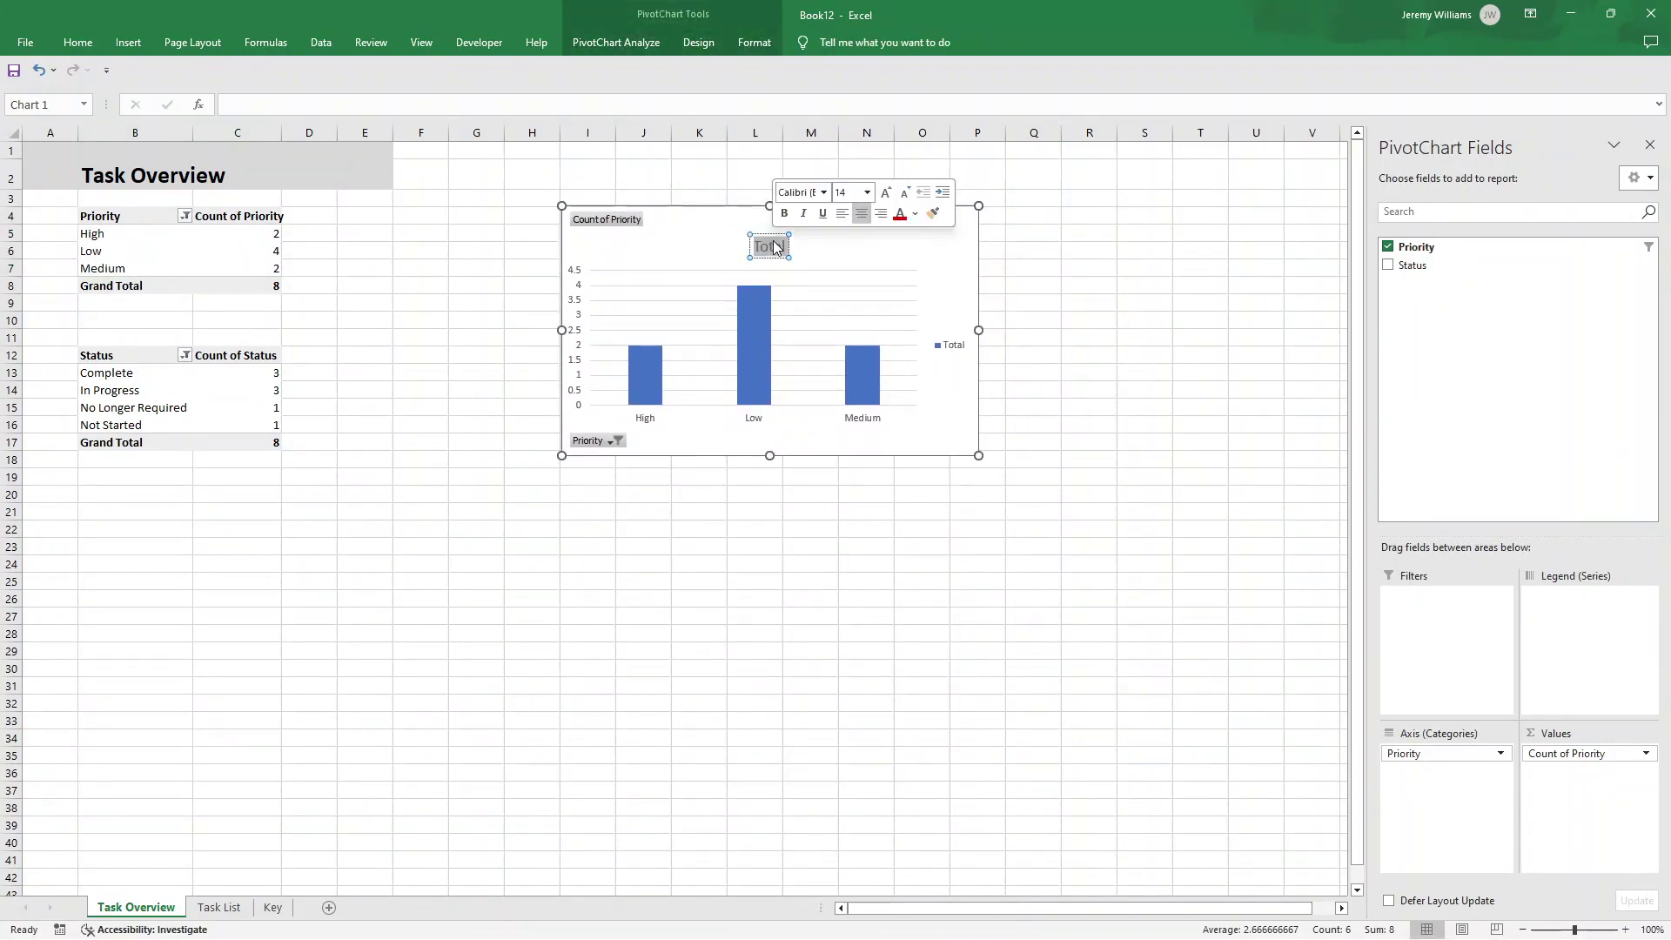
{"action": "type", "text": "Priority"}
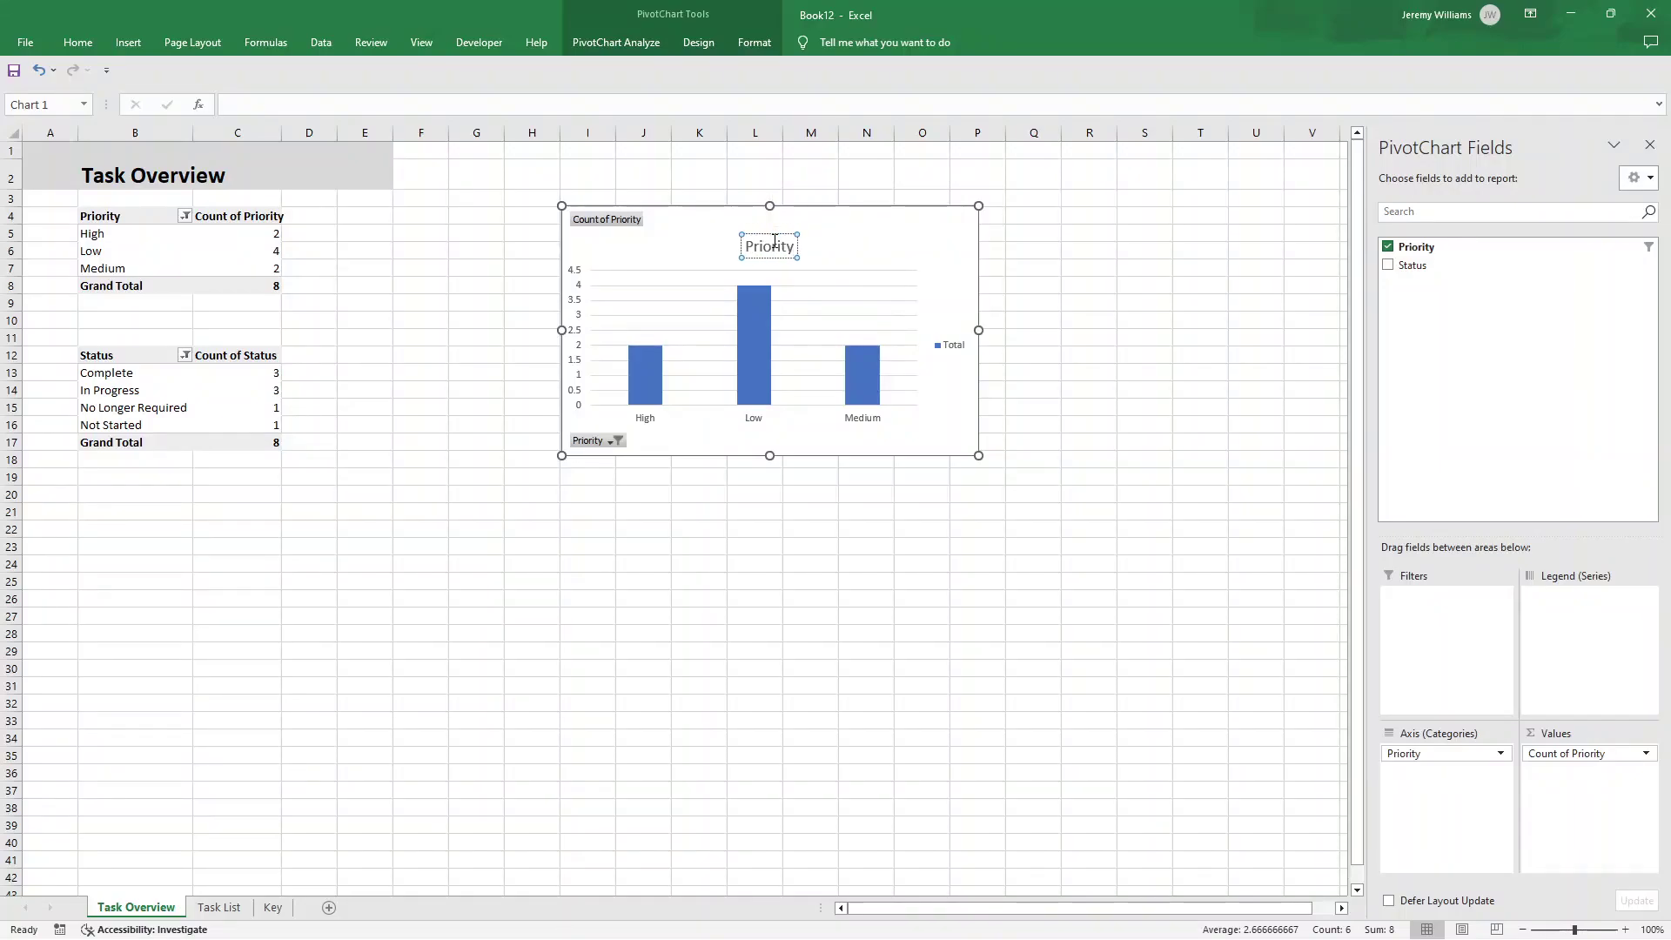
{"action": "double_click", "coordinate": [775, 244]}
{"action": "key", "text": "ctrl+b"}
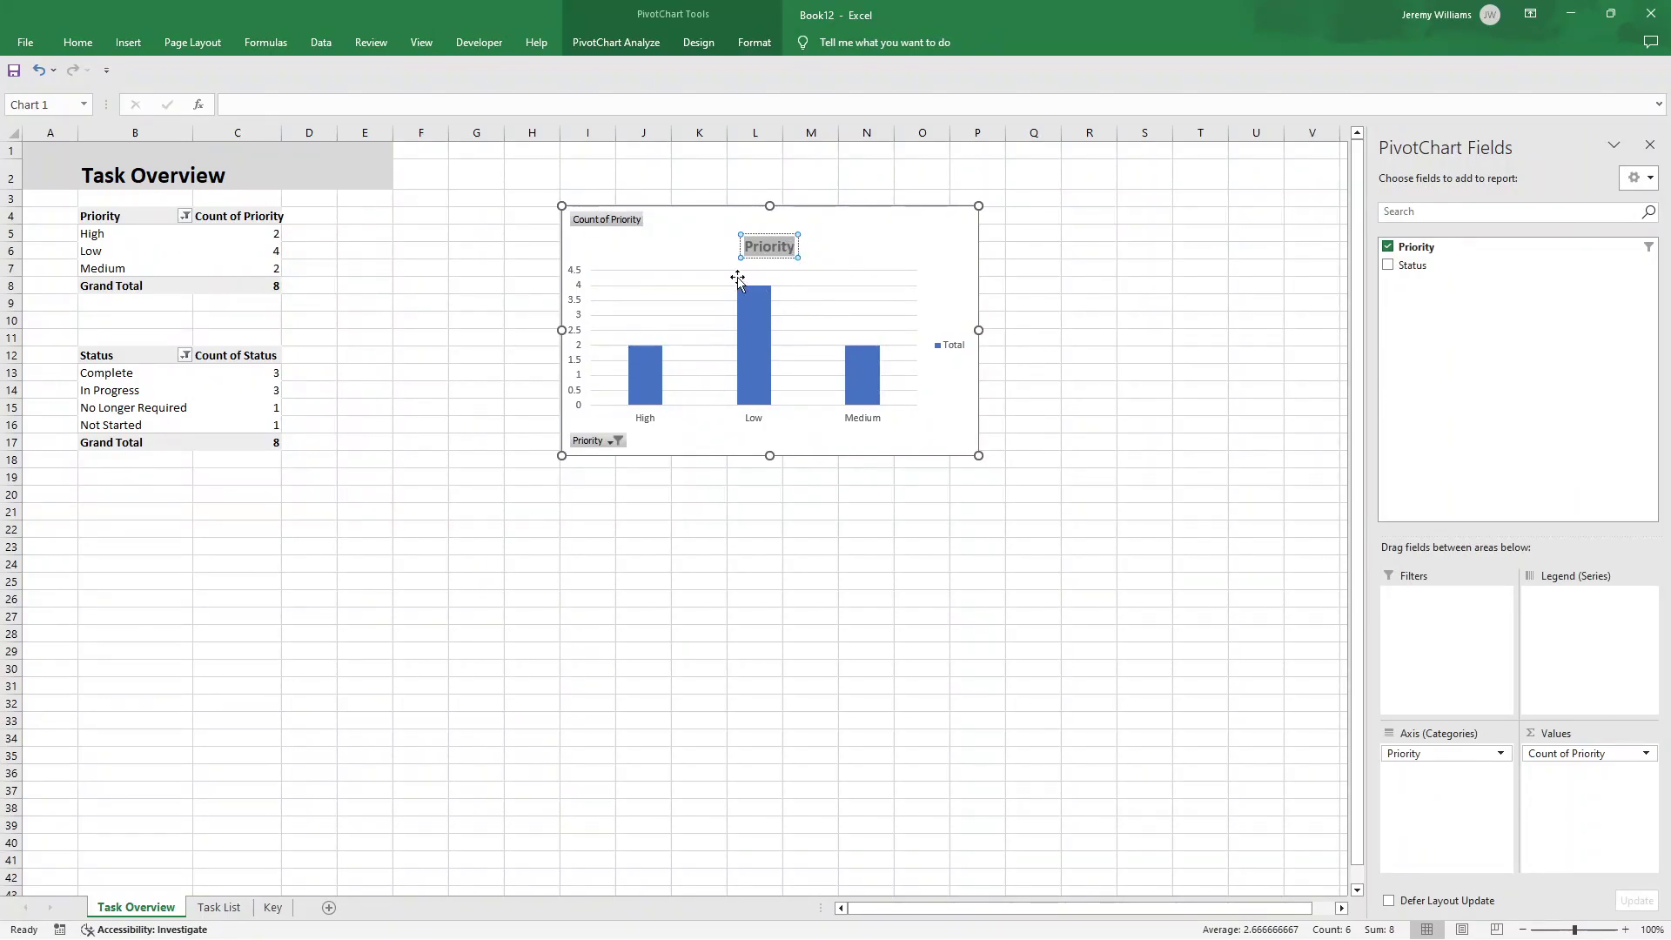
{"action": "left_click", "coordinate": [908, 234]}
{"action": "left_click_drag", "start_coordinate": [908, 234], "coordinate": [895, 205]}
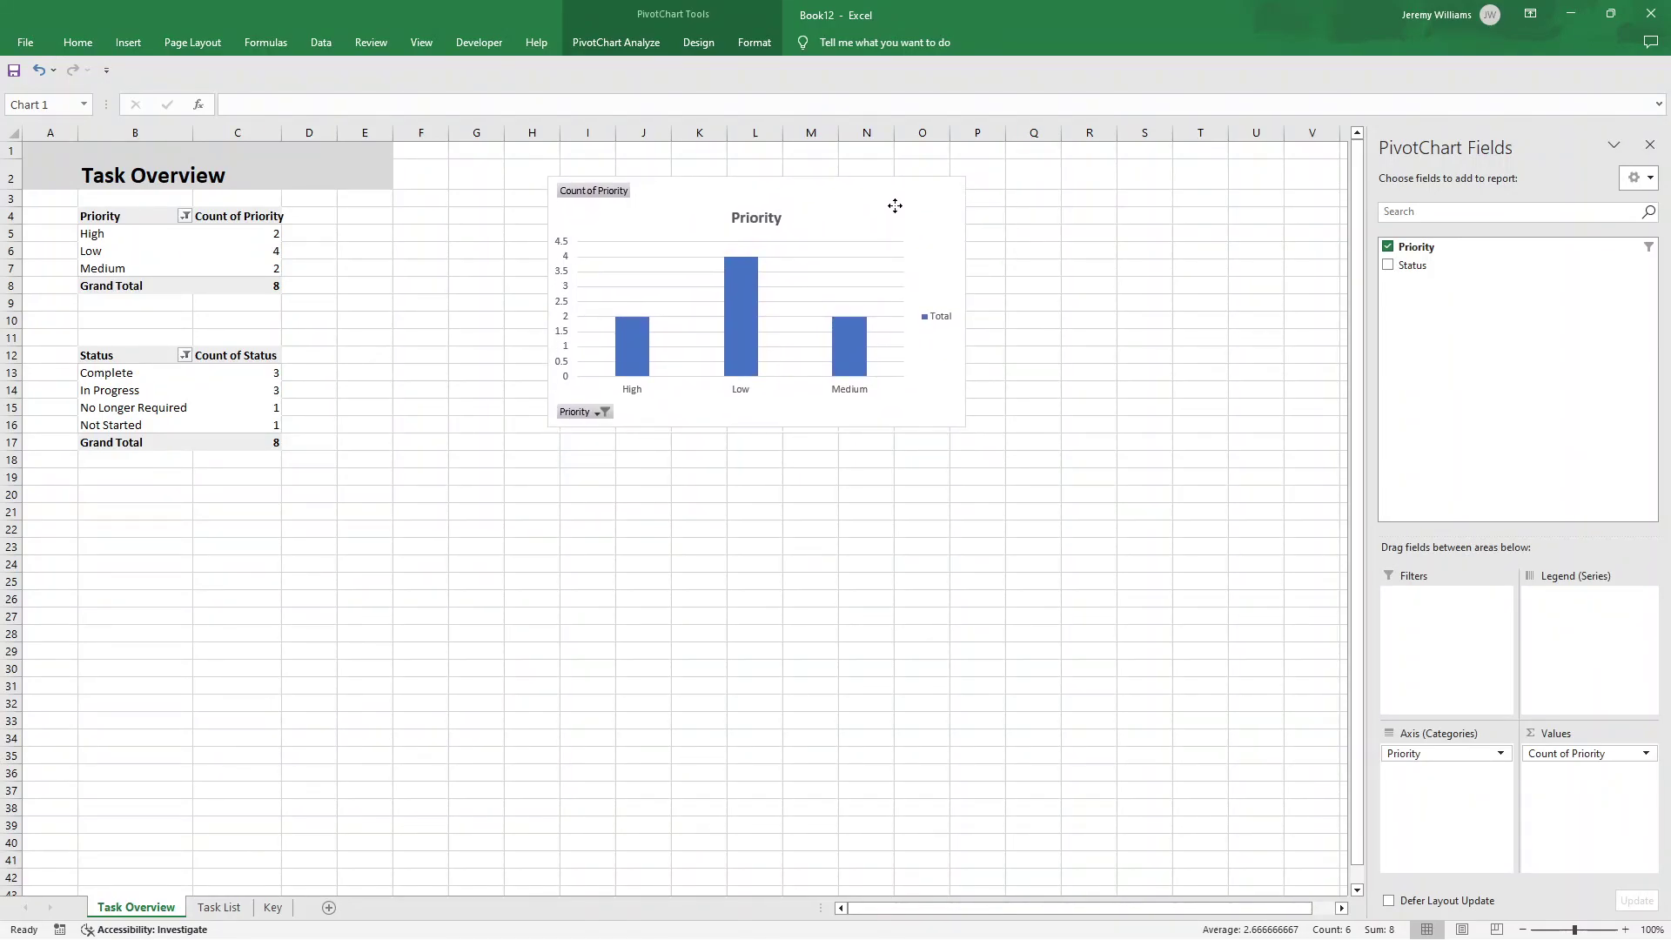
- Close the field list and preview several styles on the Priority chart
{"action": "left_click", "coordinate": [1651, 145]}
{"action": "left_click", "coordinate": [988, 224]}
{"action": "left_click_drag", "start_coordinate": [1200, 281], "coordinate": [1198, 315]}
{"action": "left_click", "coordinate": [1130, 312]}
{"action": "left_click", "coordinate": [1126, 401]}
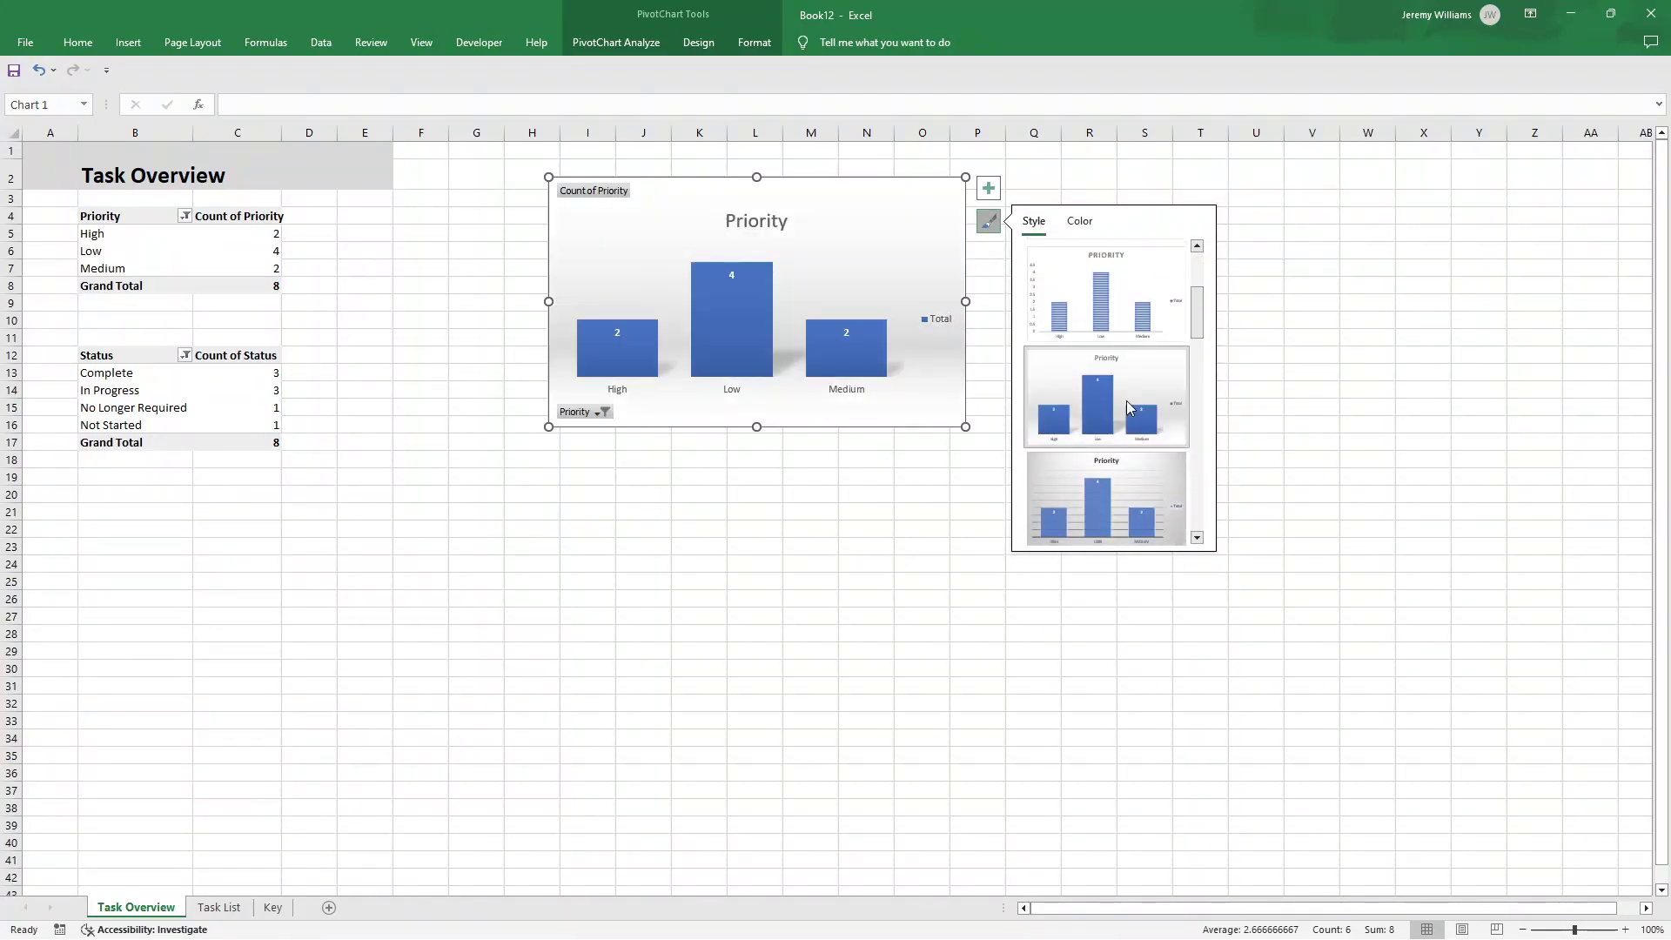
{"action": "left_click", "coordinate": [1120, 478]}
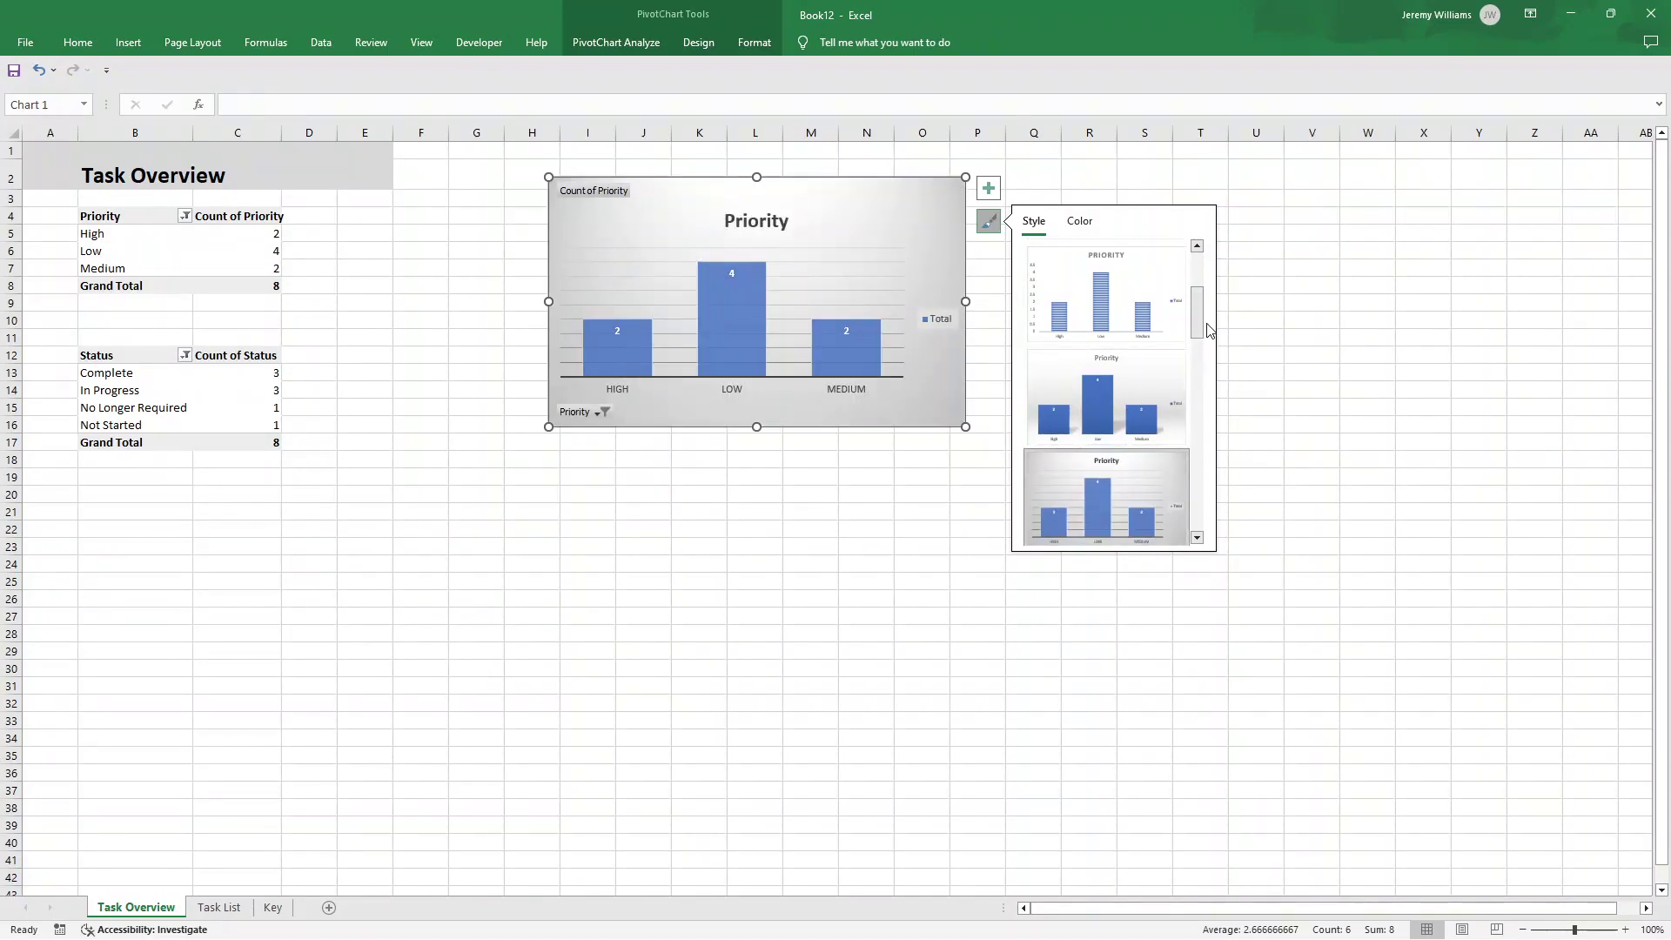
- Apply Style 1, the plain white style with value labels, to the Priority chart
{"action": "left_click_drag", "start_coordinate": [1199, 335], "coordinate": [1198, 510]}
{"action": "left_click", "coordinate": [1162, 383]}
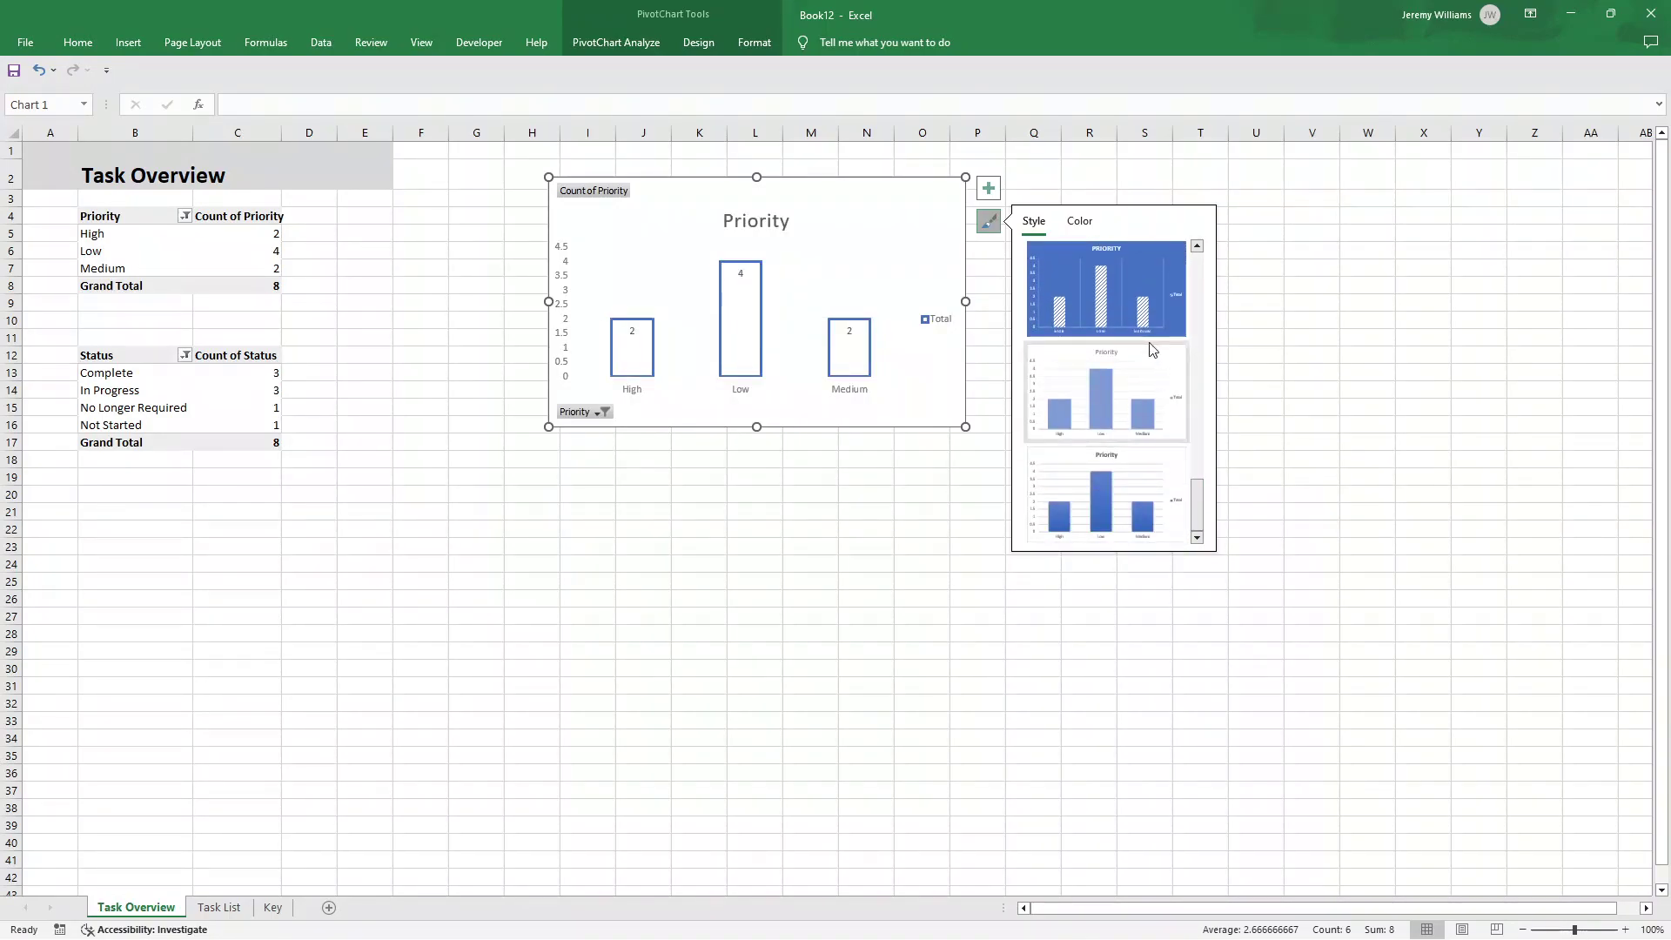
{"action": "left_click", "coordinate": [1130, 281]}
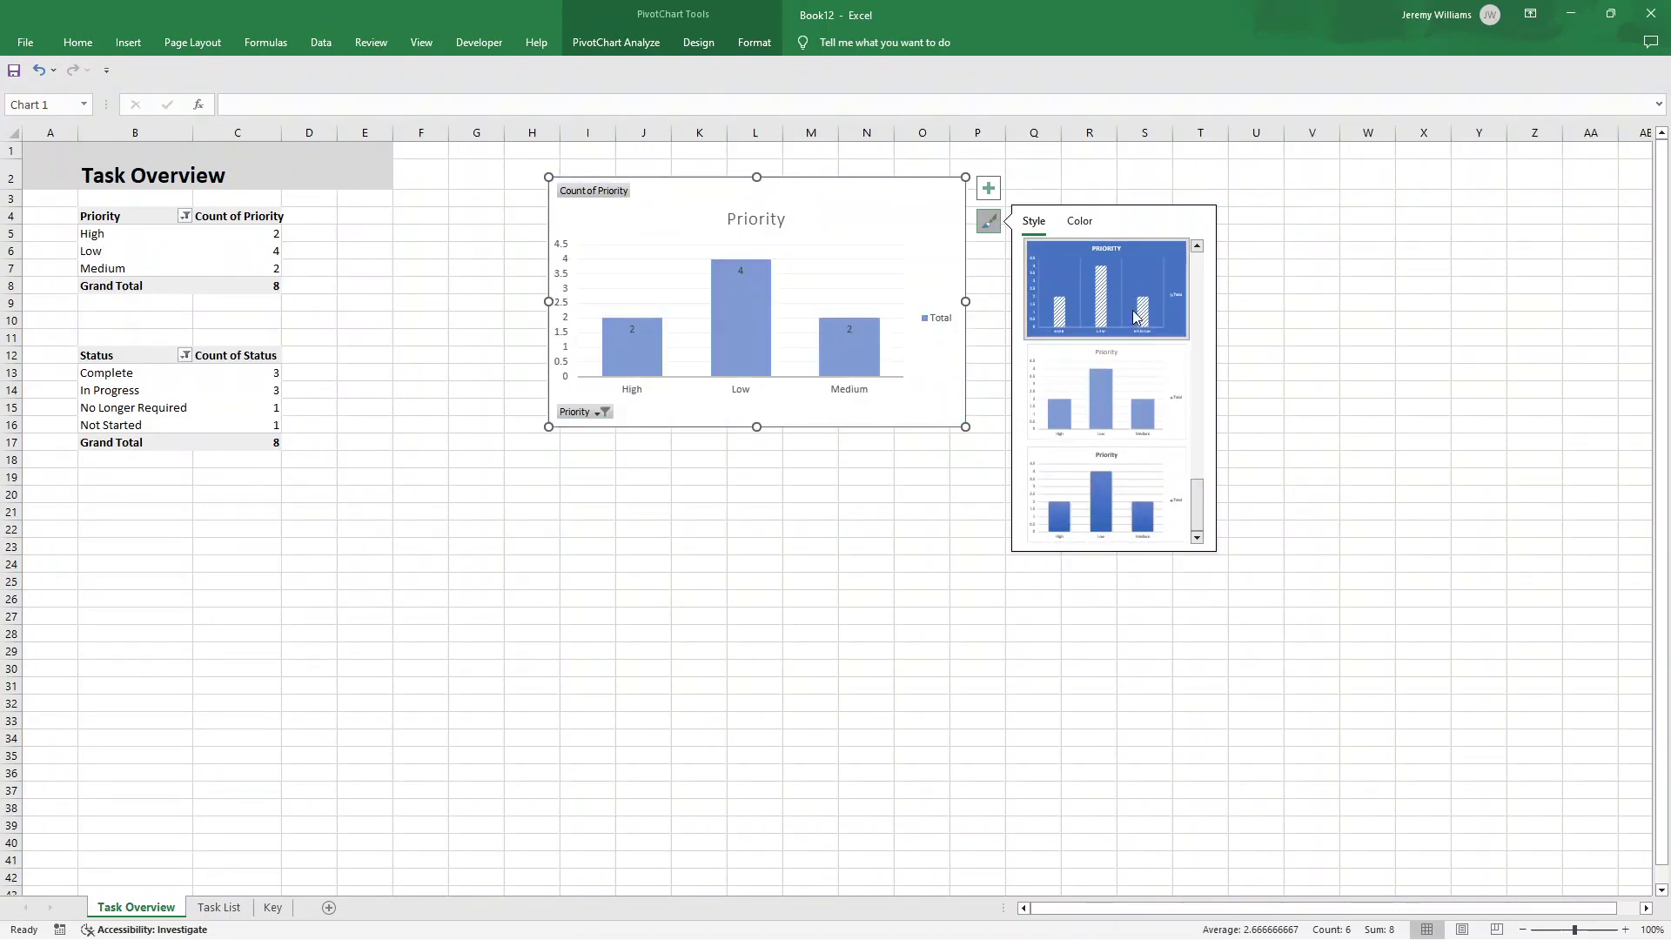
{"action": "left_click", "coordinate": [1136, 318]}
{"action": "left_click_drag", "start_coordinate": [1201, 511], "coordinate": [1198, 261]}
{"action": "left_click", "coordinate": [1154, 266]}
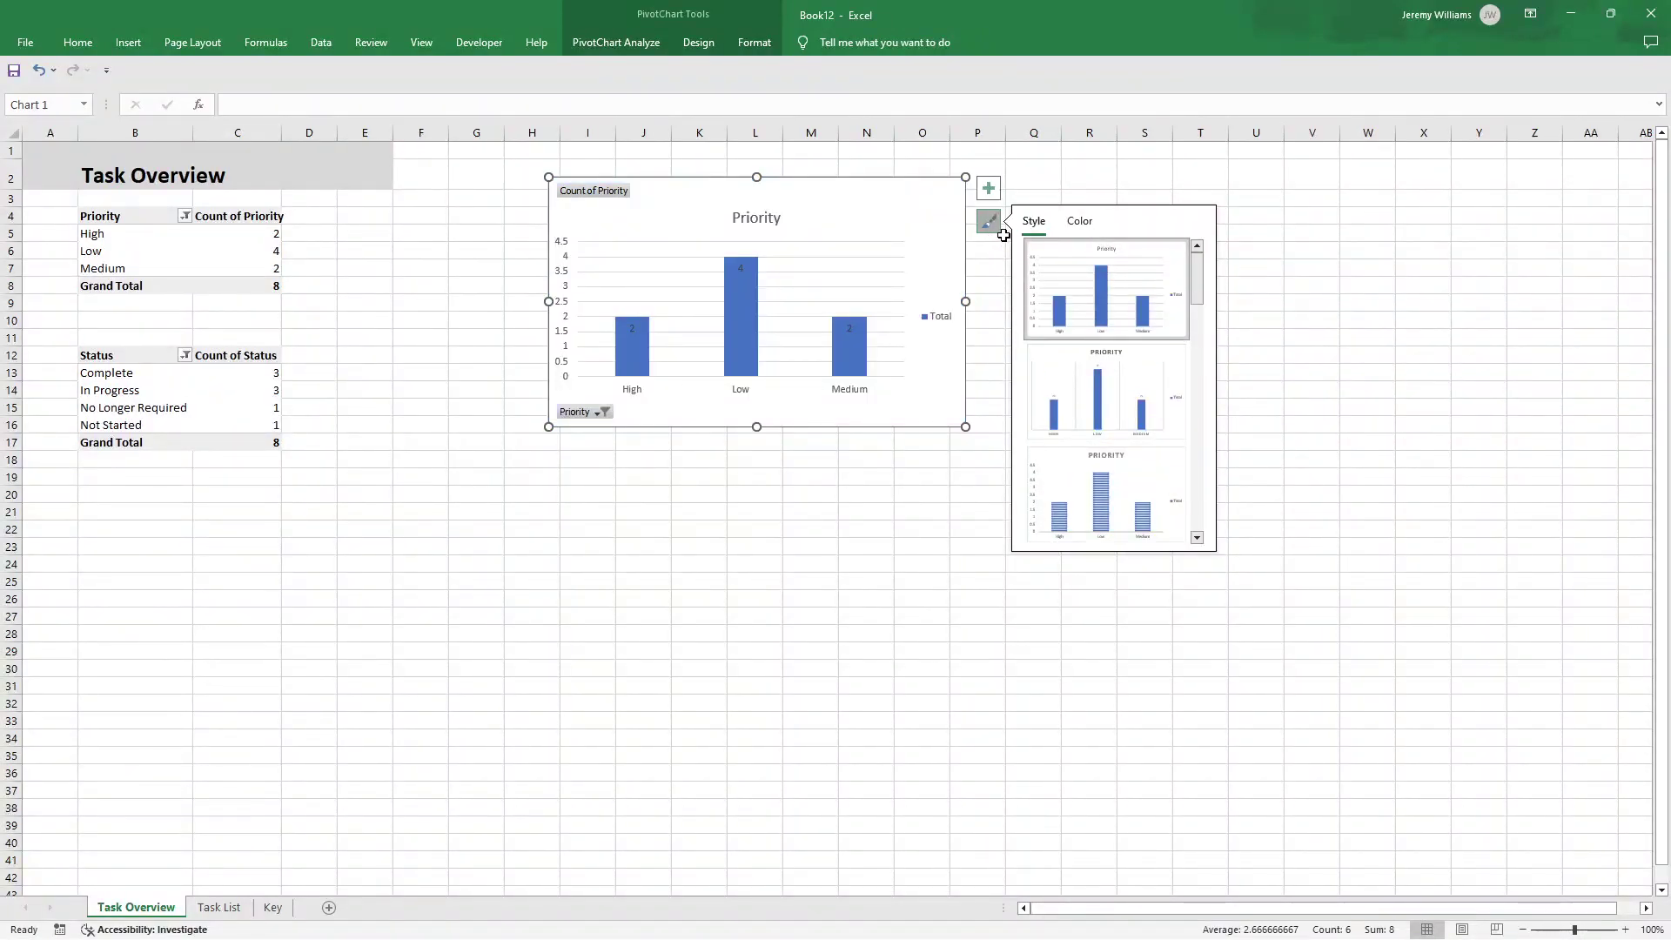
{"action": "left_click", "coordinate": [1083, 224]}
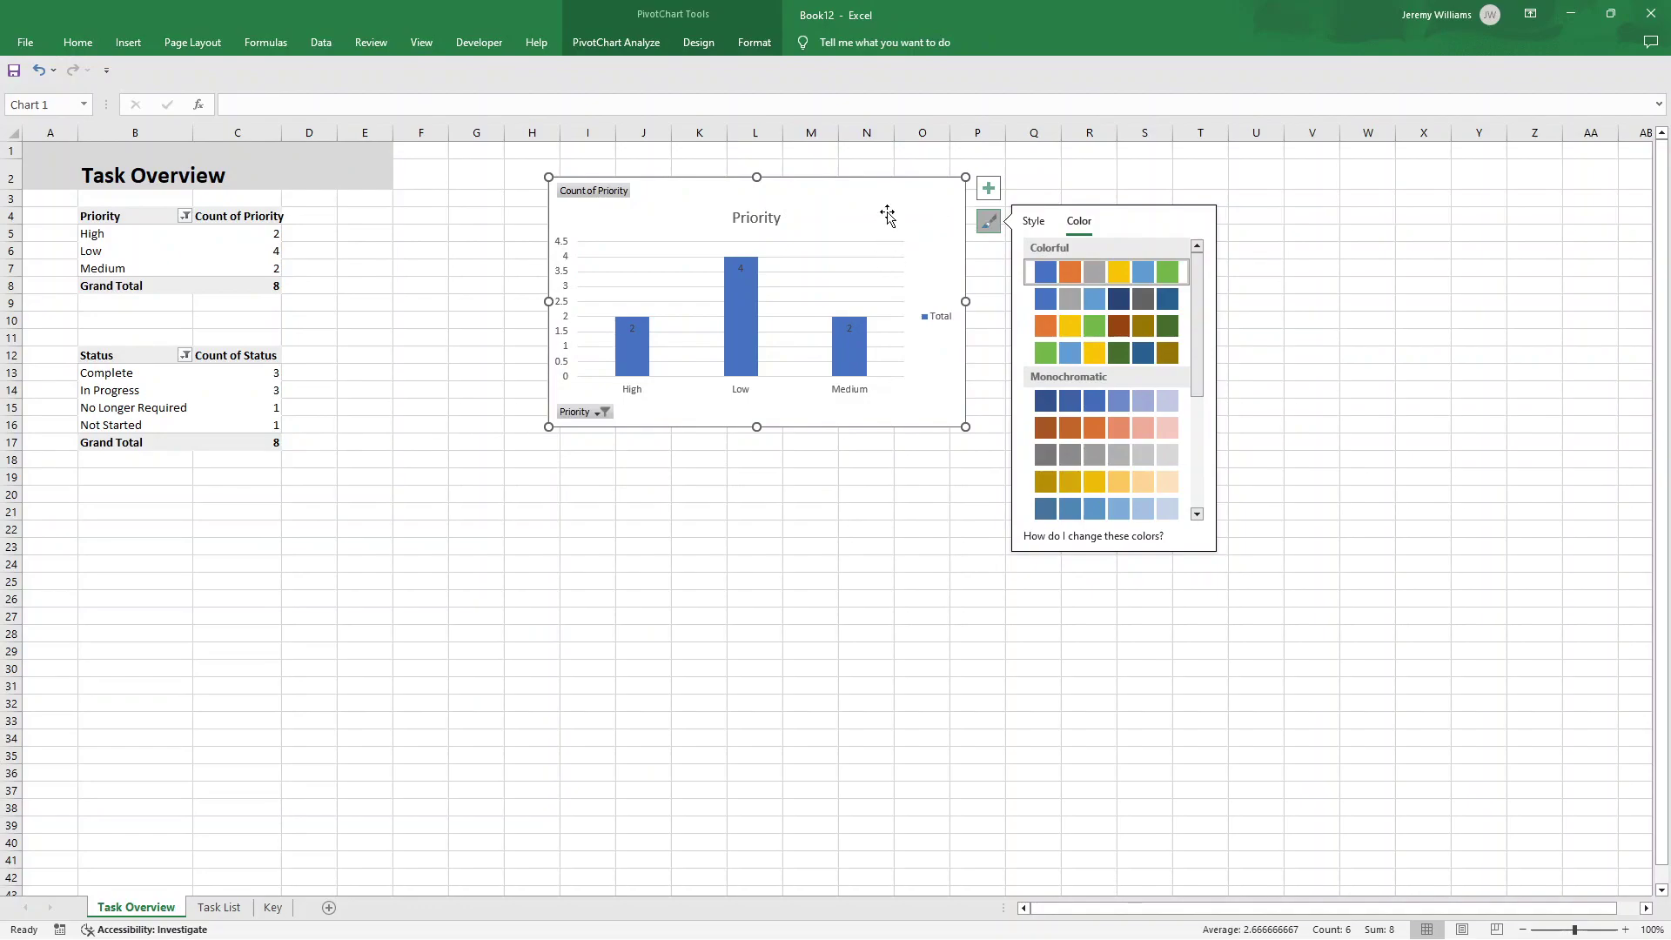
{"action": "left_click", "coordinate": [1126, 188]}
{"action": "left_click", "coordinate": [652, 212]}
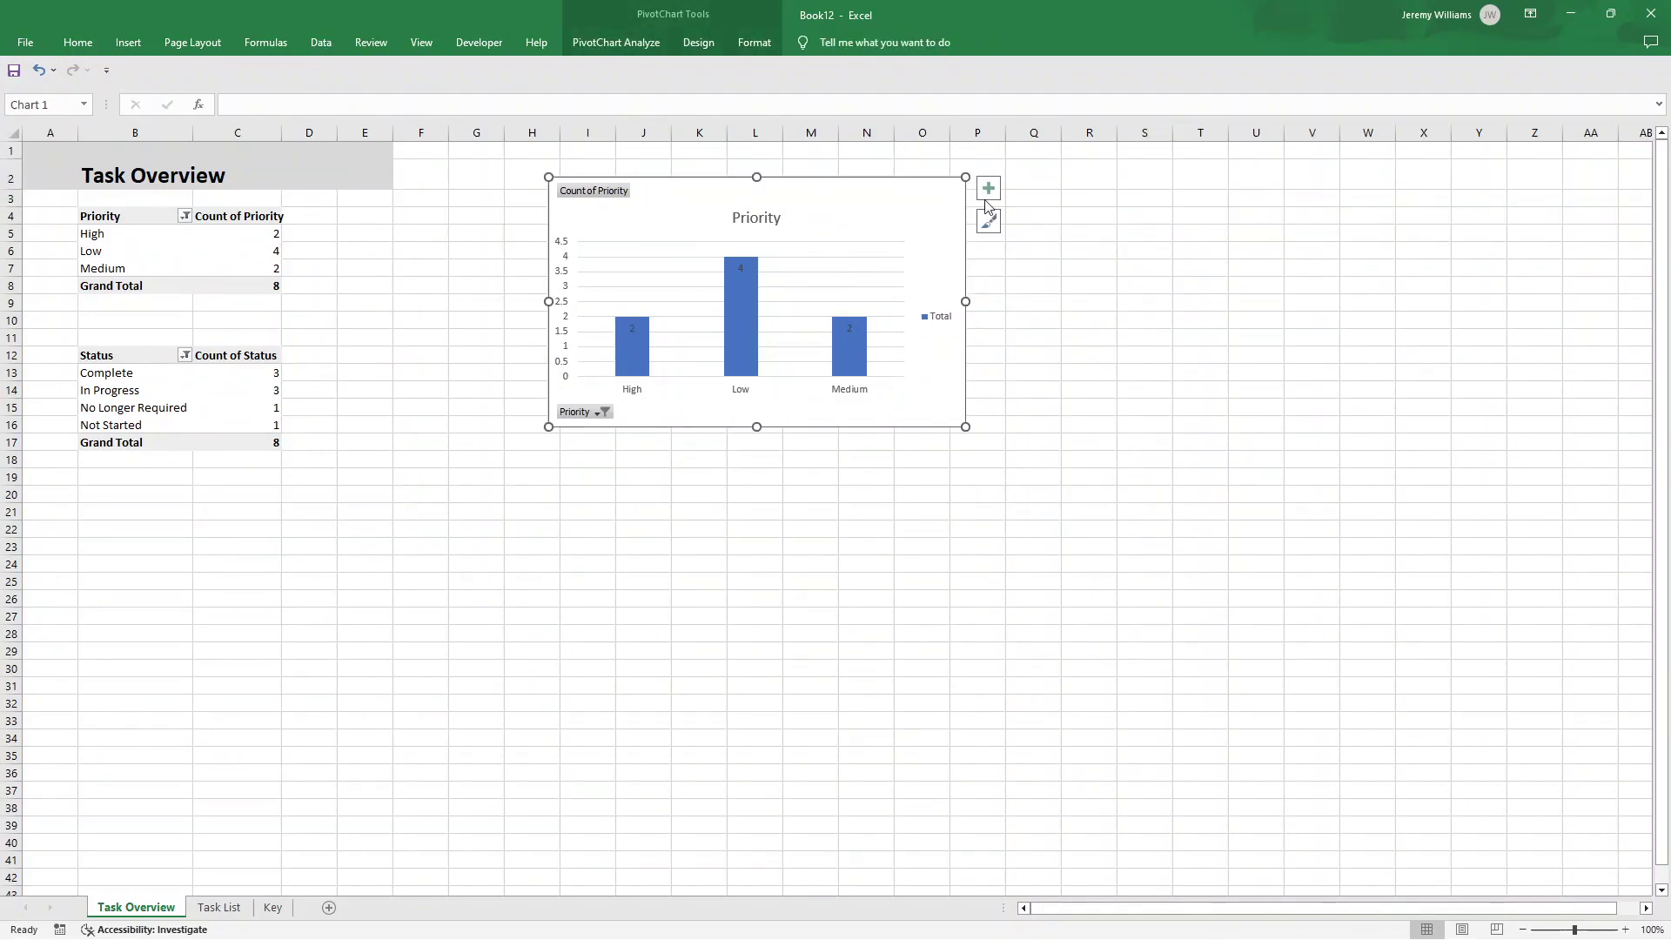
- Dismiss the PivotTable Options dialog without making changes
{"action": "right_click", "coordinate": [891, 289]}
{"action": "right_click", "coordinate": [846, 213]}
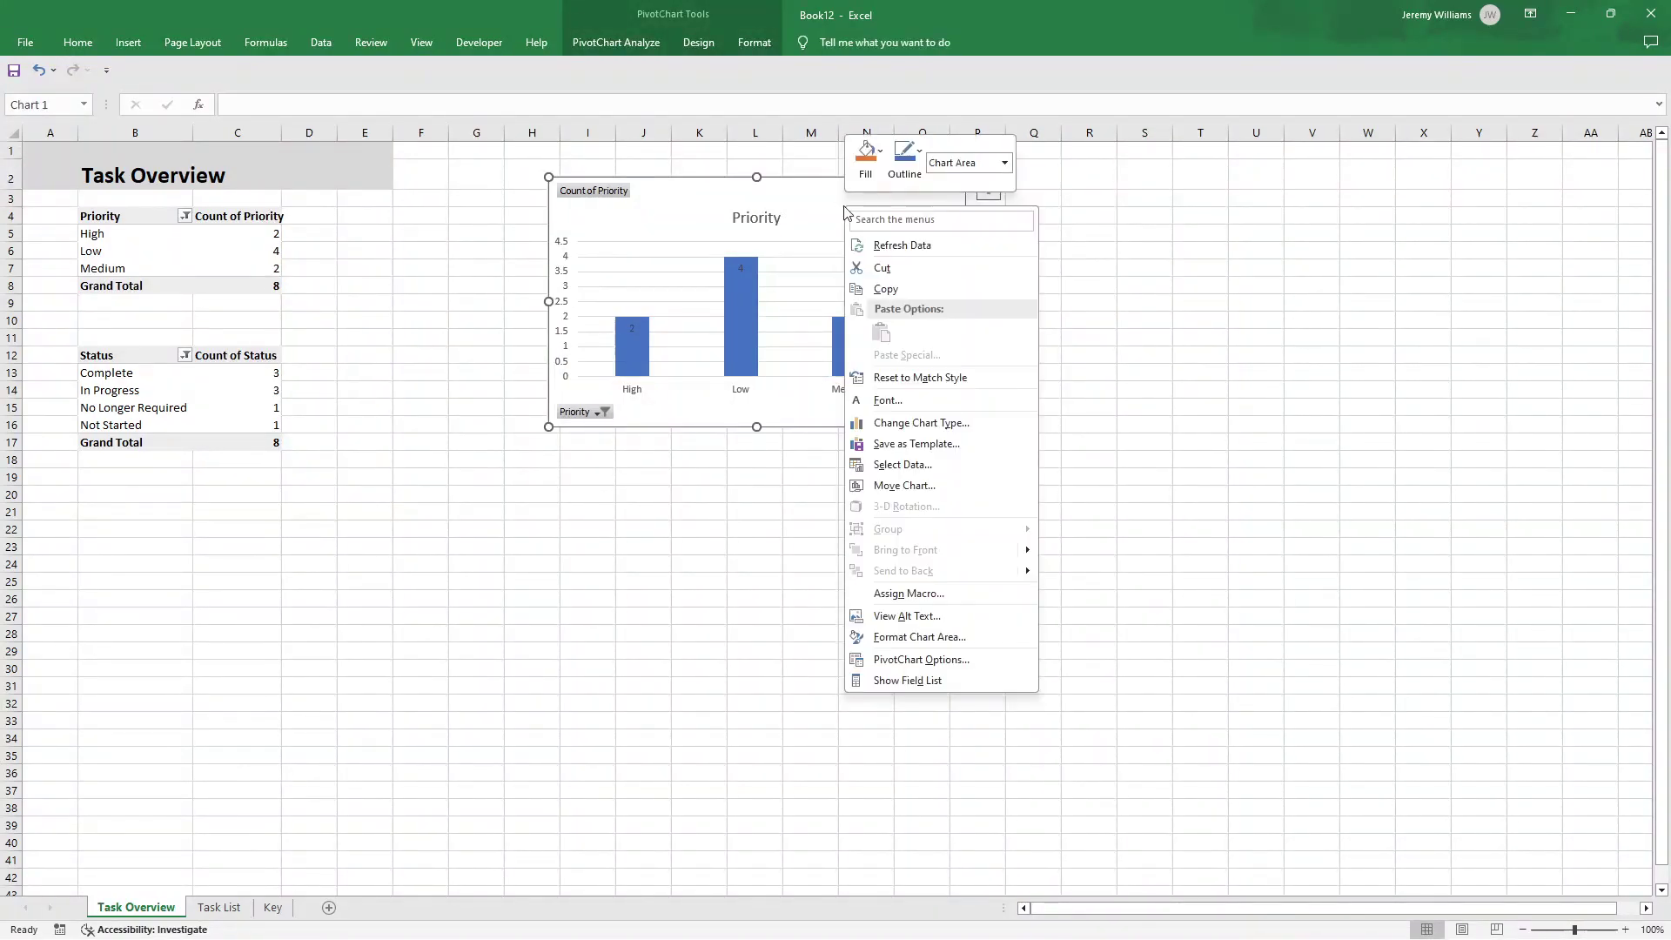
{"action": "left_click", "coordinate": [921, 659]}
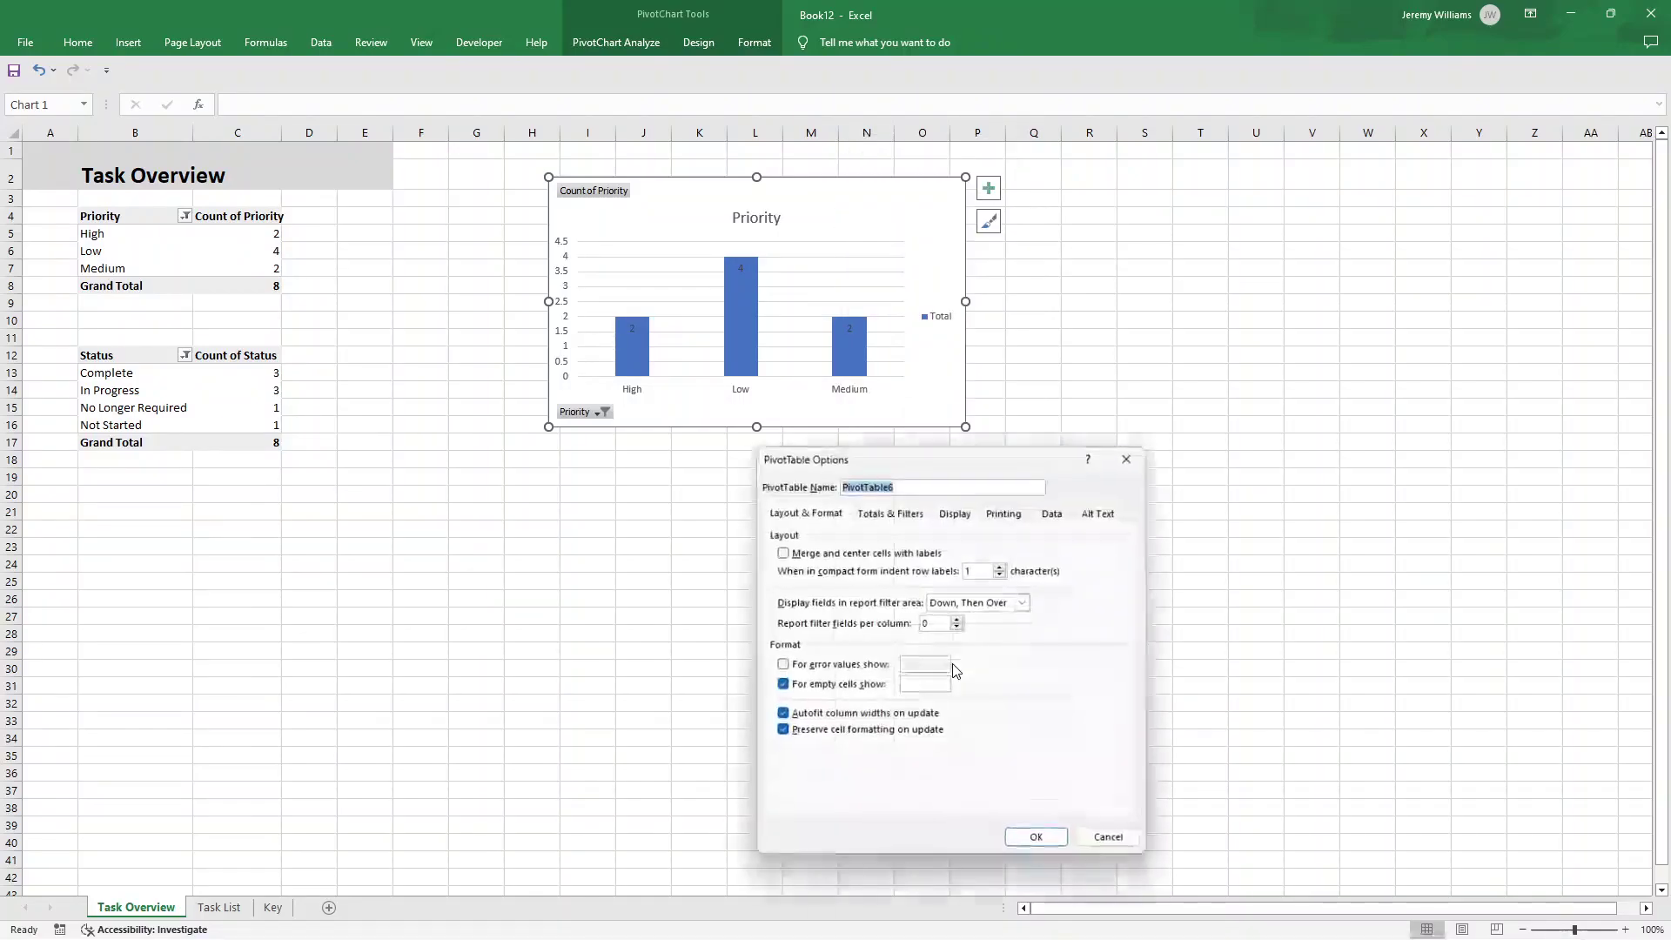
{"action": "left_click", "coordinate": [1130, 458]}
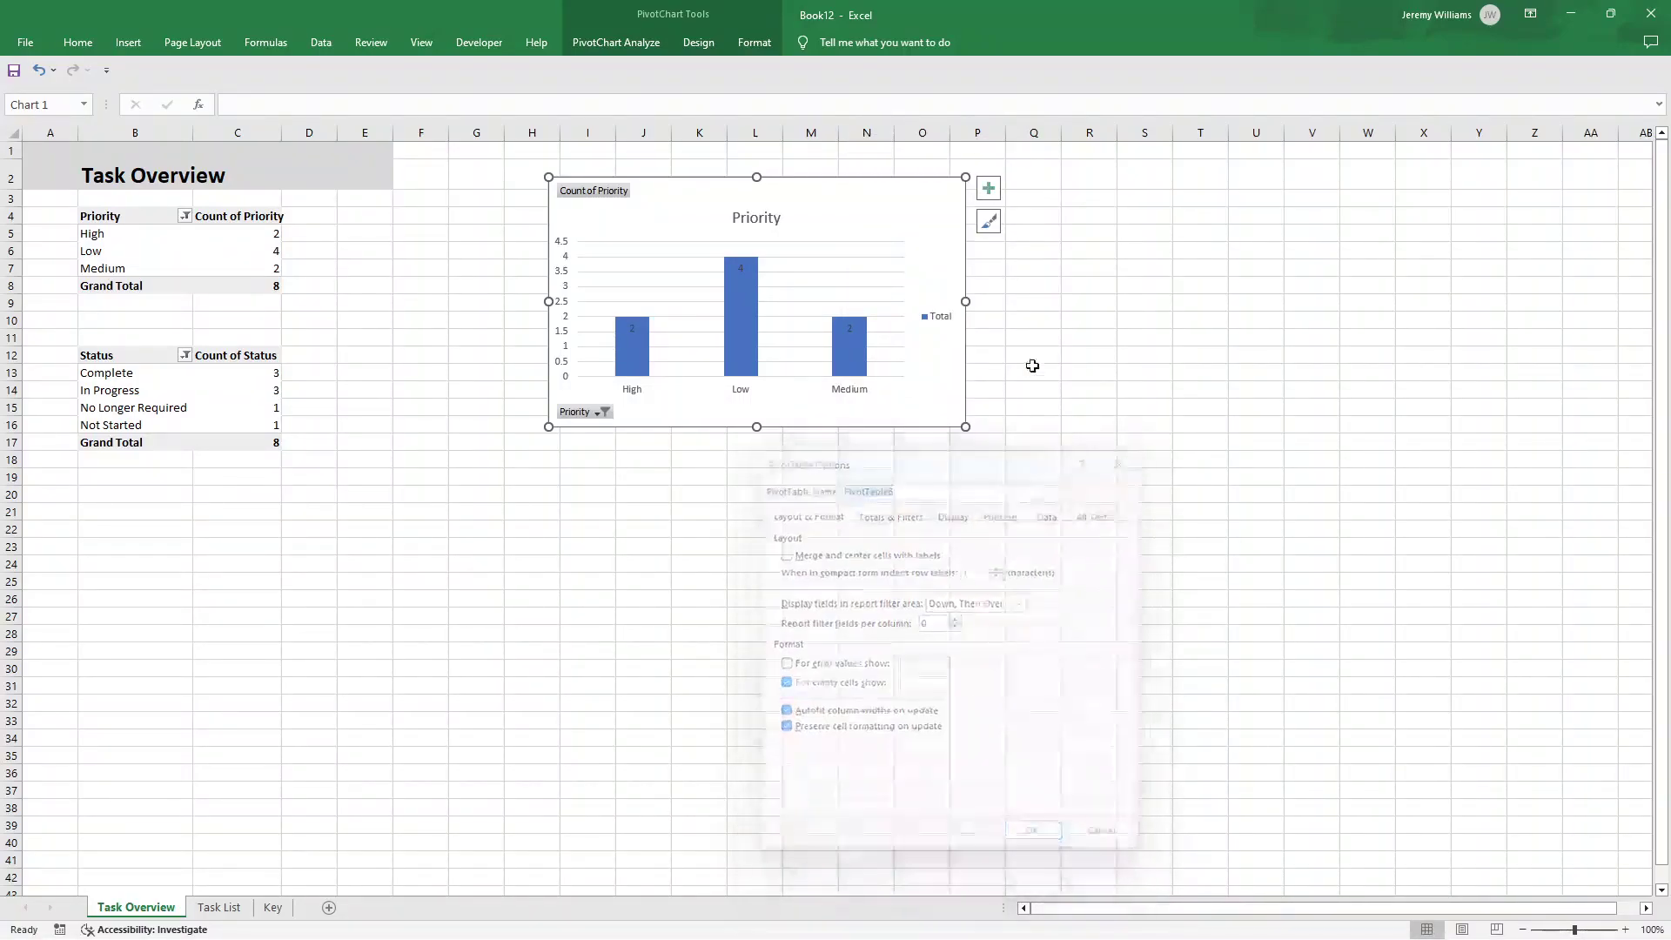
- Open Format Chart Area for the Priority chart and review its fill, border and text options
{"action": "right_click", "coordinate": [884, 196]}
{"action": "left_click", "coordinate": [1010, 624]}
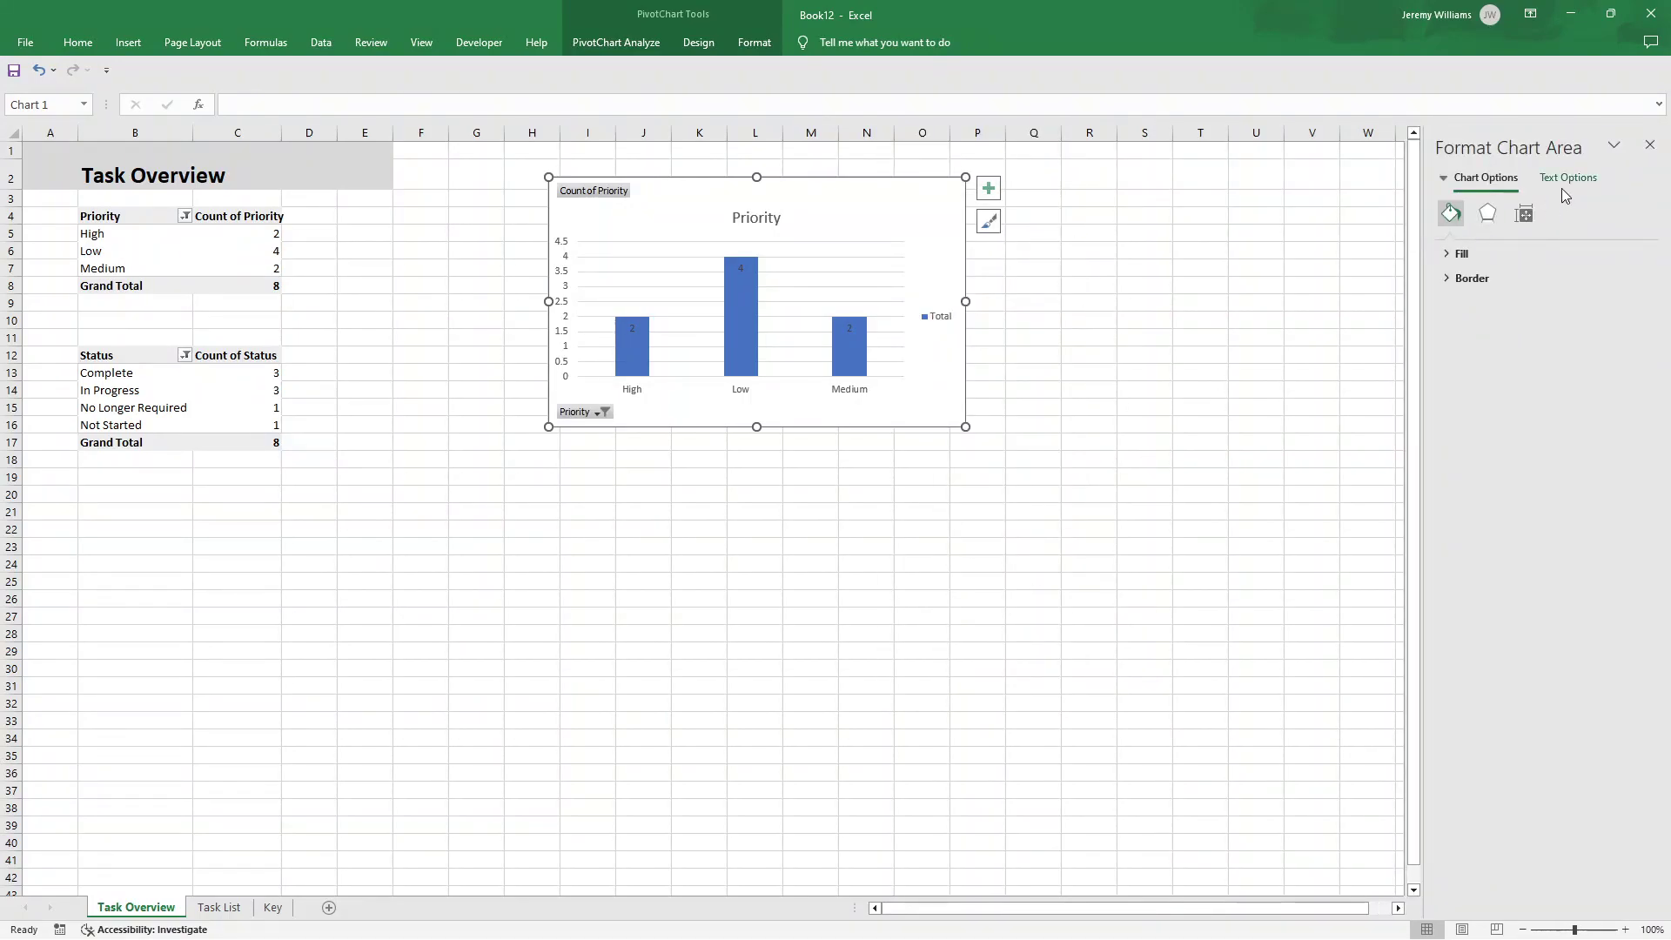
{"action": "left_click", "coordinate": [1445, 178]}
{"action": "left_click", "coordinate": [1480, 244]}
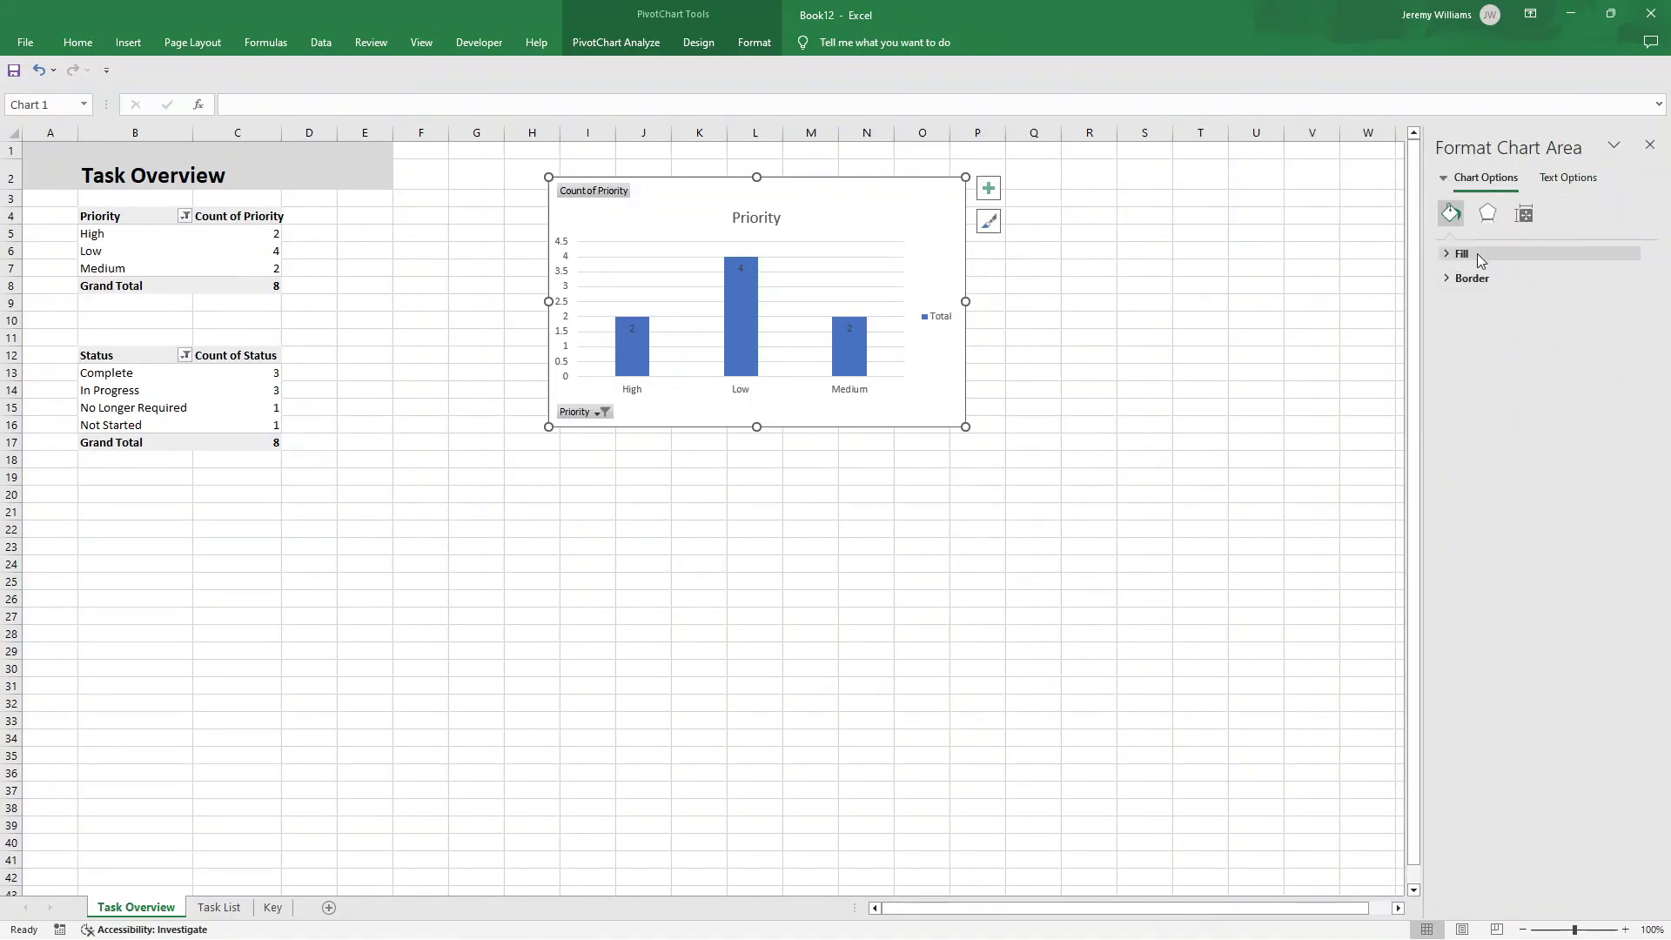
{"action": "left_click", "coordinate": [1463, 254]}
{"action": "left_click", "coordinate": [1471, 442]}
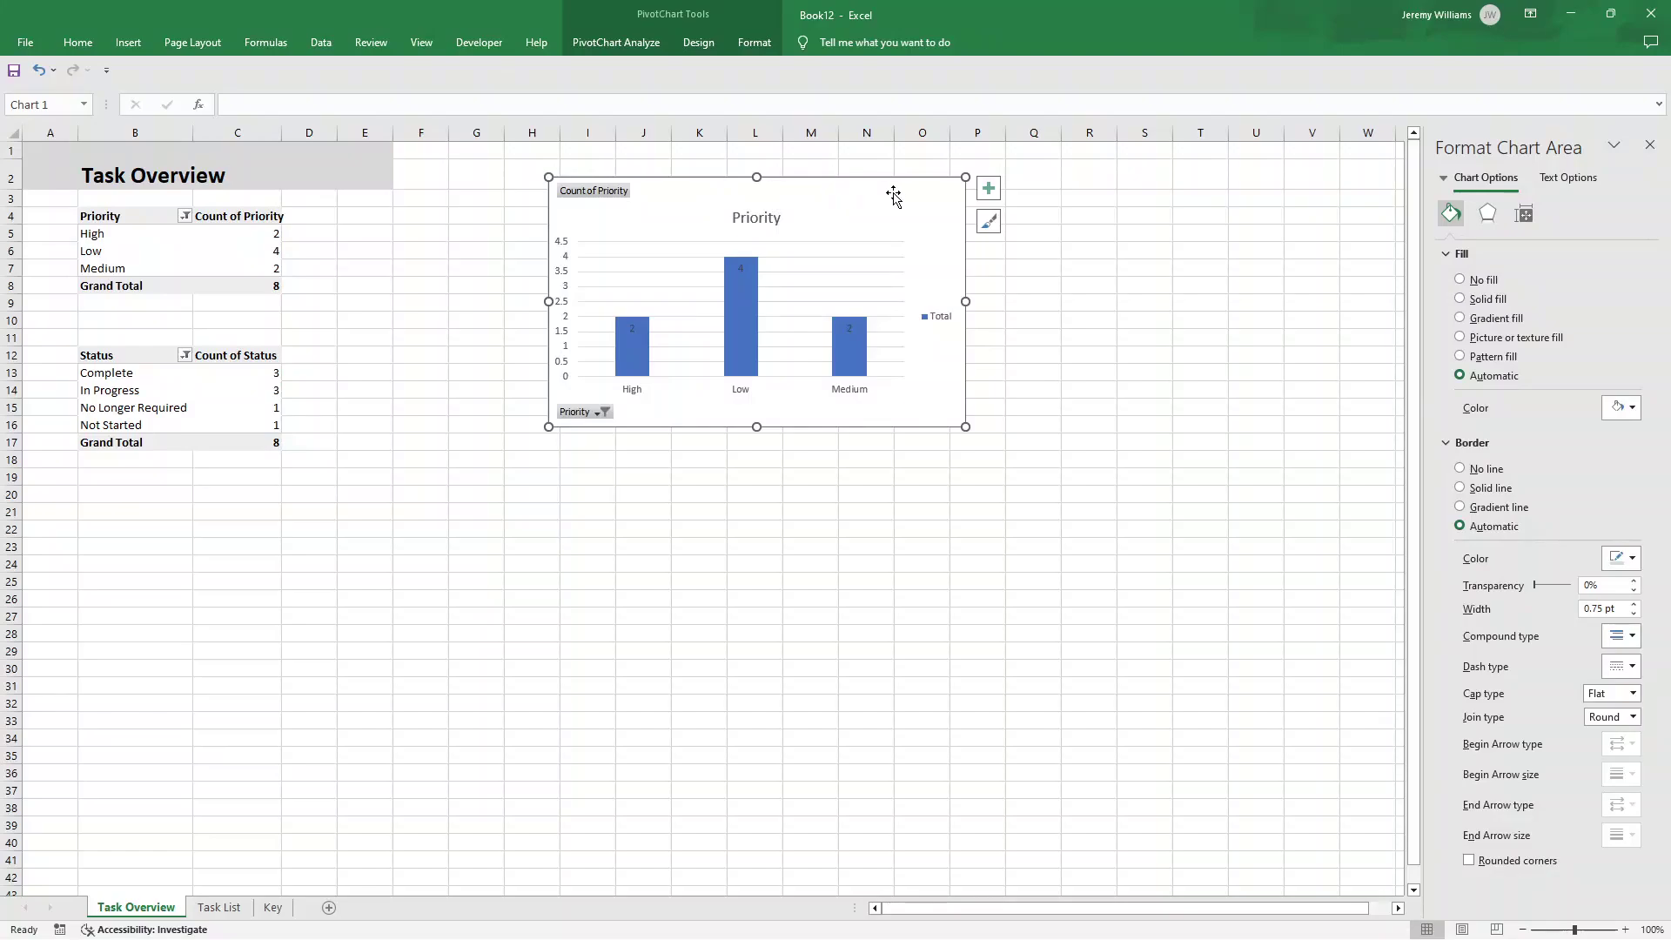
{"action": "left_click", "coordinate": [1560, 180]}
{"action": "left_click", "coordinate": [1486, 178]}
- Select the Priority chart's column series so Format Data Series is shown
{"action": "left_click", "coordinate": [767, 368]}
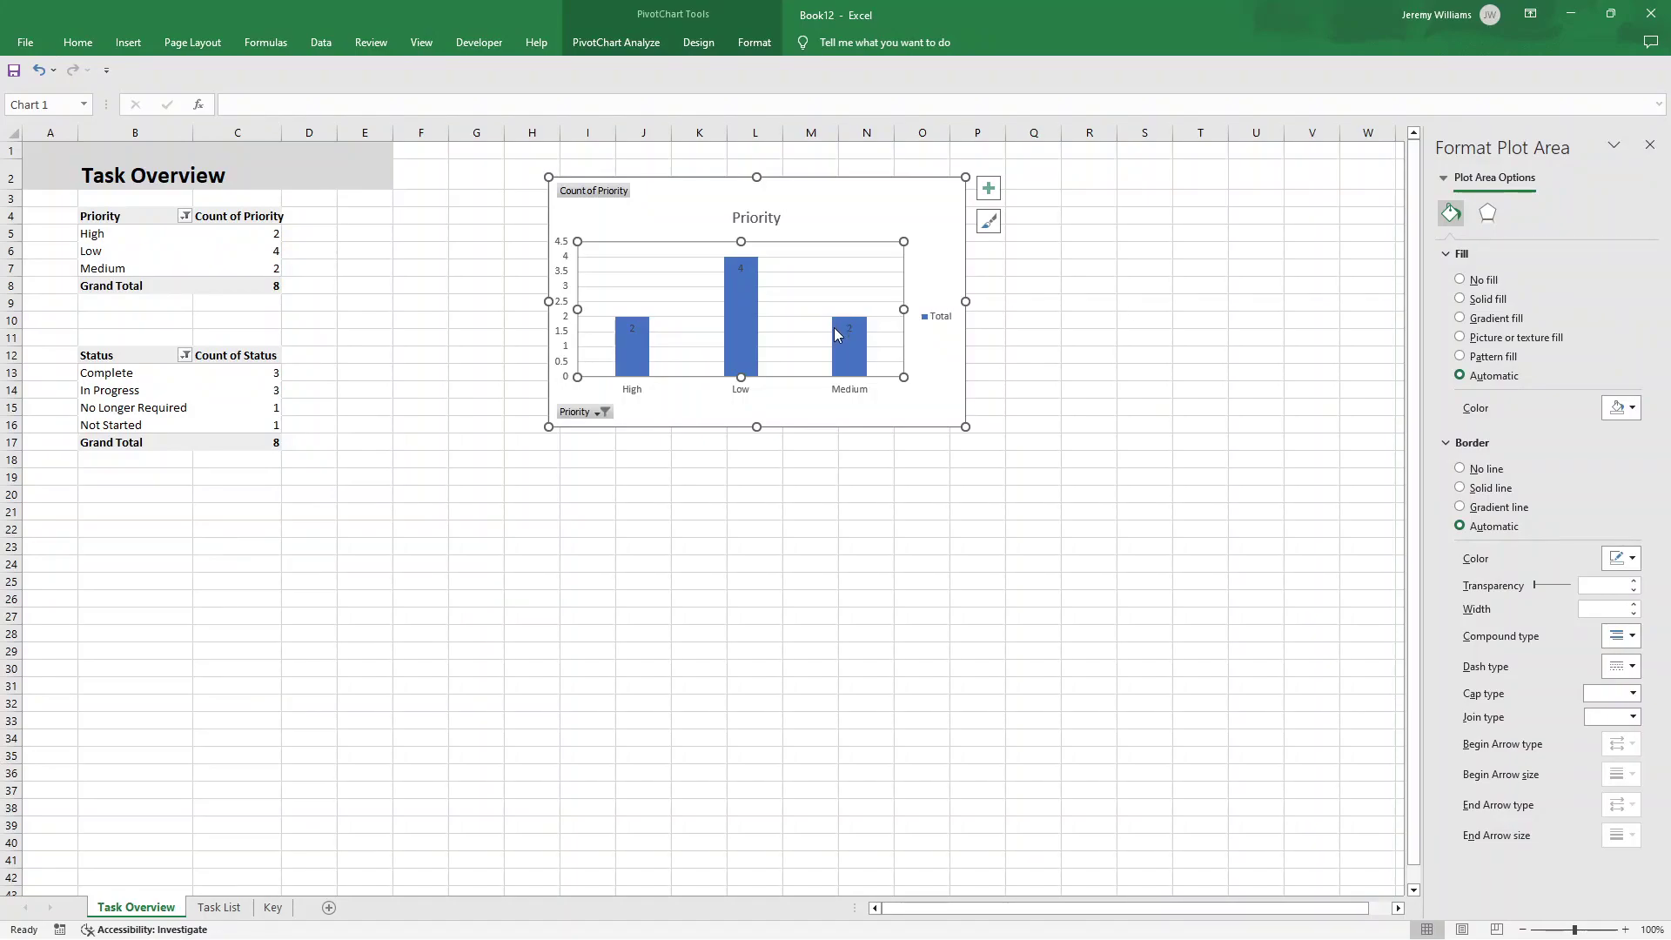
{"action": "left_click", "coordinate": [677, 406]}
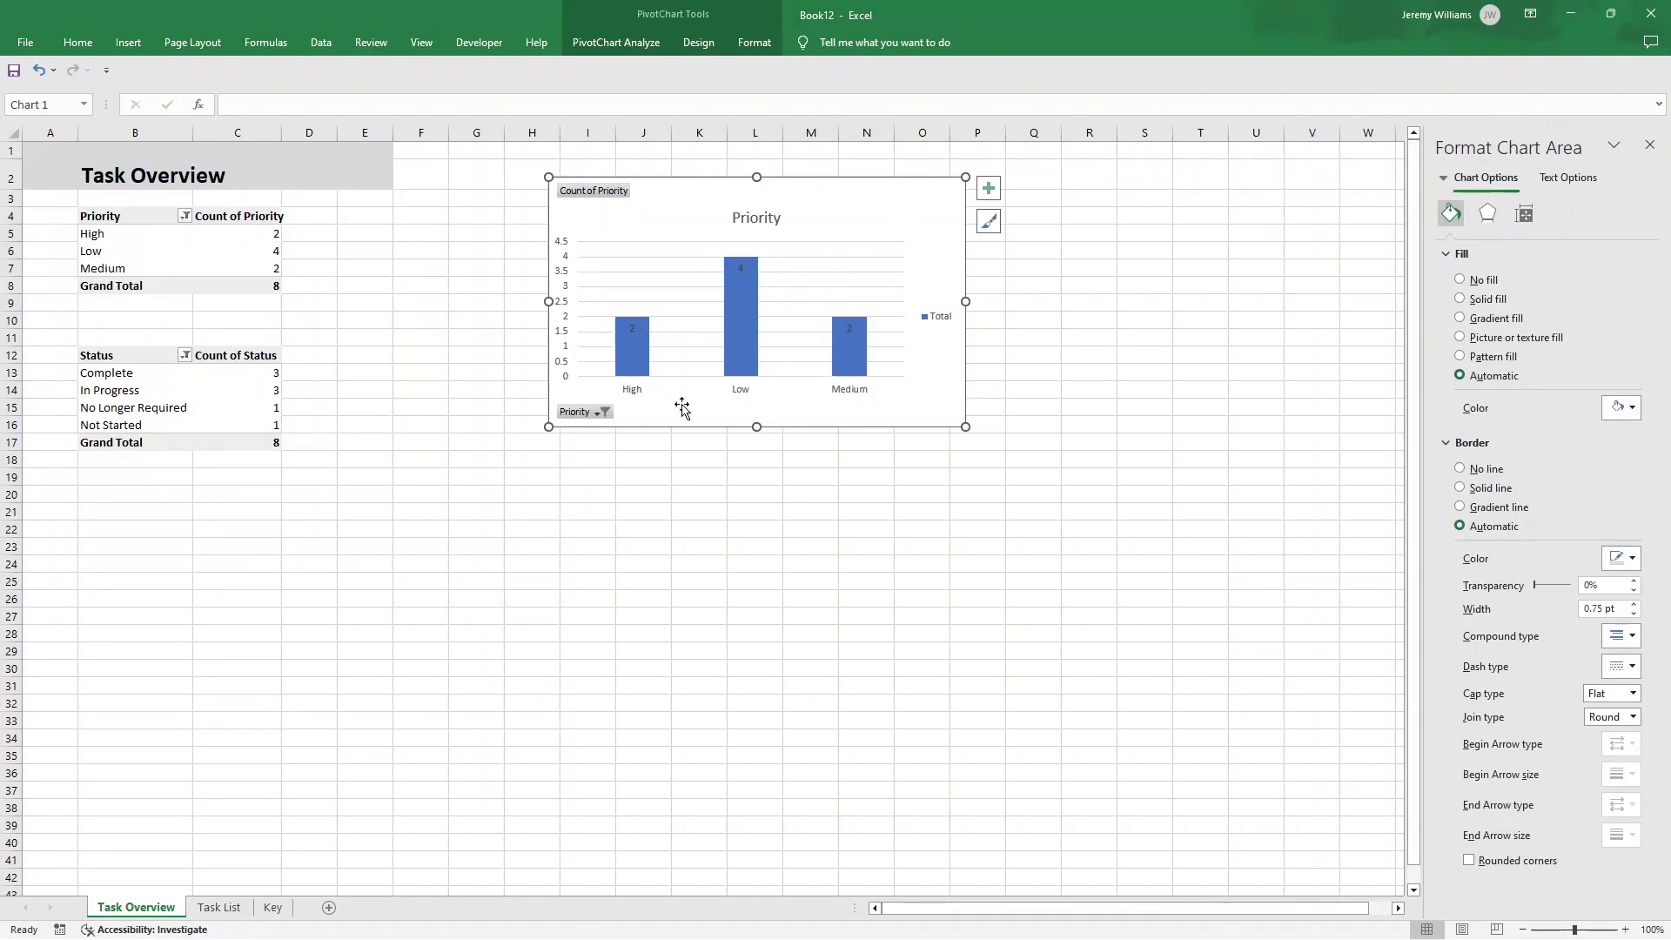
{"action": "left_click", "coordinate": [710, 347]}
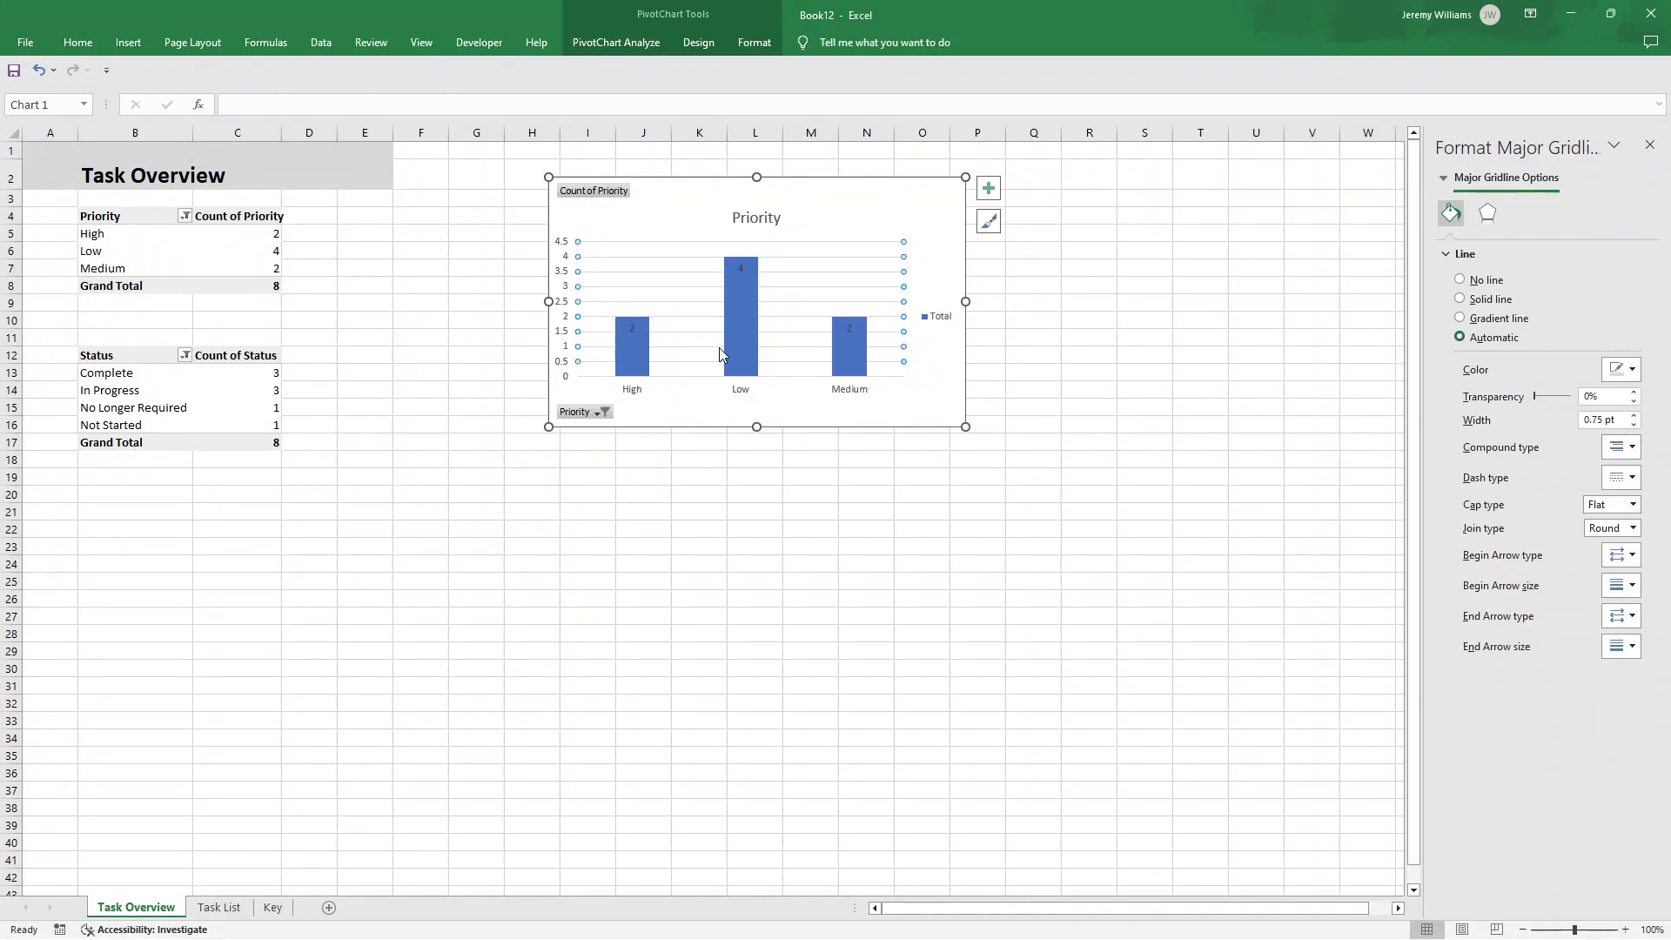
{"action": "left_click", "coordinate": [849, 328]}
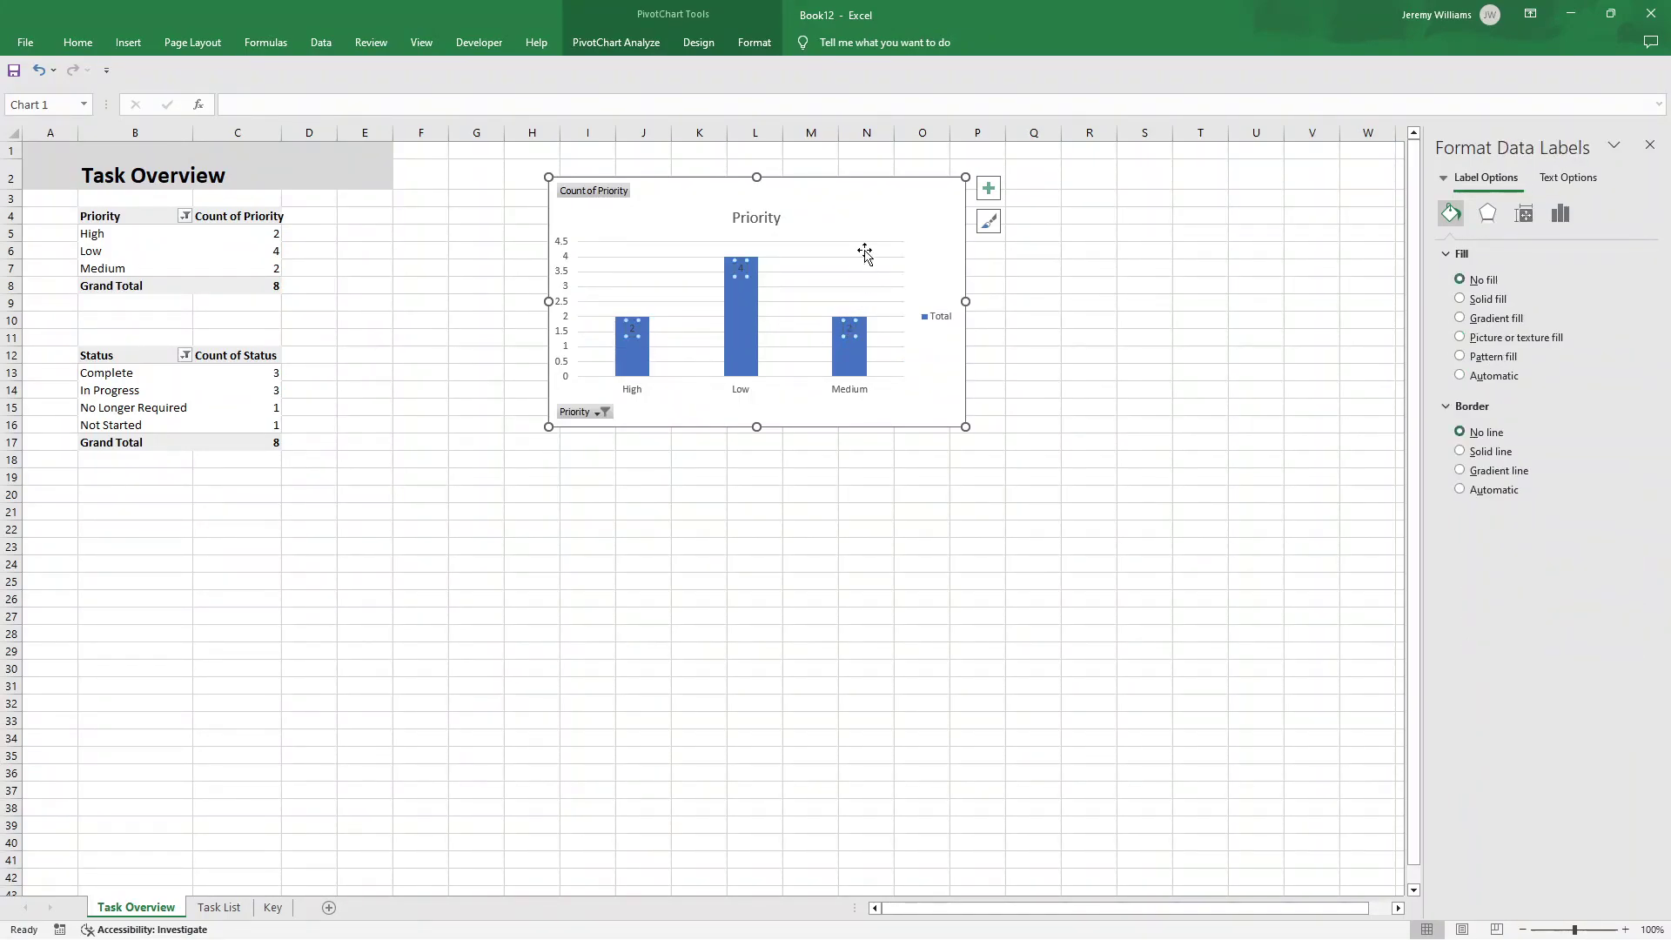
{"action": "left_click", "coordinate": [851, 367]}
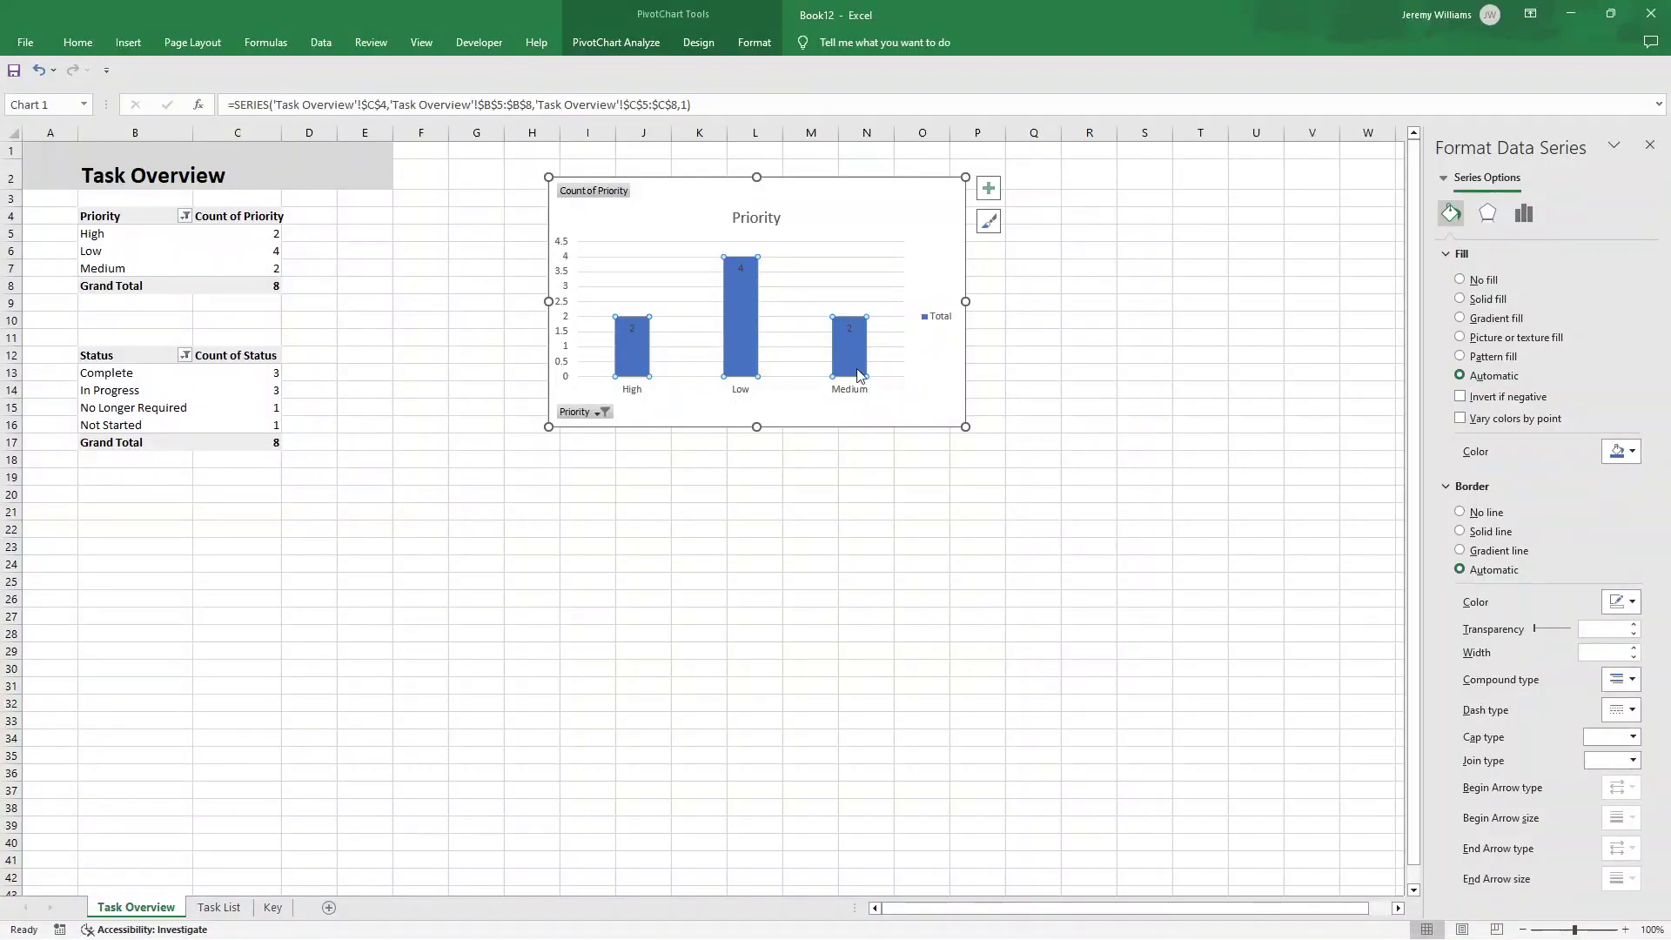
- Colour the Priority chart's High bar red
{"action": "left_click", "coordinate": [909, 389]}
{"action": "left_click", "coordinate": [853, 364]}
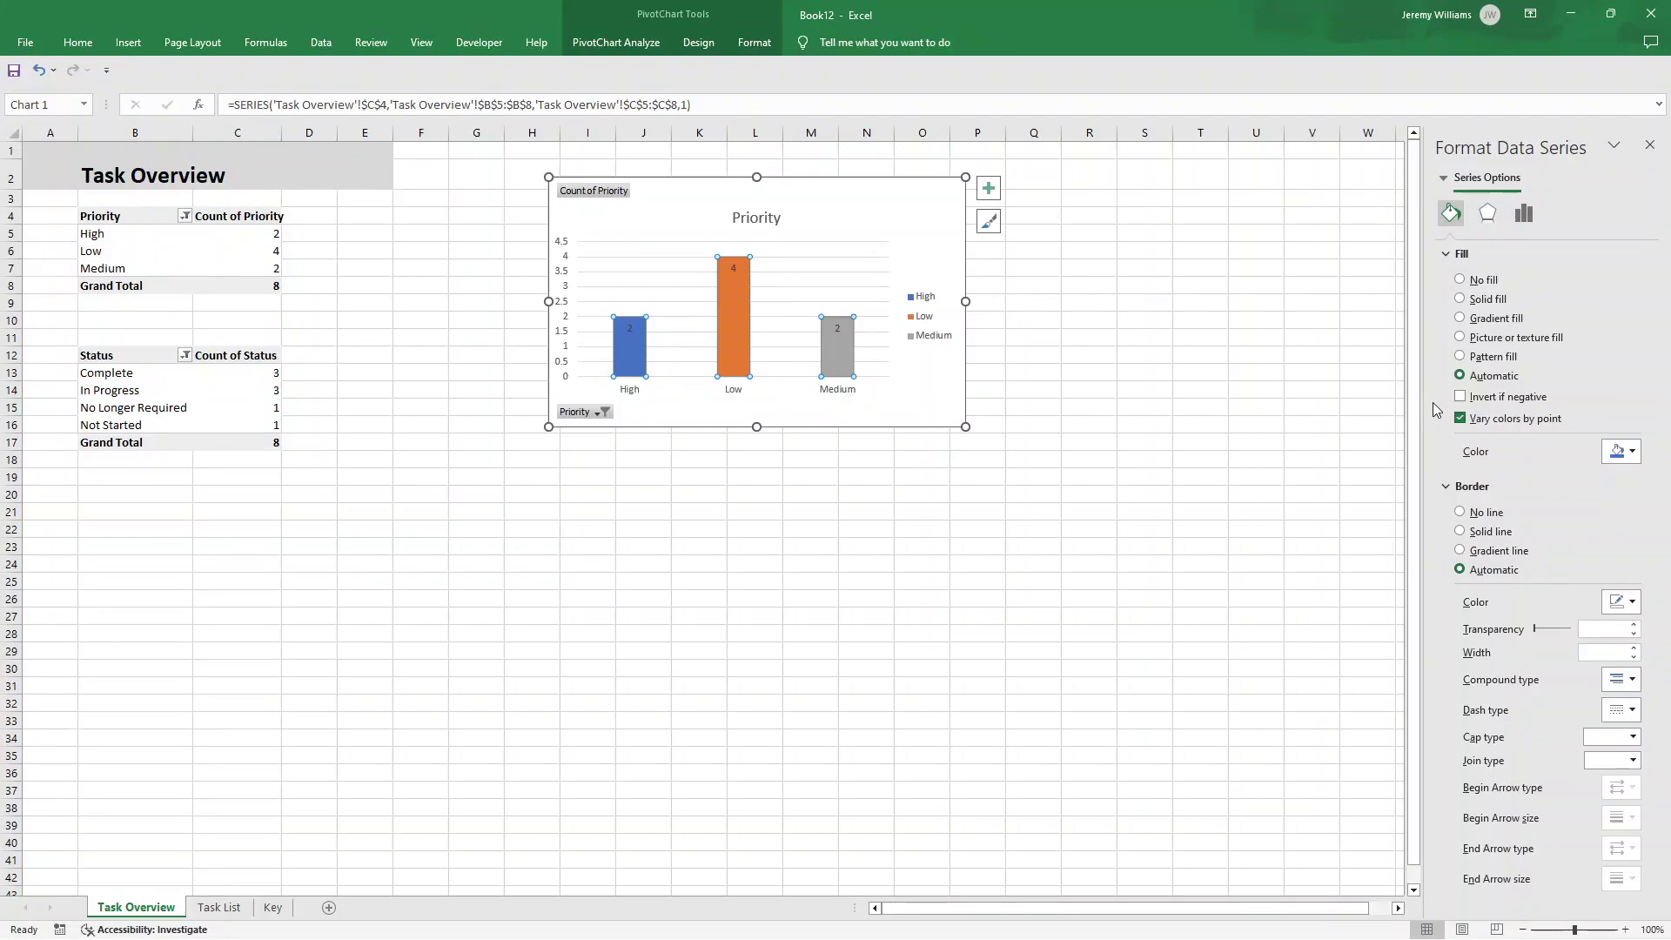
{"action": "left_click", "coordinate": [1628, 455]}
{"action": "left_click", "coordinate": [1628, 454]}
{"action": "left_click", "coordinate": [736, 310]}
{"action": "left_click", "coordinate": [632, 346]}
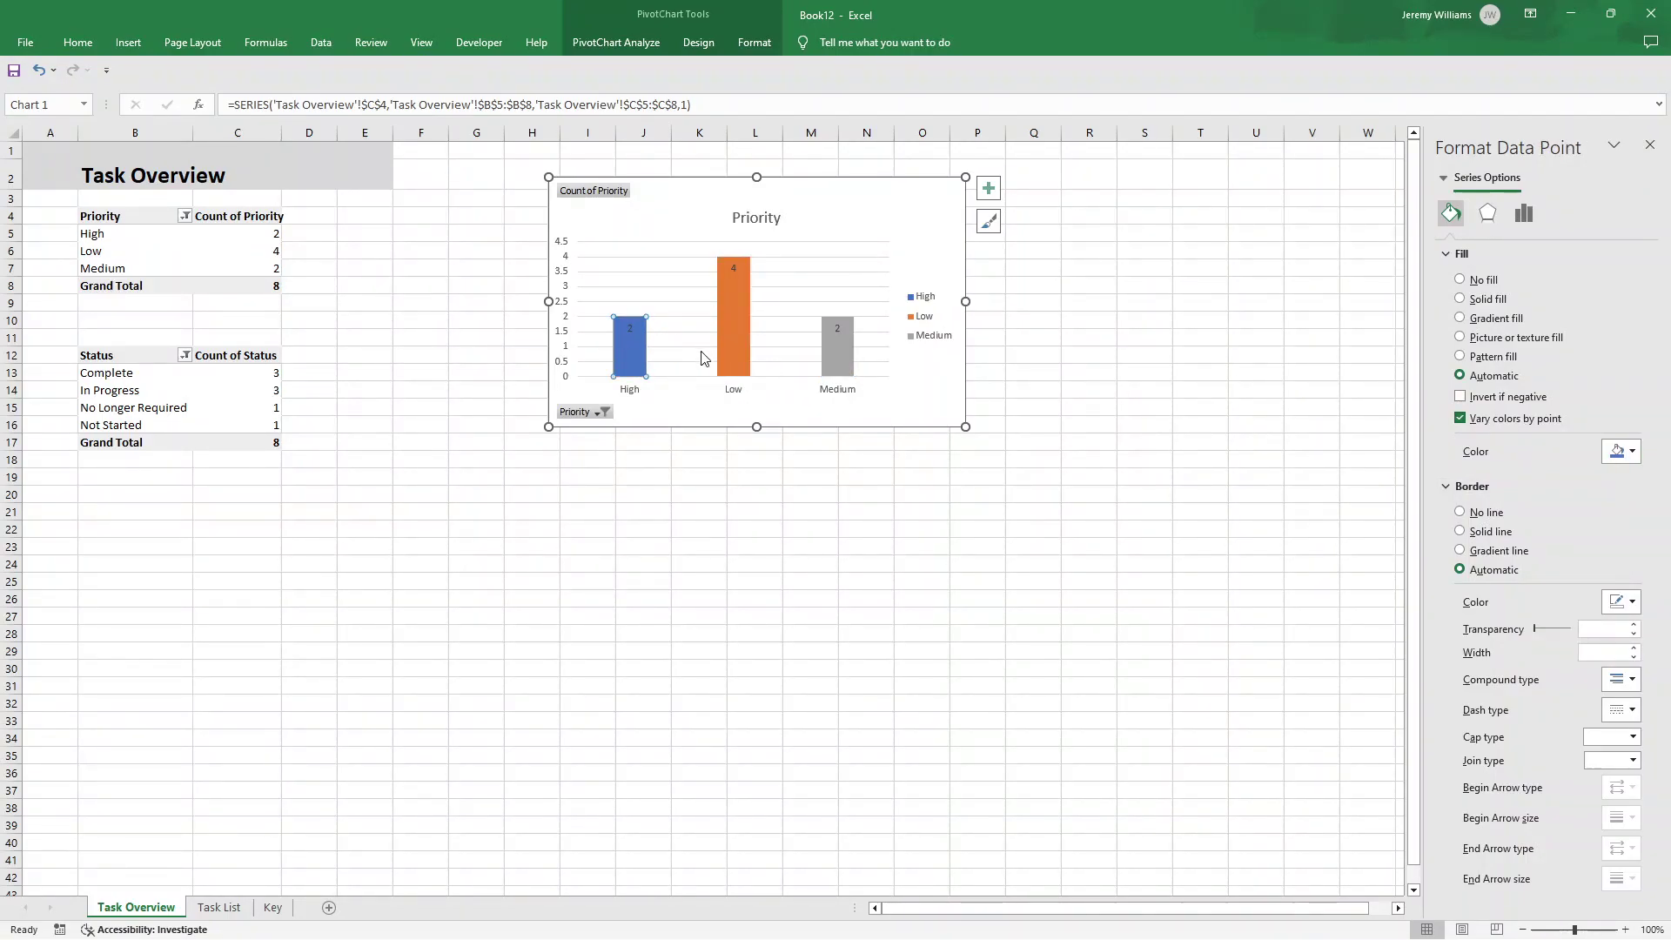
{"action": "left_click", "coordinate": [1632, 452]}
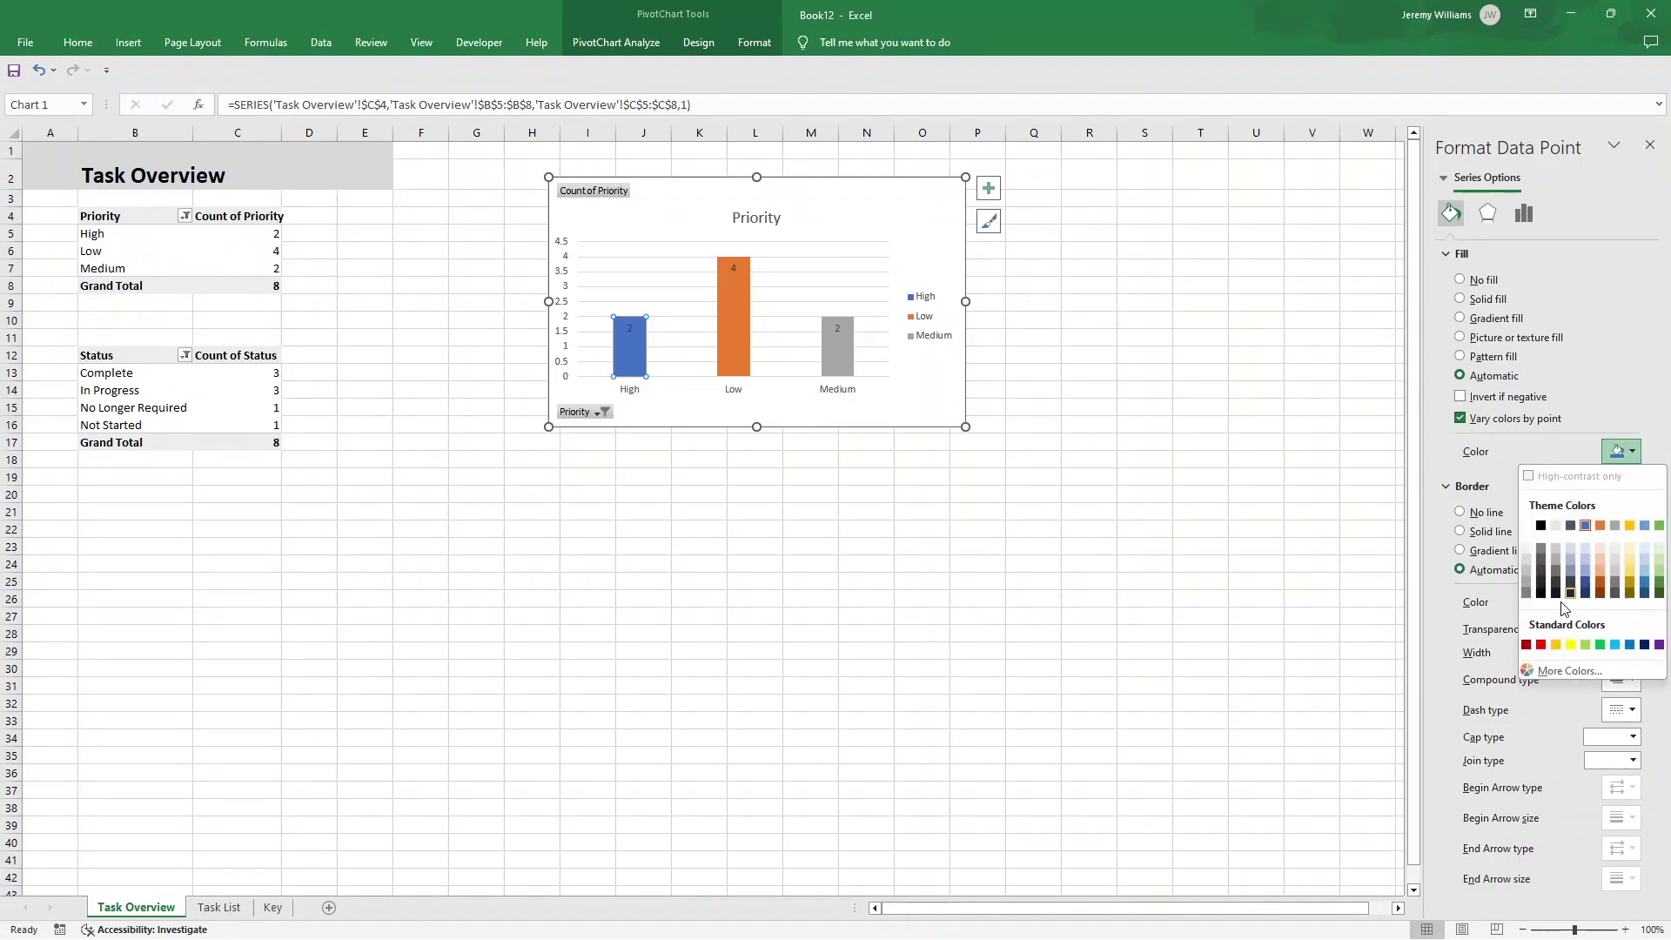
{"action": "left_click", "coordinate": [1541, 644]}
- Colour the Low bar light green and the Medium bar pale cream-yellow
{"action": "left_click", "coordinate": [724, 336]}
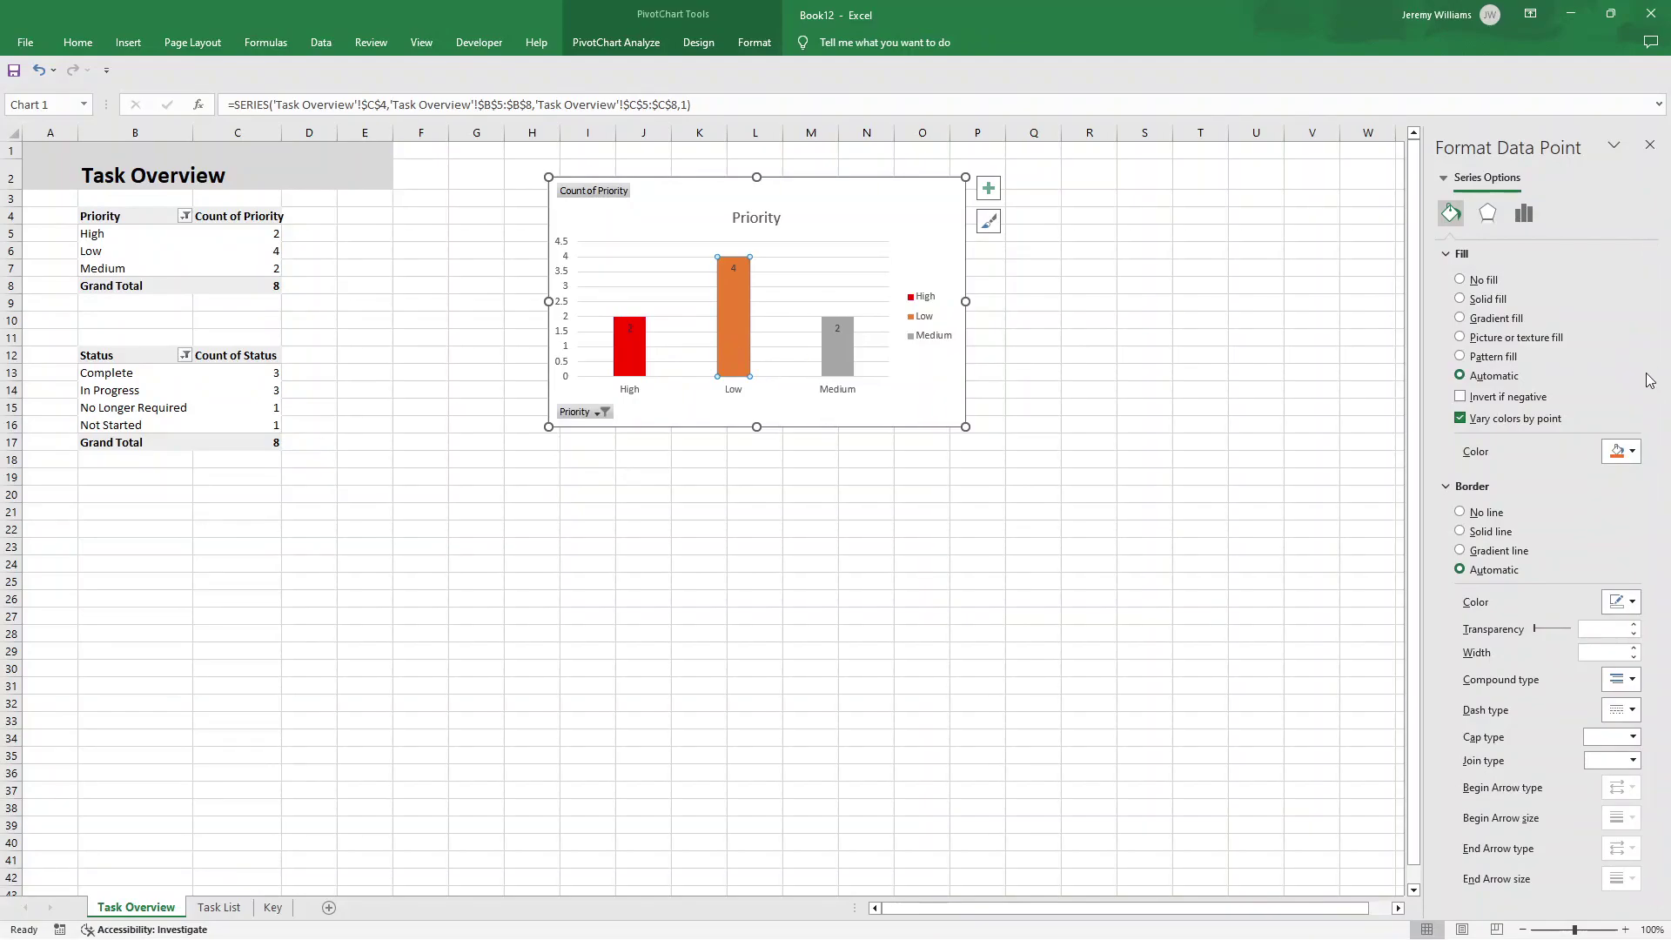
{"action": "left_click", "coordinate": [1635, 452]}
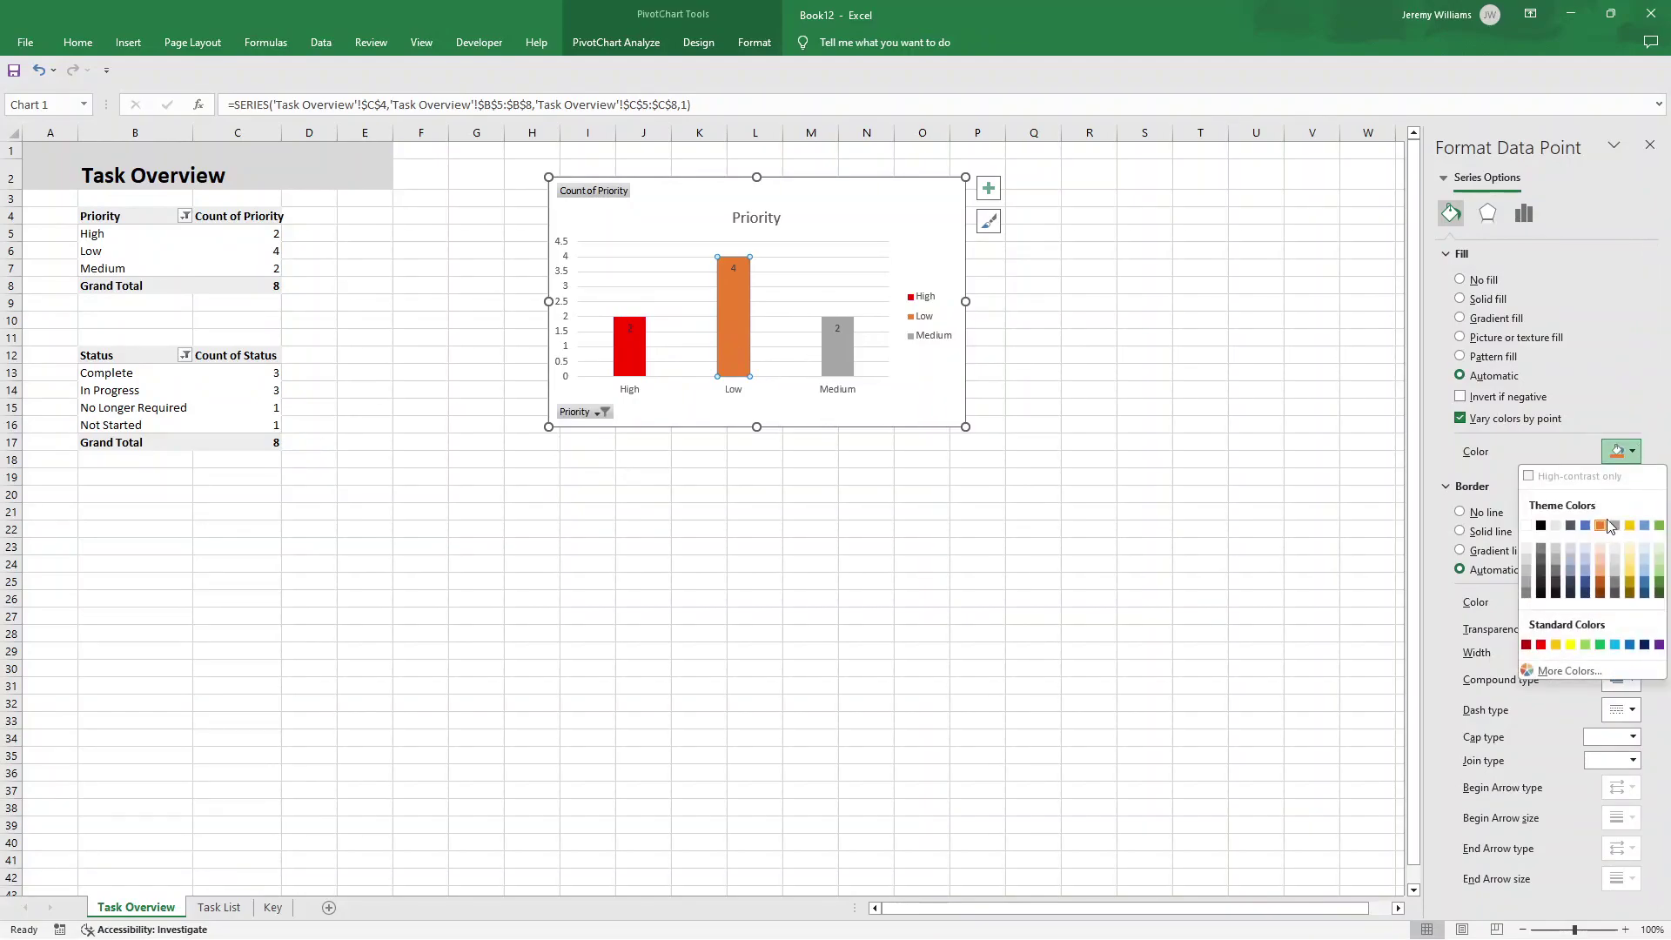
{"action": "left_click", "coordinate": [1659, 548]}
{"action": "left_click", "coordinate": [827, 353]}
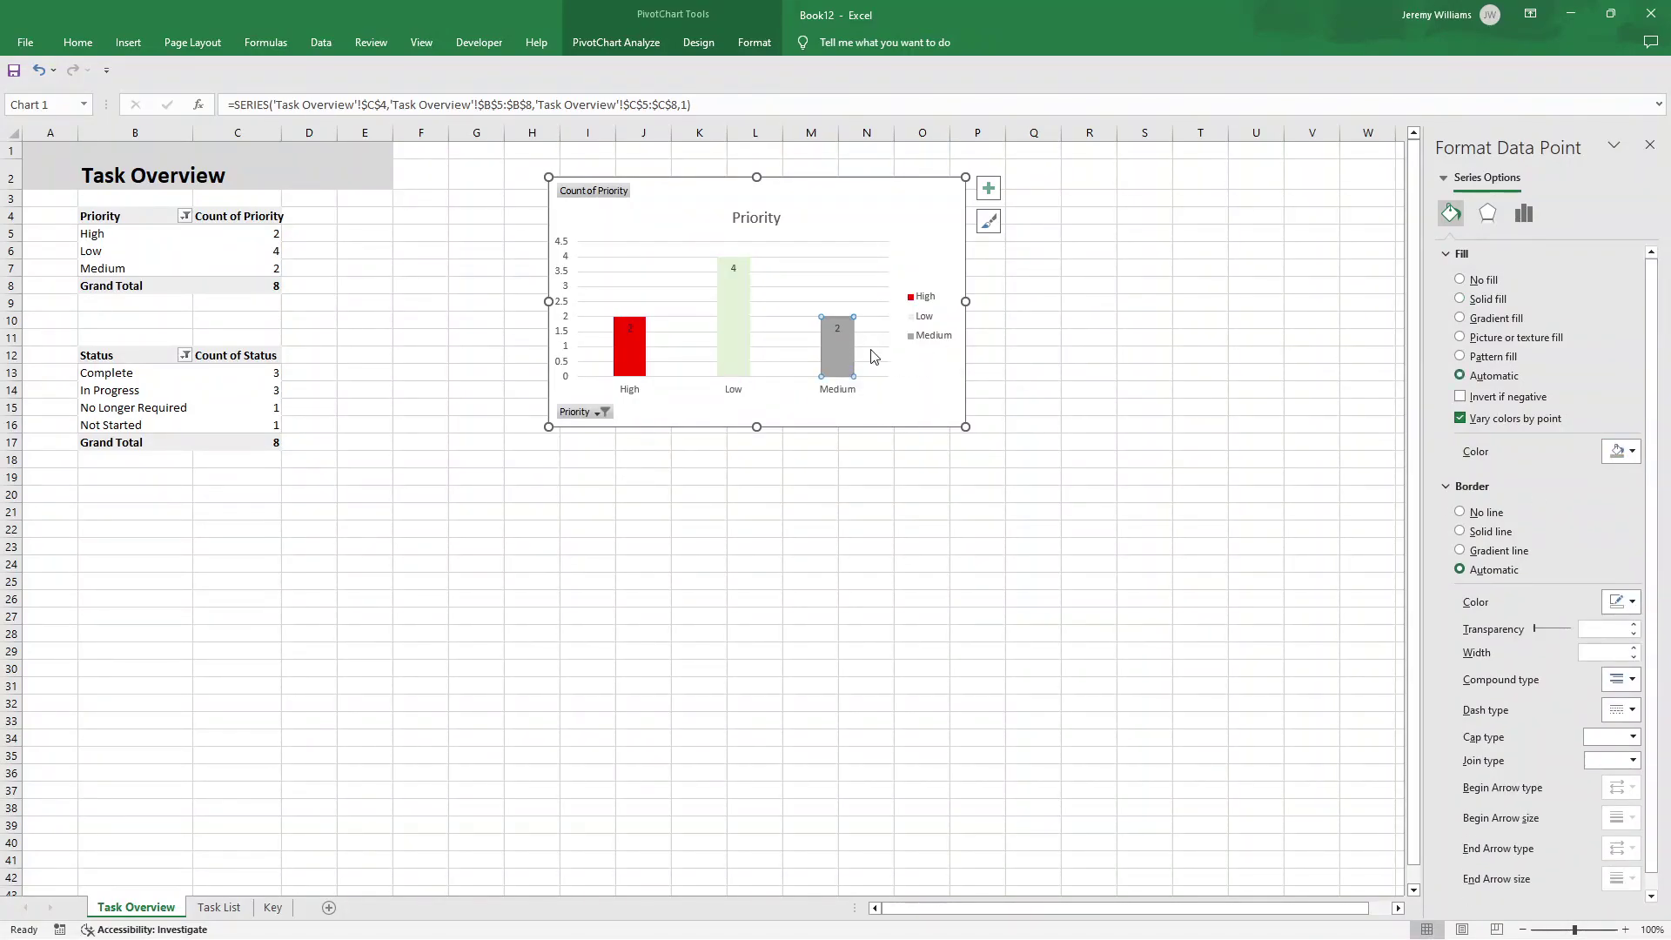
{"action": "left_click", "coordinate": [1625, 452]}
{"action": "left_click", "coordinate": [1632, 548]}
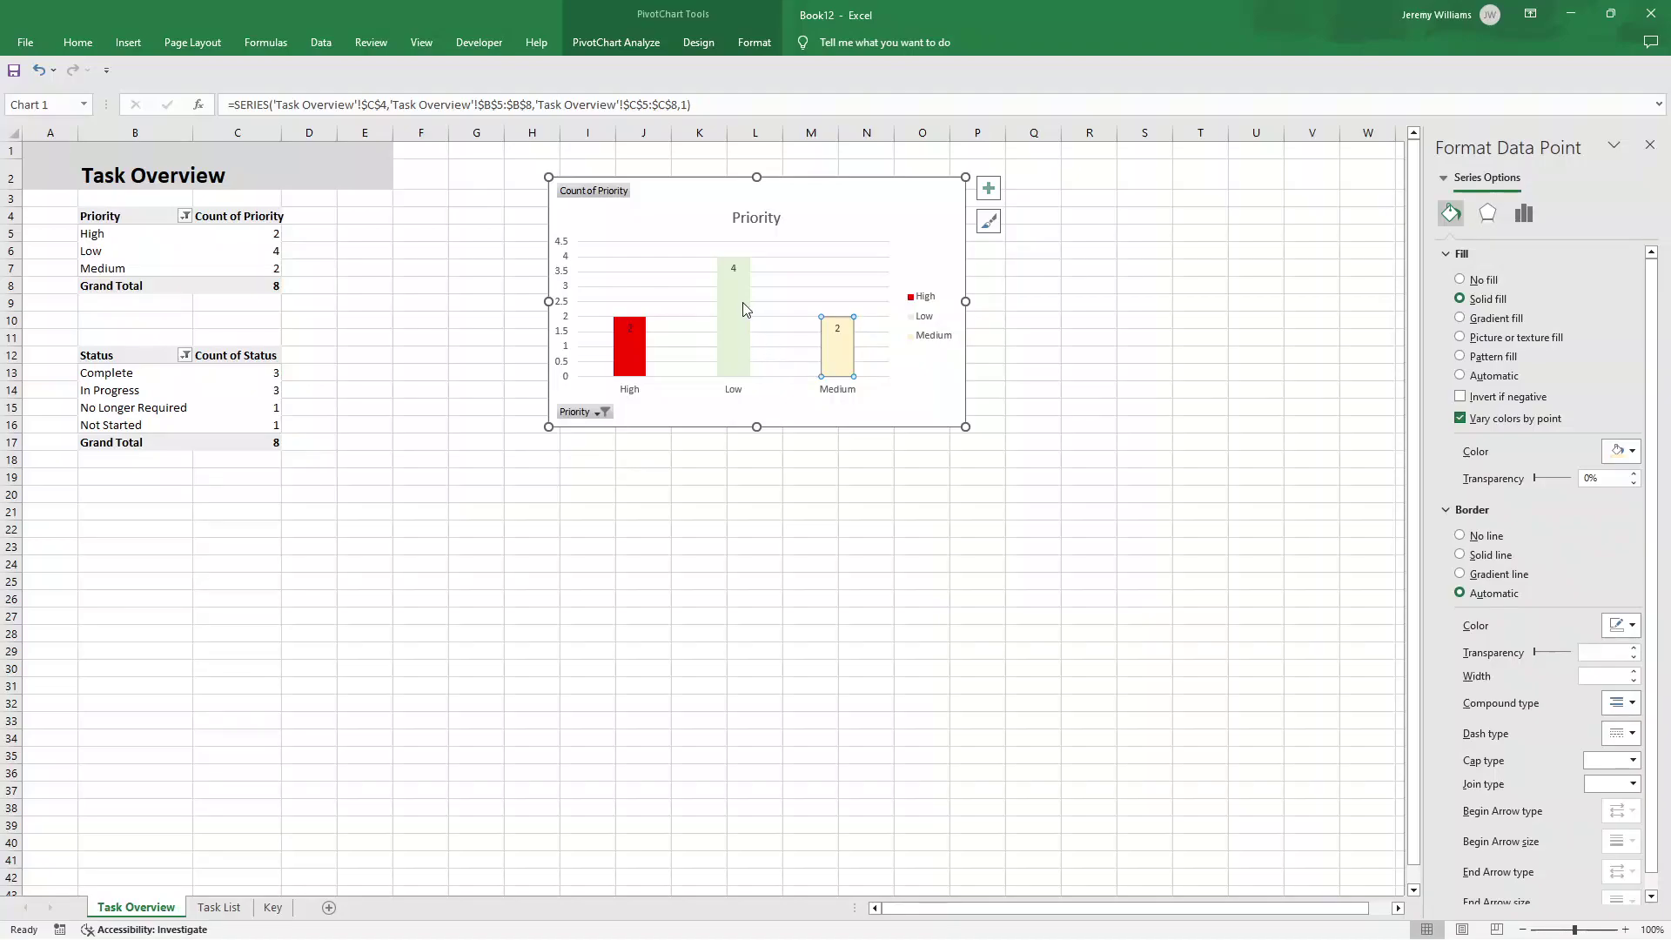
{"action": "left_click", "coordinate": [642, 348]}
{"action": "left_click", "coordinate": [1617, 452]}
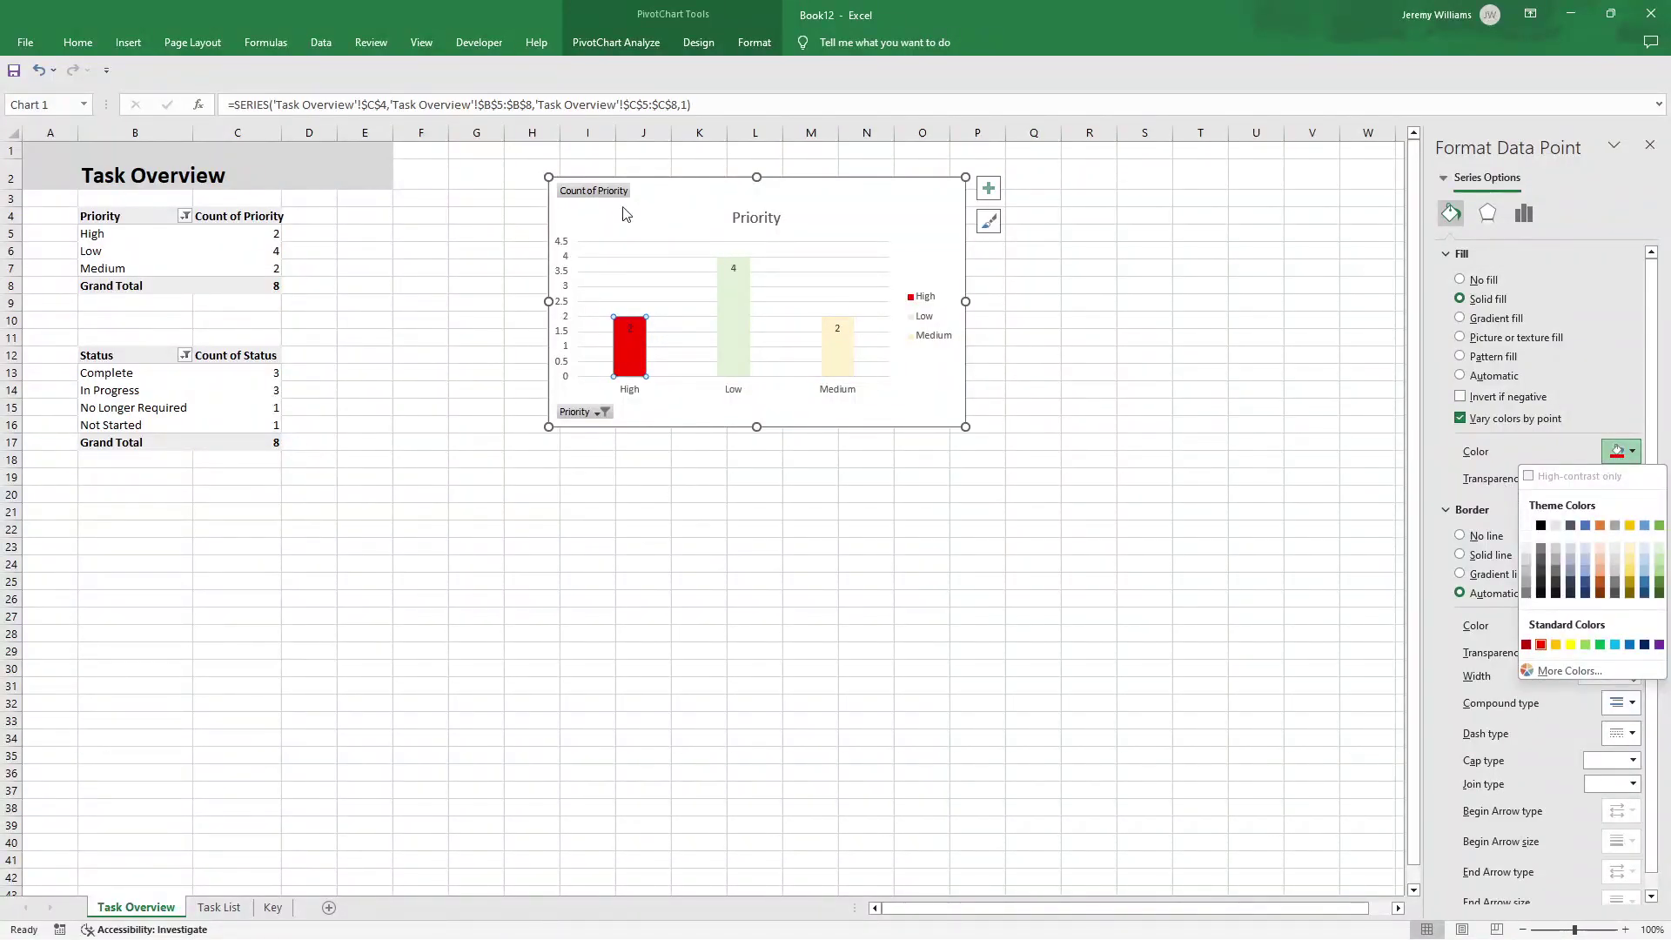
{"action": "left_click", "coordinate": [717, 552]}
{"action": "left_click", "coordinate": [672, 184]}
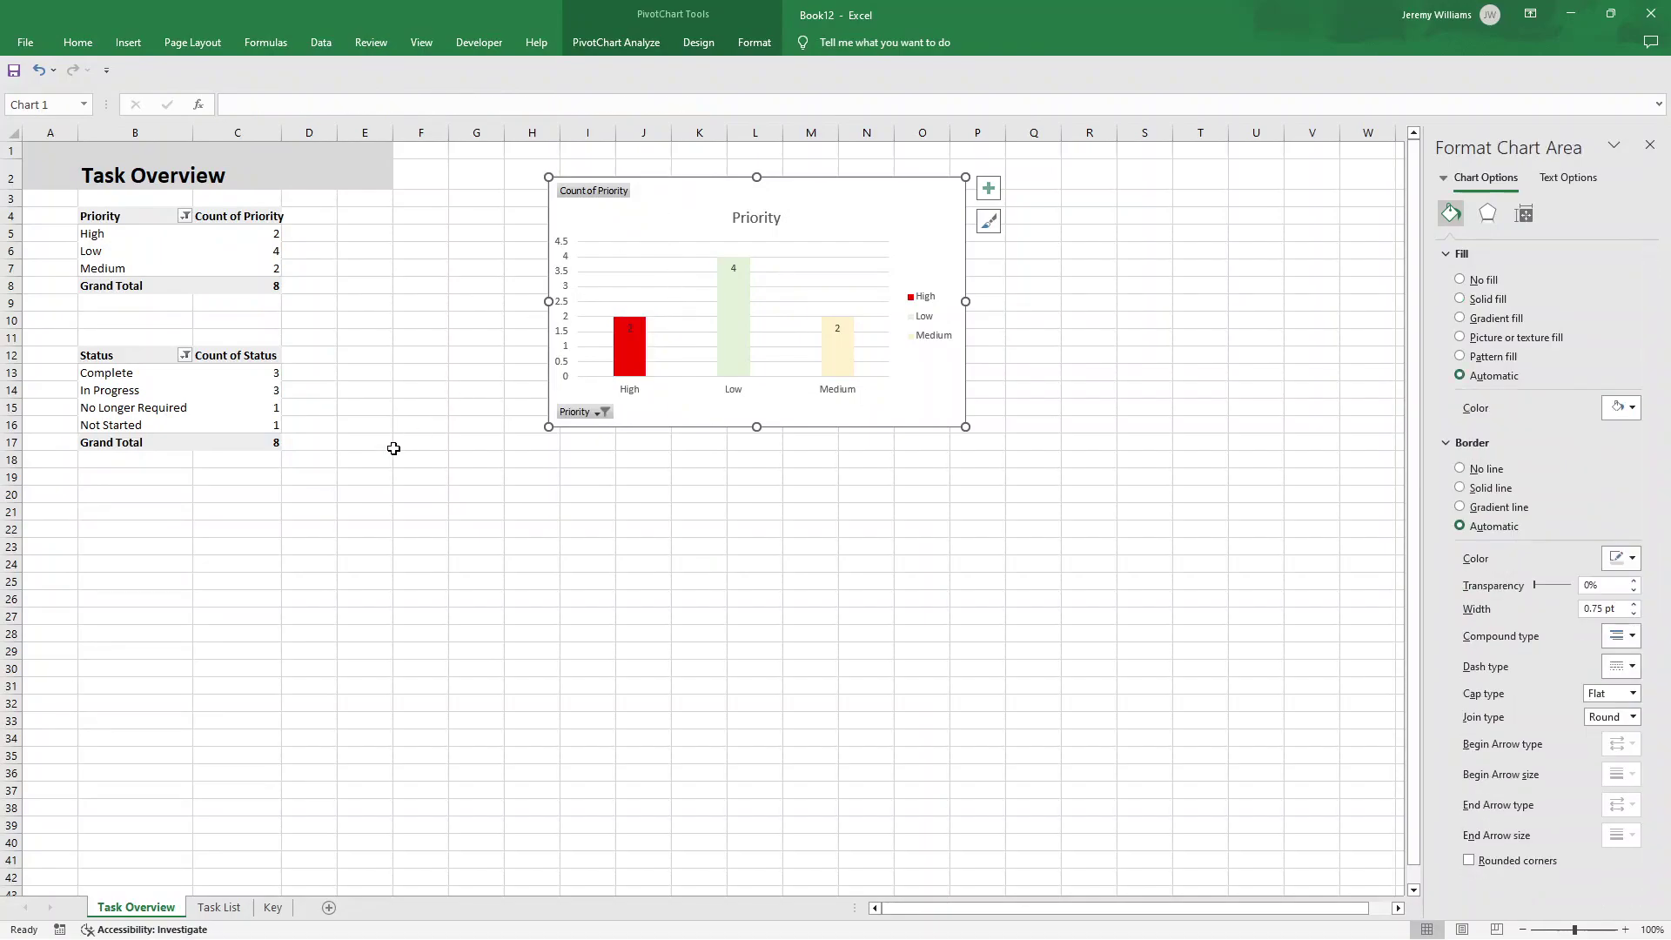
- Insert a clustered column pivot chart from Status rows B13:C16, placed below the Priority chart
{"action": "left_click", "coordinate": [313, 389]}
{"action": "left_click_drag", "start_coordinate": [131, 373], "coordinate": [248, 429]}
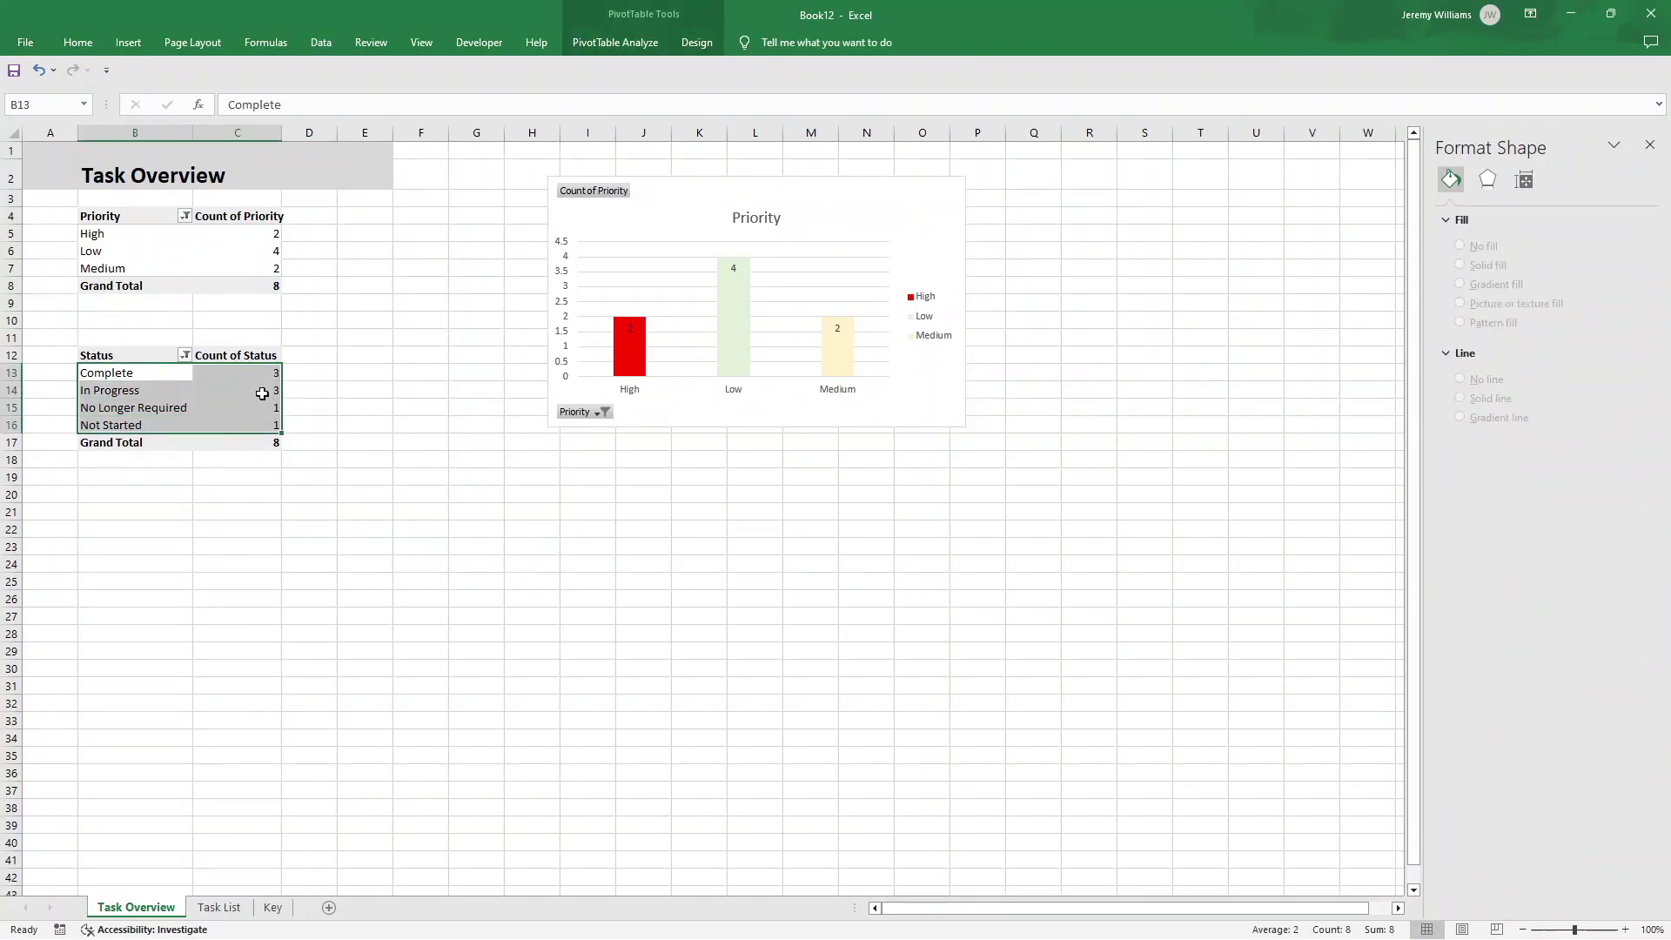
{"action": "left_click", "coordinate": [128, 43]}
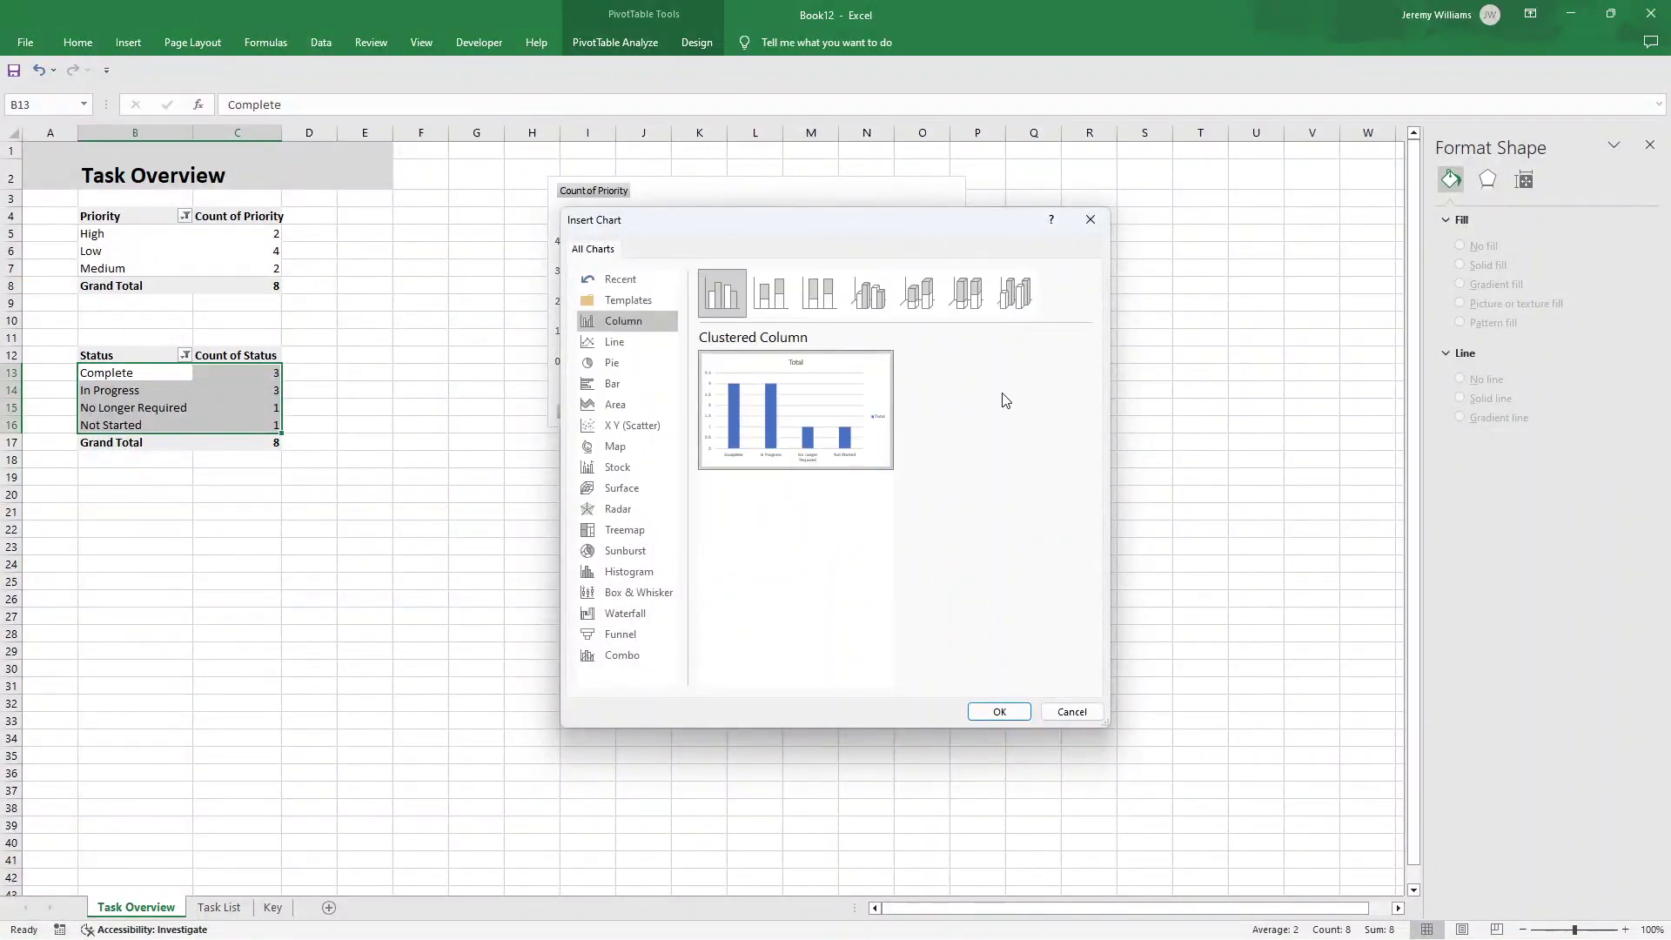
{"action": "left_click", "coordinate": [999, 712]}
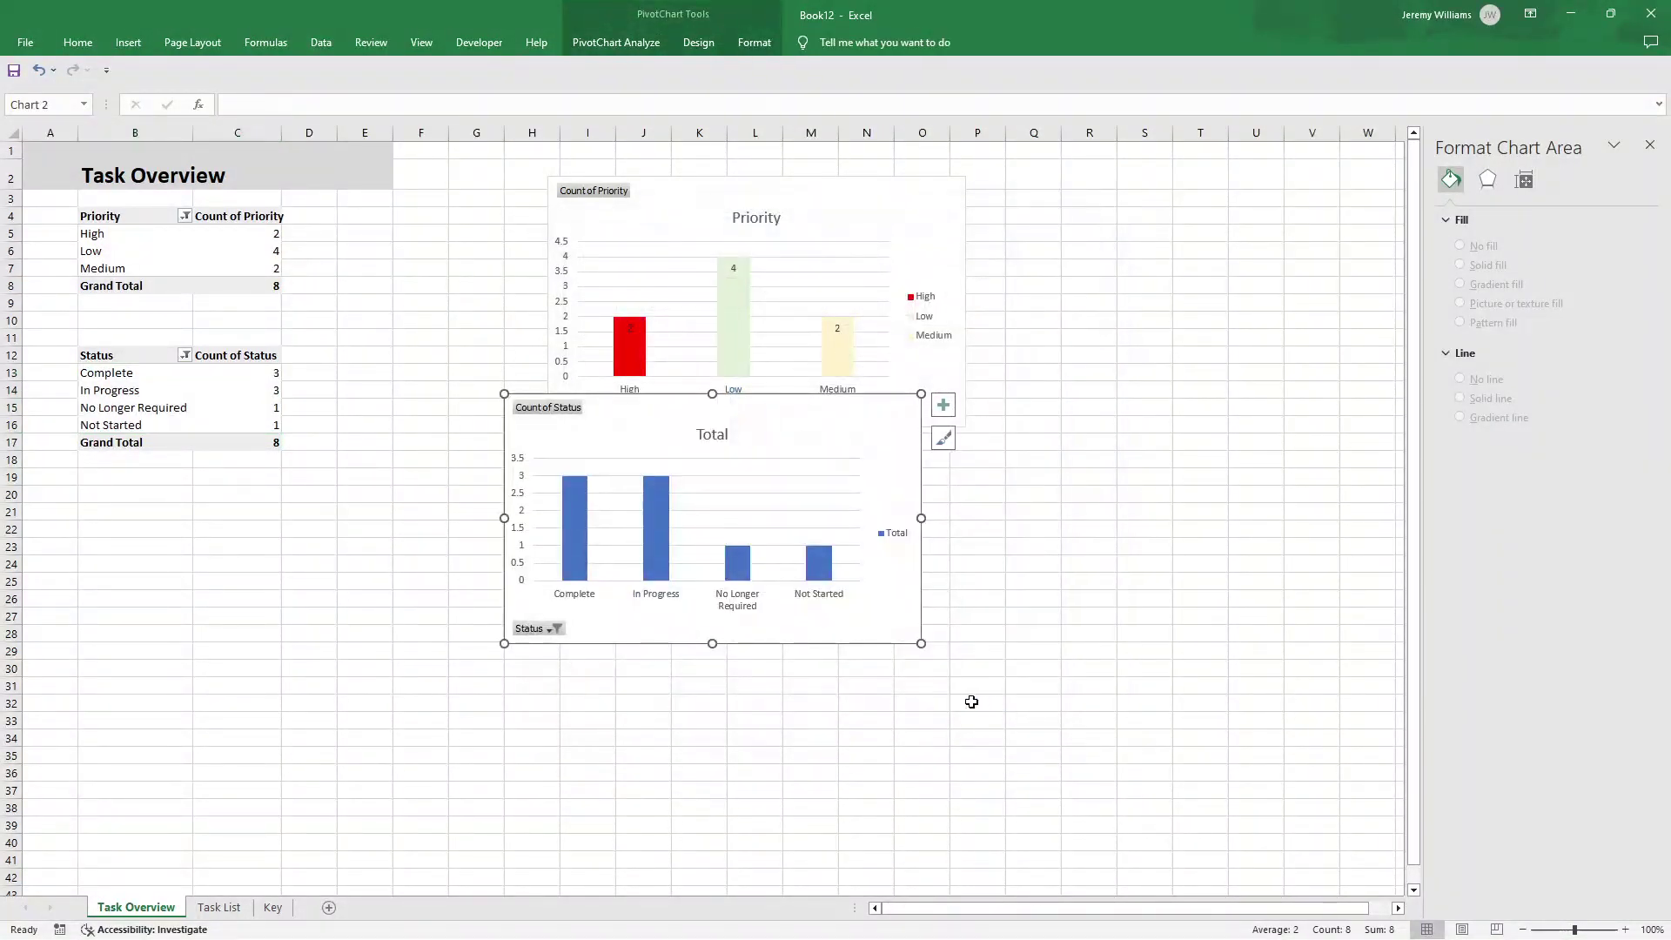
{"action": "left_click_drag", "start_coordinate": [769, 429], "coordinate": [839, 545]}
- Retitle the new chart 'Status' and nudge it slightly up-left
{"action": "left_click", "coordinate": [783, 549]}
{"action": "double_click", "coordinate": [783, 549]}
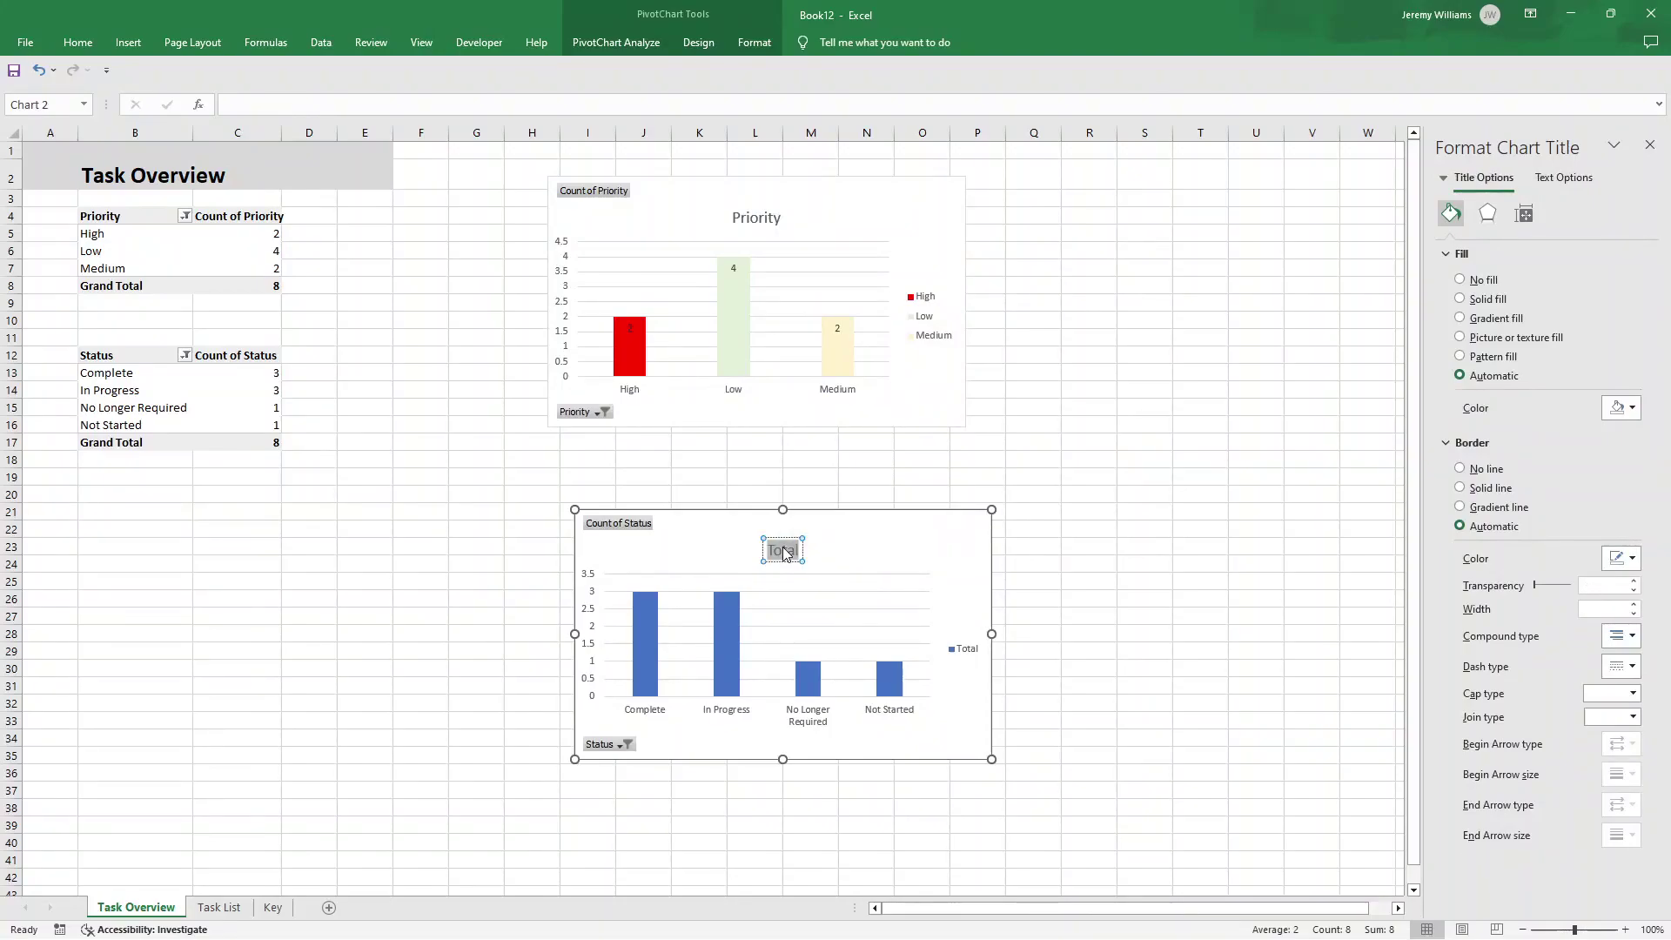
{"action": "type", "text": "Status"}
{"action": "left_click", "coordinate": [1108, 545]}
{"action": "left_click_drag", "start_coordinate": [901, 562], "coordinate": [883, 547]}
{"action": "left_click", "coordinate": [1121, 425]}
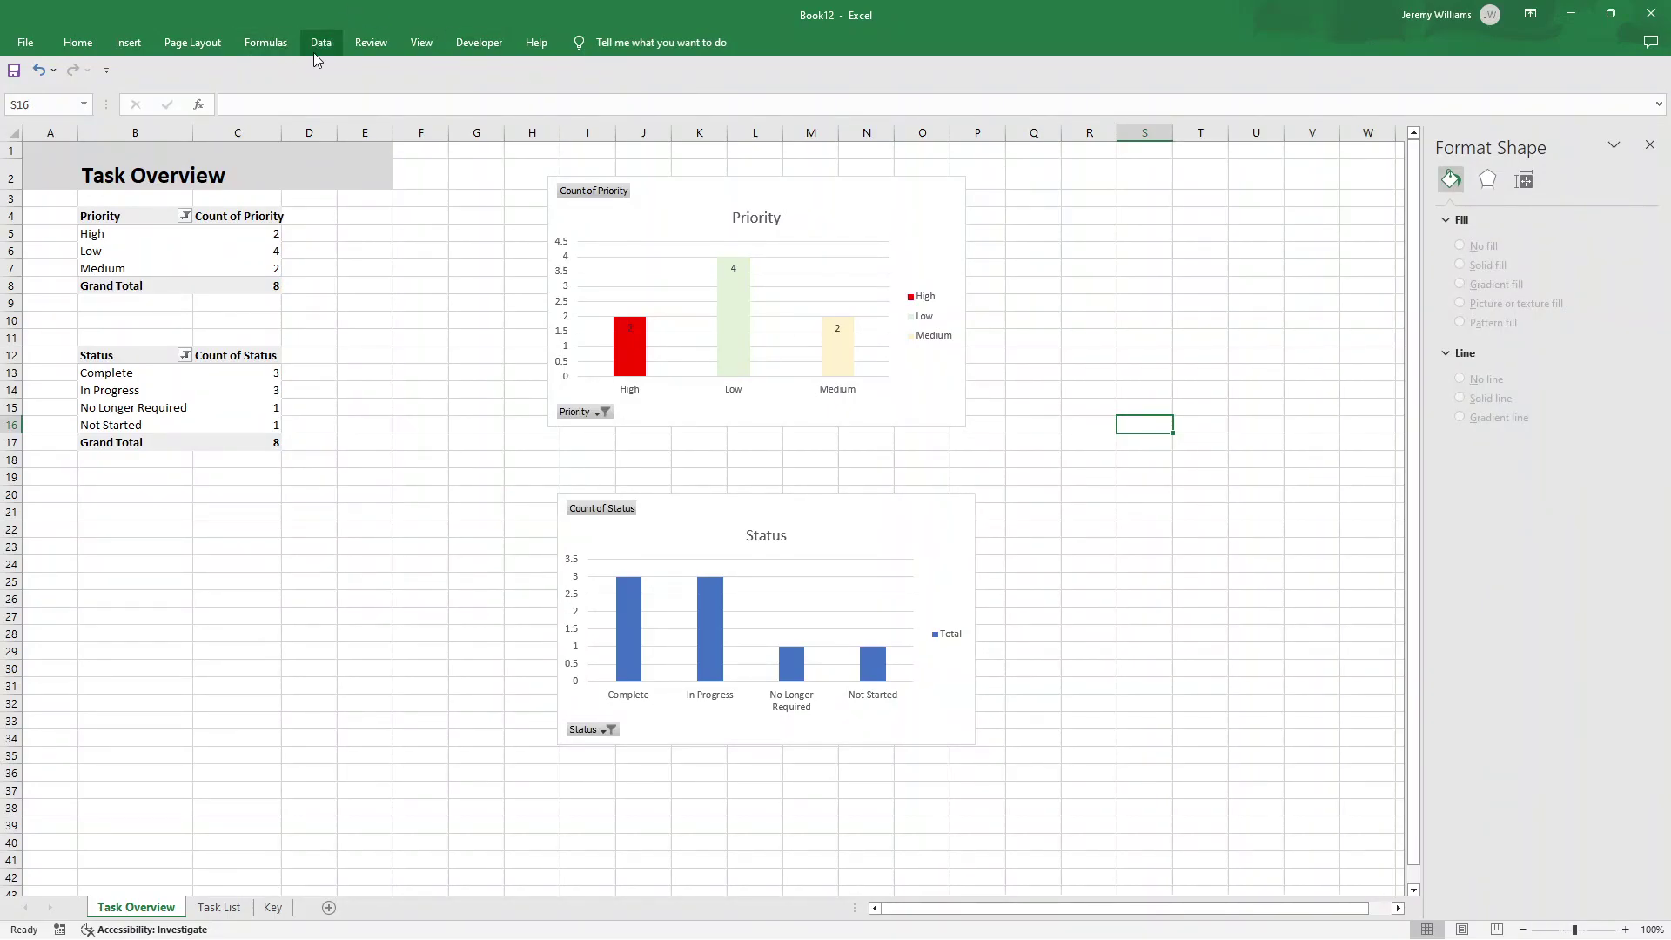
- Turn off Task Overview's worksheet gridlines and align the Status chart beneath the Priority chart
{"action": "left_click", "coordinate": [409, 41]}
{"action": "left_click", "coordinate": [214, 90]}
{"action": "left_click", "coordinate": [1091, 395]}
{"action": "left_click_drag", "start_coordinate": [882, 508], "coordinate": [869, 496]}
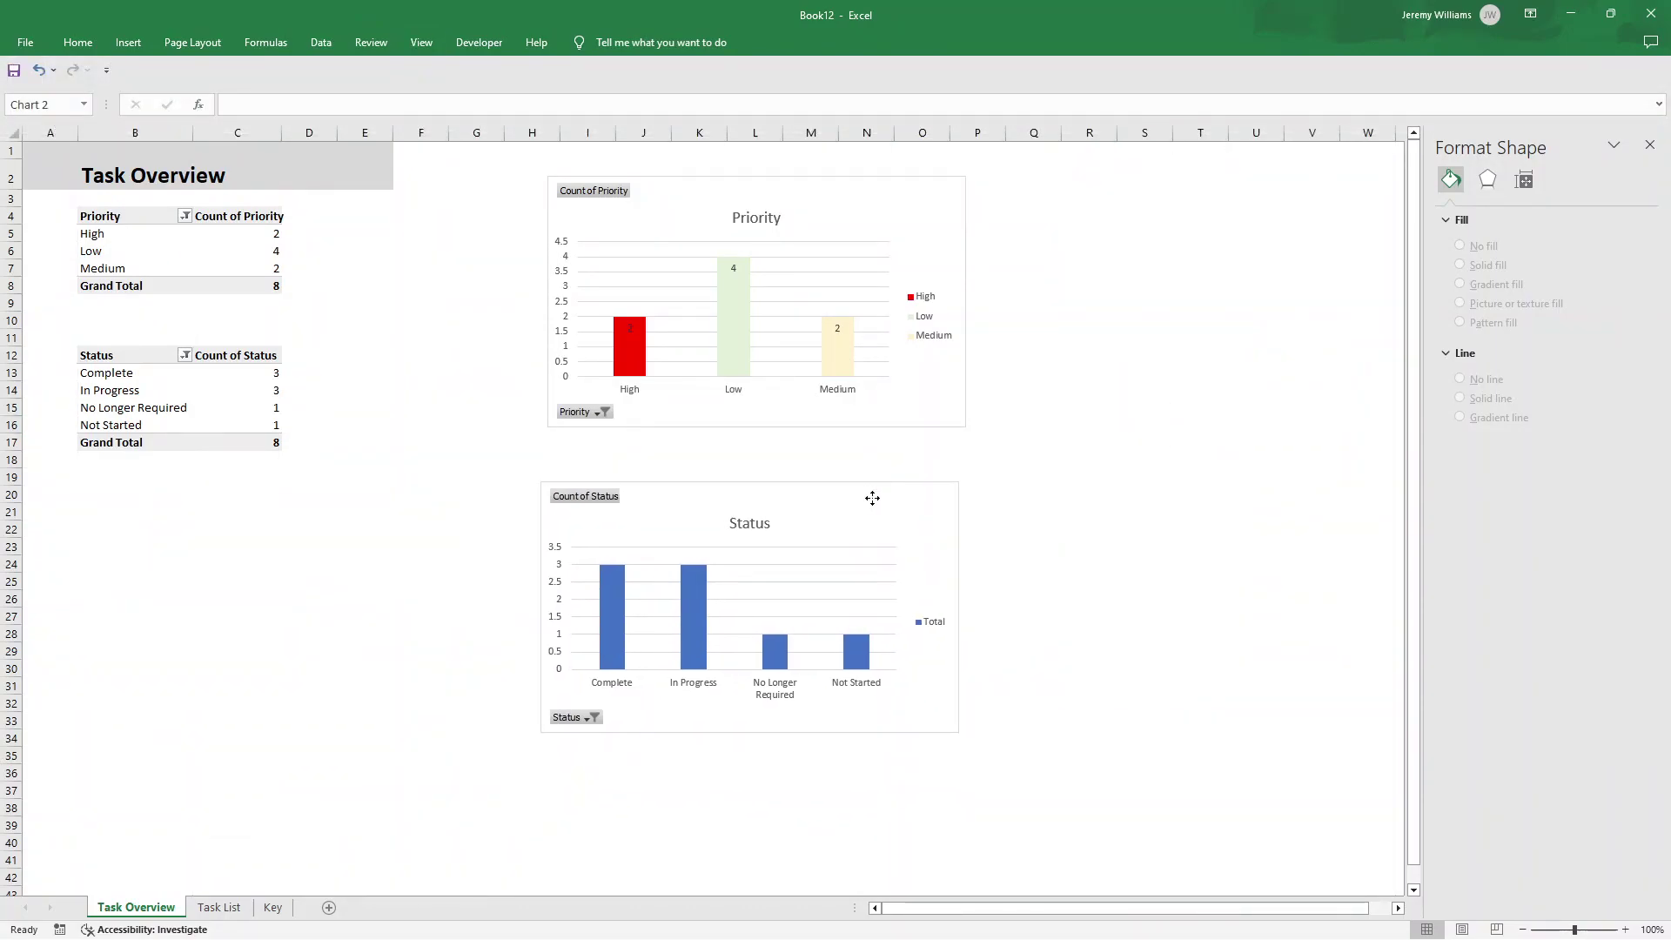
{"action": "left_click", "coordinate": [1093, 424]}
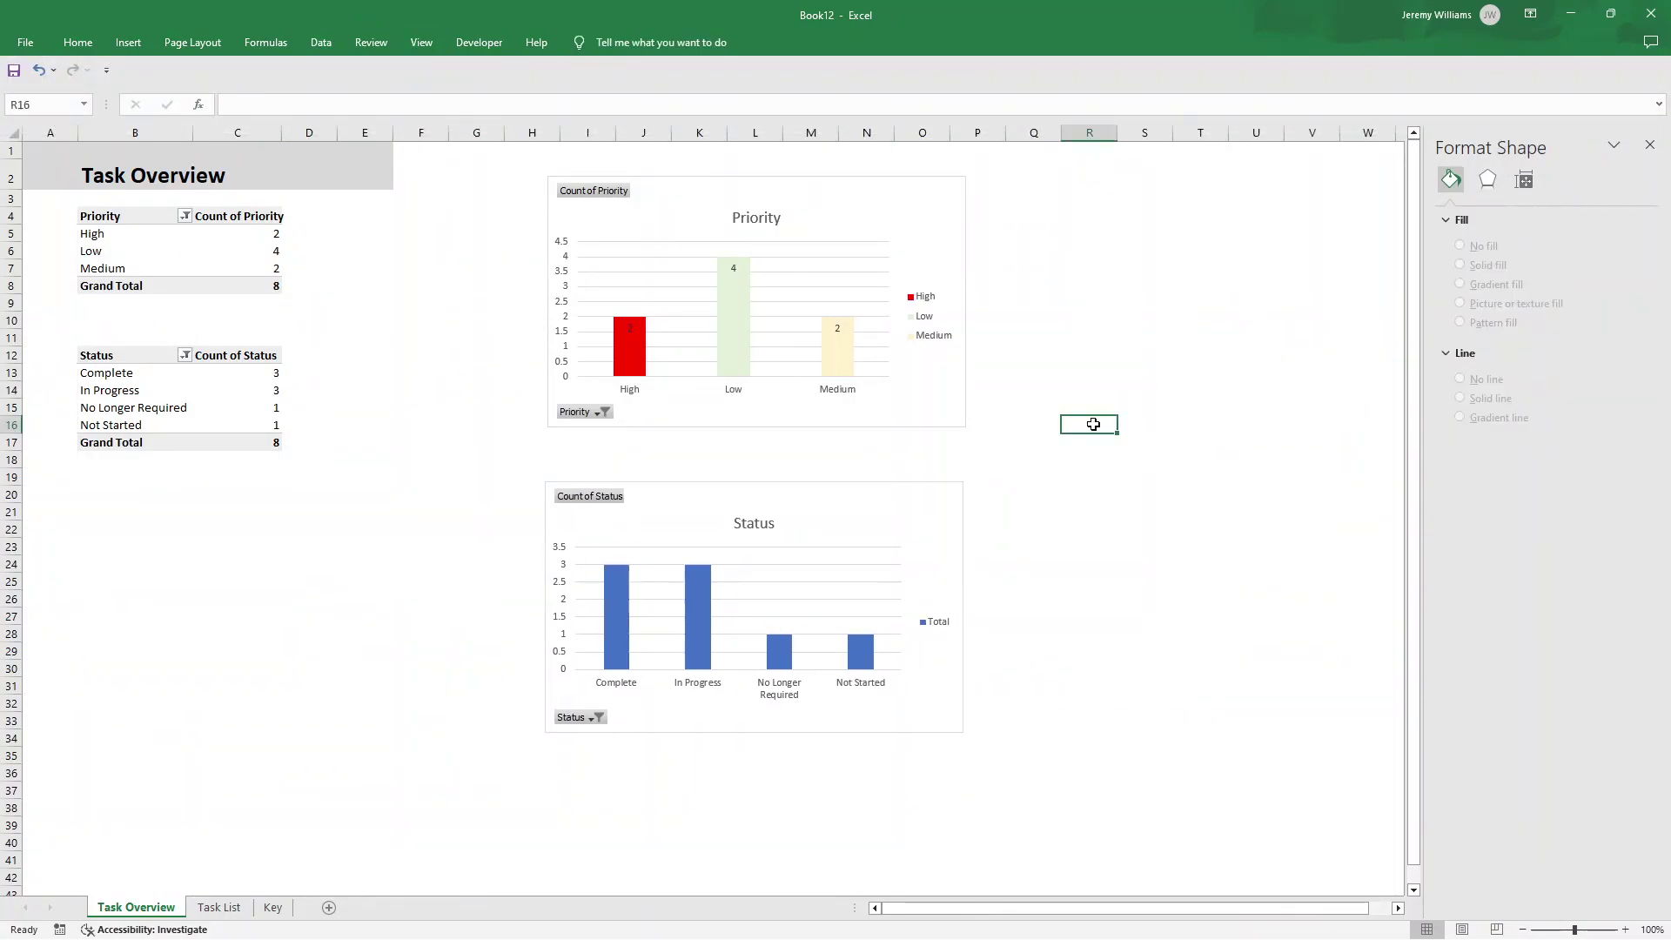